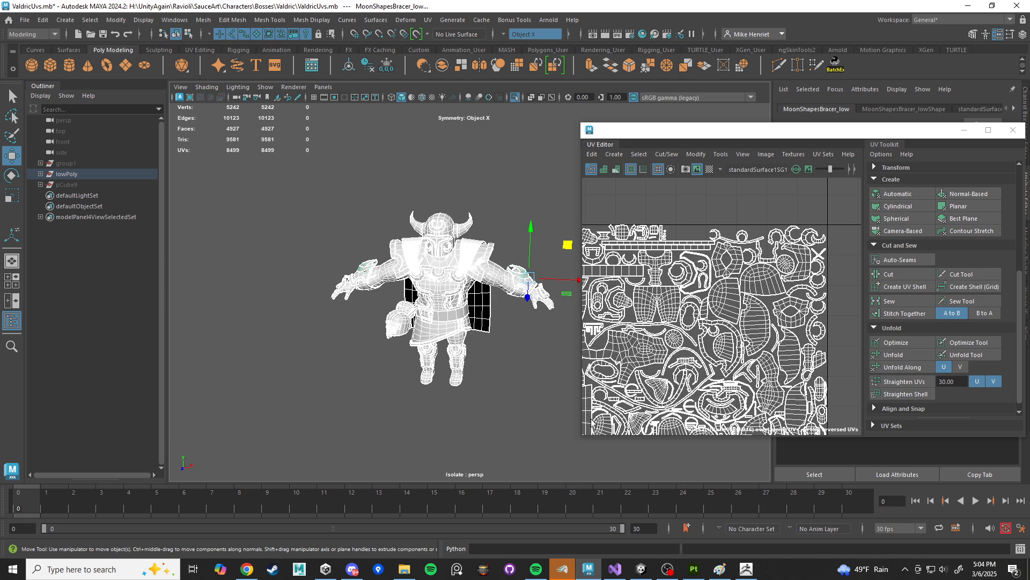
Step: Look over the textured armored character in Substance 3D Painter and switch to ZBrush
left_click(694, 569)
mouse_move(330, 418)
left_mouse_down("alt")
mouse_move(559, 426)
mouse_move(488, 424)
mouse_move(548, 414)
mouse_move(433, 443)
mouse_move(548, 396)
mouse_move(574, 409)
left_mouse_up("alt")
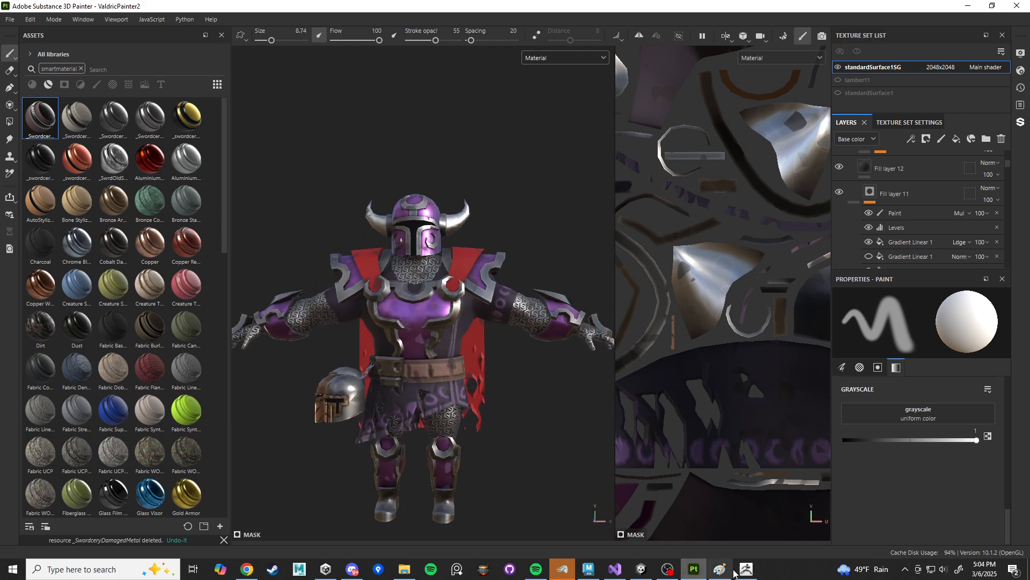
left_click(747, 569)
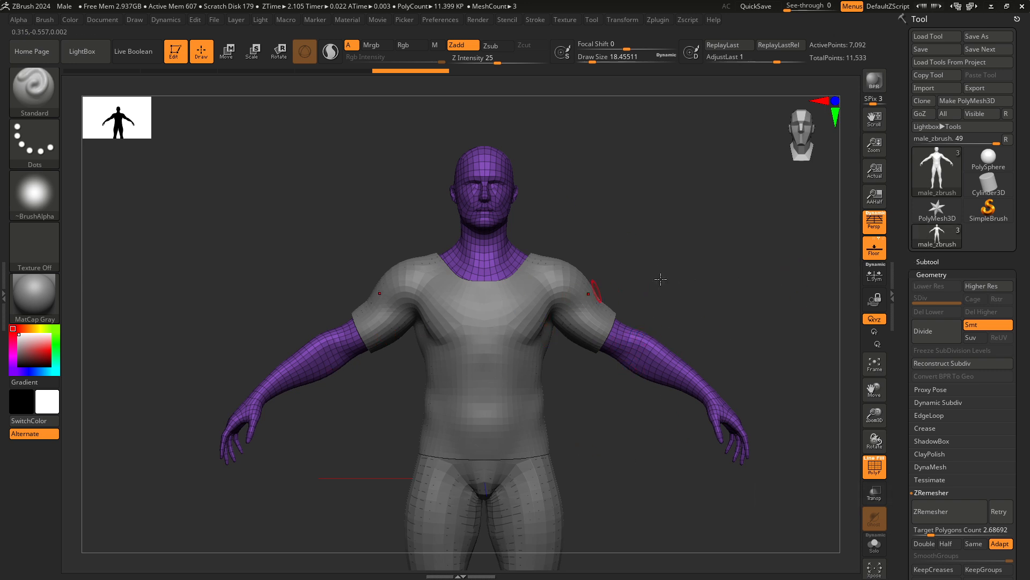
Step: Export all subtools of the male figure as FBX 2020, replacing the existing male_zbrush file in Downloads
mouse_move(566, 251)
left_mouse_down()
mouse_move(573, 230)
mouse_move(612, 308)
mouse_move(549, 288)
mouse_move(649, 320)
mouse_move(577, 407)
mouse_move(617, 384)
mouse_move(567, 412)
mouse_move(604, 240)
mouse_move(617, 409)
mouse_move(593, 417)
mouse_move(622, 467)
mouse_move(717, 469)
mouse_move(762, 440)
left_mouse_up()
left_click(981, 88)
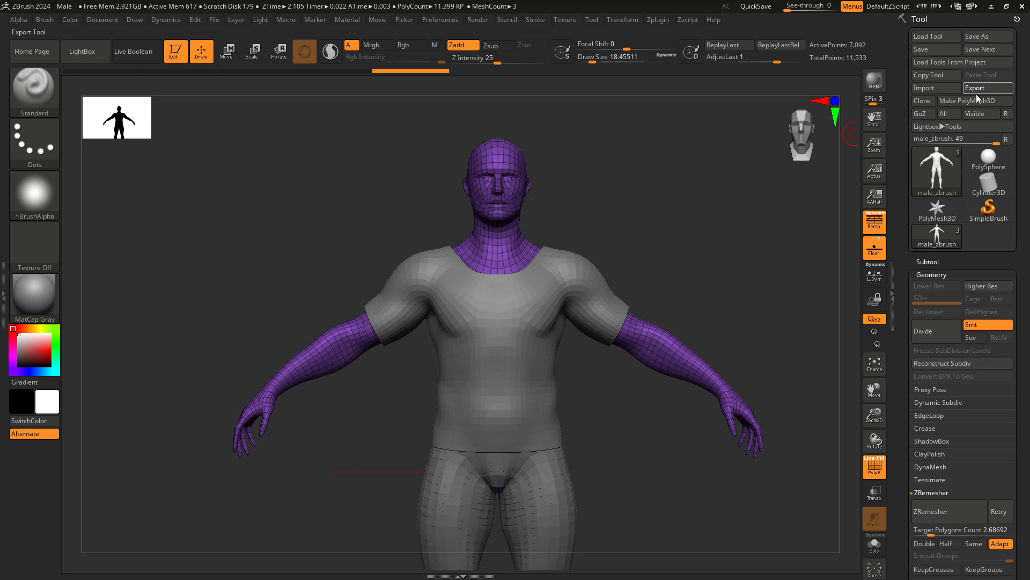
left_click(357, 158)
left_click(939, 451)
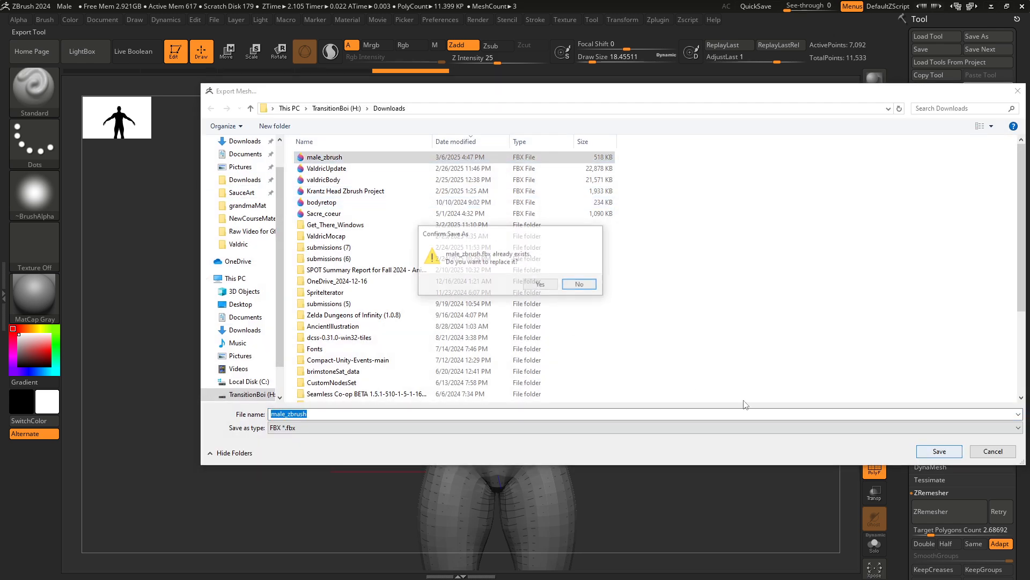
left_click(548, 290)
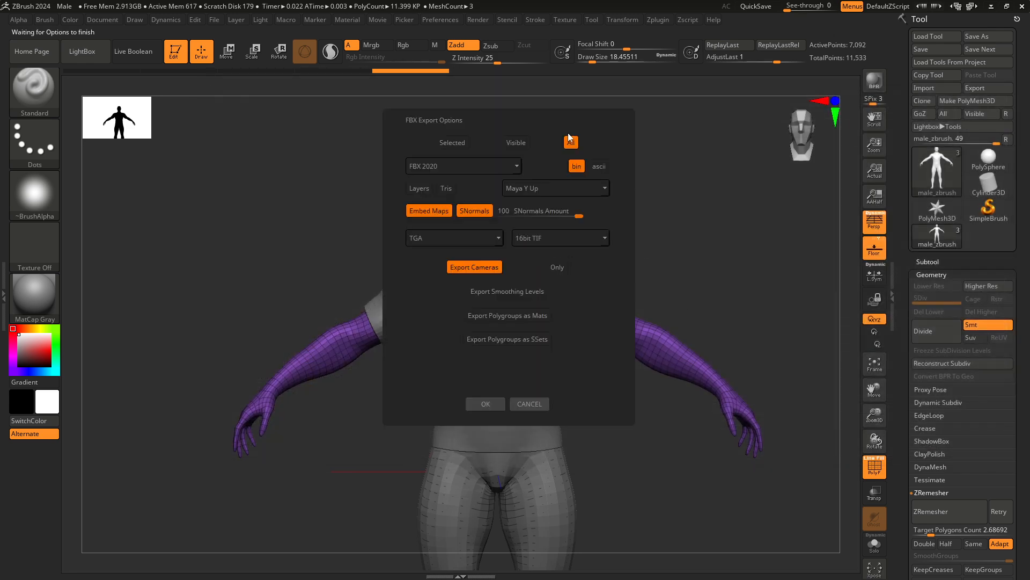
left_click(486, 404)
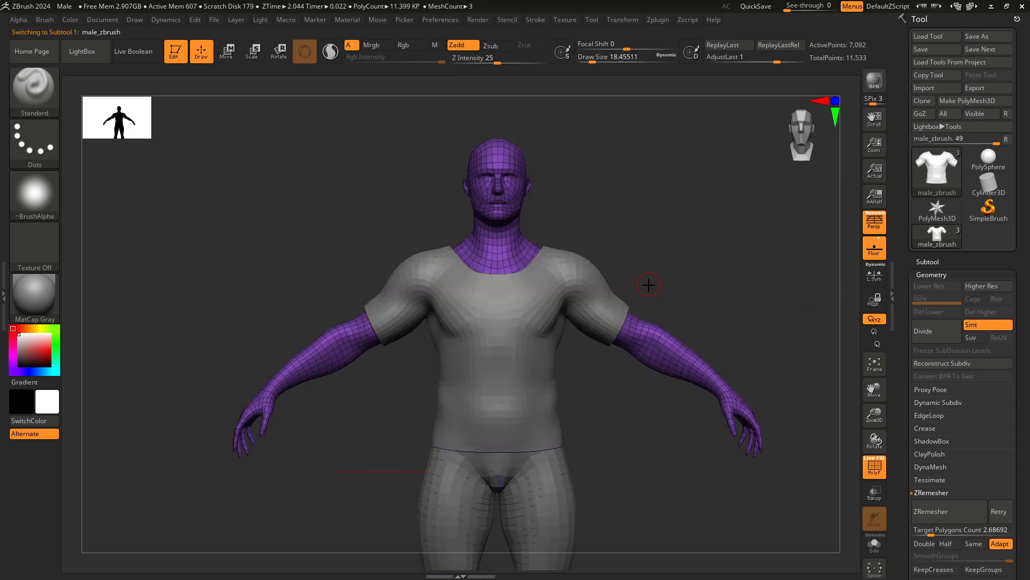
Step: Switch to Maya and examine the low-poly armored character and the UV layout of its parts
key("alt+Tab")
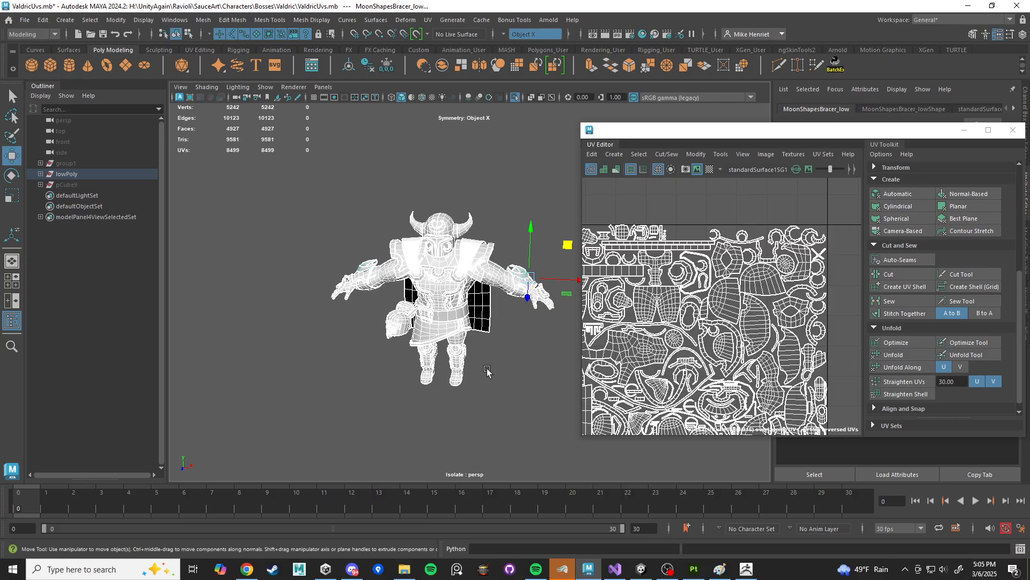
left_click_drag(486, 370, 525, 382, "alt")
left_click(504, 374)
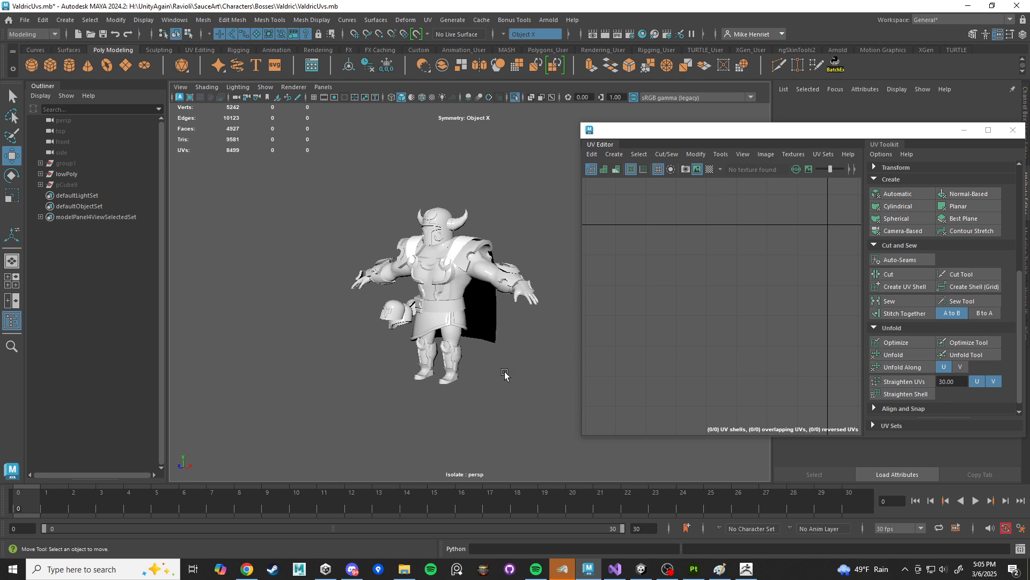
left_click_drag(316, 178, 566, 403)
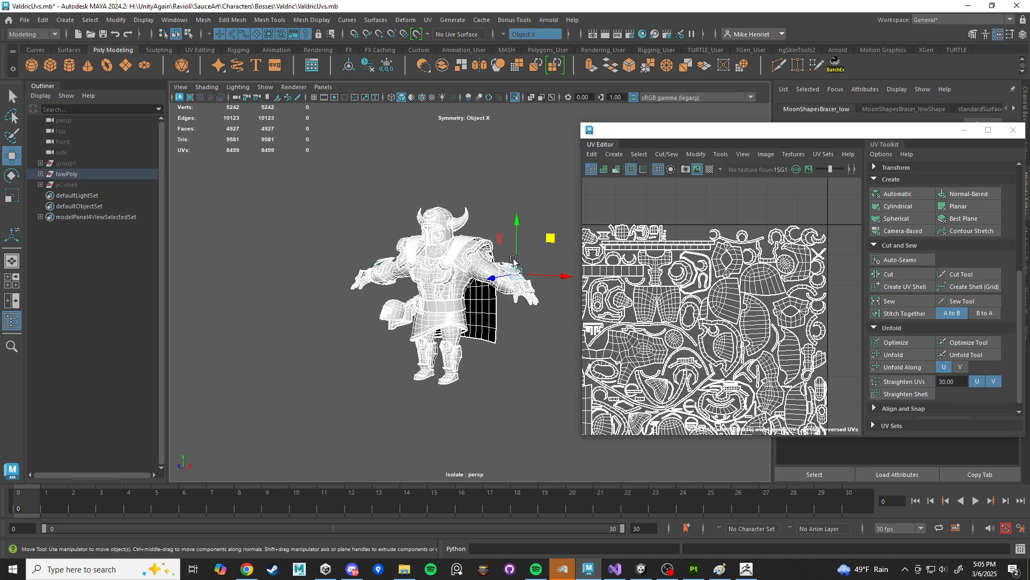
key("f")
left_click(534, 400)
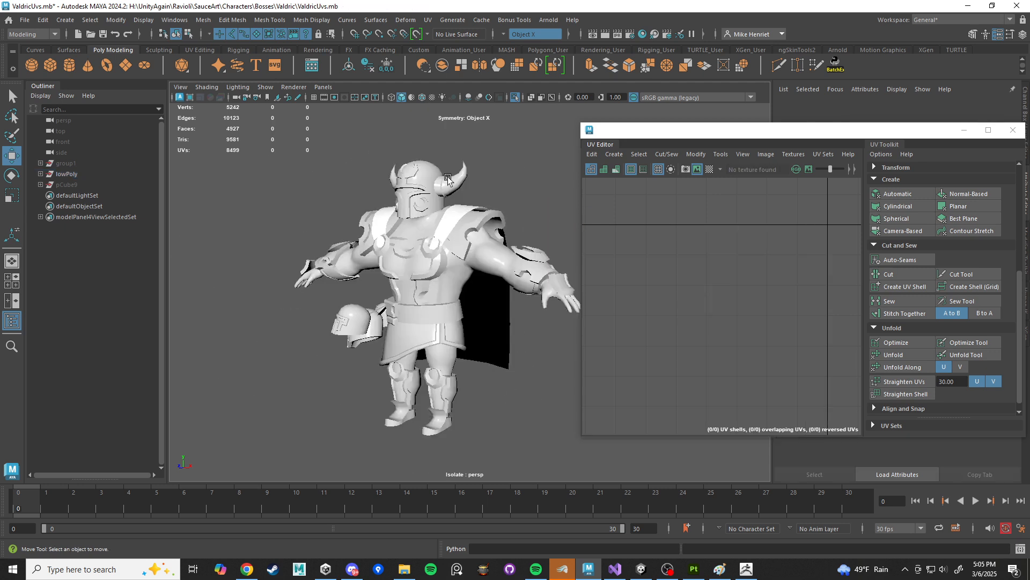
left_click(464, 187)
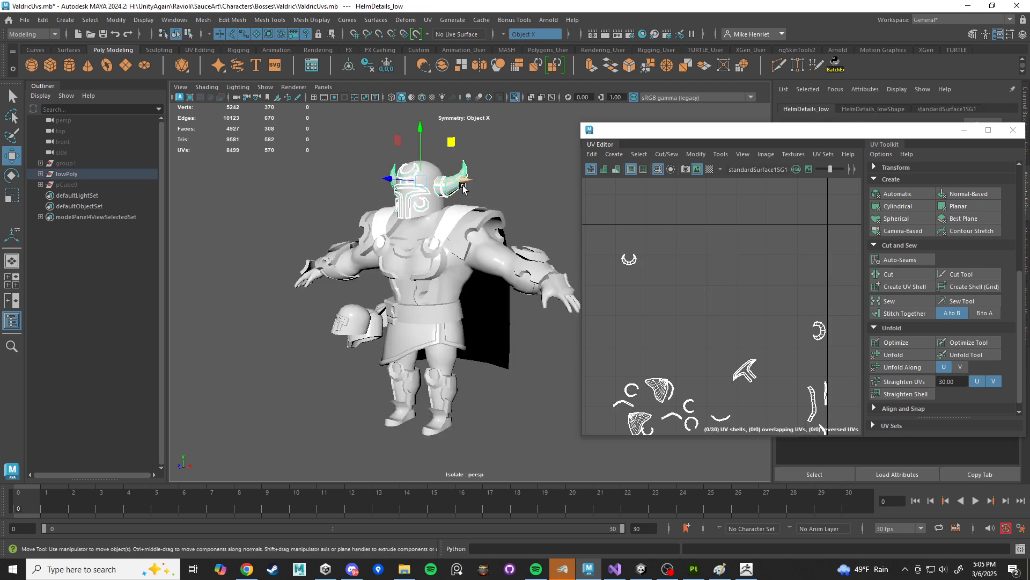
left_click(528, 377)
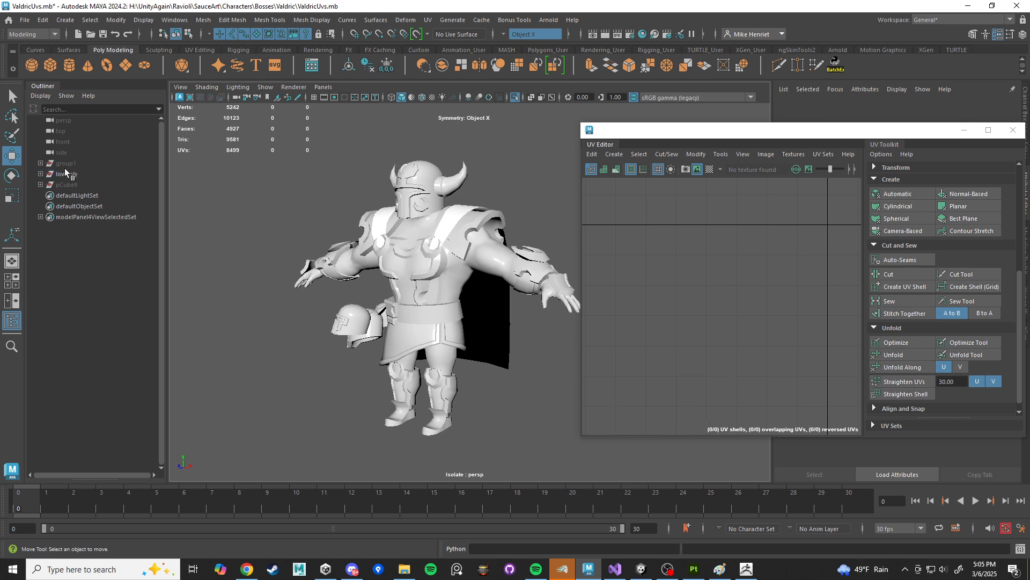
Step: Hide the lowPoly group of the armored character
left_click(65, 172)
key("h")
left_click(407, 248)
Step: Import male_zbrush.fbx from the Downloads folder into the scene
left_click(25, 20)
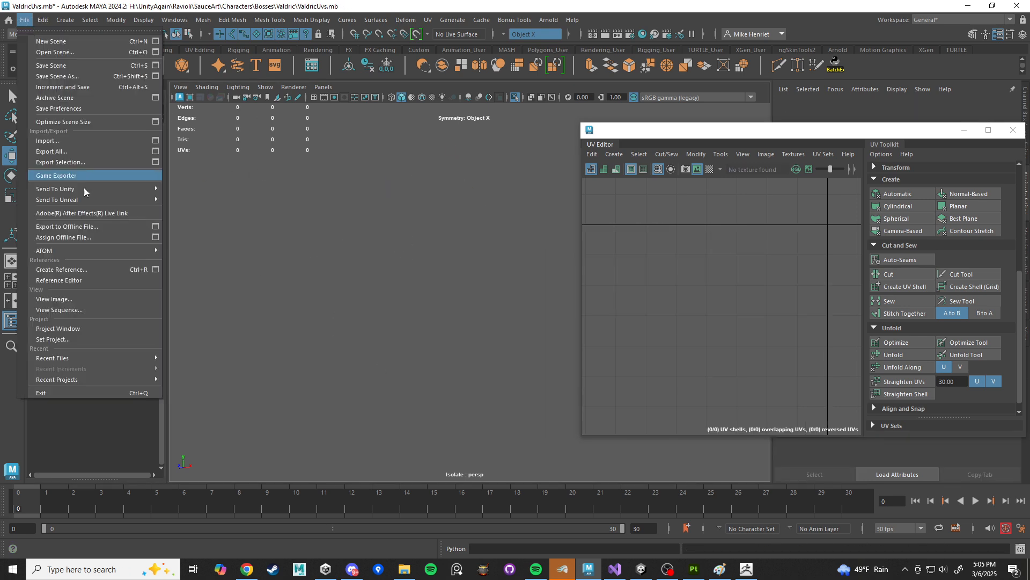
left_click(62, 145)
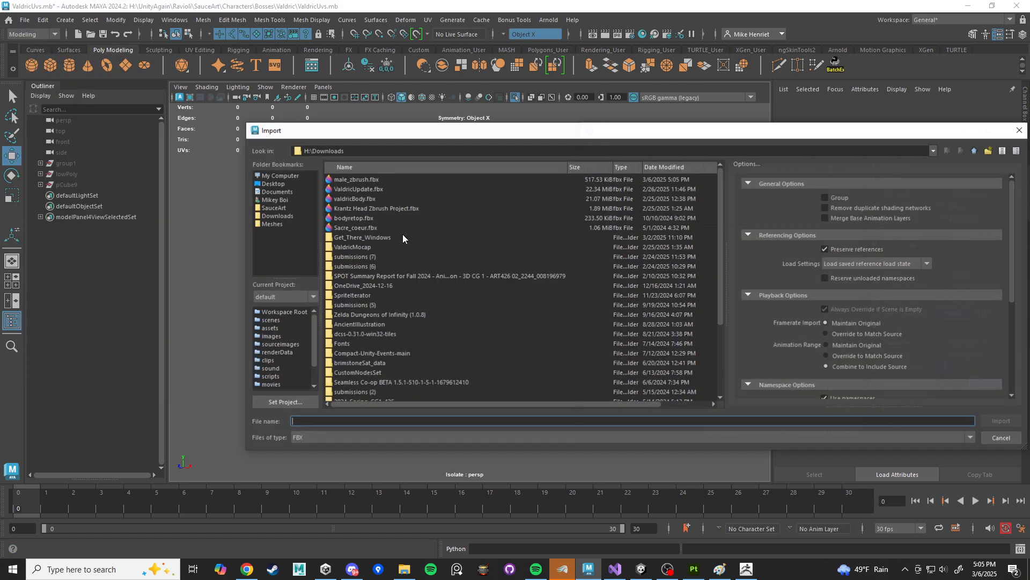
left_click(354, 179)
left_click(1001, 422)
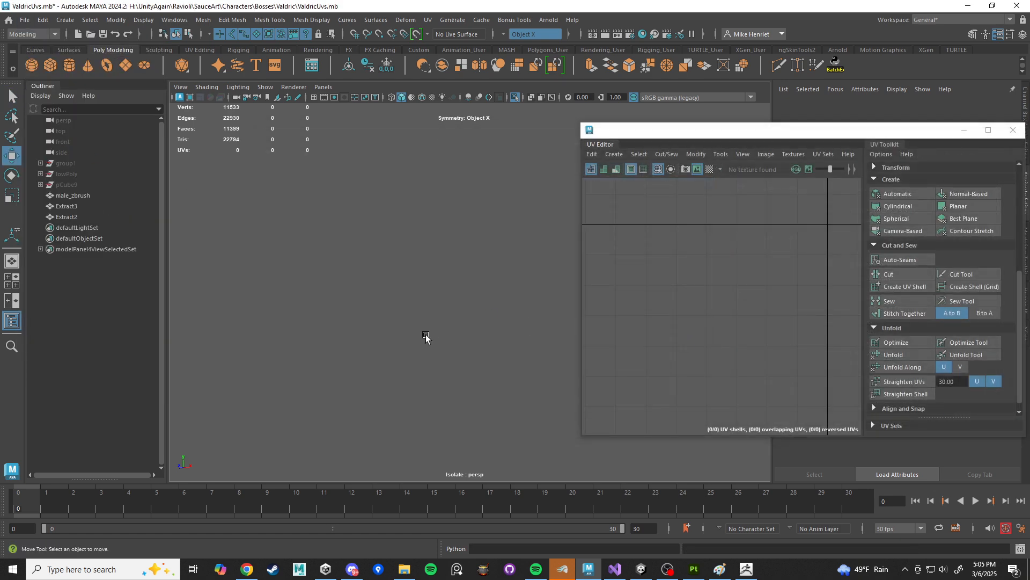
Step: Turn off object isolation in the viewport to show the imported male_zbrush body and clothing meshes
left_click(75, 197)
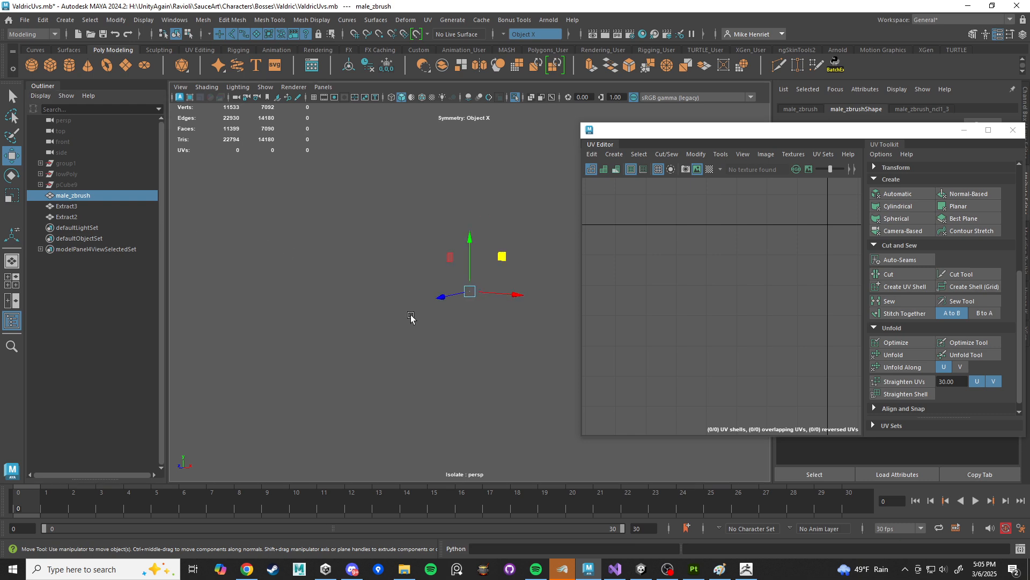
scroll(410, 314, "up", 3)
key("ctrl+1")
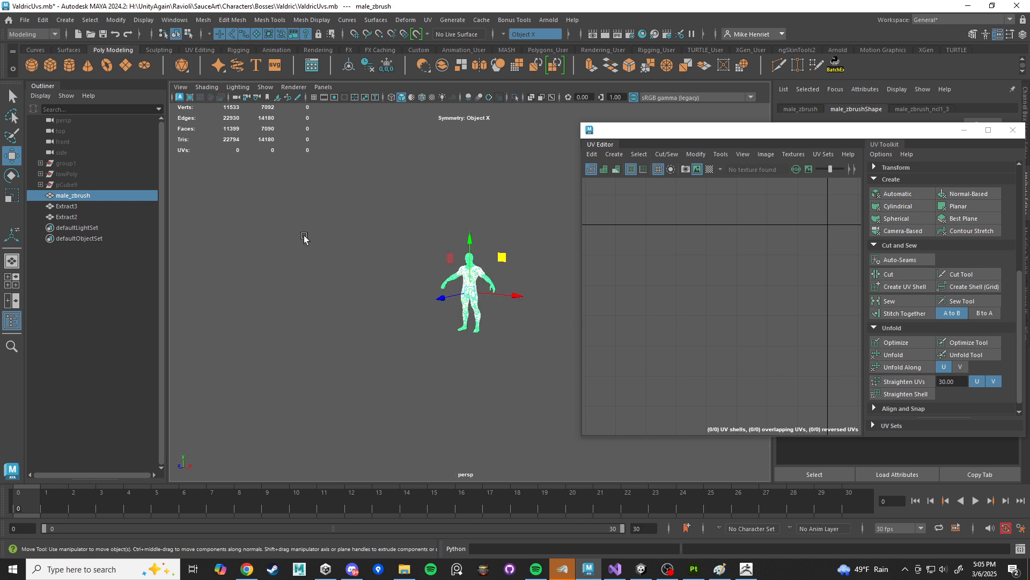
scroll(319, 252, "up", 3)
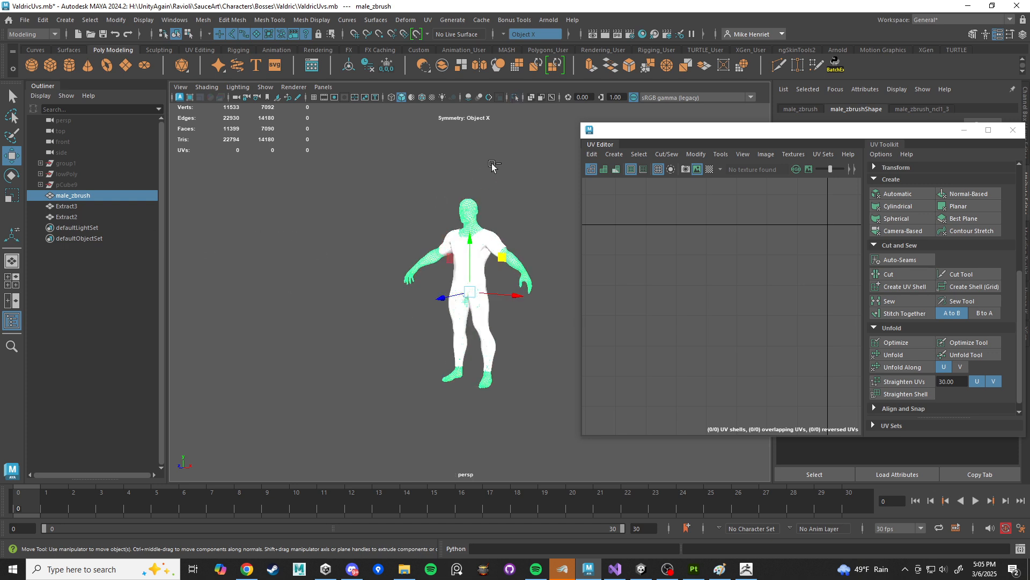
key("ctrl+1")
key("ctrl+1")
scroll(490, 187, "up", 5)
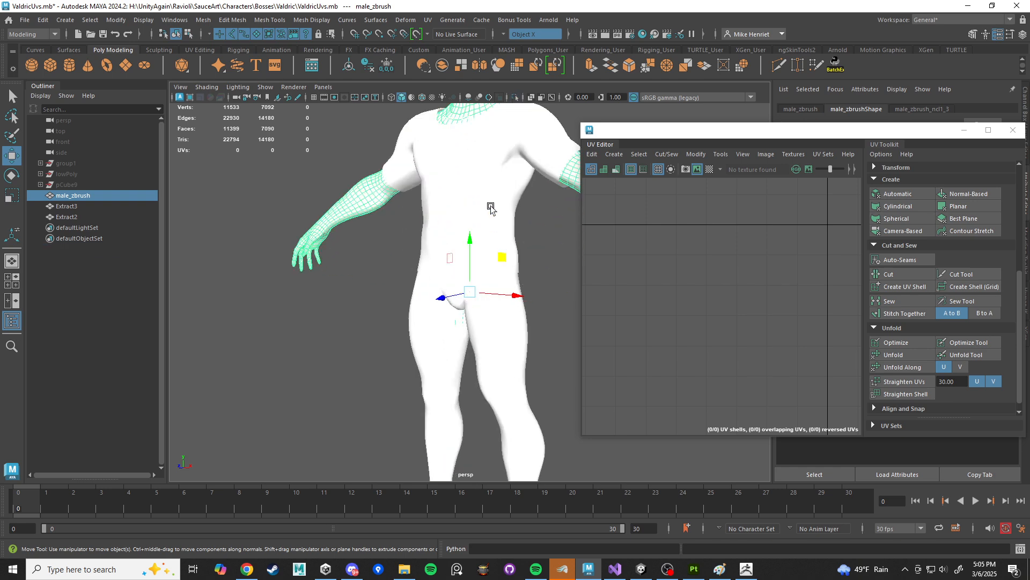
Step: Unlock the normals of the male_zbrush, Extract3 and Extract2 meshes
left_click(490, 217)
scroll(439, 279, "down", 3)
scroll(439, 277, "down", 3)
left_click_drag(372, 183, 562, 371)
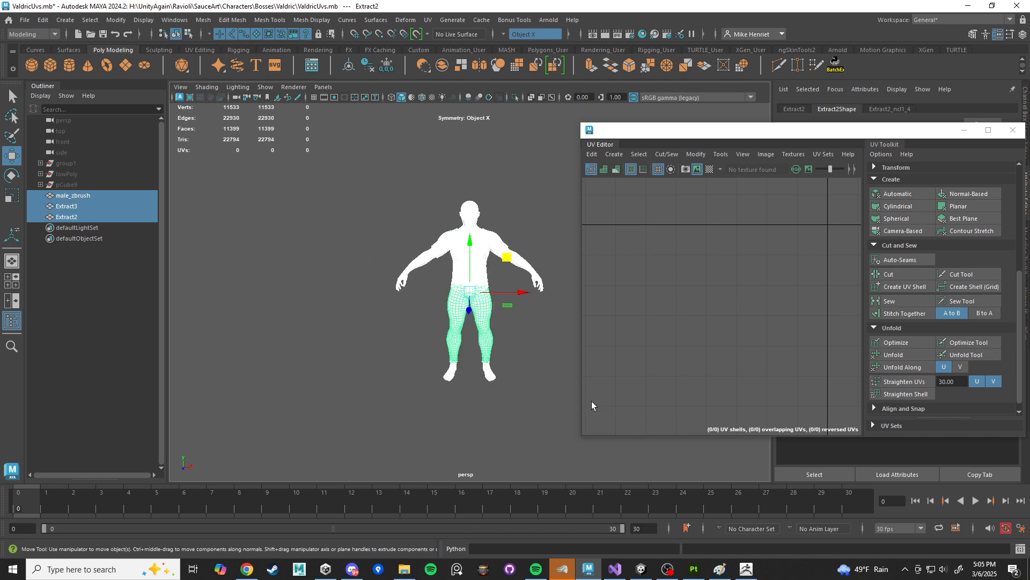
middle_click_drag(527, 344, 503, 366, "alt")
left_click(312, 20)
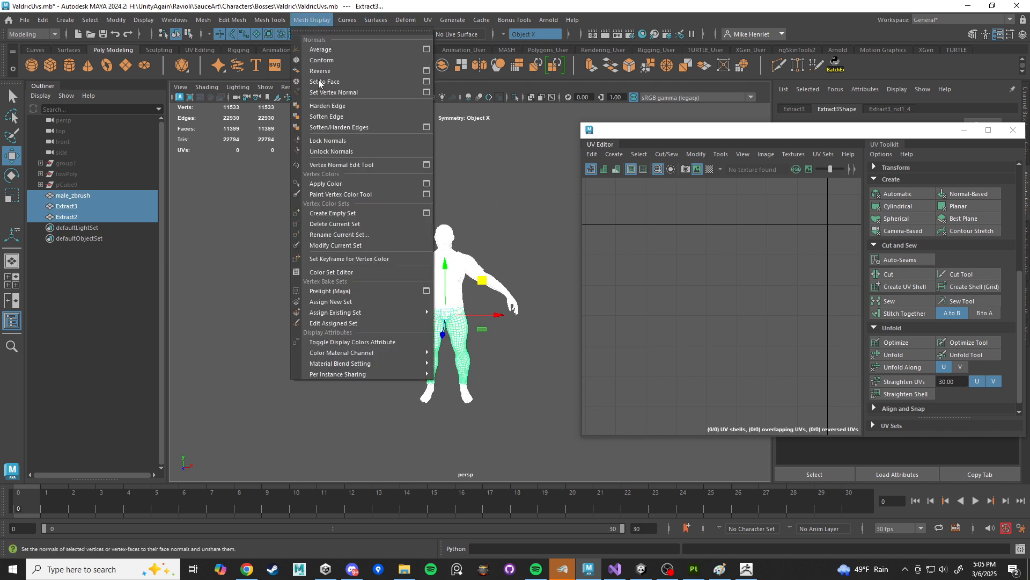
left_click(330, 153)
left_click(431, 219)
scroll(485, 266, "up", 5)
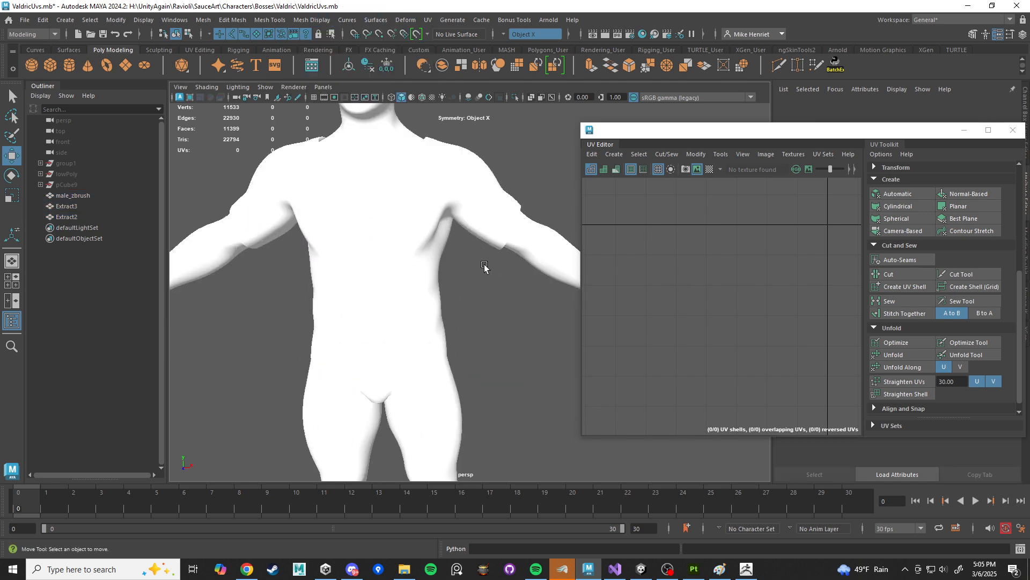
Step: Assign the existing standardSurface1 material to the body and both clothing meshes
left_click_drag(485, 267, 402, 230, "alt")
left_click(424, 287)
scroll(449, 292, "down", 4)
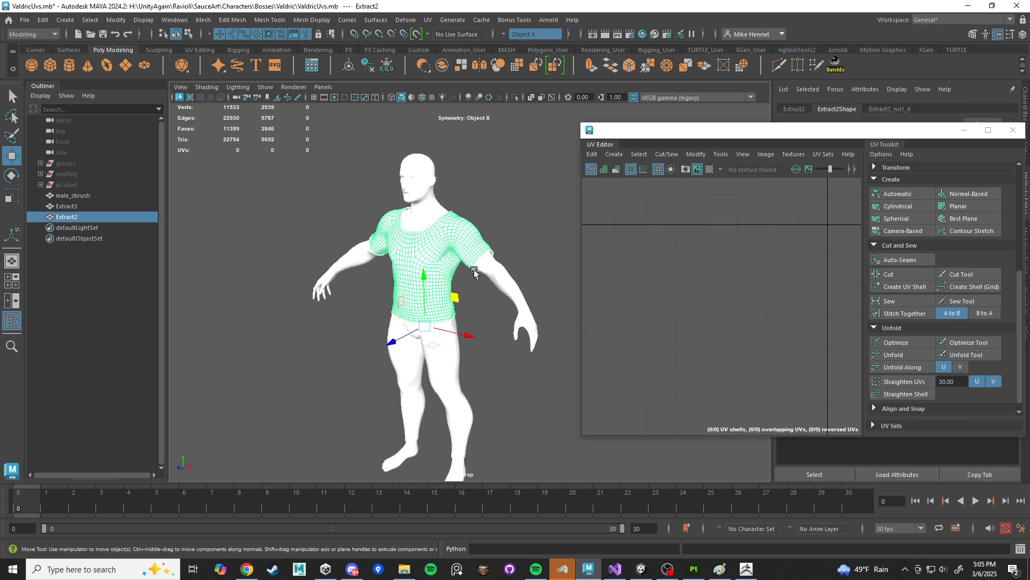
scroll(474, 273, "down", 3)
left_click_drag(348, 180, 558, 462)
right_click(452, 246)
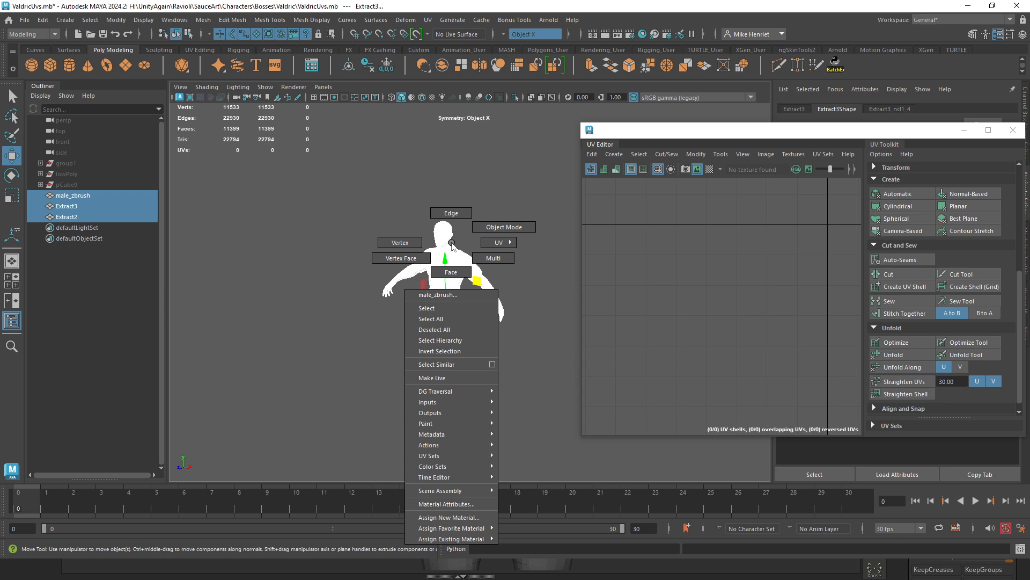
mouse_move(467, 539)
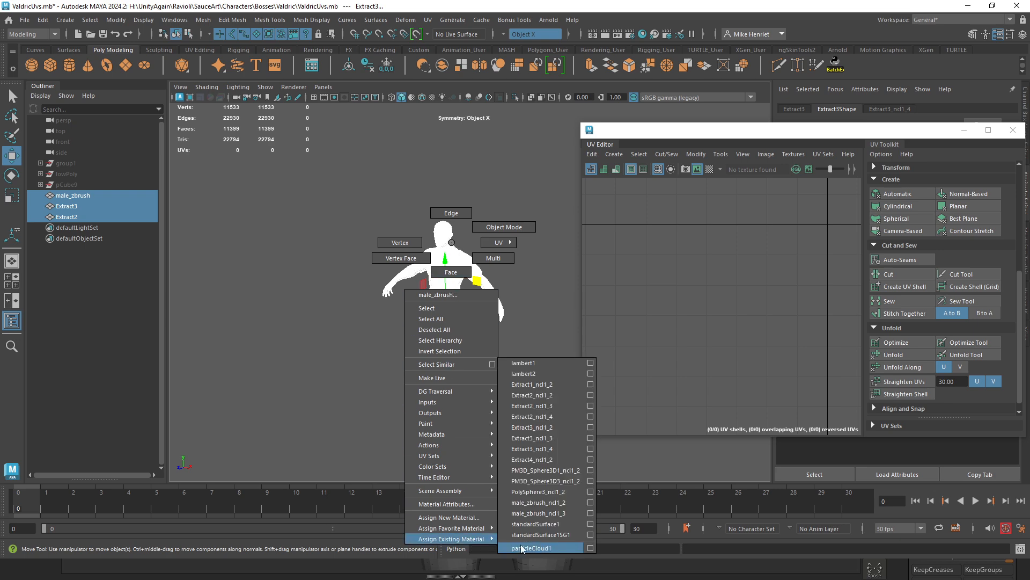
left_click(541, 525)
scroll(512, 361, "up", 6)
left_click(512, 361)
Step: Select the open hem edge loops of both sleeves on the Extract2 shirt mesh
mouse_move(476, 374)
left_mouse_down("alt")
mouse_move(539, 389)
mouse_move(585, 361)
mouse_move(476, 361)
left_mouse_up("alt")
left_click(477, 361)
scroll(483, 345, "up", 4)
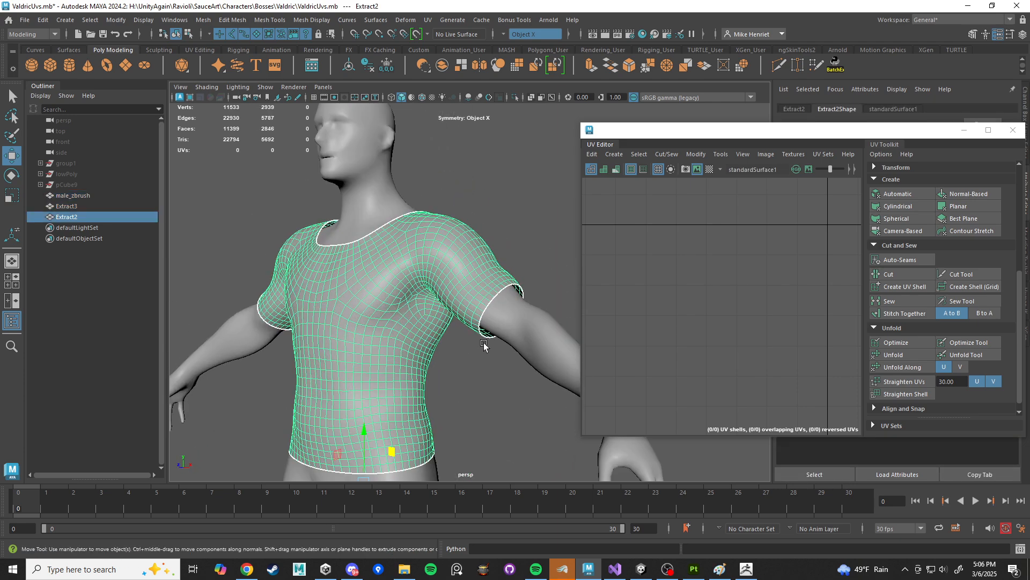
scroll(484, 344, "up", 4)
right_click_drag(514, 222, 514, 191)
double_click(524, 288)
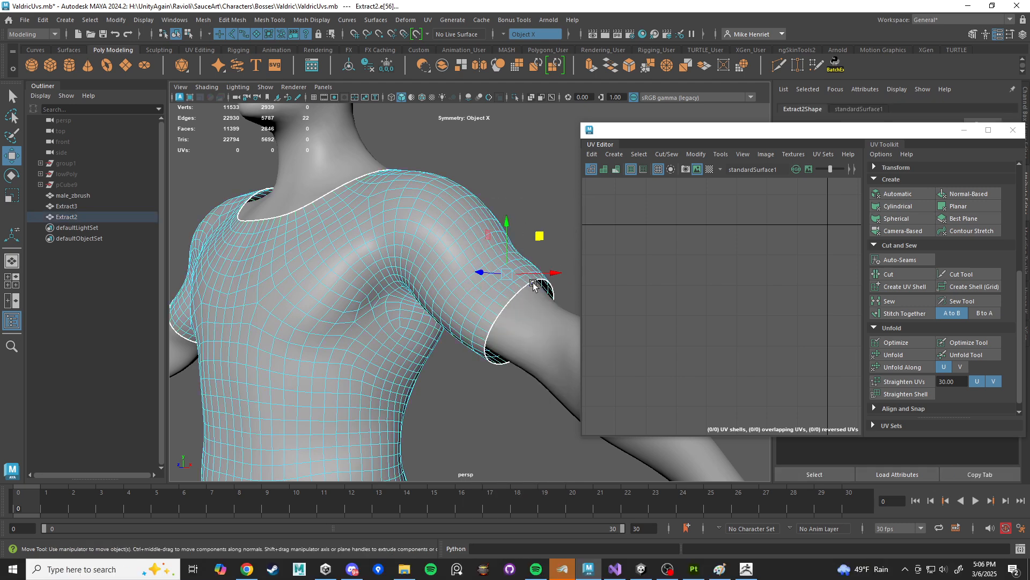
double_click(527, 287)
scroll(490, 259, "up", 5)
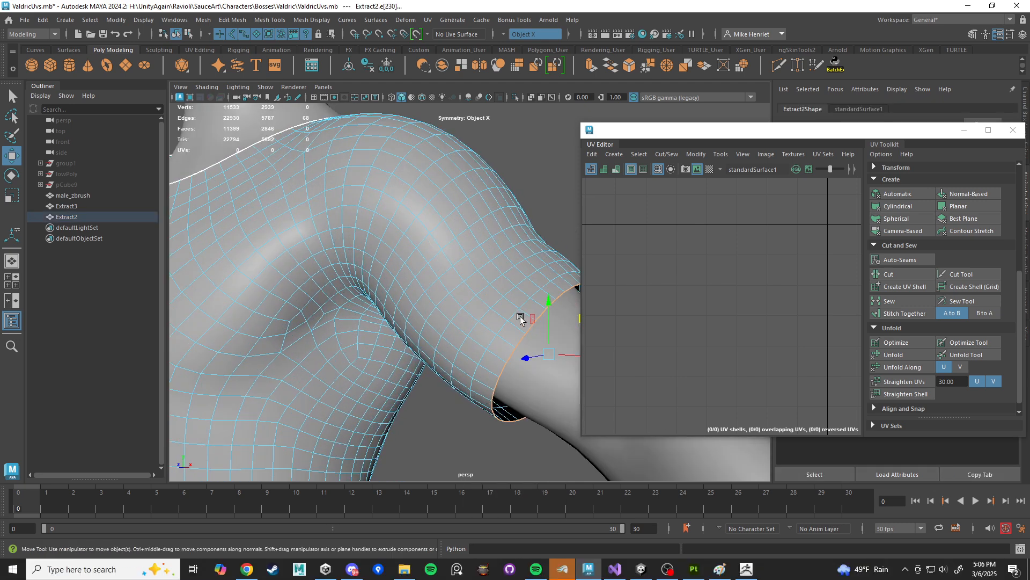
Step: Extrude the selected sleeve hem edges to start a thin rim
scroll(483, 260, "down", 6)
left_click_drag(462, 263, 410, 246, "alt")
scroll(424, 279, "down", 3)
scroll(453, 287, "up", 6)
left_click_drag(453, 288, 478, 265, "alt")
key("ctrl+e")
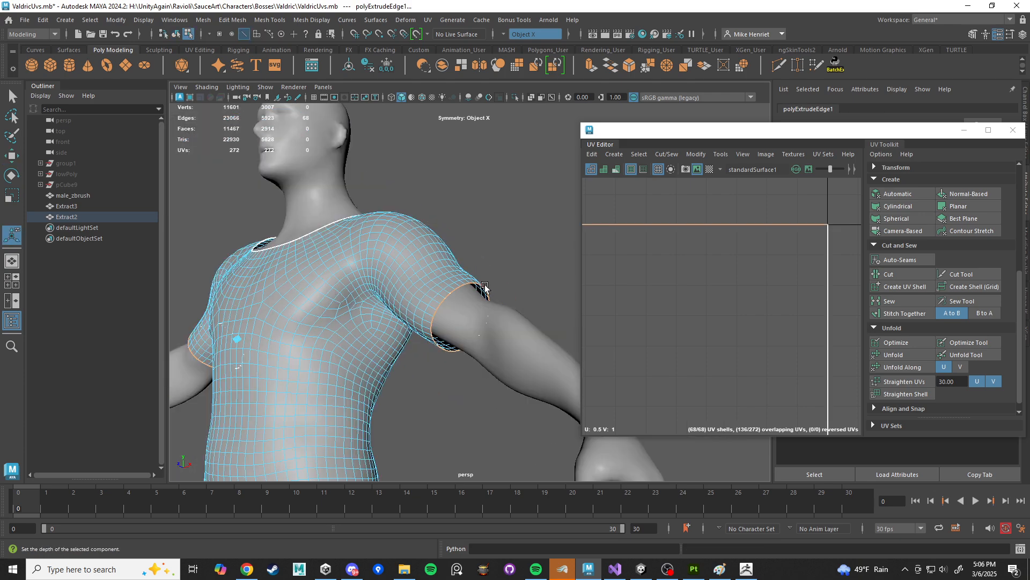
Step: Extrude the sleeve hem edges a second time and adjust the offset and scale of the new edges
scroll(477, 279, "down", 5)
left_click_drag(362, 307, 397, 276, "alt")
scroll(356, 292, "up", 4)
key("ctrl+e")
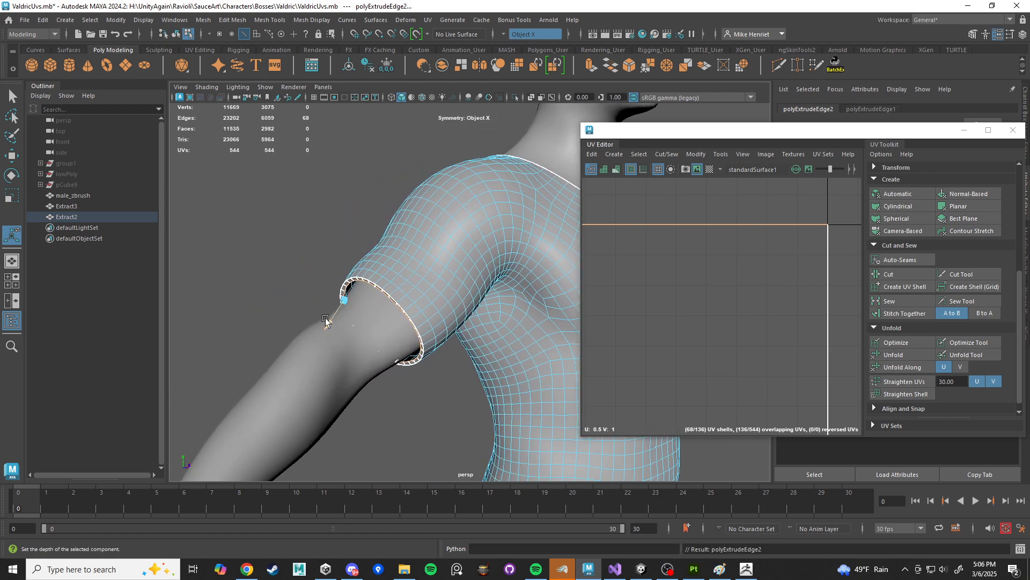
left_click_drag(326, 321, 342, 299)
key("r")
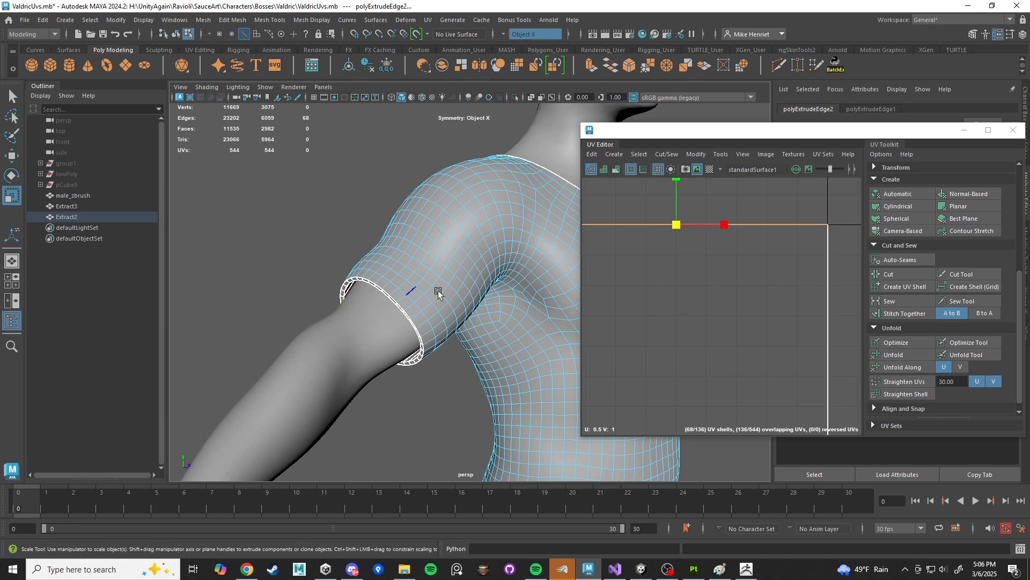
scroll(499, 296, "down", 6)
left_click_drag(512, 295, 309, 320, "alt")
scroll(382, 315, "up", 8)
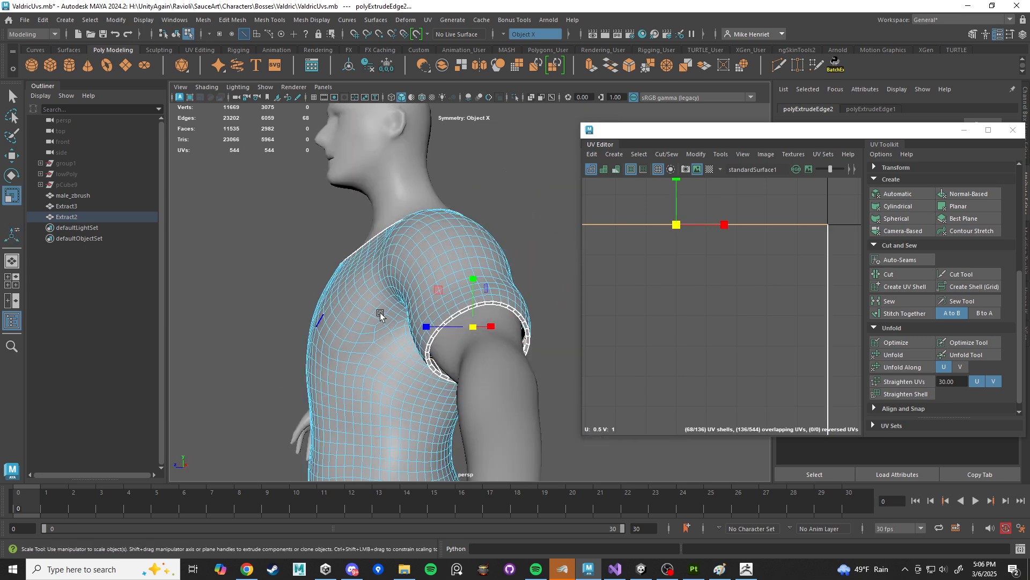
left_click_drag(473, 338, 528, 344)
Step: Extrude the shirt's neckline edge loop slightly to give the collar a thin rim
double_click(464, 304)
middle_click_drag(528, 343, 500, 341, "alt")
scroll(475, 279, "up", 5)
key("ctrl+e")
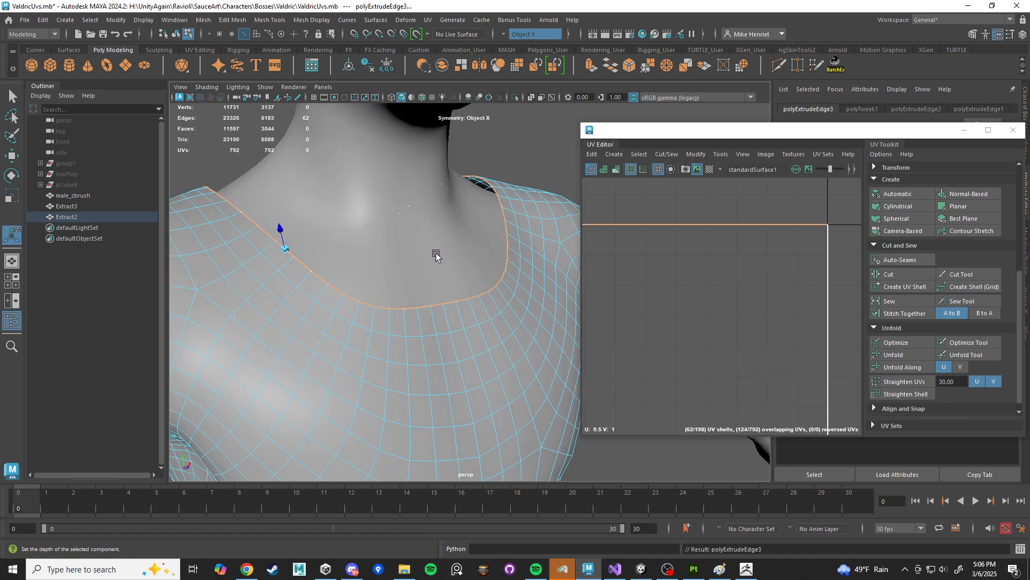
left_click_drag(279, 231, 280, 233)
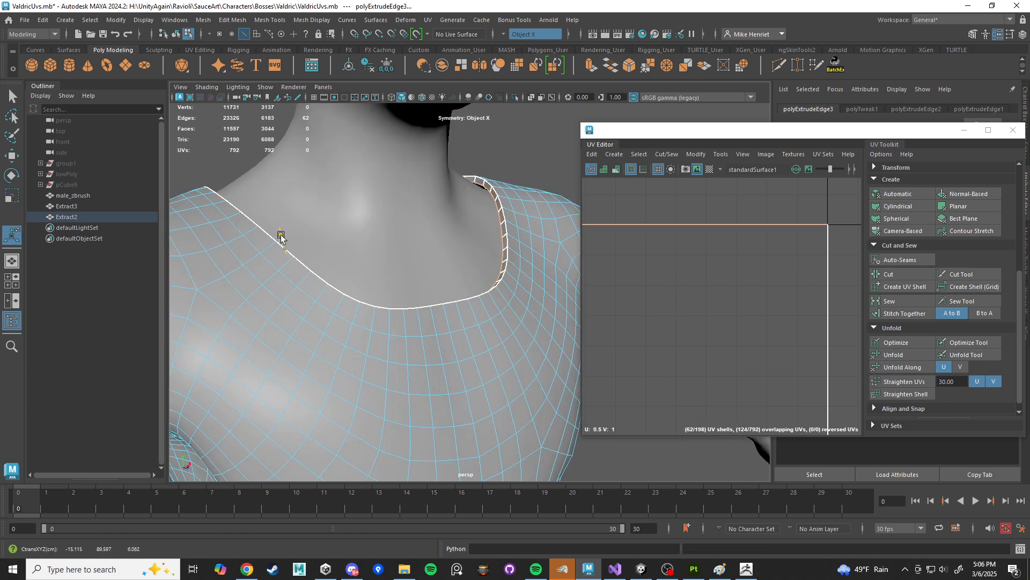
Step: Extrude the neckline edges of the Extract2 shirt a second time, then scale and reposition the new edges
left_click(493, 200)
key("ctrl+e")
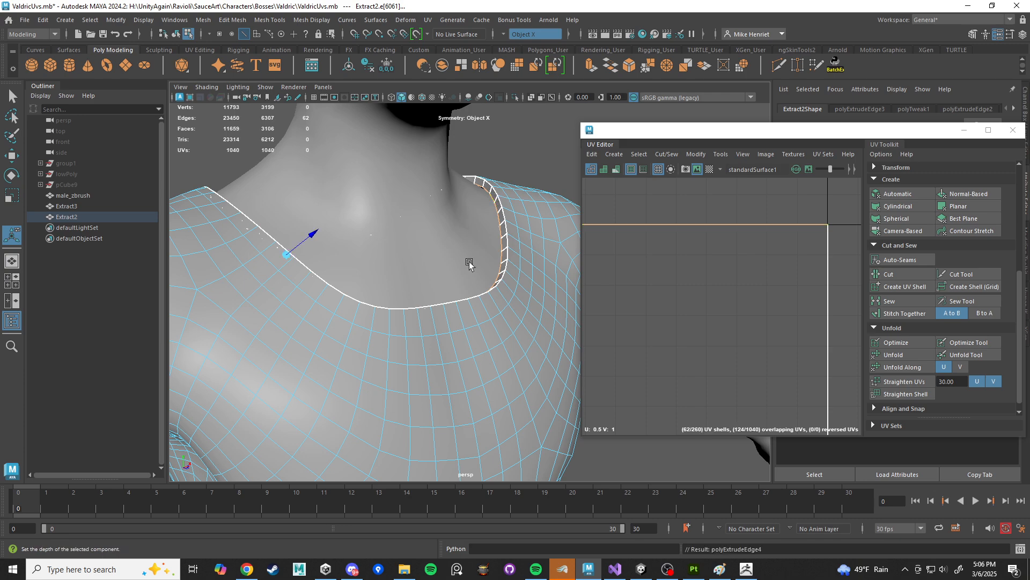
scroll(454, 298, "down", 6)
scroll(425, 278, "up", 2)
left_click_drag(395, 274, 352, 293, "alt")
key("r")
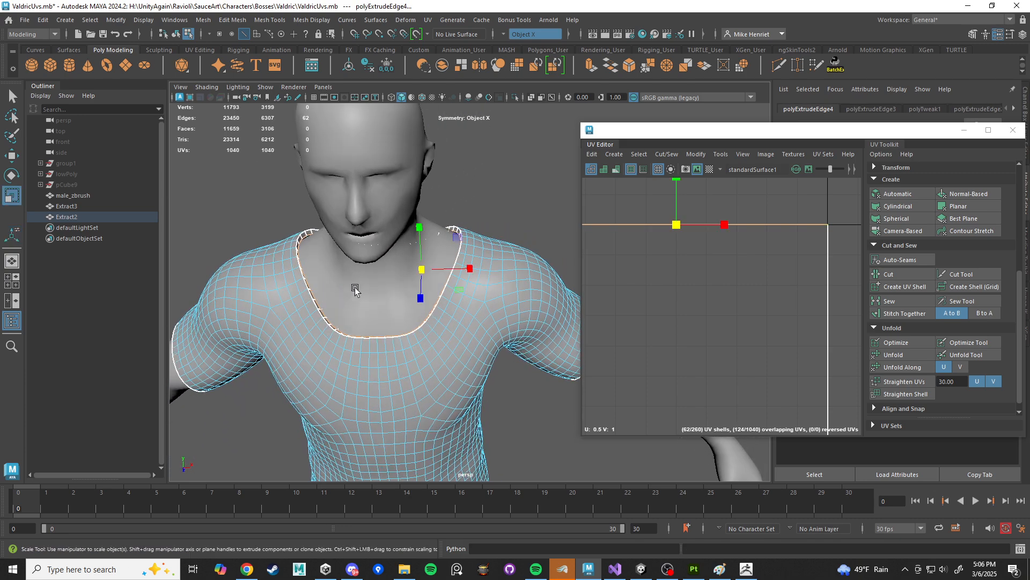
left_click_drag(425, 267, 466, 239)
key("w")
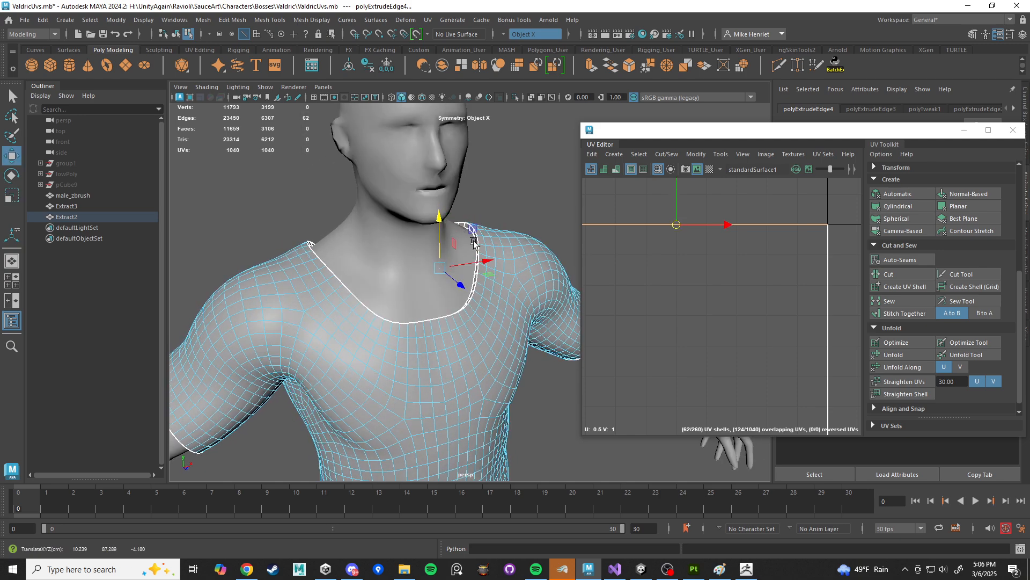
left_click_drag(474, 267, 460, 182, "alt")
key("r")
Step: Extrude the edge loop of the shirt's bottom hem and offset it slightly to form a thin rim
scroll(465, 277, "down", 4)
scroll(459, 303, "up", 6)
middle_click_drag(458, 390, 492, 215, "alt")
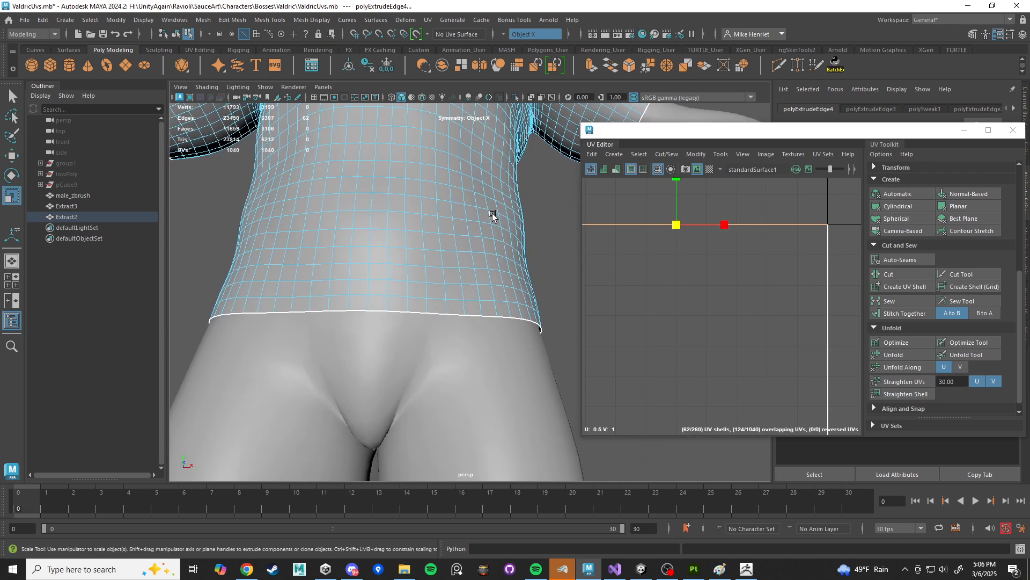
double_click(480, 315)
key("ctrl+e")
left_click_drag(513, 329, 453, 278, "alt")
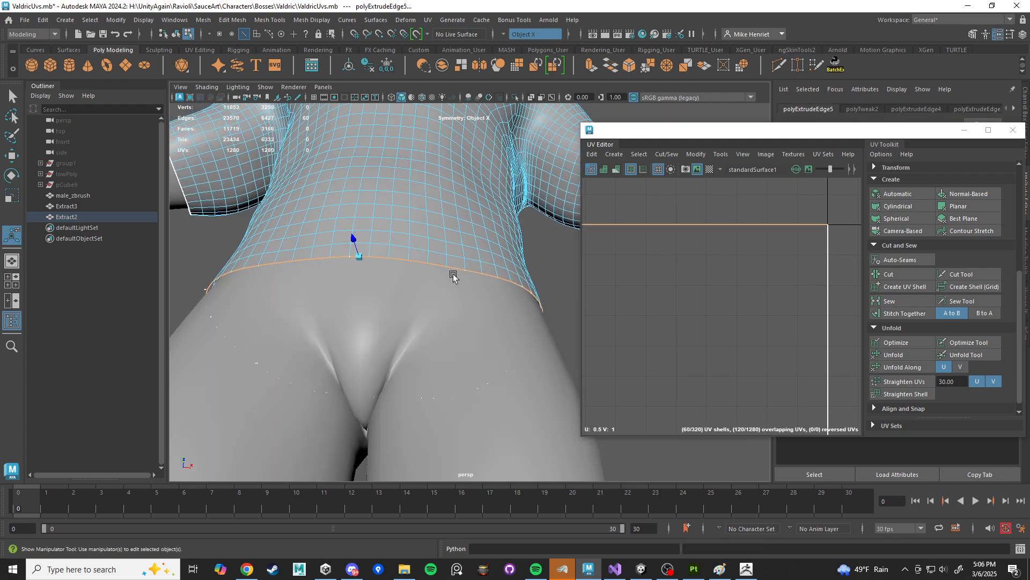
left_click_drag(356, 252, 361, 253)
left_click_drag(361, 254, 317, 275, "alt")
right_click_drag(437, 253, 468, 228)
Step: Extrude both ankle hem edge loops of the Extract3 trousers slightly to form a thin rim
scroll(465, 337, "down", 5)
scroll(465, 338, "down", 3)
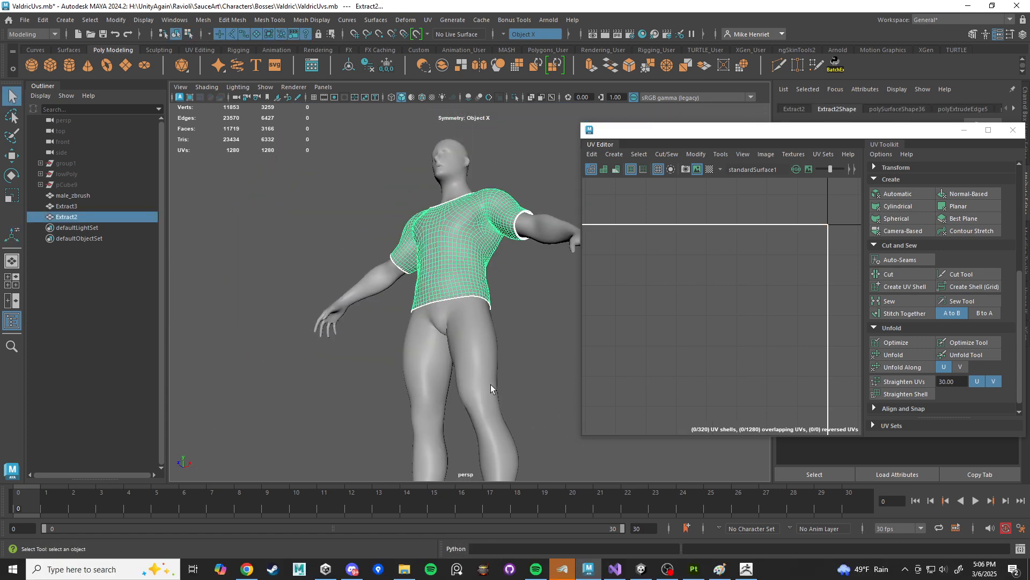
left_click(491, 384)
middle_click_drag(491, 384, 482, 223, "alt")
scroll(482, 223, "up", 5)
right_click_drag(540, 252, 560, 226)
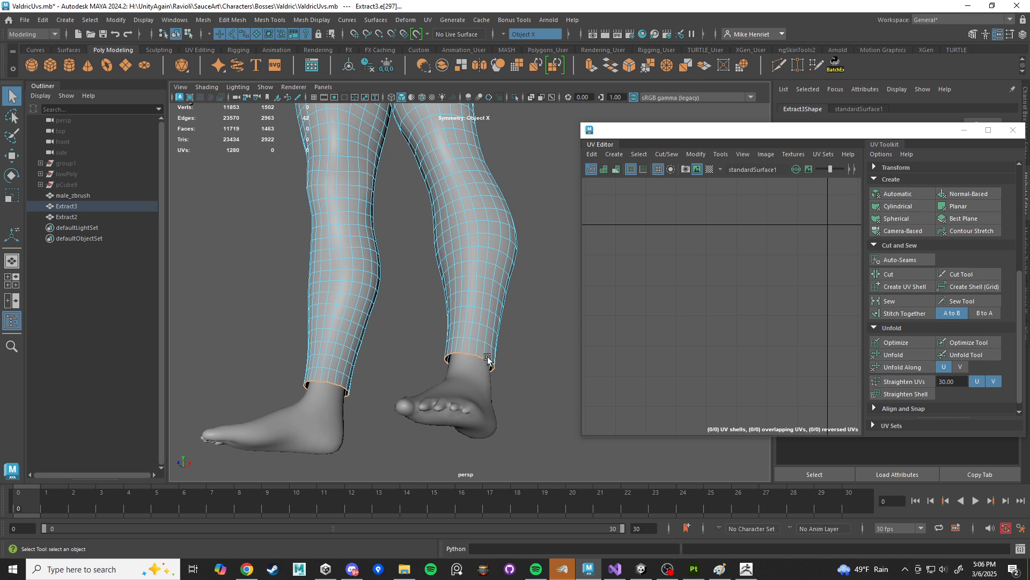
key("ctrl+e")
left_click_drag(385, 402, 380, 403)
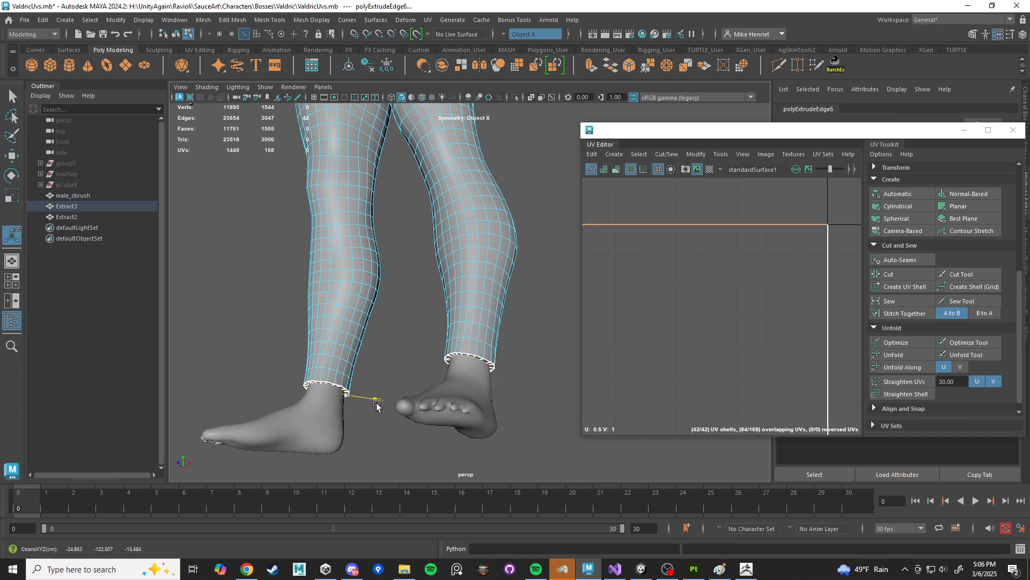
right_click_drag(468, 252, 523, 237)
Step: Apply Soften Edge to the Extract3 trousers and Extract2 shirt together
scroll(539, 320, "down", 4)
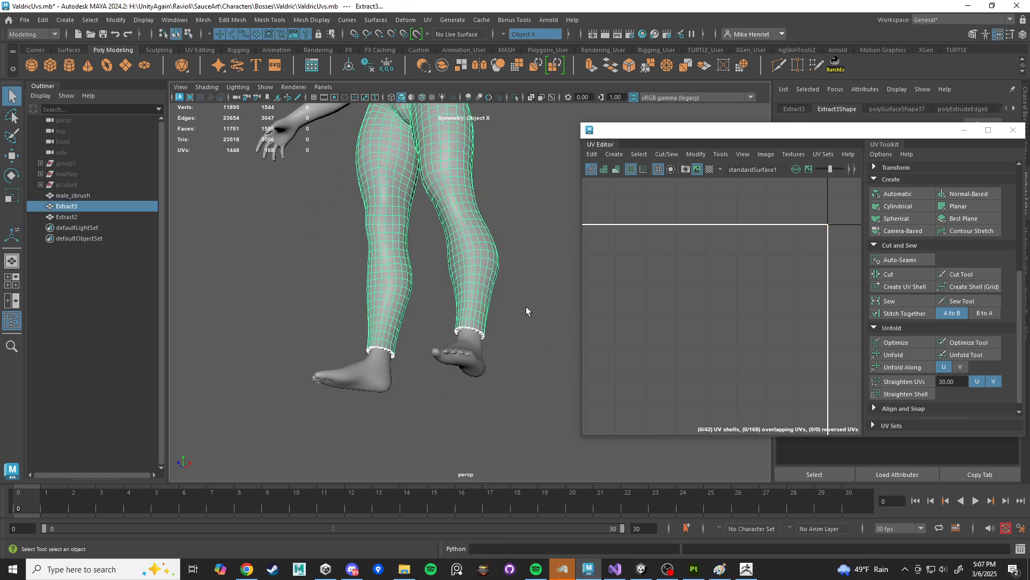
left_click(525, 306)
left_click(477, 261)
left_click_drag(487, 166, 499, 209, "alt")
middle_click_drag(499, 209, 504, 278, "alt")
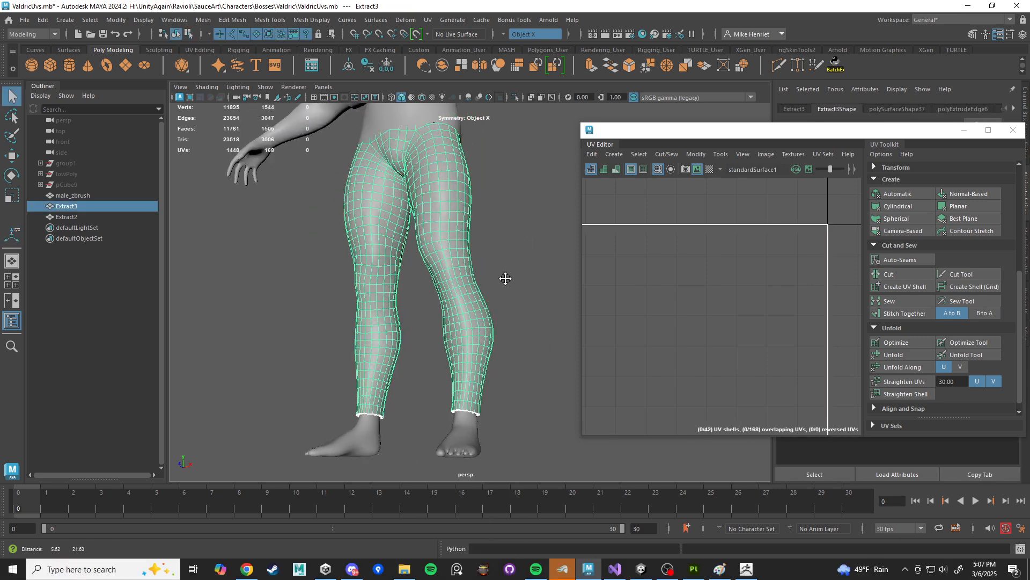
right_click_drag(504, 279, 440, 168, "alt")
left_click(440, 168, "shift")
left_click(313, 20)
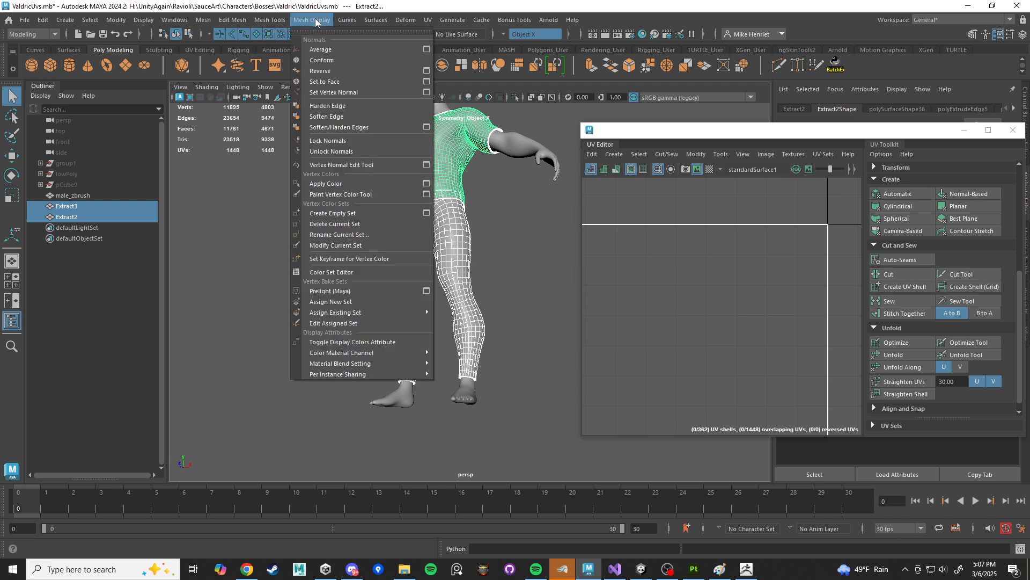
left_click(330, 115)
left_click(495, 225)
left_click_drag(496, 227, 467, 273, "alt")
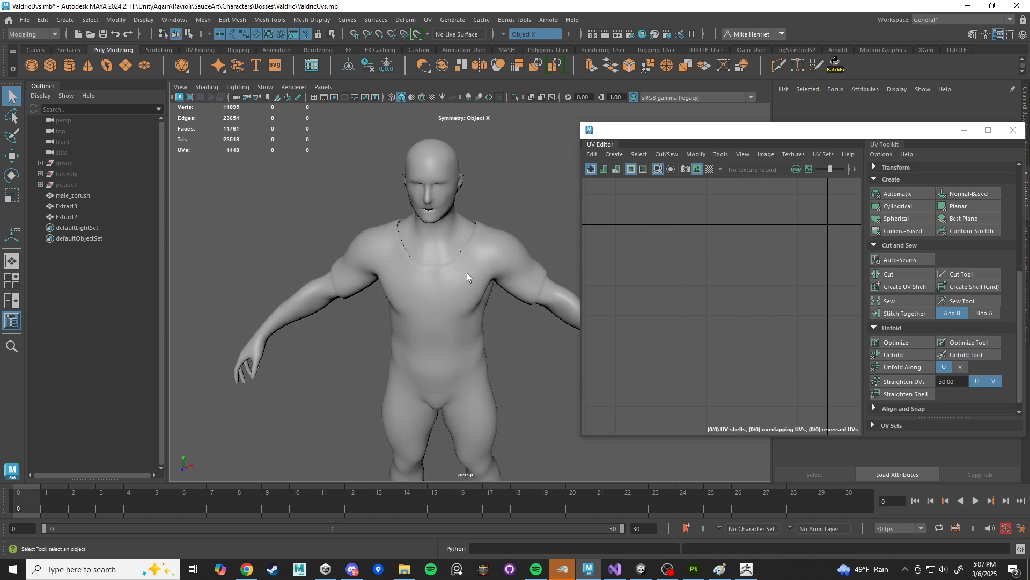
Step: Show the scene in wireframe and enable face selection on the male_zbrush body
left_click(429, 305)
left_click(439, 240)
left_click_drag(534, 346, 511, 277, "alt")
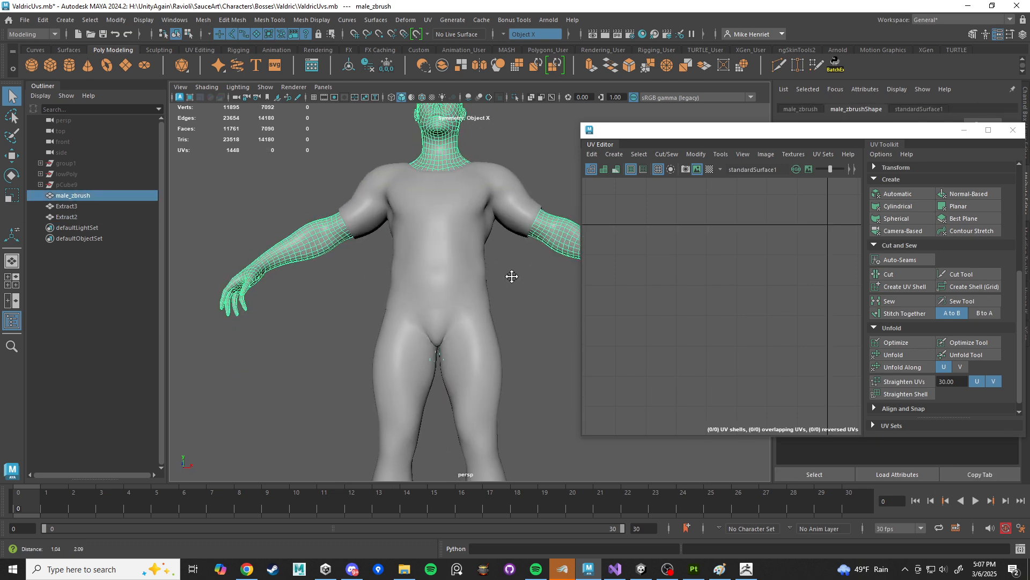
middle_click_drag(511, 277, 520, 355, "alt")
left_click_drag(516, 373, 540, 389, "alt")
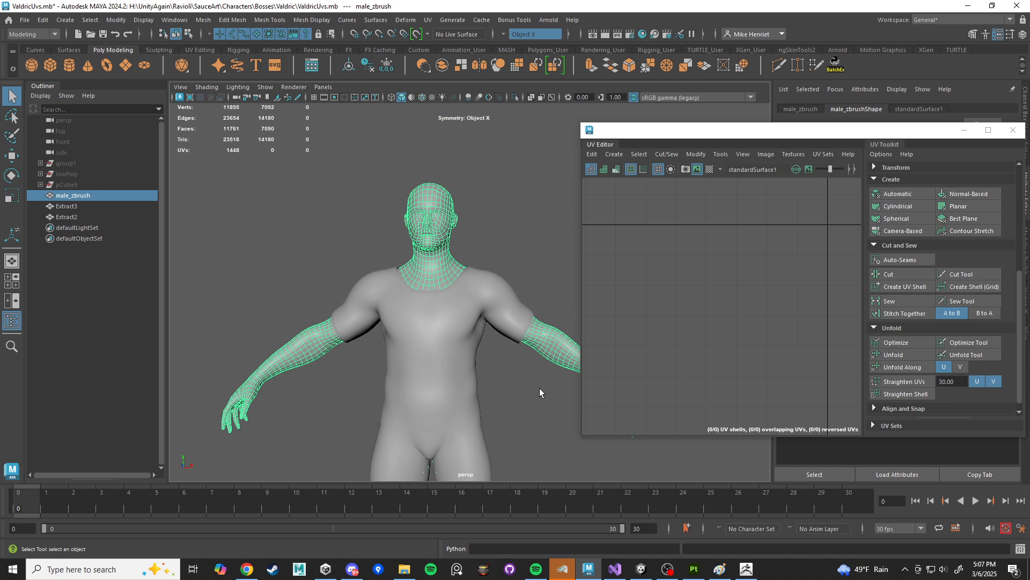
key("4")
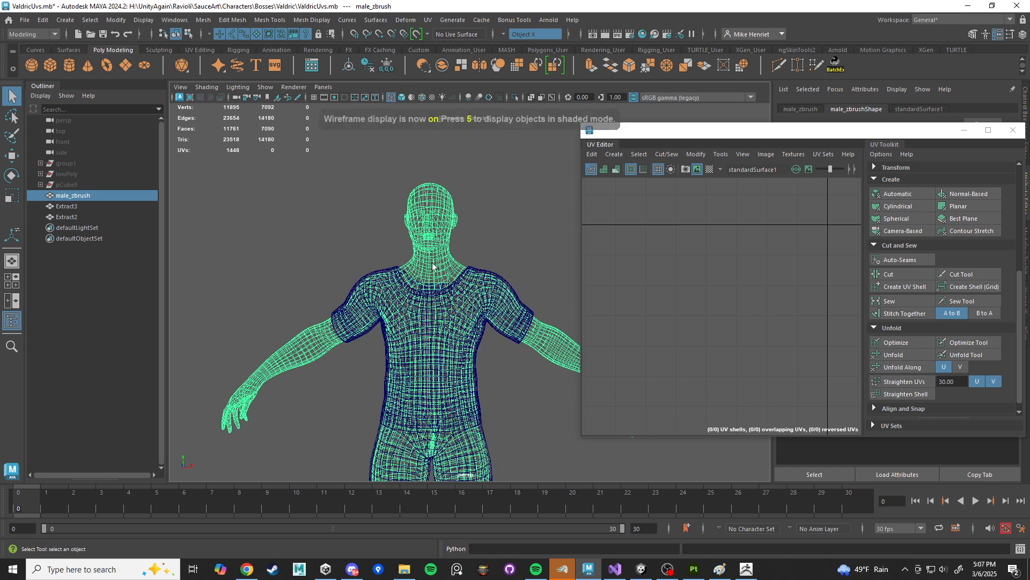
right_click_drag(513, 225, 513, 252)
Step: Select the body's face loops around both upper arms inside the sleeves and both lower legs above the trouser hems
left_click_drag(495, 348, 496, 357, "alt")
scroll(496, 357, "up", 10)
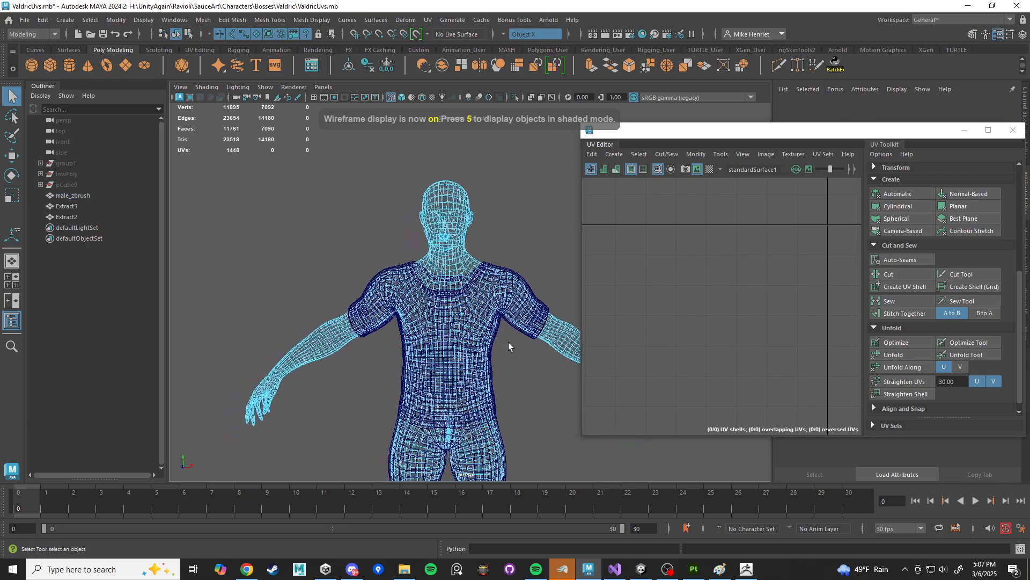
left_click(498, 318)
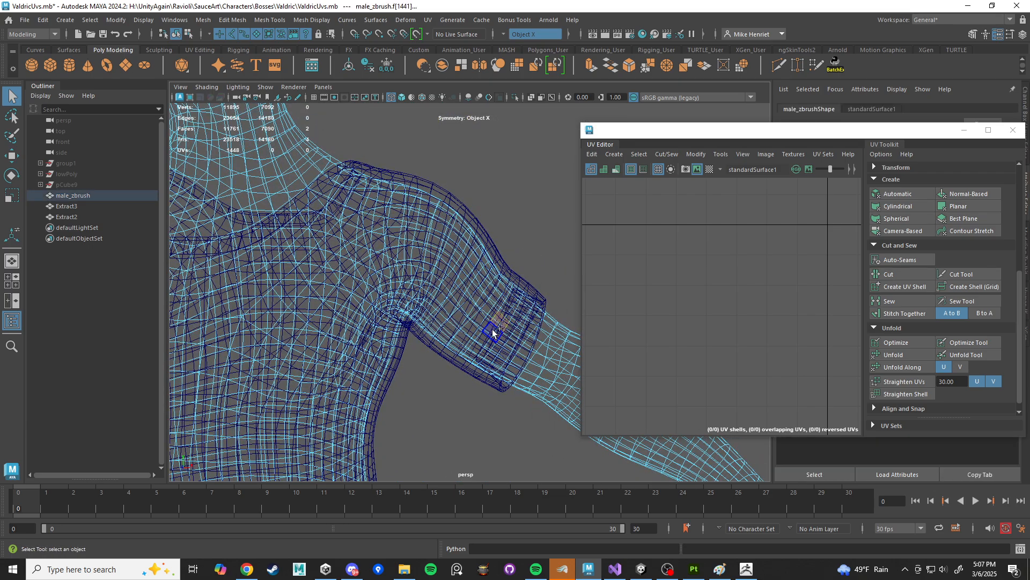
double_click(490, 328, "shift")
scroll(457, 367, "down", 5)
middle_click_drag(446, 372, 458, 265, "alt")
middle_click_drag(473, 408, 488, 240, "alt")
scroll(483, 360, "up", 4)
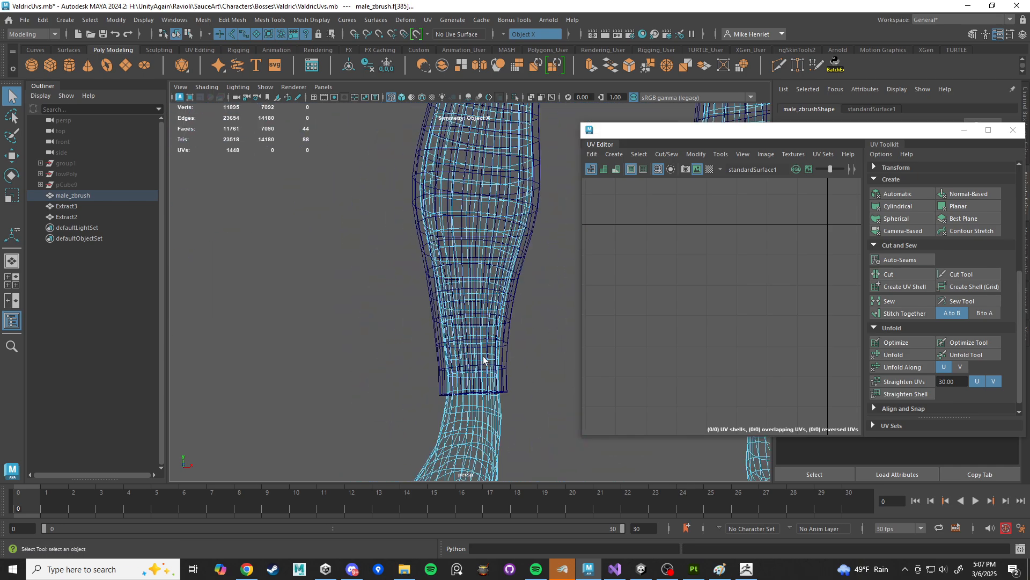
double_click(480, 363, "shift")
scroll(491, 368, "down", 6)
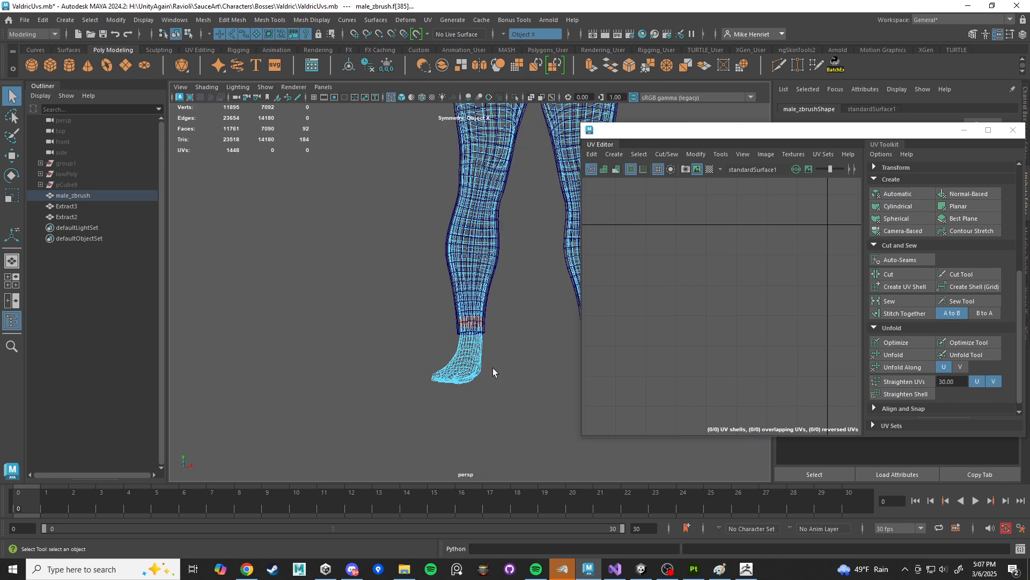
Step: Add the body's lower torso, pelvis and leg faces down to the ankle loops to the selection
middle_click_drag(504, 305, 467, 454, "alt")
middle_click_drag(477, 335, 484, 255, "alt")
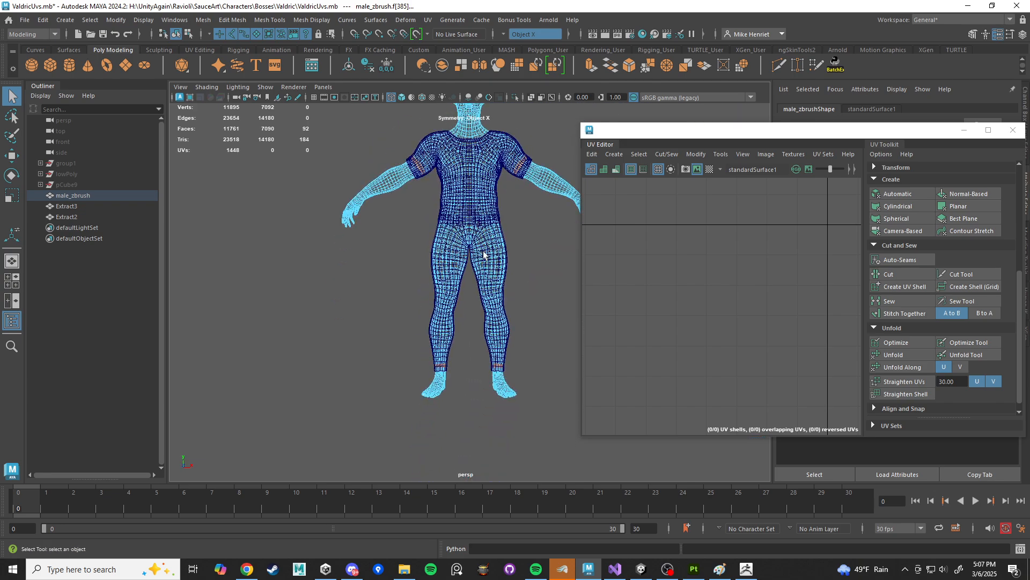
mouse_move(516, 315)
middle_mouse_down("alt")
mouse_move(497, 375)
mouse_move(499, 425)
mouse_move(509, 318)
middle_mouse_up("alt")
scroll(509, 318, "up", 2)
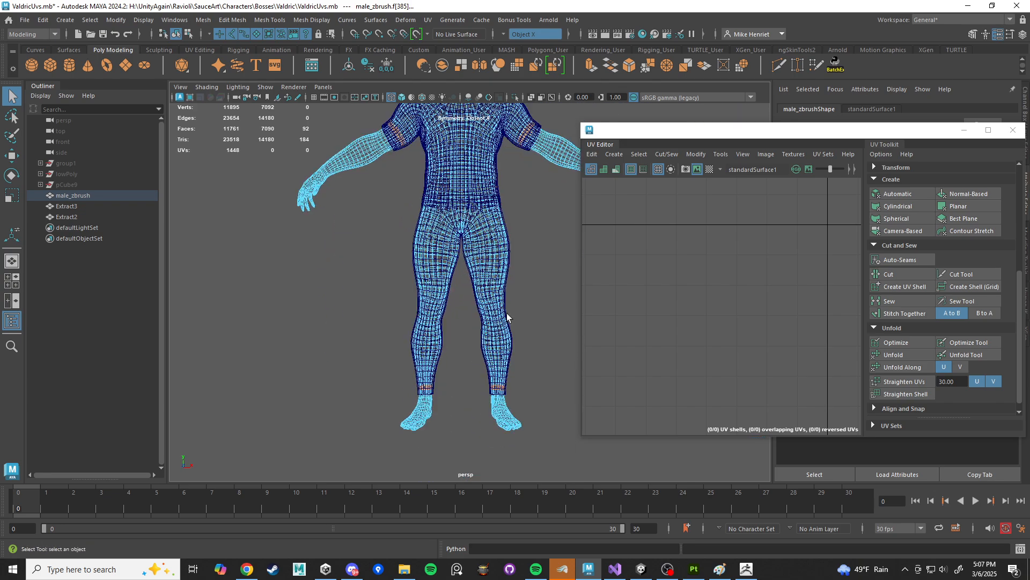
left_click_drag(384, 187, 536, 384)
Step: Add the body's chest, shoulder and upper-arm faces beneath the shirt to the selection with the Lasso tool
middle_click_drag(508, 257, 524, 455, "alt")
scroll(421, 349, "up", 6)
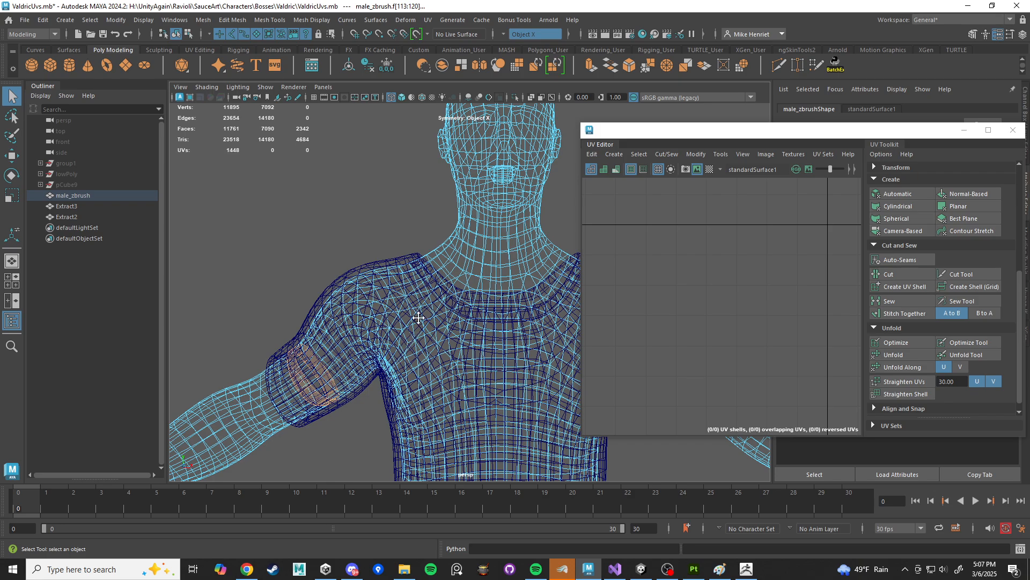
middle_click_drag(416, 318, 533, 260, "alt")
left_click(11, 116)
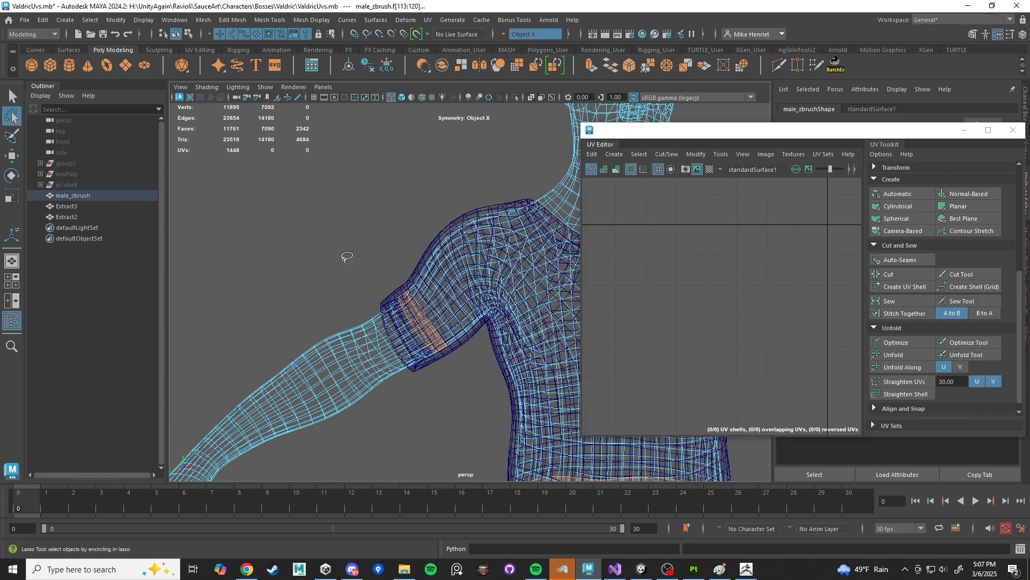
scroll(374, 266, "down", 5)
middle_click_drag(433, 248, 334, 230, "alt")
scroll(330, 232, "up", 1)
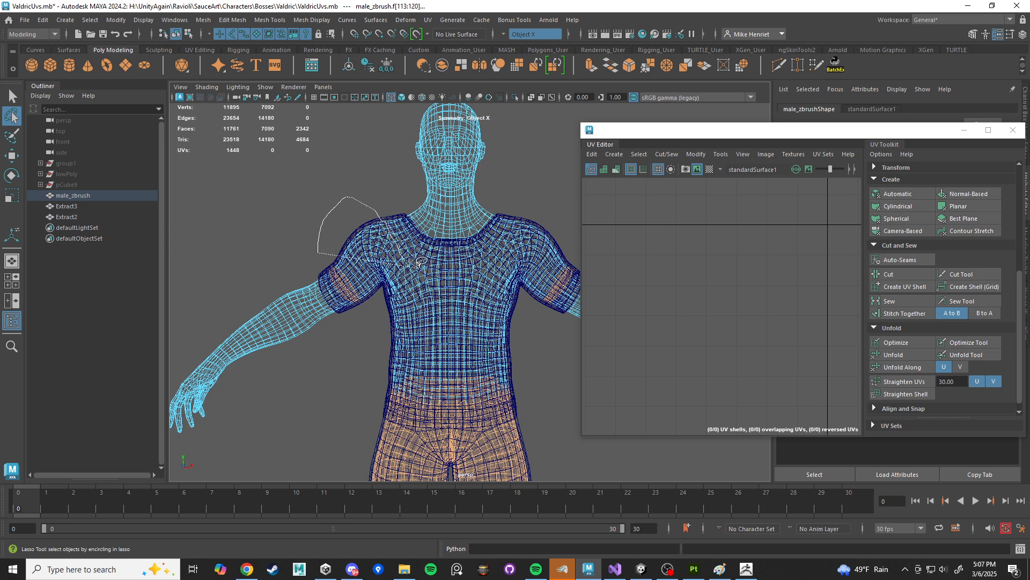
mouse_move(506, 230)
left_mouse_down()
mouse_move(523, 214)
mouse_move(558, 228)
mouse_move(570, 250)
mouse_move(529, 305)
mouse_move(523, 347)
left_mouse_up()
mouse_move(514, 386)
left_mouse_down()
mouse_move(461, 408)
mouse_move(378, 398)
left_mouse_up()
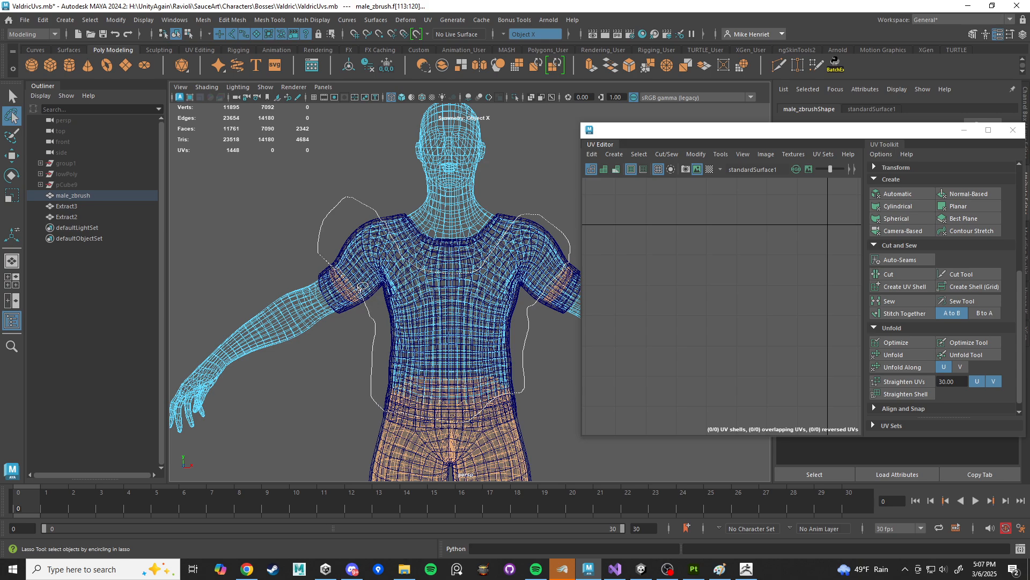
left_click_drag(342, 258, 491, 288)
Step: Delete the selected male_zbrush faces hidden beneath the clothing, and return the body to object mode
mouse_move(467, 293)
middle_mouse_down("alt")
mouse_move(402, 297)
mouse_move(391, 313)
middle_mouse_up("alt")
key("5")
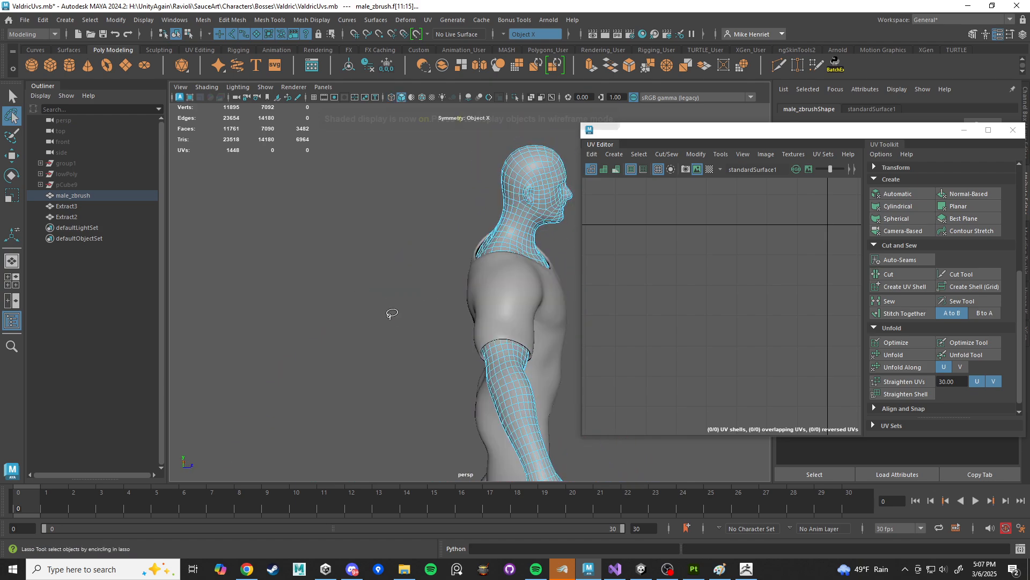
scroll(391, 319, "up", 5)
mouse_move(398, 317)
left_mouse_down("alt")
mouse_move(490, 363)
mouse_move(398, 372)
mouse_move(550, 377)
left_mouse_up("alt")
left_click_drag(590, 379, 469, 274, "alt")
scroll(469, 274, "down", 6)
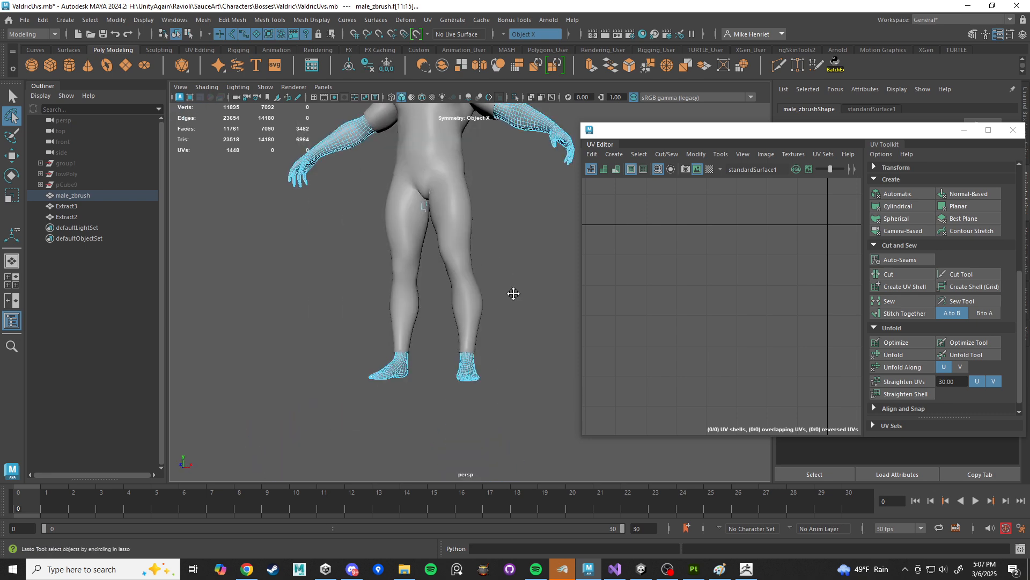
middle_click_drag(513, 292, 525, 339, "alt")
left_click(526, 315)
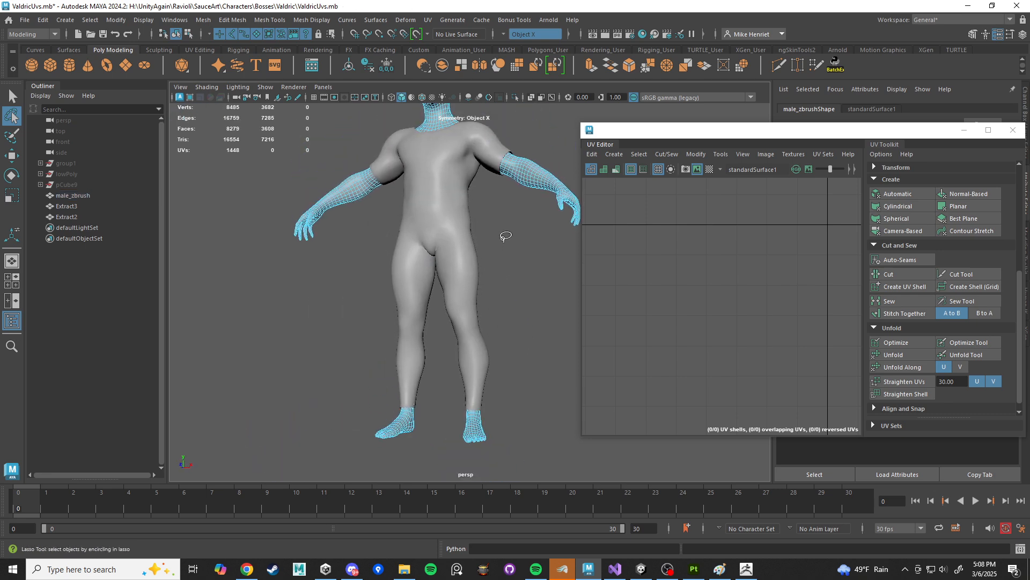
key("w")
right_click_drag(525, 184, 512, 166)
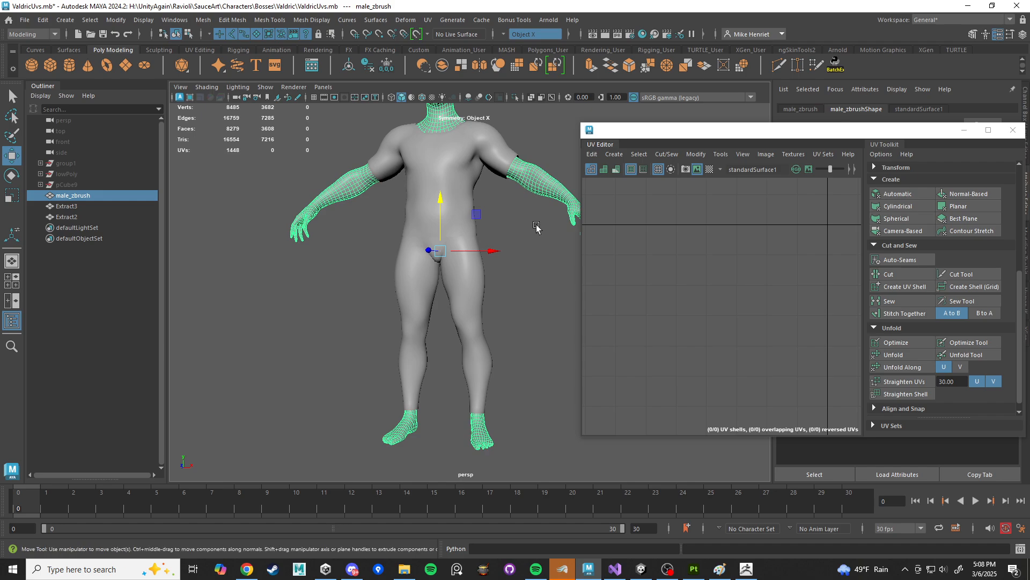
Step: Examine in wireframe where the trimmed body ends beneath the shirt's collar, sleeves and trouser hems
key("4")
mouse_move(537, 228)
left_mouse_down("alt")
mouse_move(567, 325)
mouse_move(542, 317)
mouse_move(558, 322)
mouse_move(526, 297)
mouse_move(587, 302)
mouse_move(625, 274)
left_mouse_up("alt")
middle_click_drag(475, 282, 454, 339, "alt")
scroll(454, 339, "up", 5)
left_click_drag(463, 338, 394, 312, "alt")
left_click_drag(481, 296, 411, 297, "alt")
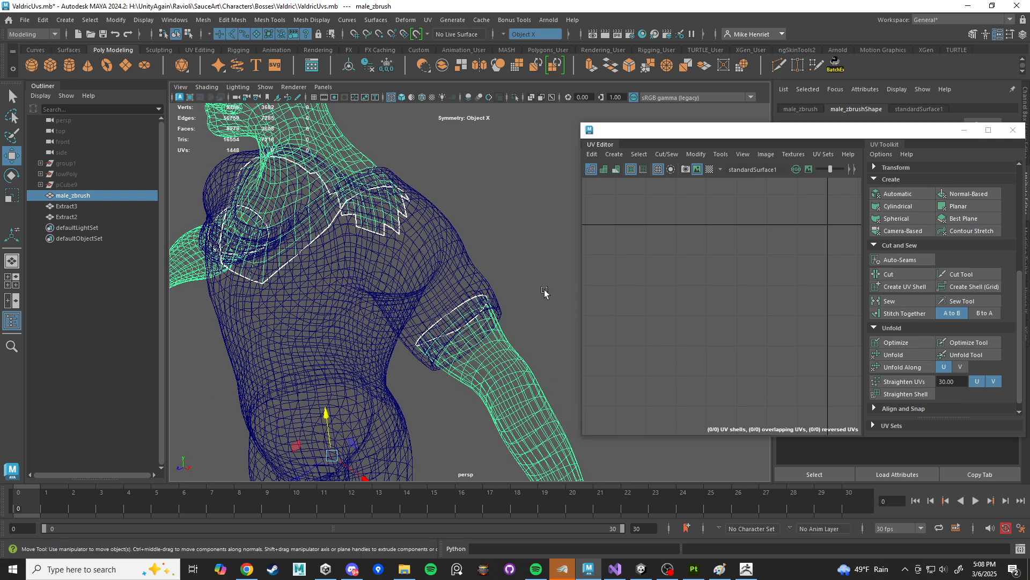
left_click_drag(480, 347, 514, 345, "alt")
scroll(513, 345, "down", 5)
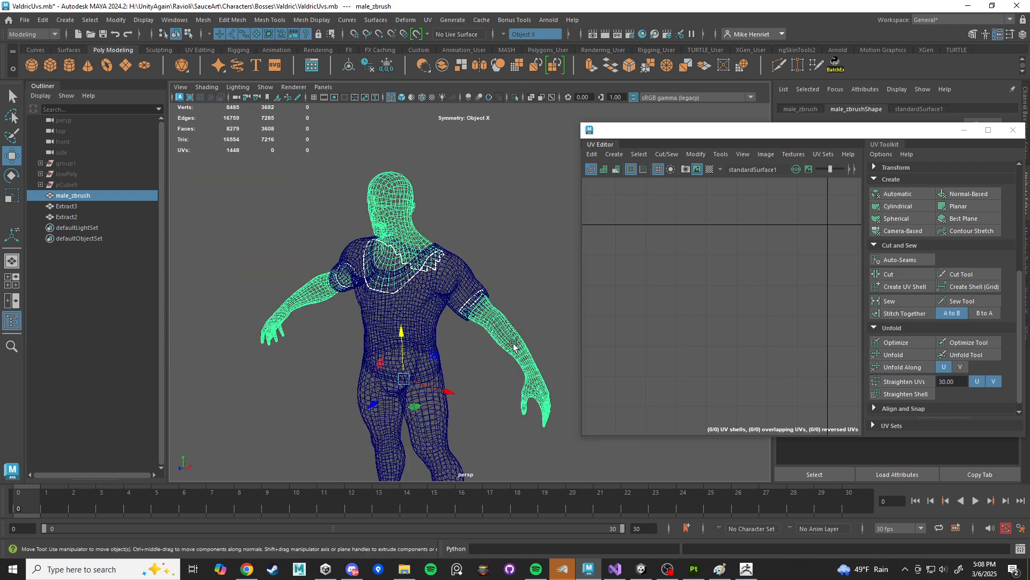
scroll(394, 409, "down", 3)
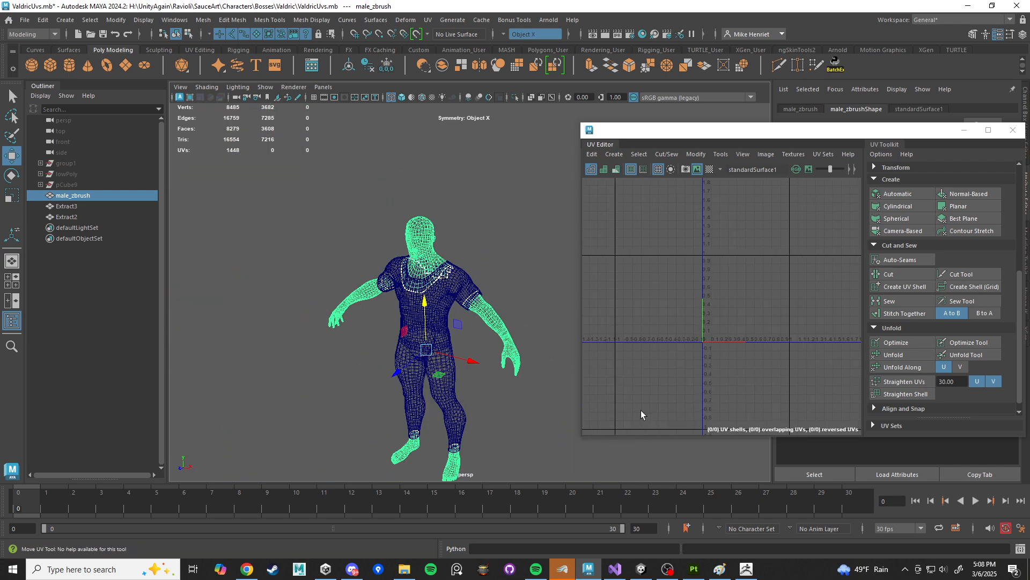
left_click_drag(325, 341, 329, 331, "alt")
middle_click_drag(329, 331, 333, 291, "alt")
left_click_drag(333, 291, 337, 286, "alt")
middle_click_drag(337, 285, 349, 271, "alt")
left_click_drag(336, 273, 325, 272, "alt")
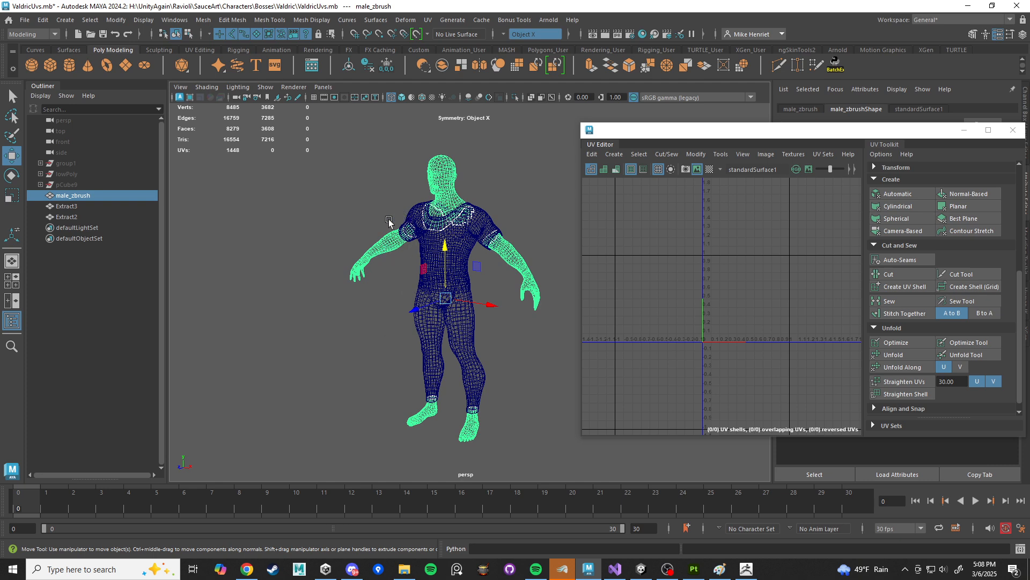
left_click_drag(389, 221, 406, 232, "alt")
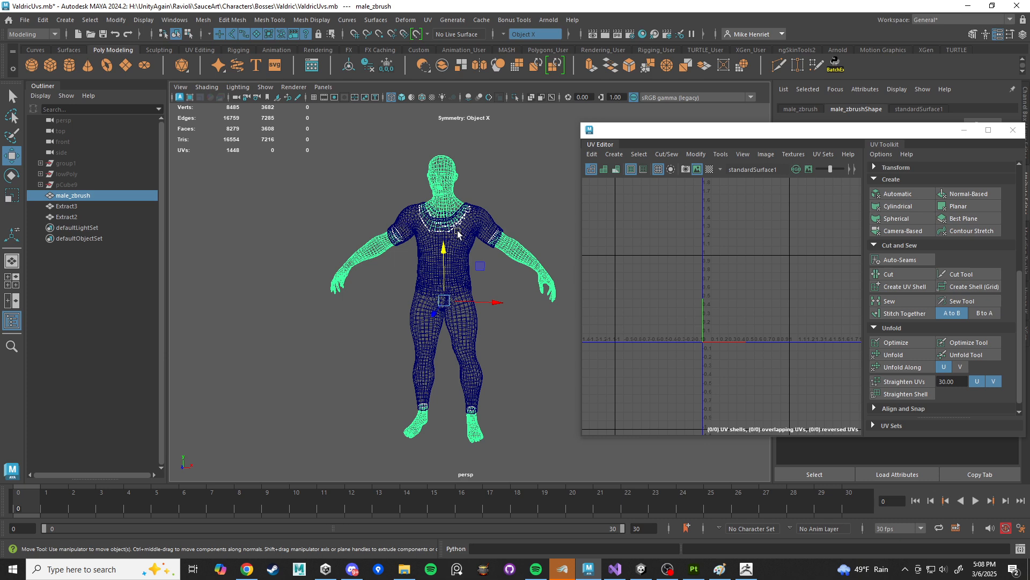
left_click(311, 188)
scroll(451, 231, "down", 3)
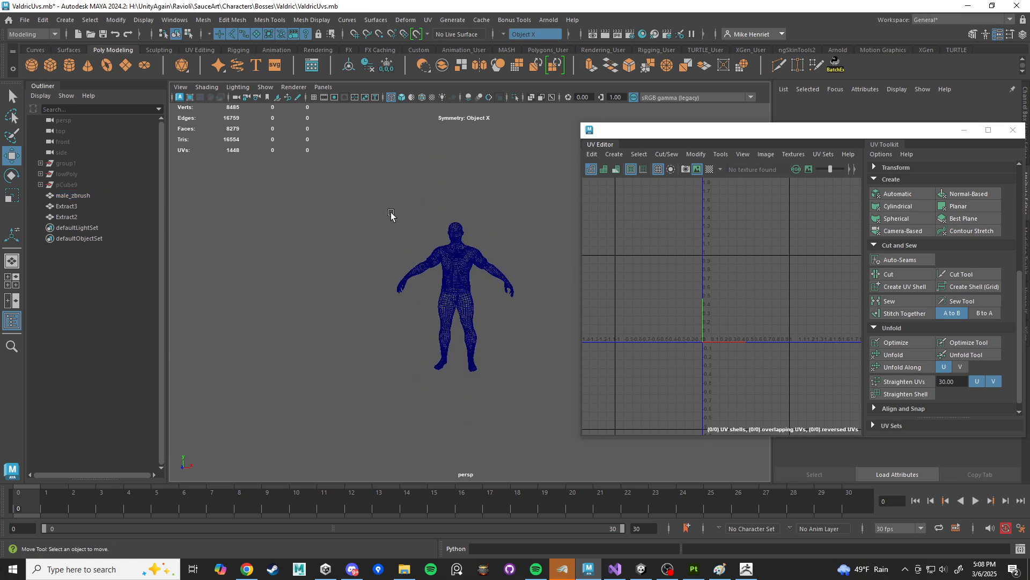
Step: Switch the viewport back to shaded display and look over the whole clothed character
key("5")
scroll(473, 231, "up", 5)
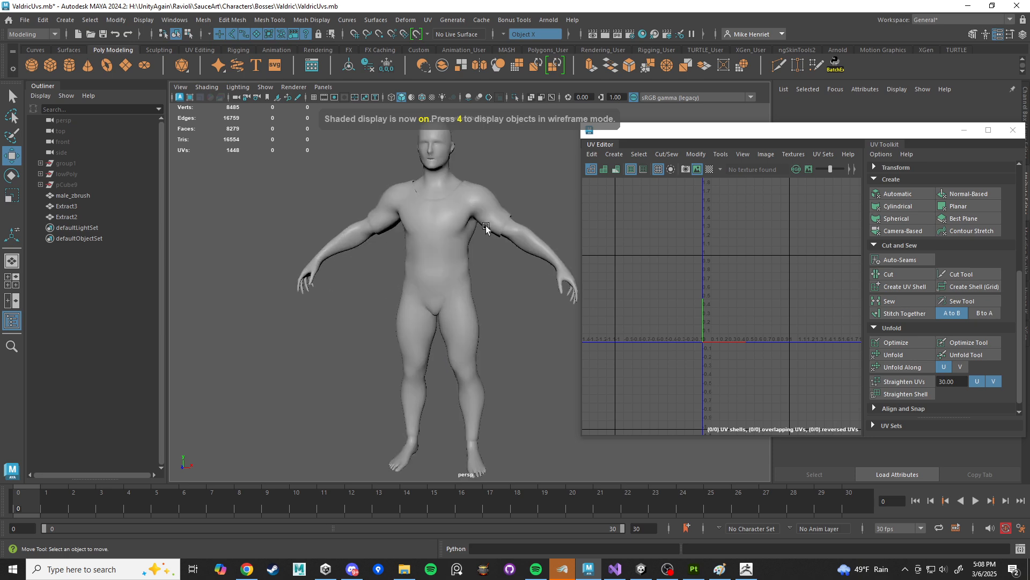
scroll(476, 246, "down", 3)
scroll(476, 246, "up", 1)
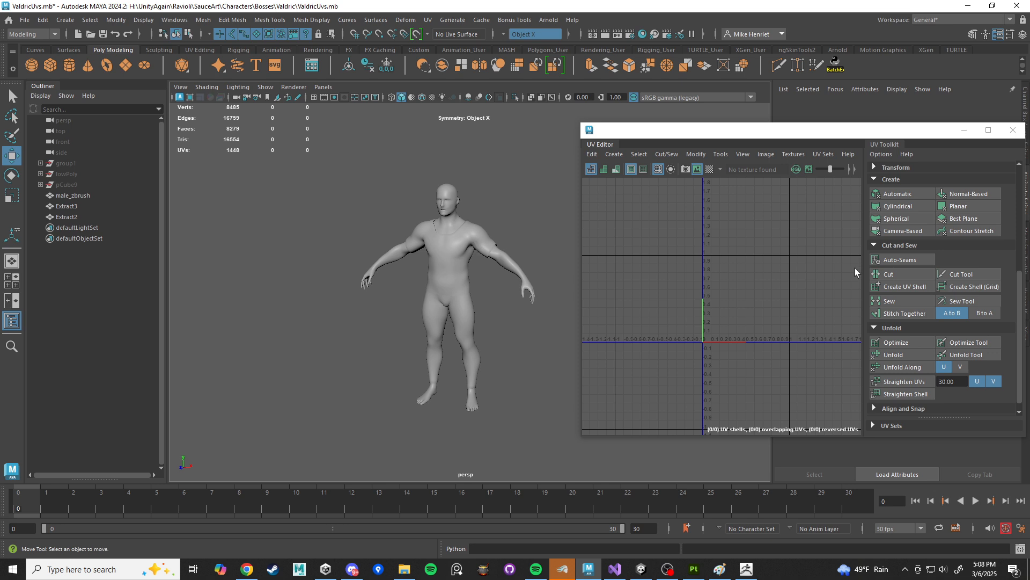
Step: Expand the Arrange and Layout tools and review the UV Toolkit's Create, Cut and Sew, Unfold and layout commands
scroll(878, 282, "down", 2)
left_click(875, 409)
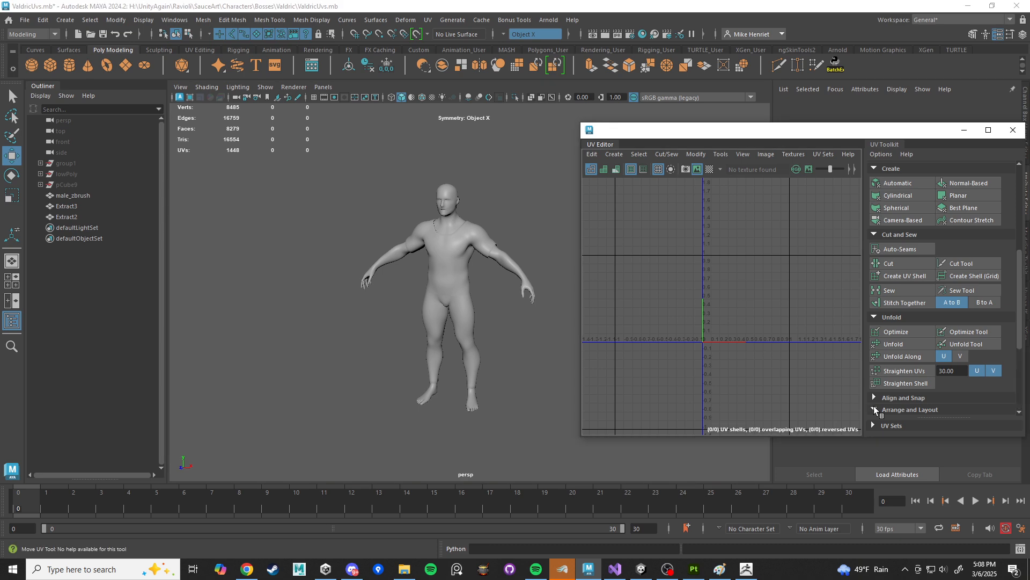
scroll(897, 356, "down", 3)
left_click(427, 20)
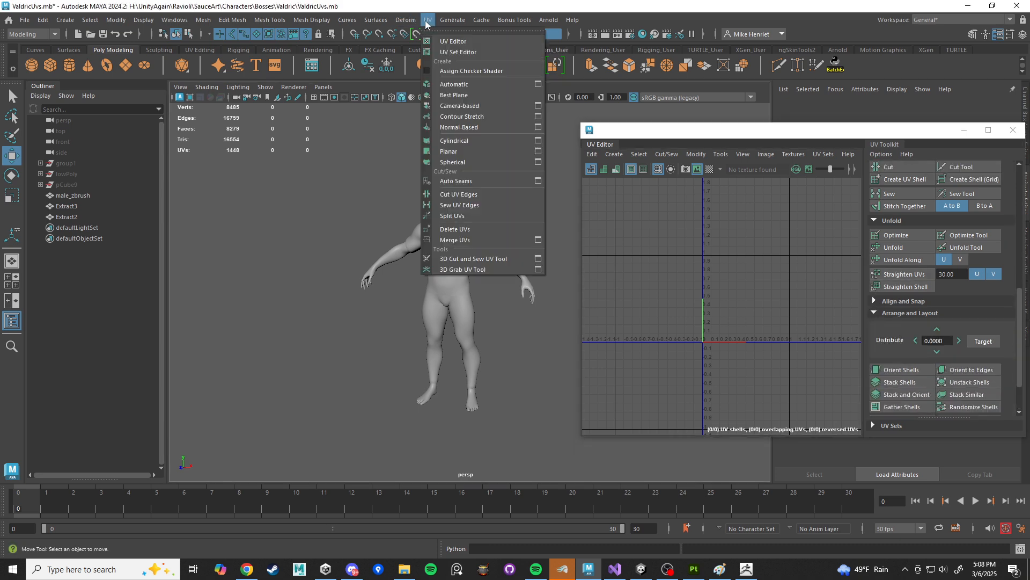
left_click(834, 131)
scroll(972, 312, "down", 2)
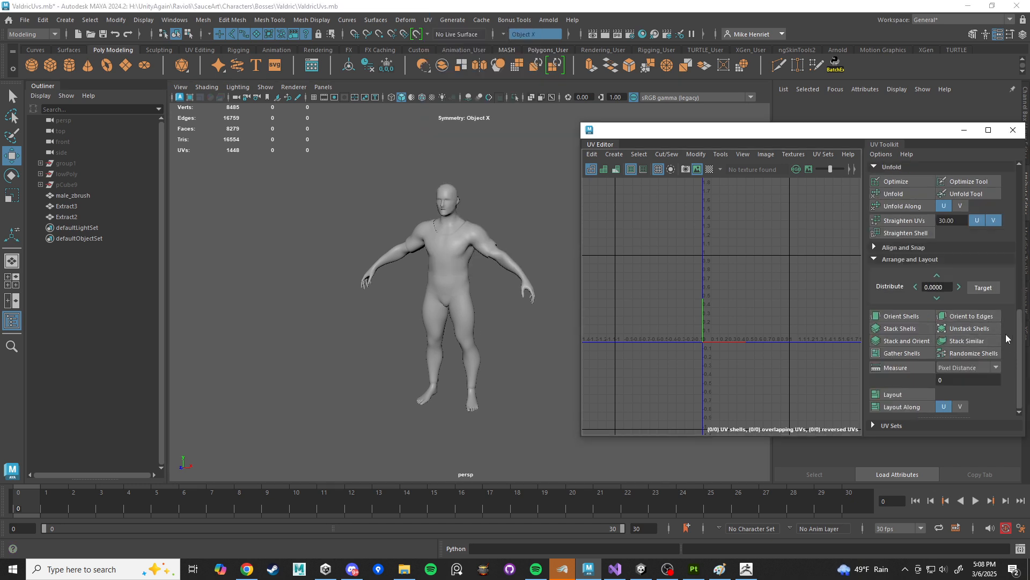
scroll(1006, 338, "up", 2)
scroll(1000, 341, "up", 2)
scroll(910, 272, "up", 3)
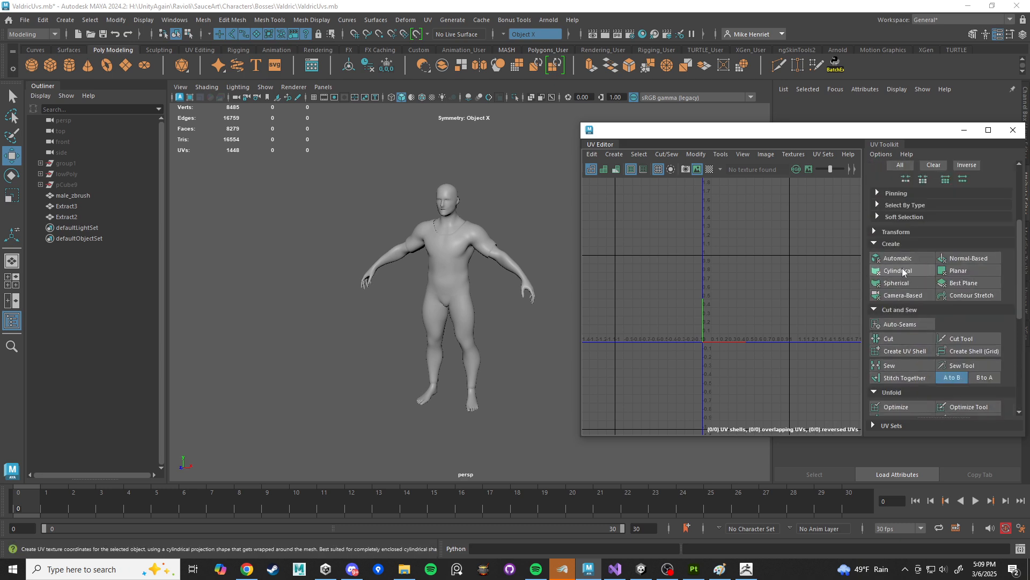
scroll(892, 324, "down", 2)
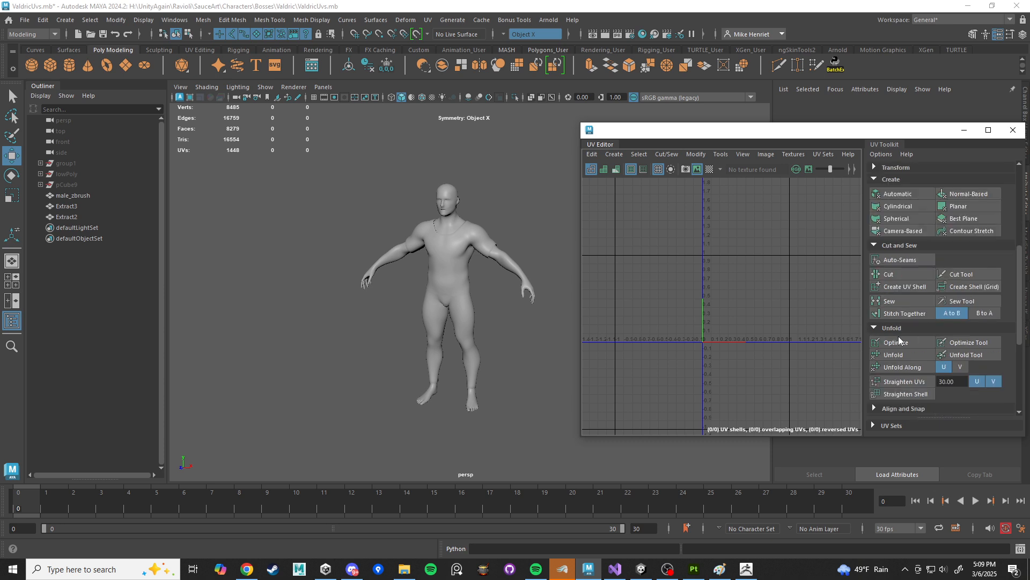
scroll(907, 382, "down", 2)
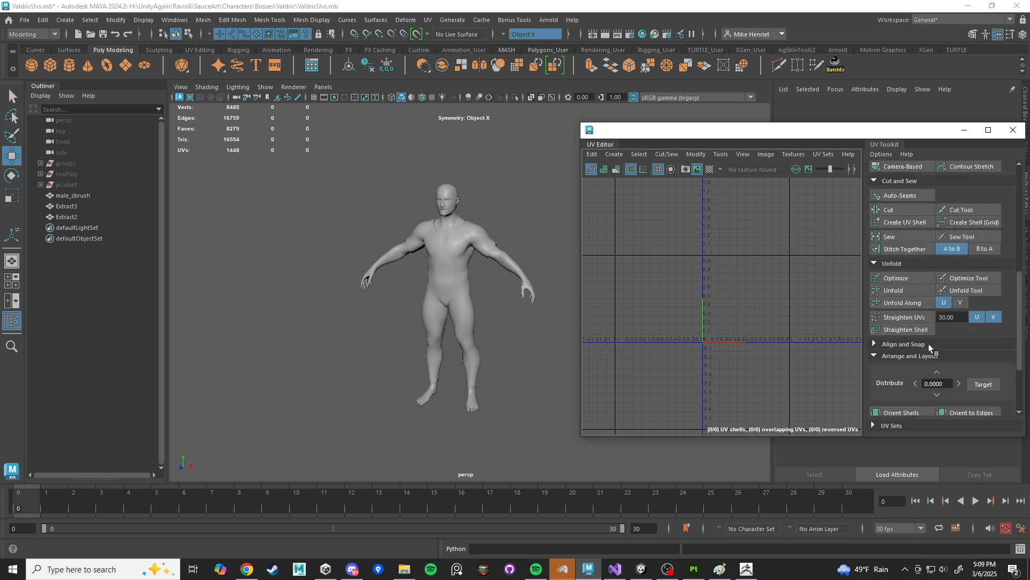
scroll(893, 346, "down", 2)
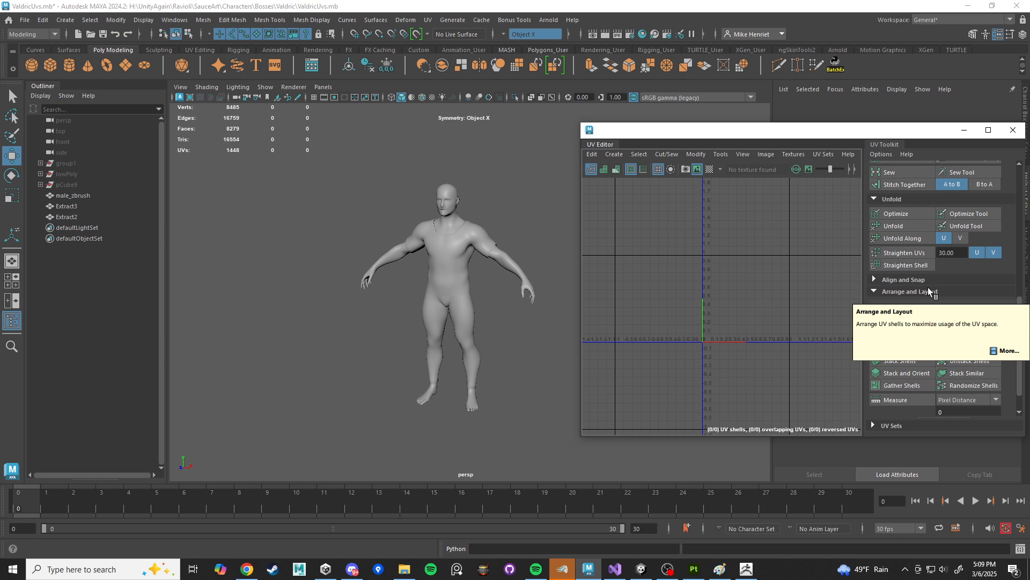
Step: Select the shirt mesh Extract2, frame it, and examine its surface and openings from several sides
left_click(485, 237)
key("f")
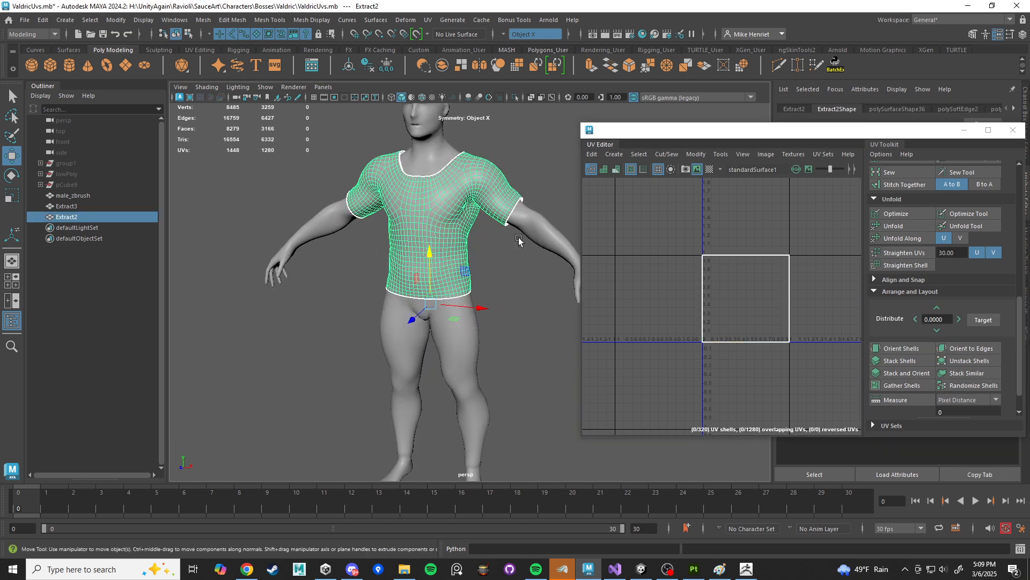
left_click_drag(518, 245, 517, 312, "alt")
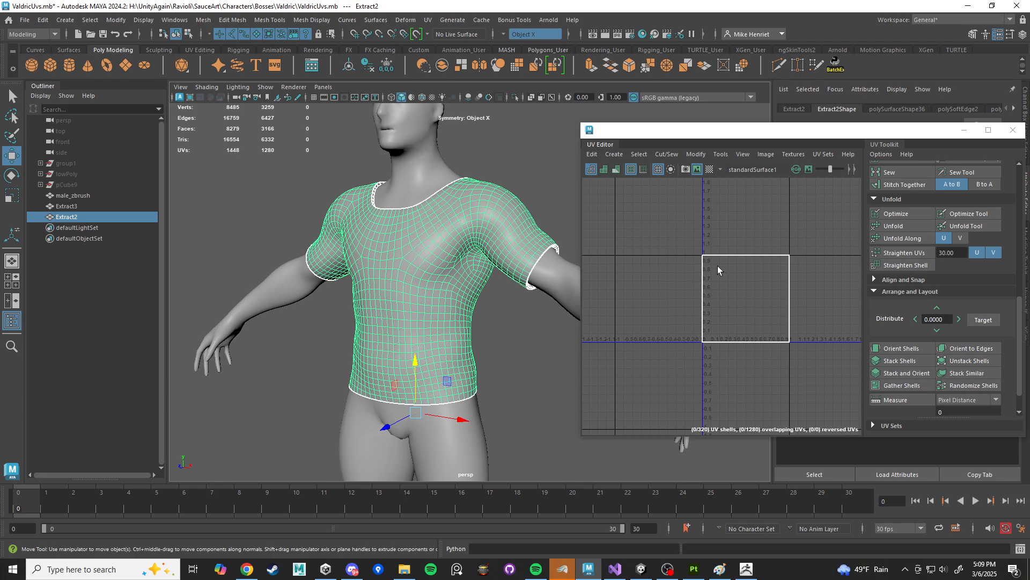
left_click_drag(507, 290, 617, 296, "alt")
left_click_drag(551, 324, 796, 331, "alt")
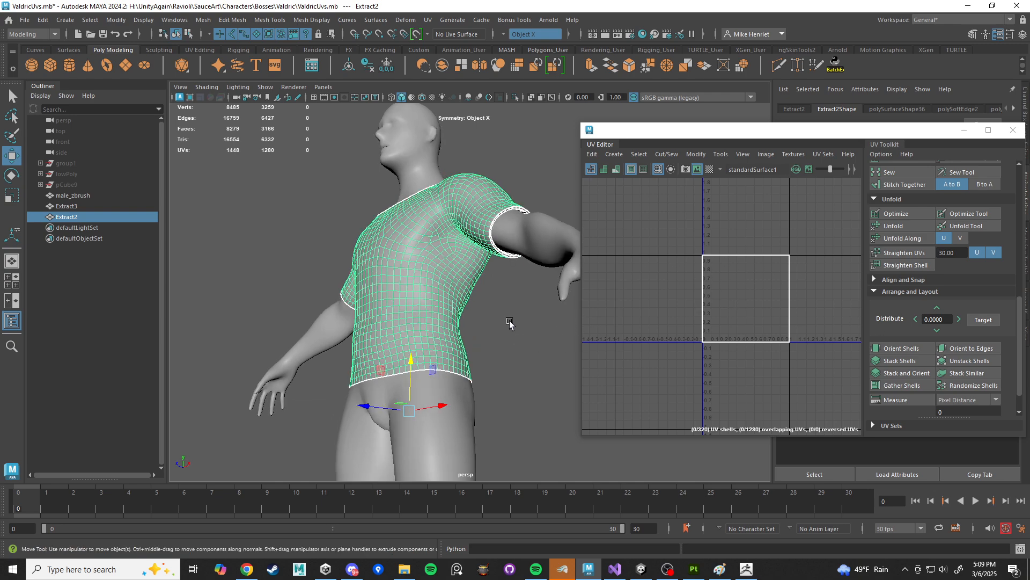
left_click_drag(509, 322, 579, 348, "alt")
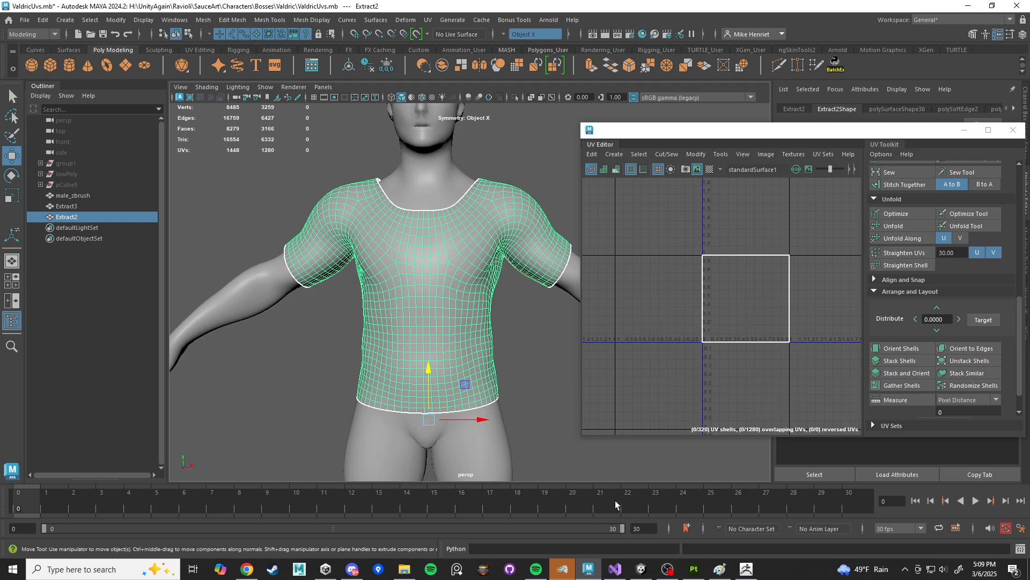
Step: Switch to Substance 3D Painter and examine how the armoured knight's UV shells are arranged on its texture
left_click(694, 568)
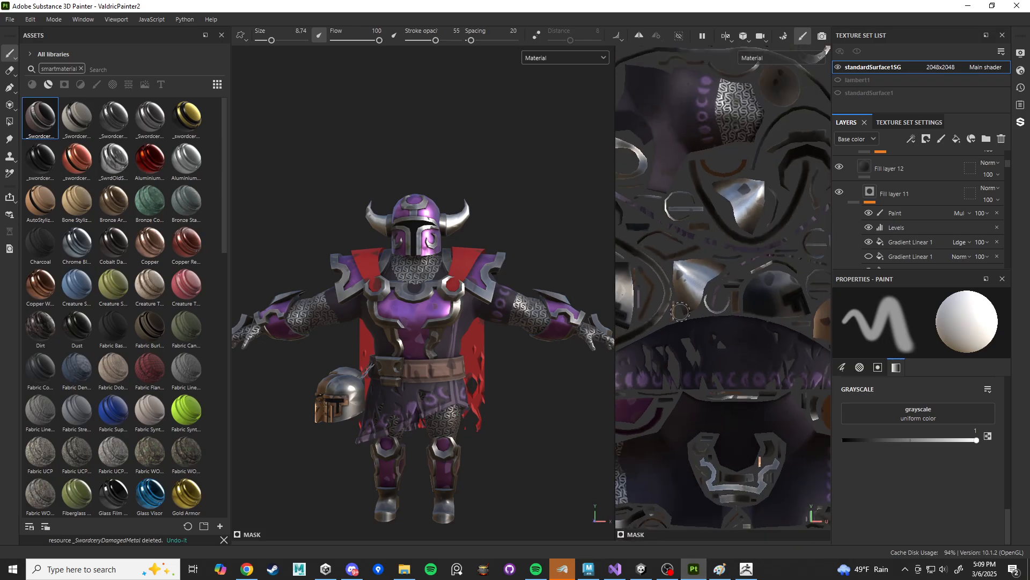
scroll(680, 312, "down", 5)
scroll(720, 379, "up", 4)
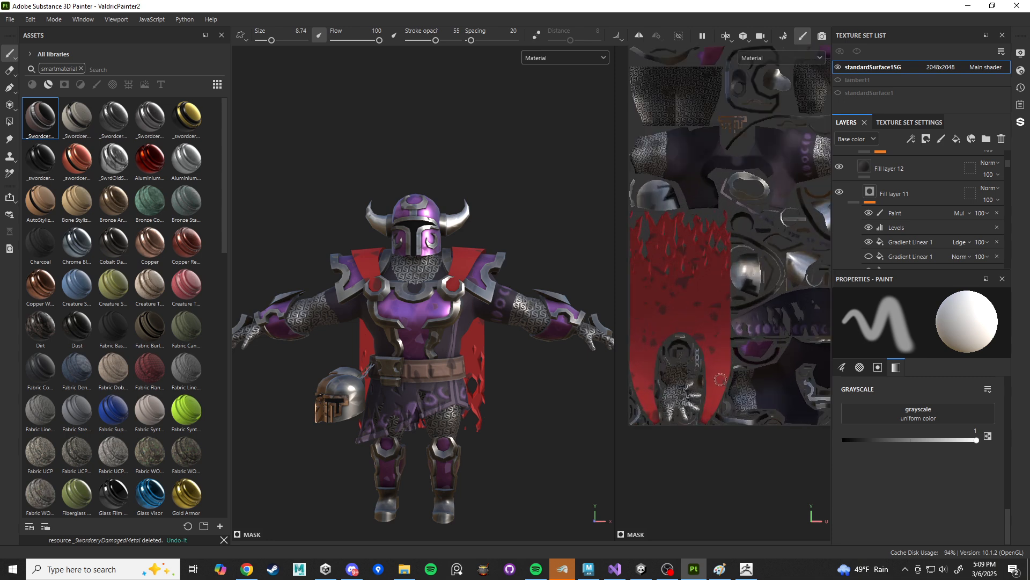
scroll(721, 379, "up", 3)
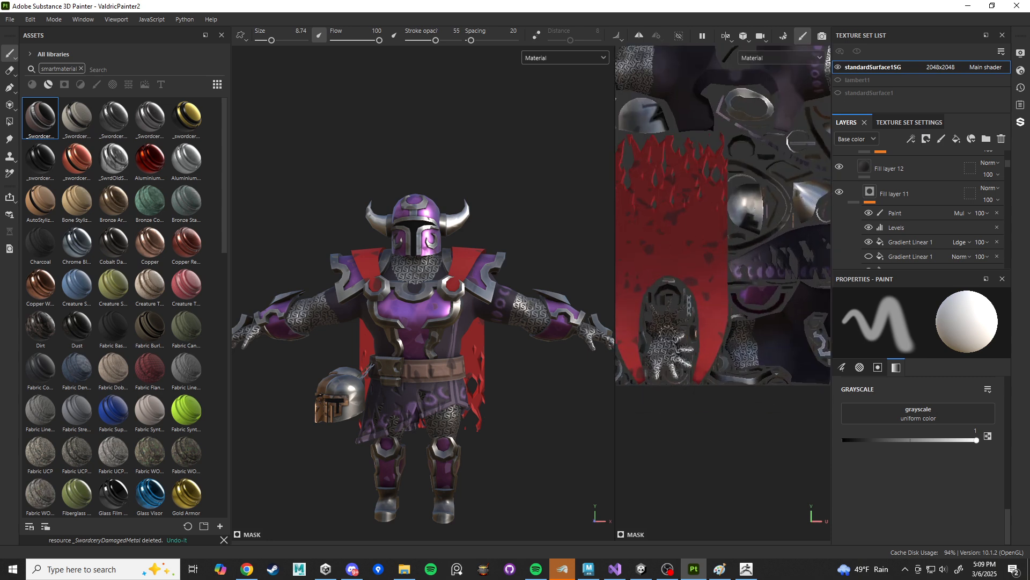
scroll(667, 333, "down", 5)
scroll(719, 283, "up", 3)
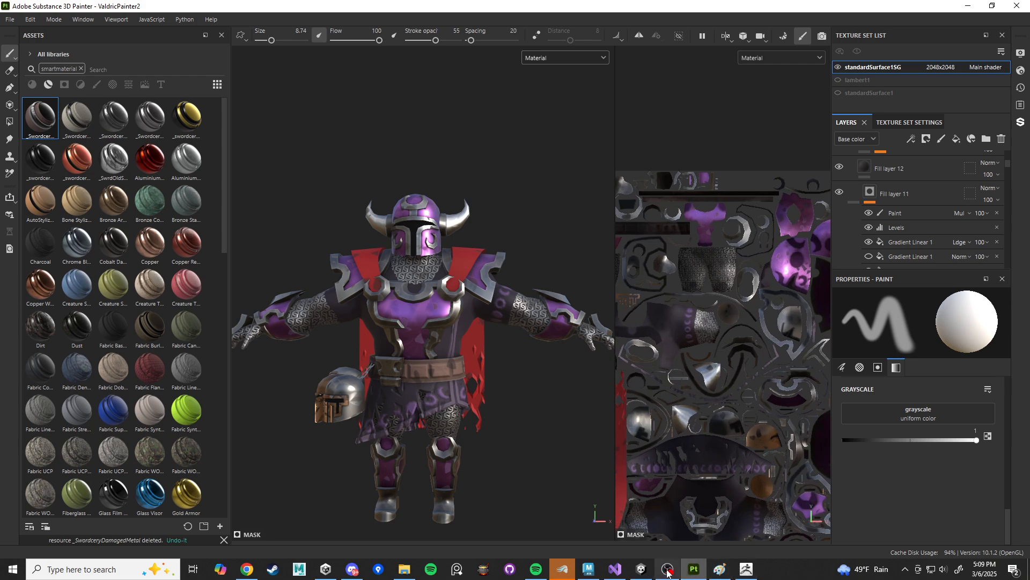
Step: Switch back to Maya and create camera-based UVs for the selected shirt
left_click(596, 570)
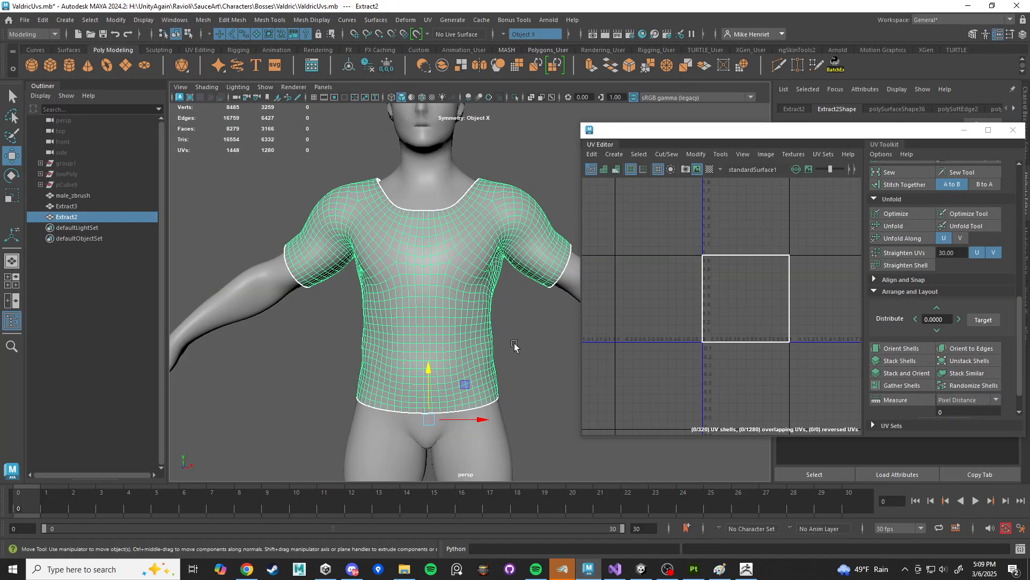
left_click_drag(515, 349, 528, 317, "alt")
scroll(874, 342, "up", 5)
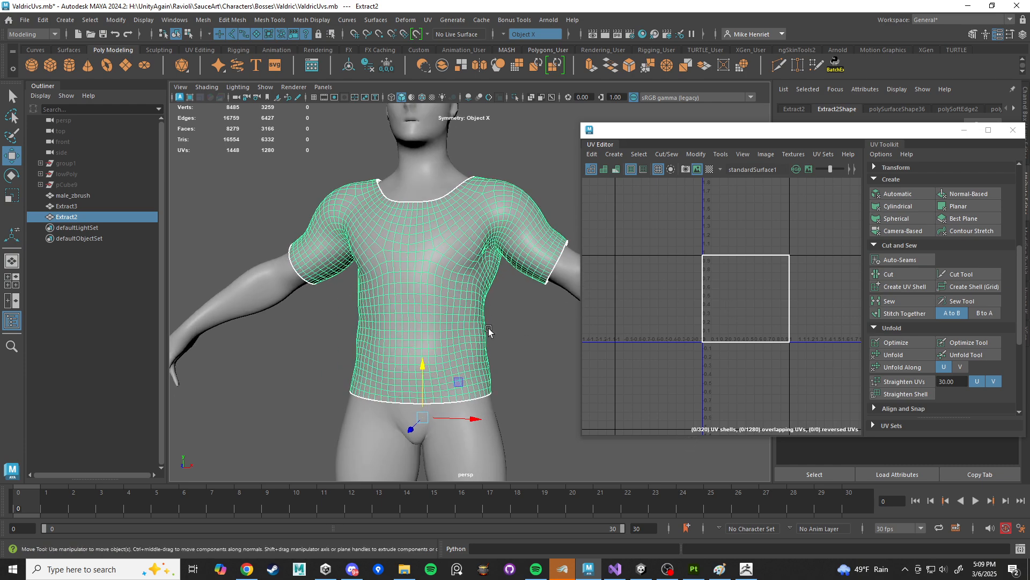
scroll(912, 279, "up", 3)
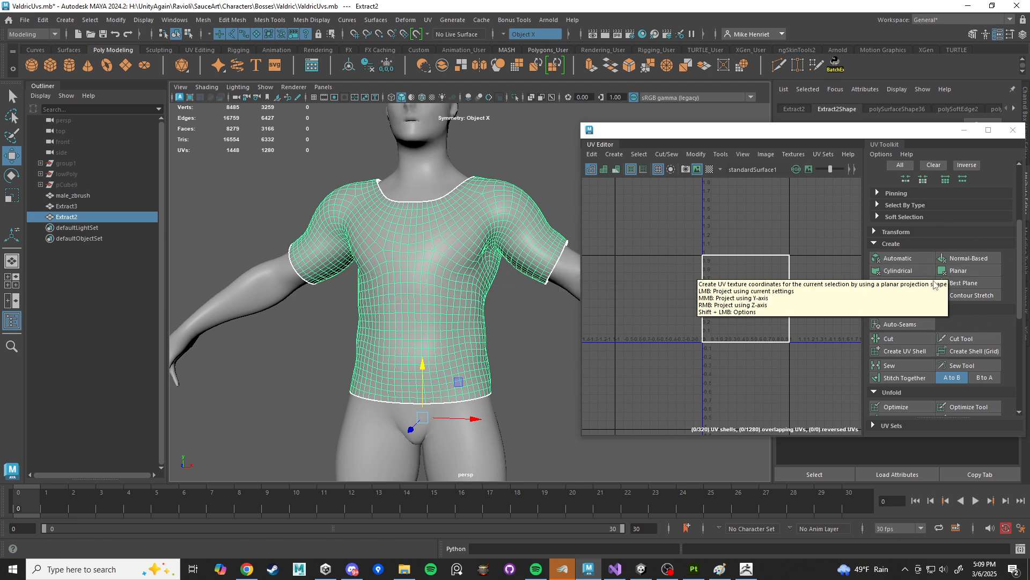
left_click(905, 296)
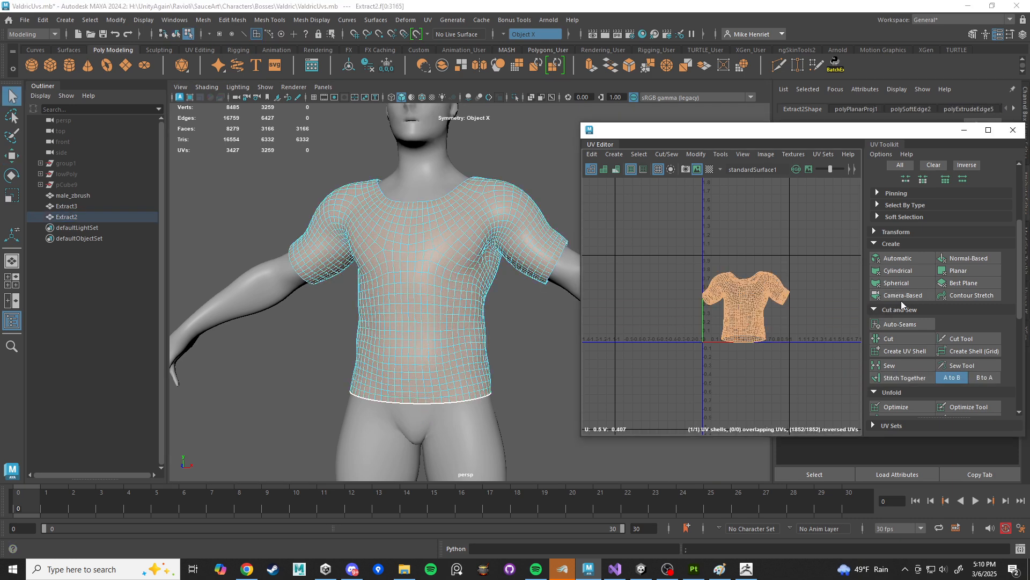
Step: Apply planar UV projections to the shirt along different axes and check the projection axes offered in the Planar Mapping options
left_click(960, 271)
middle_click(961, 271)
right_click(962, 272)
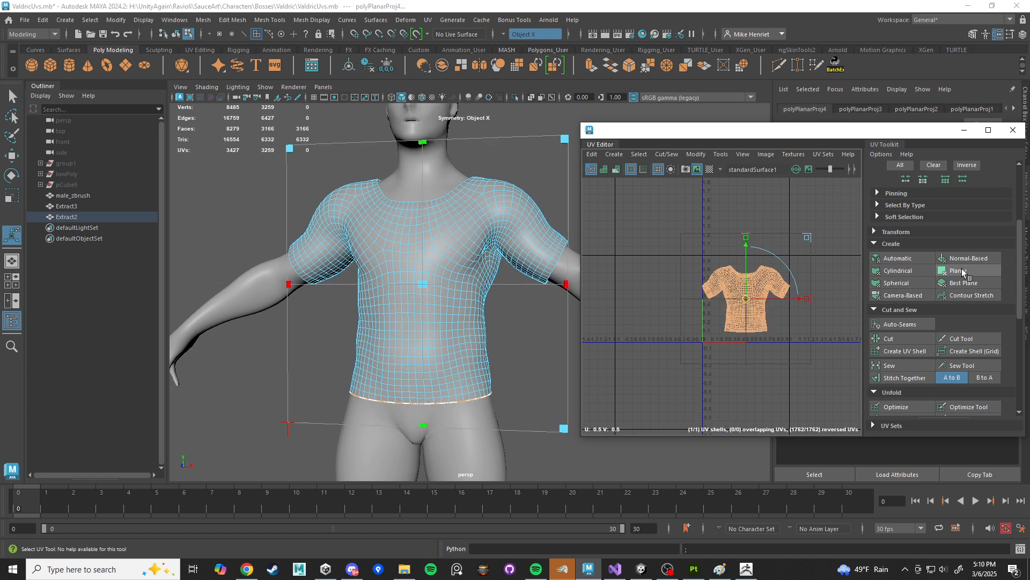
left_click(961, 271, "shift")
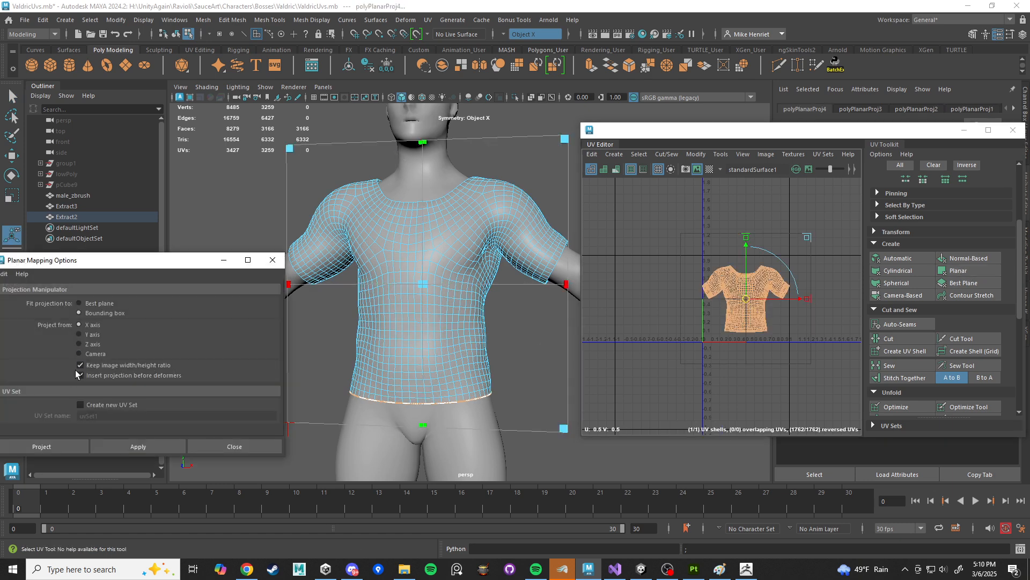
left_click(272, 260)
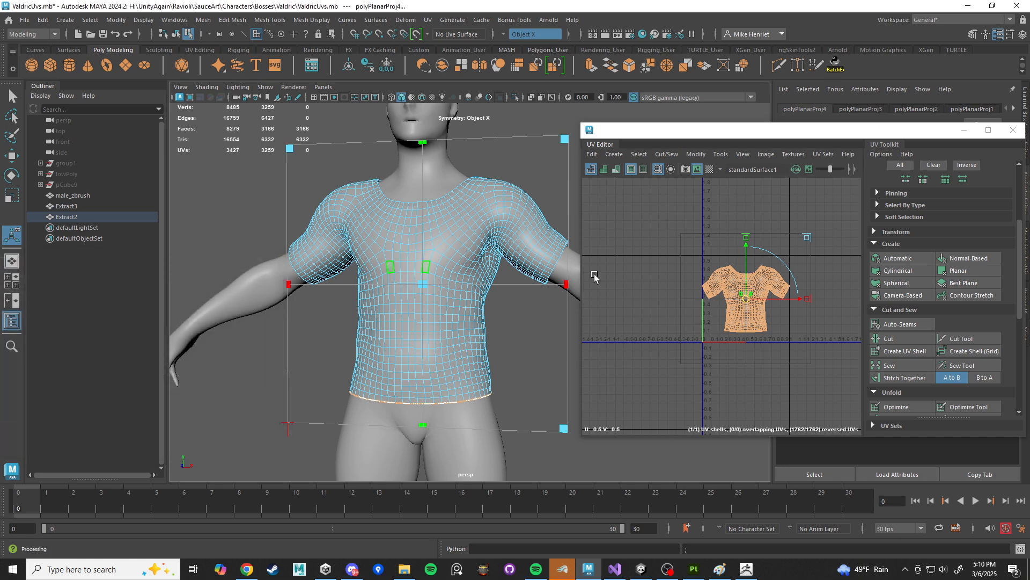
Step: Compare planar projections of the shirt from the X, Y and Z axes, inspecting the projection plane around the model
left_click(965, 271)
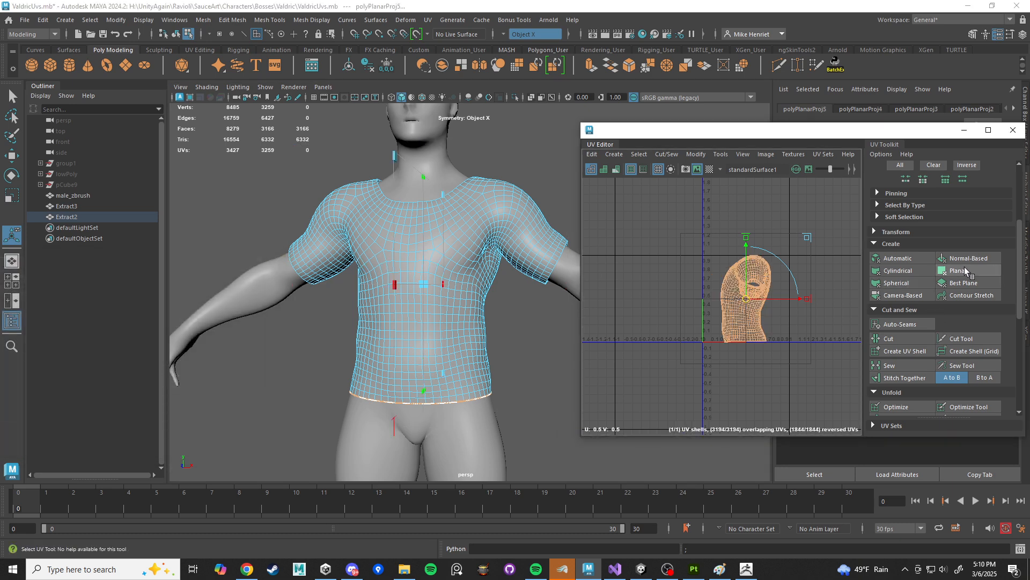
left_click_drag(483, 285, 509, 290, "alt")
left_click(971, 270)
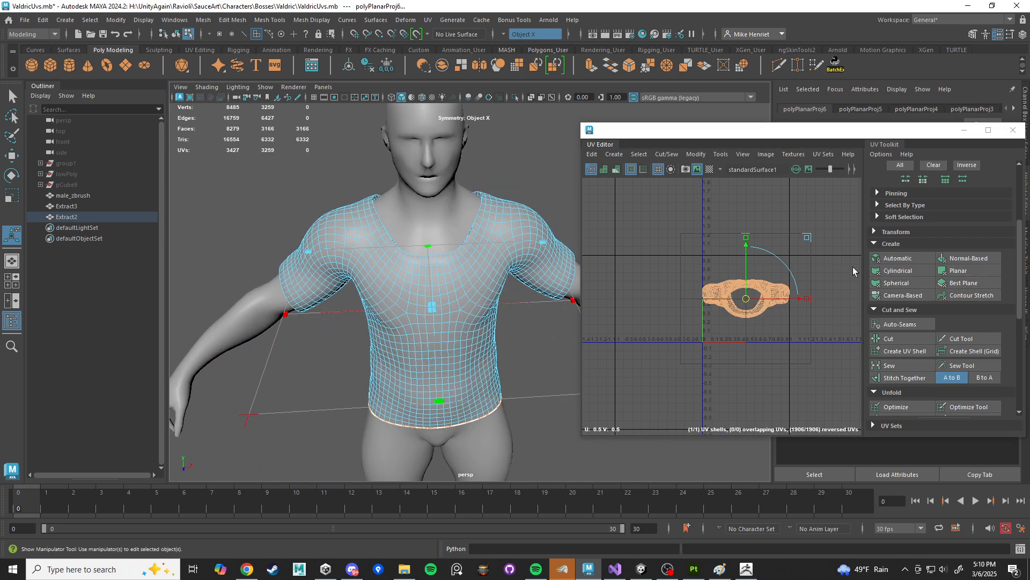
left_click(973, 271)
left_click_drag(478, 340, 521, 321, "alt")
scroll(512, 332, "up", 4)
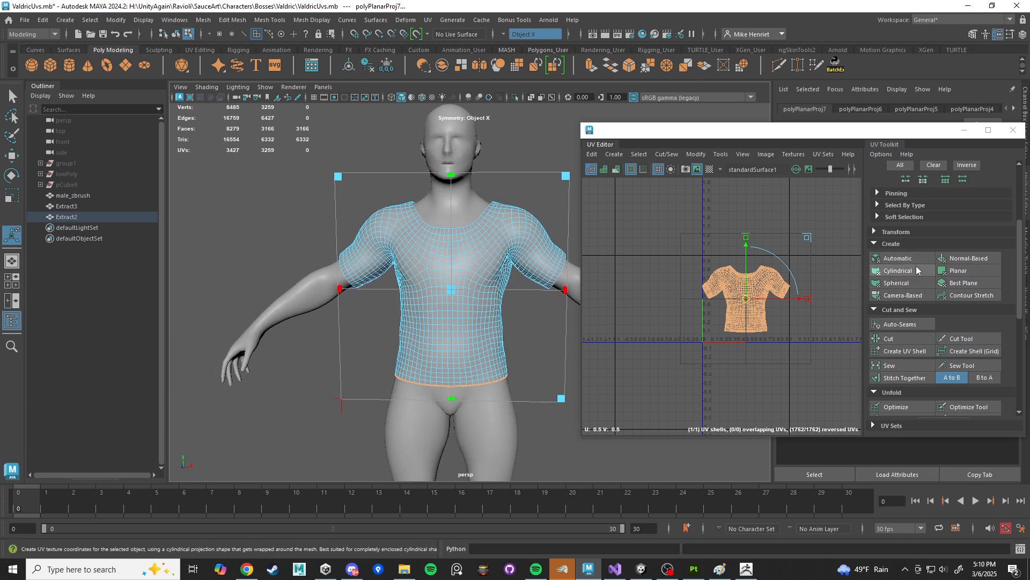
left_click_drag(451, 274, 390, 183, "alt")
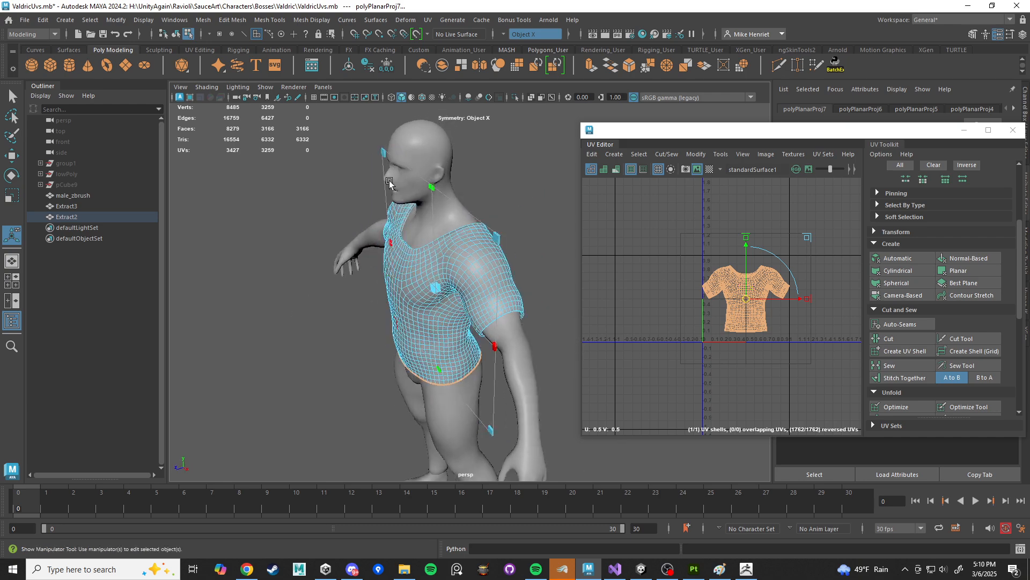
left_click_drag(490, 222, 545, 155, "alt")
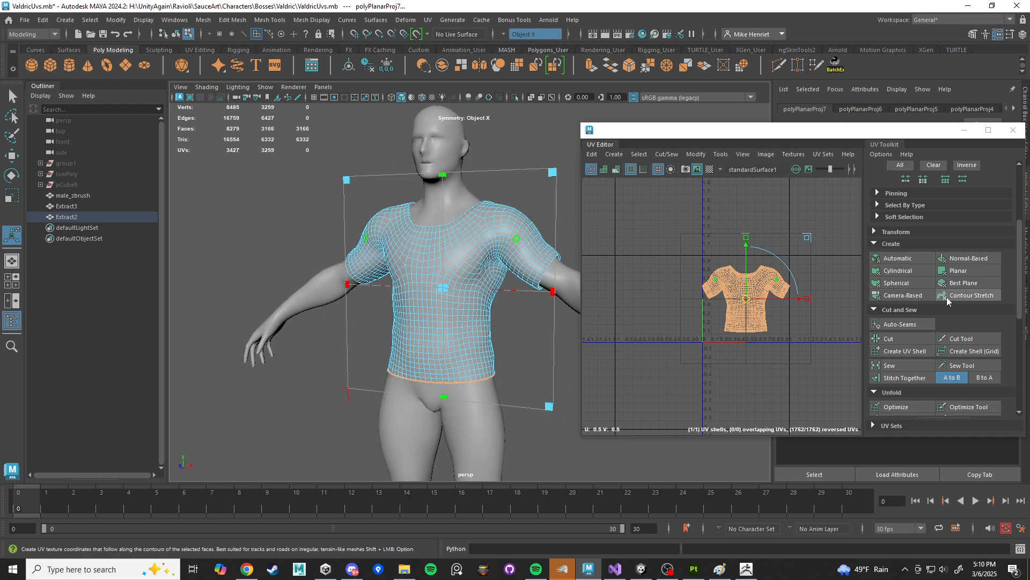
Step: Try a camera-based projection on the shirt and replace it with an automatic projection
left_click(904, 295)
left_click_drag(427, 237, 514, 254, "alt")
left_click(898, 258)
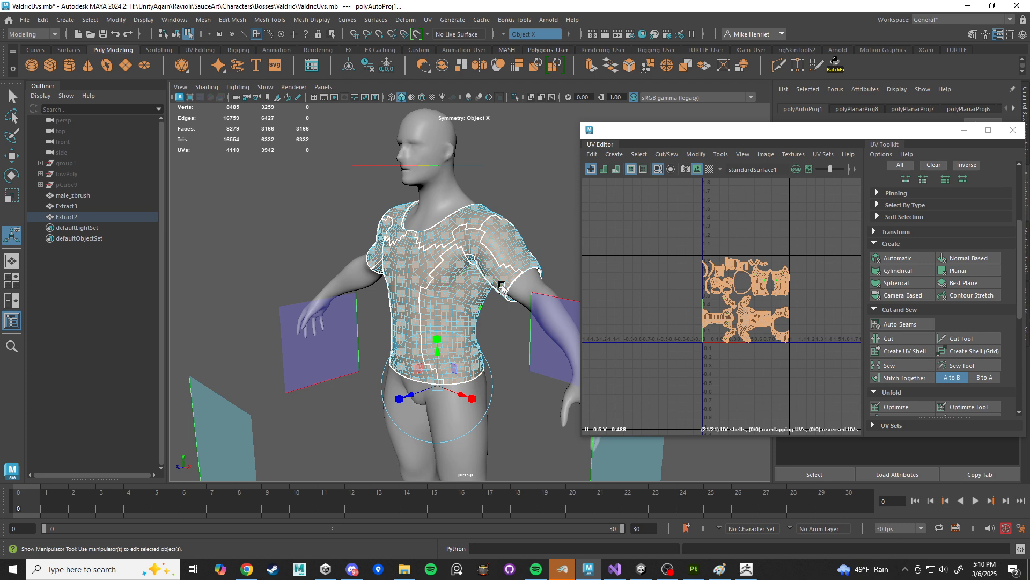
Step: Try a cylindrical projection on the shirt, reapply the automatic one, and inspect its projection planes around the character
left_click(906, 274)
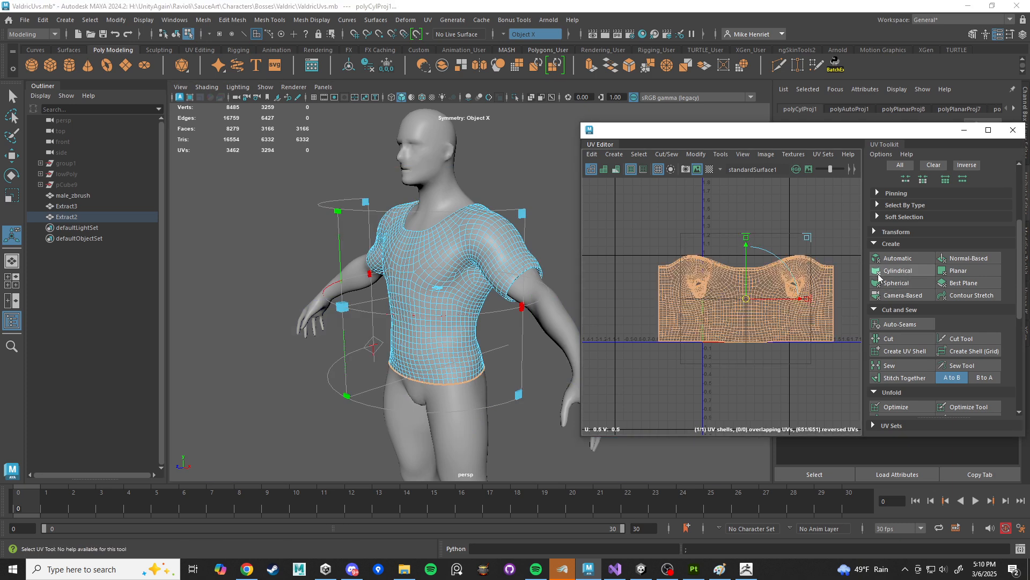
left_click(898, 258)
scroll(527, 328, "down", 3)
left_click_drag(527, 327, 505, 321, "alt")
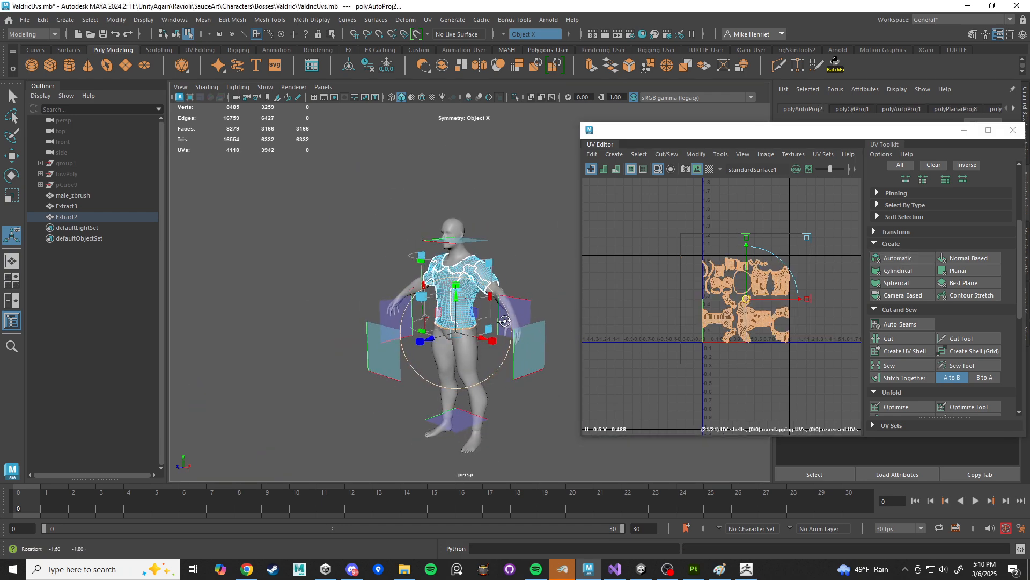
scroll(504, 321, "up", 5)
Step: Compare cylindrical and spherical projections on the shirt, and leave the cylindrical projection applied
left_click(898, 270)
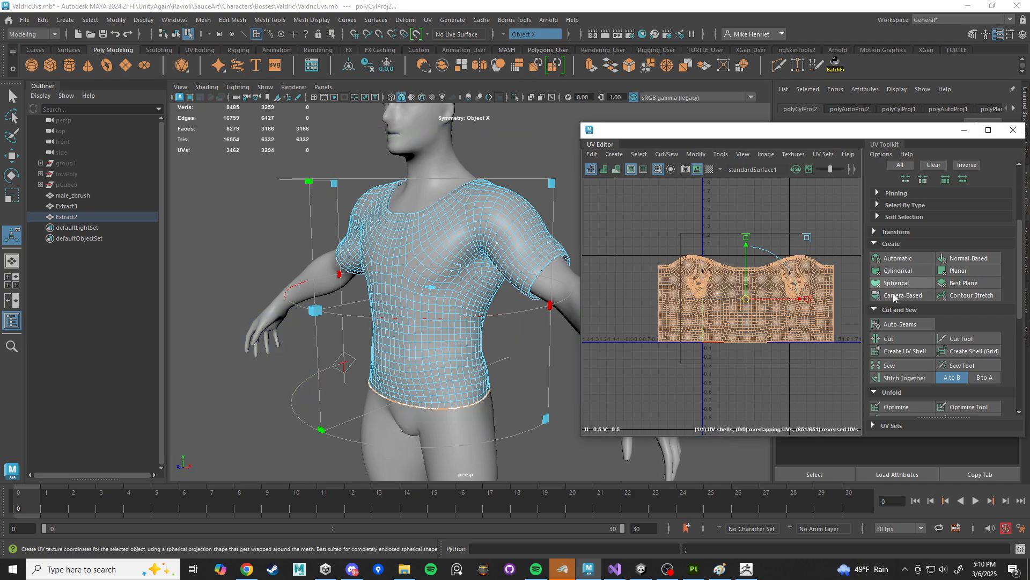
left_click_drag(392, 322, 359, 324, "alt")
left_click(898, 283)
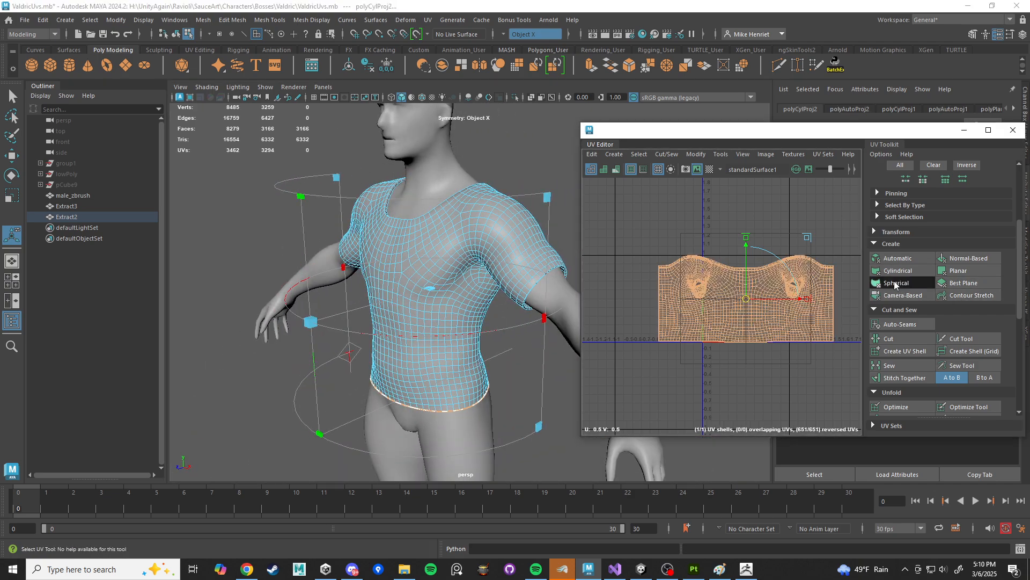
left_click(898, 271)
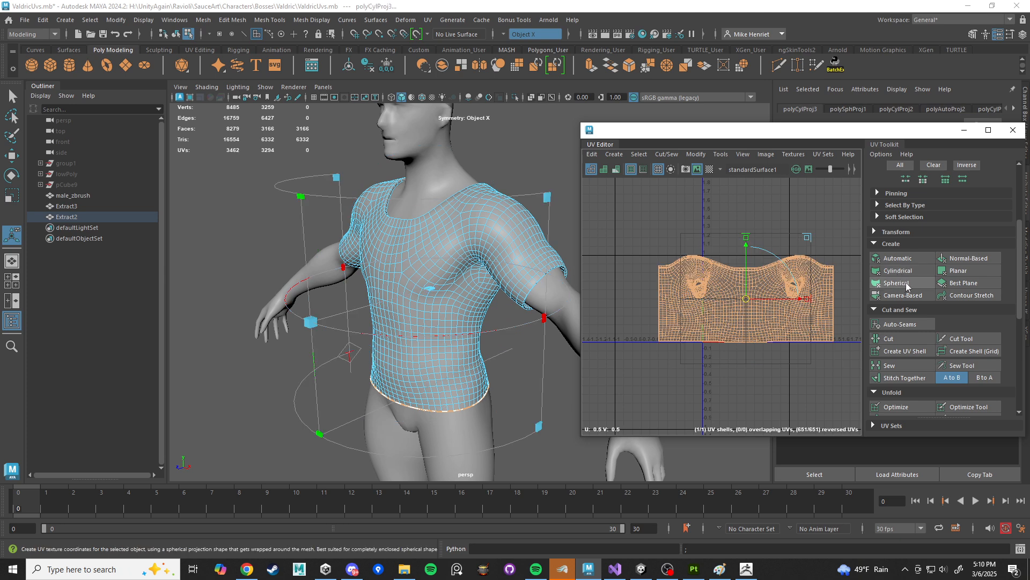
Step: Try a camera-based projection on the shirt, then replace it with a planar projection facing the shirt's front
left_click(916, 296)
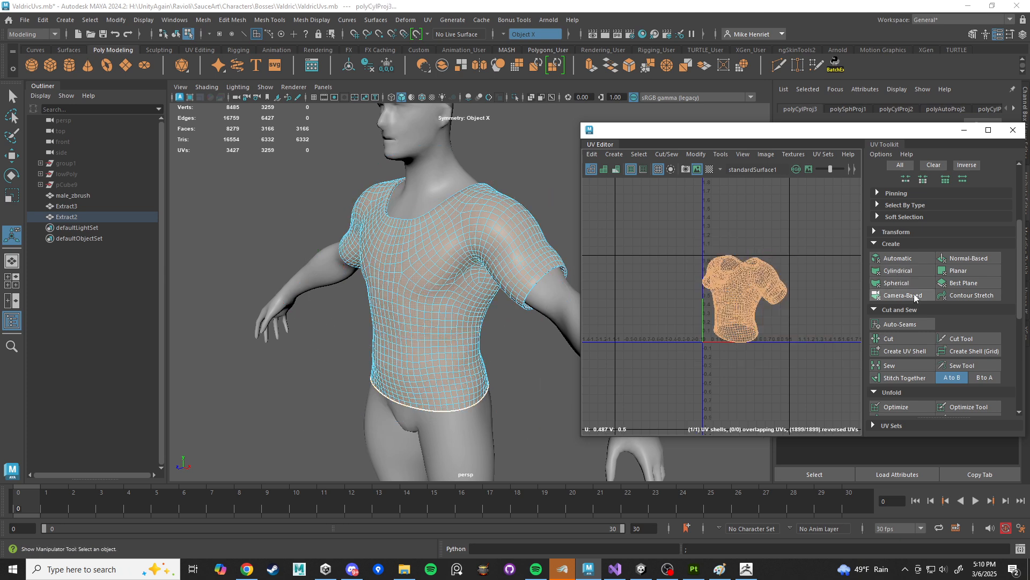
left_click(954, 270)
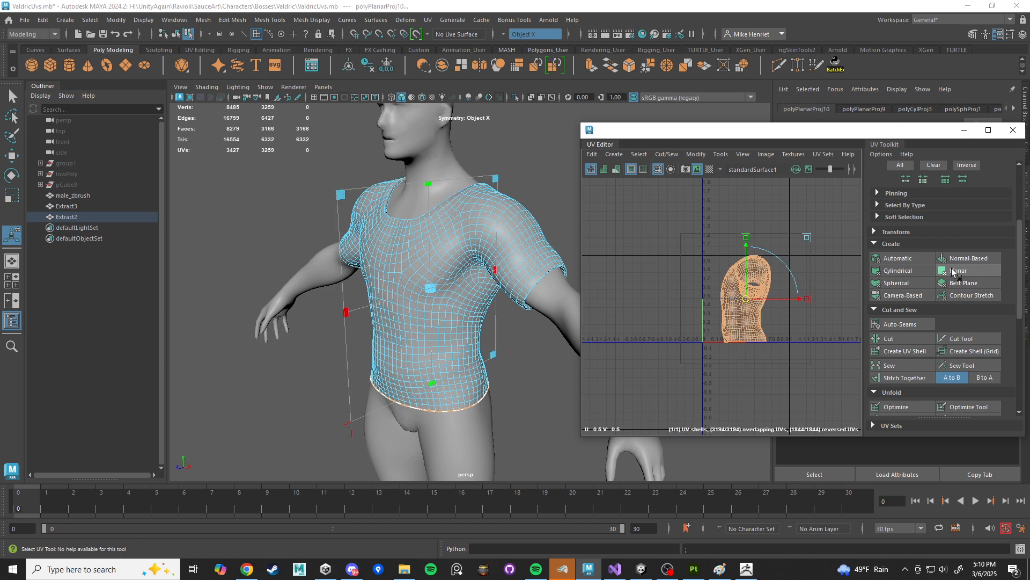
right_click(956, 271)
left_click_drag(491, 314, 558, 304, "alt")
middle_click_drag(525, 310, 496, 351, "alt")
scroll(486, 354, "up", 5)
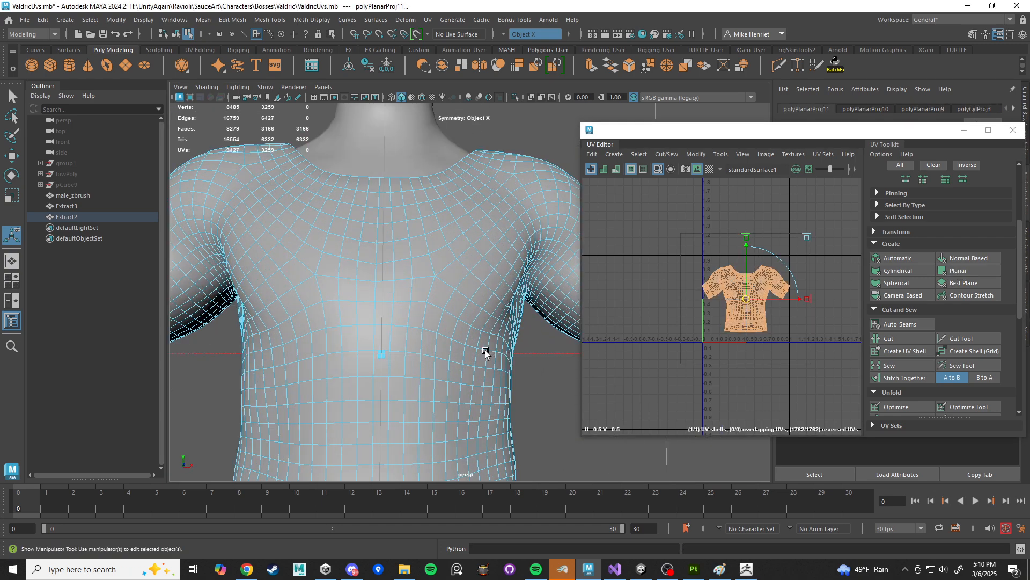
left_click_drag(485, 355, 437, 357, "alt")
Step: Select a face loop around the shirt's upper sleeve with symmetry, undoing the extra selection
key("w")
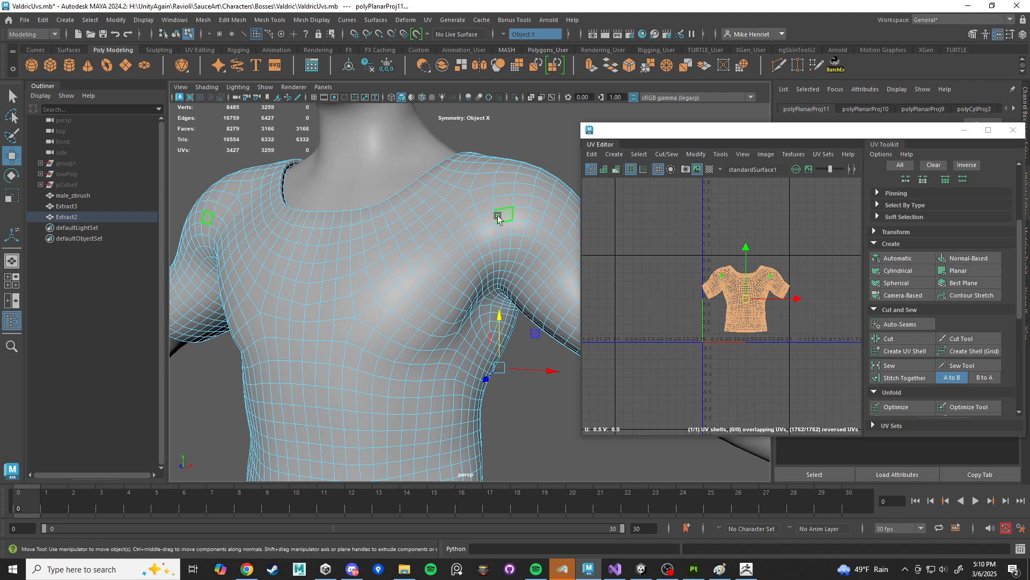
scroll(521, 298, "down", 5)
middle_click_drag(520, 301, 472, 299, "alt")
scroll(472, 299, "up", 5)
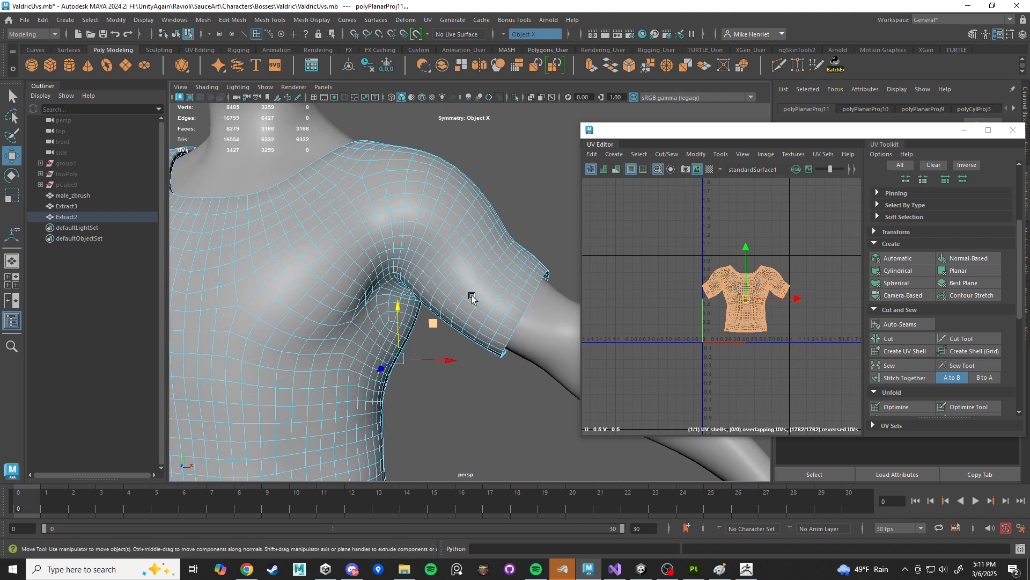
right_click_drag(471, 210, 477, 239)
left_click(479, 236)
double_click(470, 249, "shift")
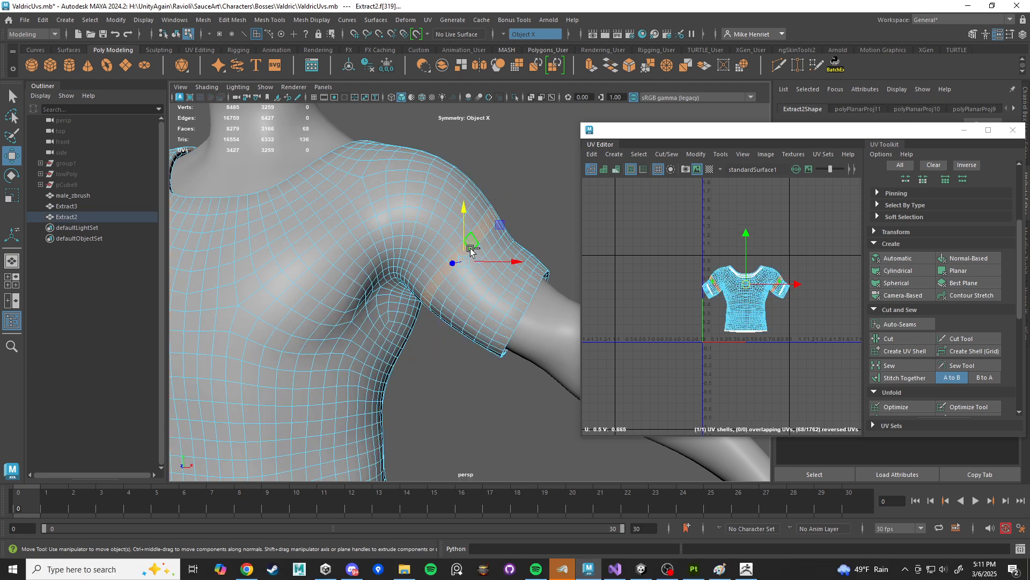
double_click(480, 252, "shift")
key("ctrl+z")
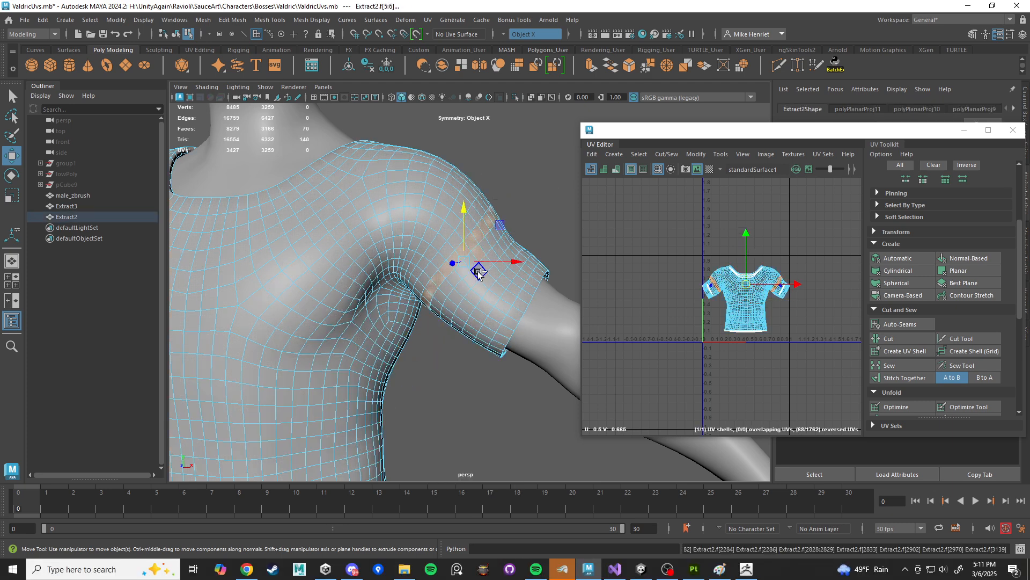
Step: Extend the face selection to both whole sleeves and apply a planar projection to them
scroll(473, 292, "up", 3)
left_click_drag(473, 293, 490, 292, "alt")
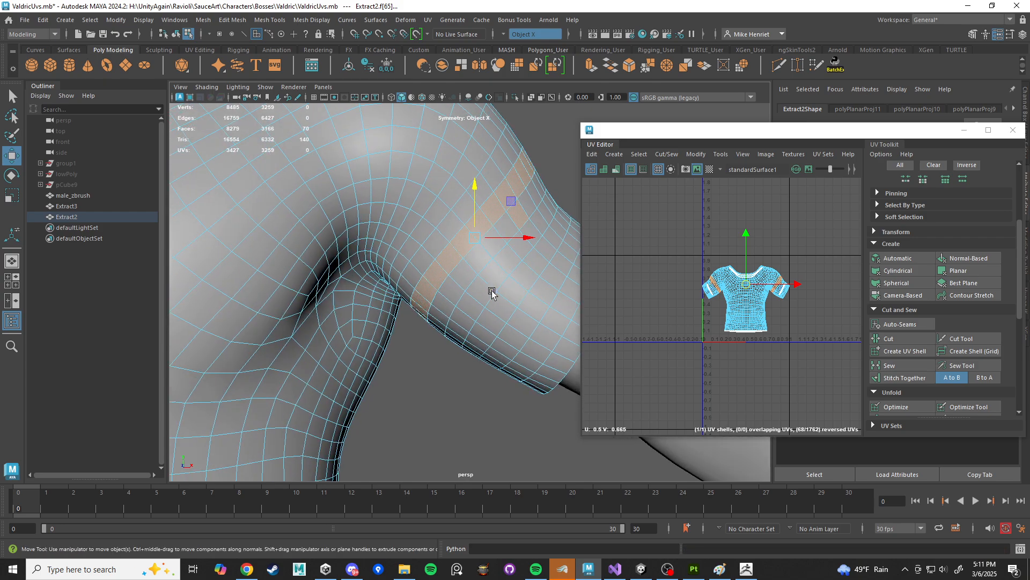
middle_click_drag(490, 291, 478, 338, "alt")
scroll(478, 338, "down", 8)
left_click_drag(544, 227, 455, 372)
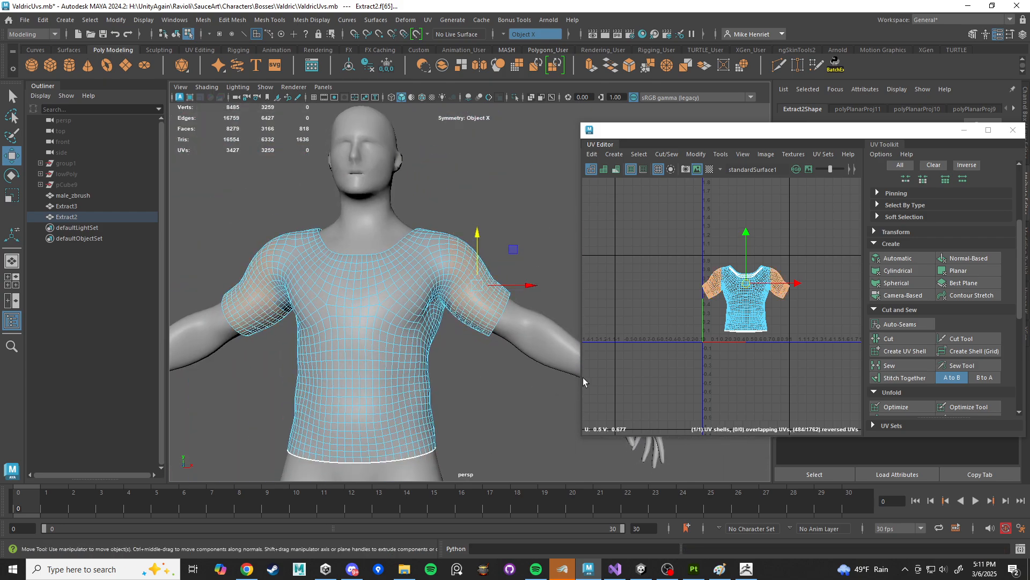
left_click(972, 270)
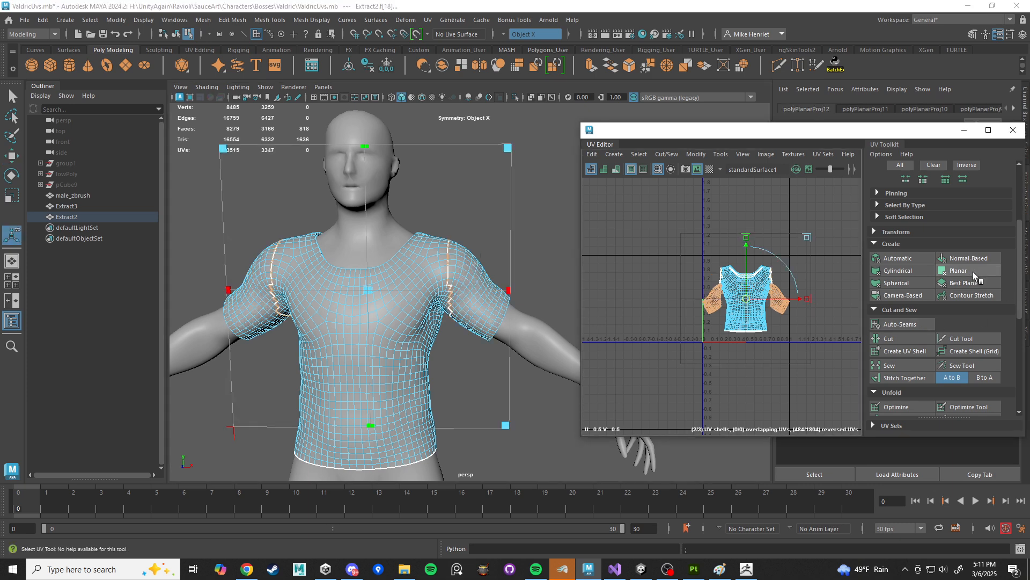
Step: Select the two sleeve UV shells and move them away from the torso shell
scroll(514, 337, "up", 3)
right_click_drag(786, 310, 745, 293)
left_click(786, 309)
left_click_drag(751, 302, 829, 352)
left_click(822, 379)
Step: Select the sleeve and torso UV shells in turn to examine which part of the shirt each one covers
scroll(828, 374, "up", 6)
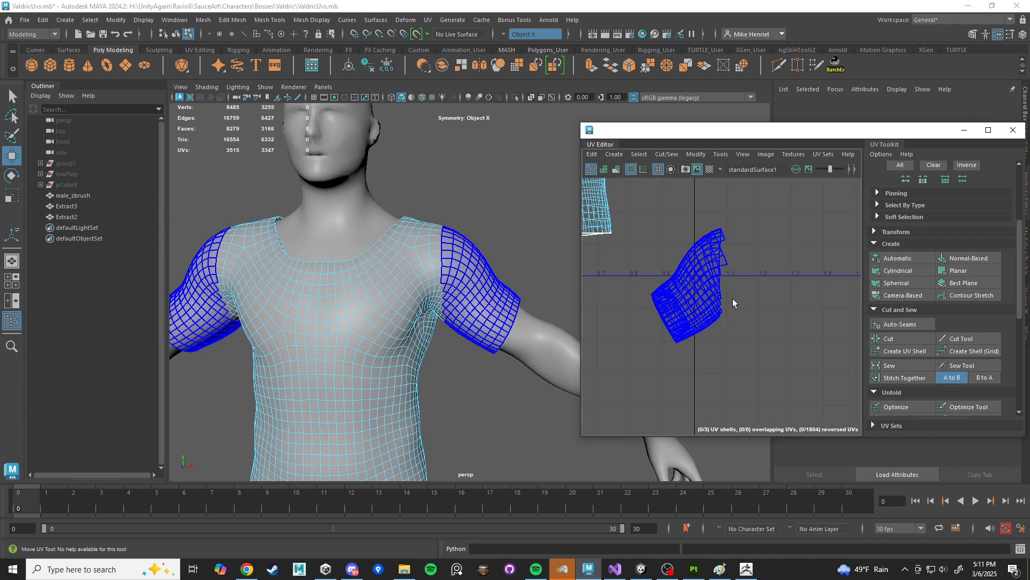
left_click(707, 283)
scroll(712, 316, "down", 2)
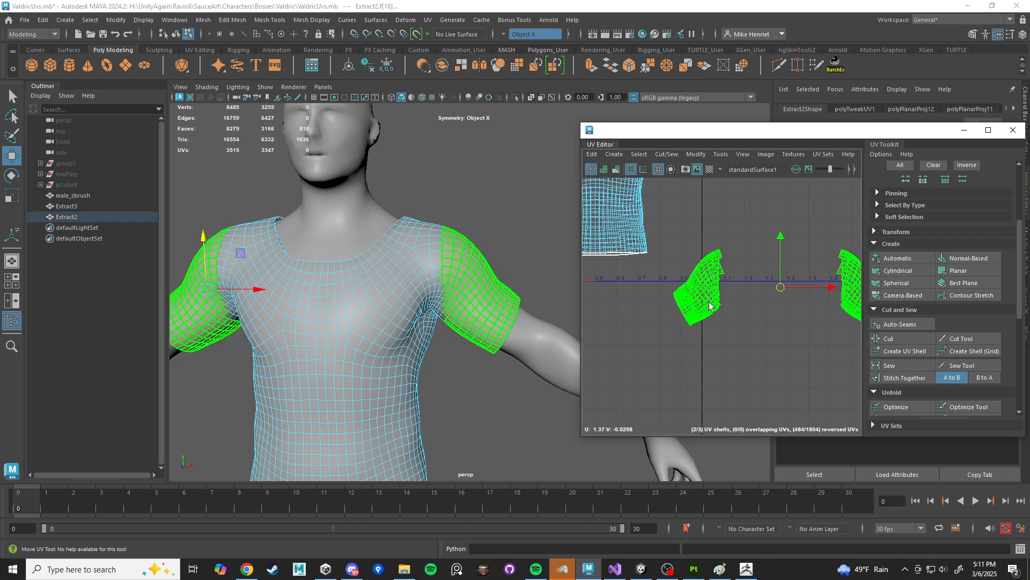
scroll(714, 316, "down", 4)
left_click(643, 236)
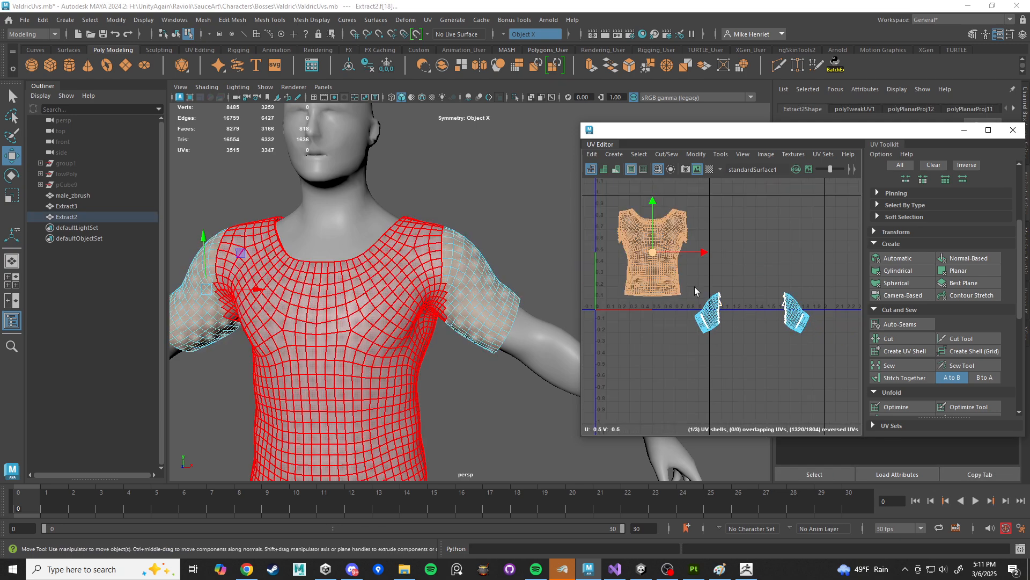
left_click(723, 328)
left_click(669, 259)
left_click(713, 316)
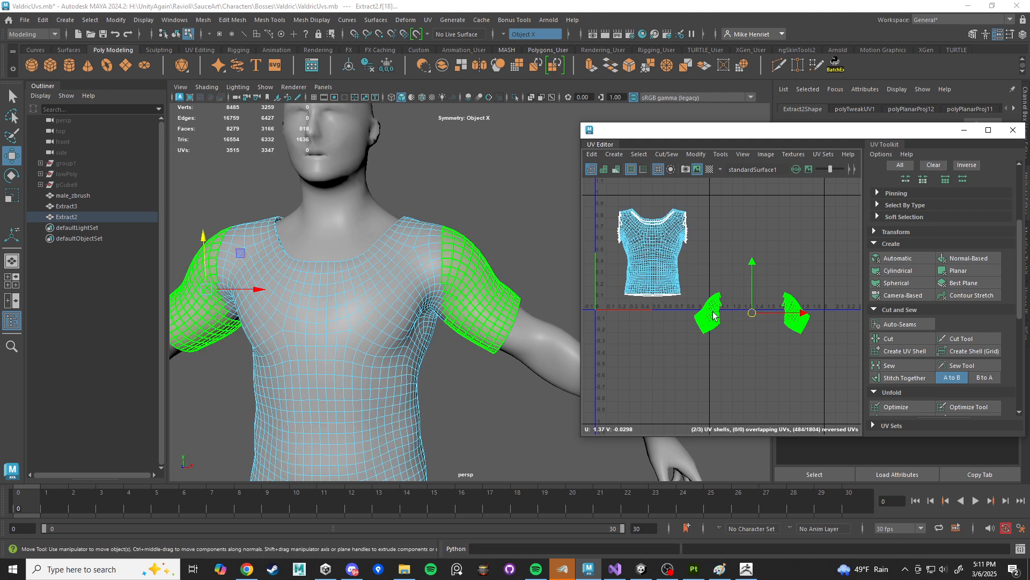
scroll(718, 307, "up", 5)
right_click_drag(728, 302, 746, 259)
left_click_drag(746, 260, 708, 395)
right_click_drag(705, 318, 707, 341, "ctrl")
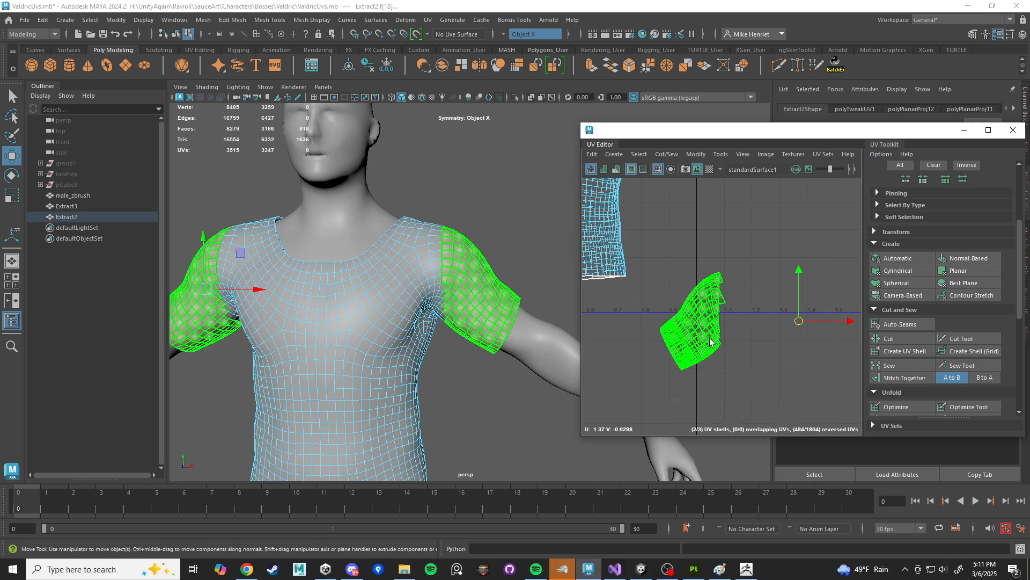
scroll(704, 343, "down", 4)
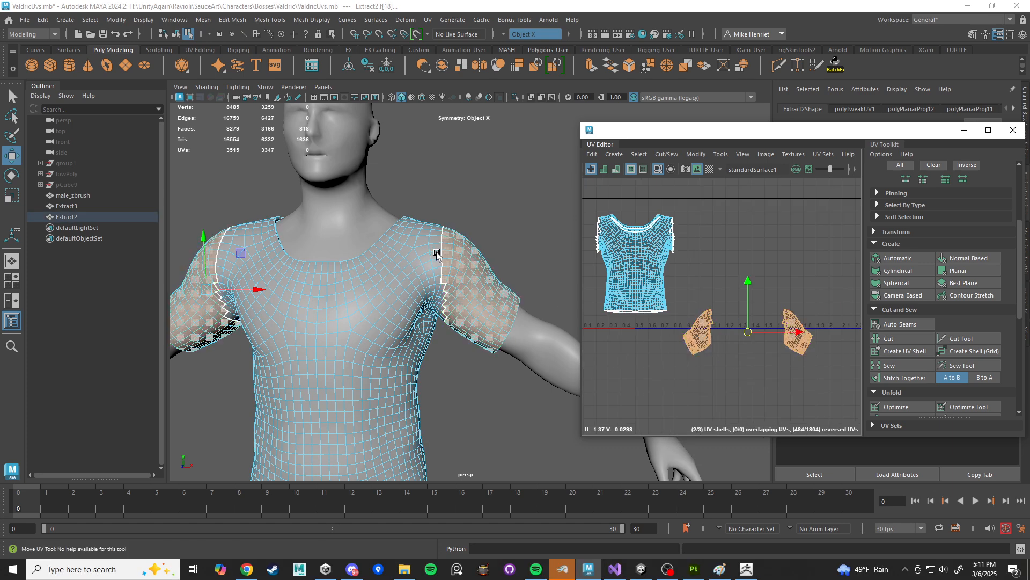
Step: Select the whole shirt as an object and reapply the planar projection so its UVs form one shell
right_click_drag(423, 251, 499, 230)
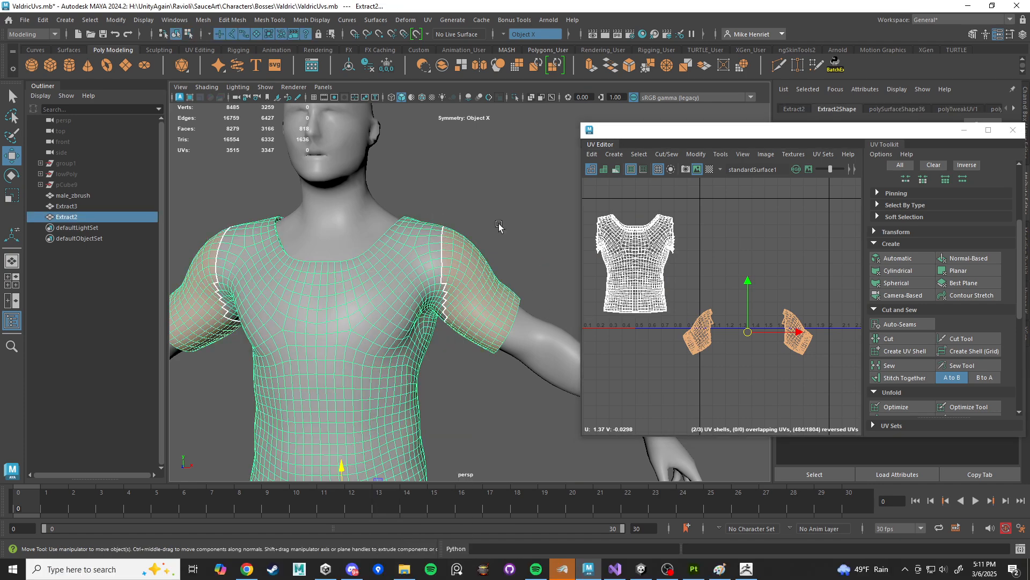
left_click(414, 262)
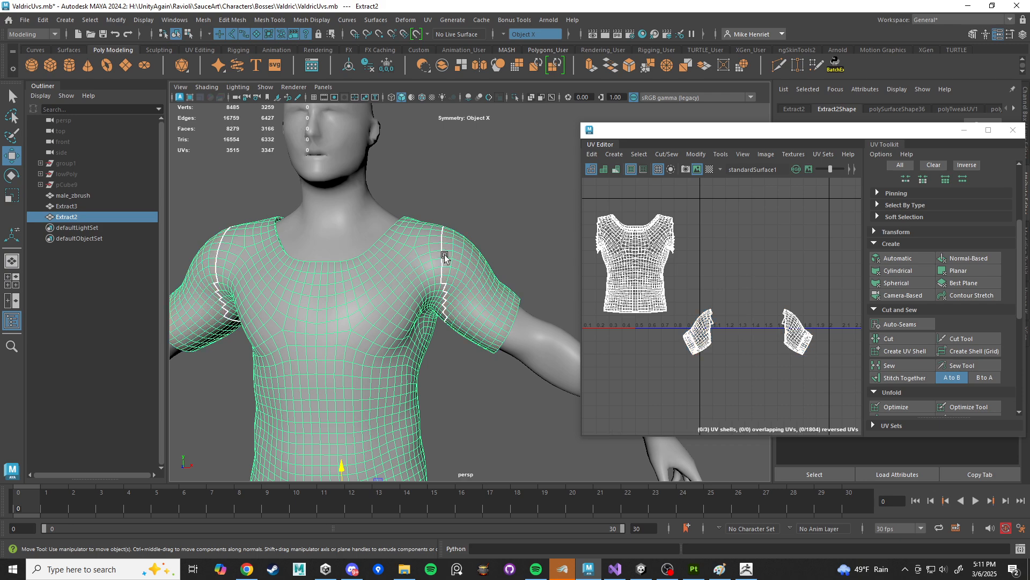
mouse_move(445, 258)
left_mouse_down("alt")
mouse_move(448, 302)
mouse_move(452, 250)
left_mouse_up("alt")
left_click(958, 271)
right_click_drag(452, 249, 465, 235)
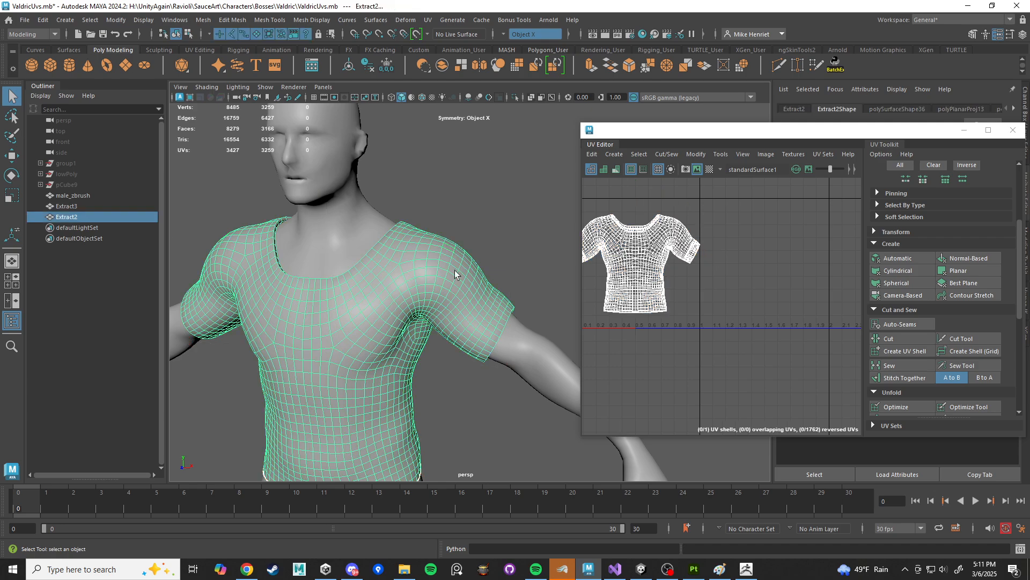
Step: Switch the shirt to edge components and select an edge loop around the sleeves to examine it as a seam
left_click(457, 273)
left_click(462, 281)
left_click_drag(462, 282, 490, 355, "alt")
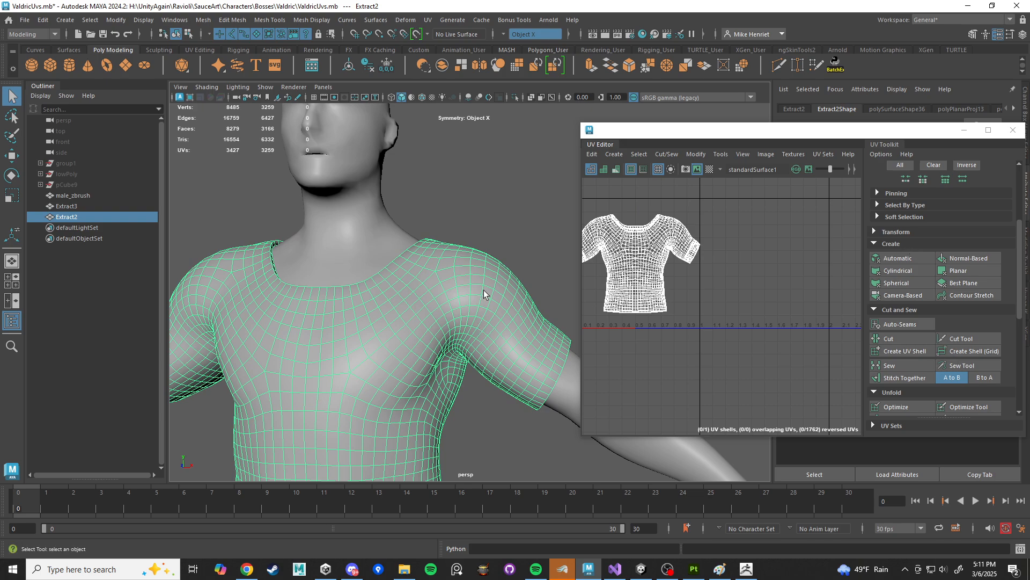
scroll(485, 304, "up", 8)
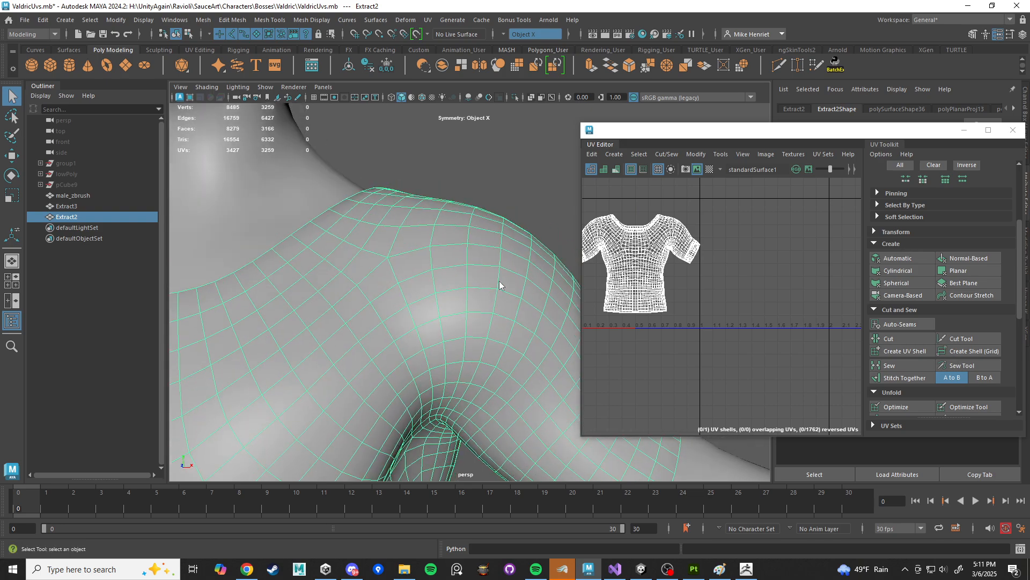
right_click_drag(499, 284, 502, 228)
scroll(510, 301, "down", 8)
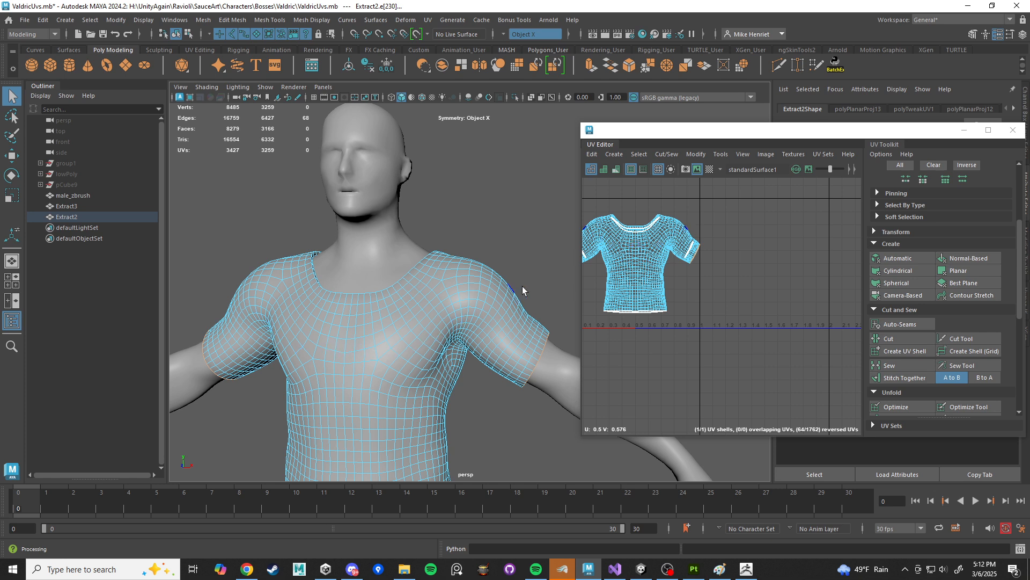
Step: Switch to the Chrome browser and search Google Images for "present wrapping"
left_click(246, 569)
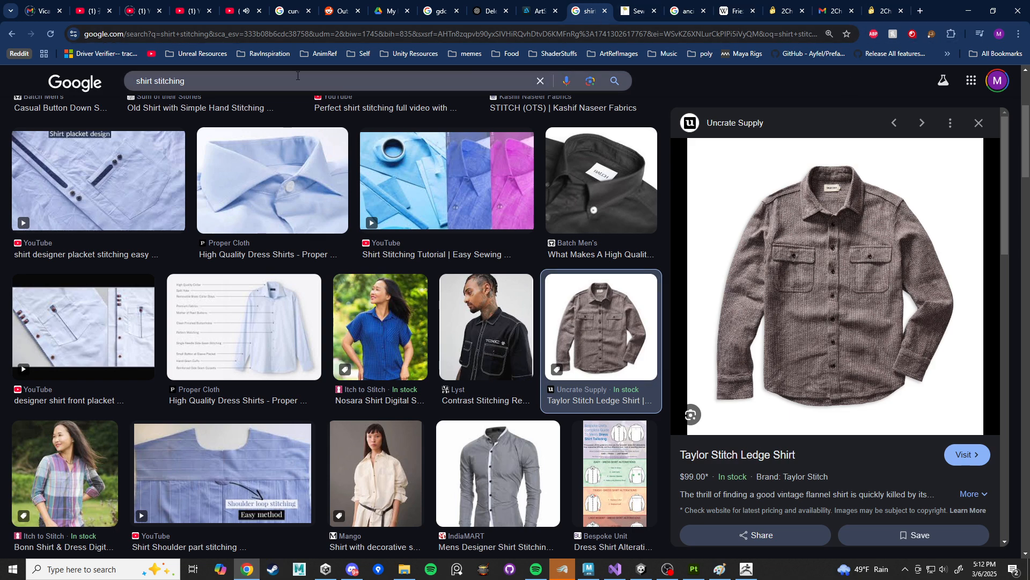
double_click(226, 84)
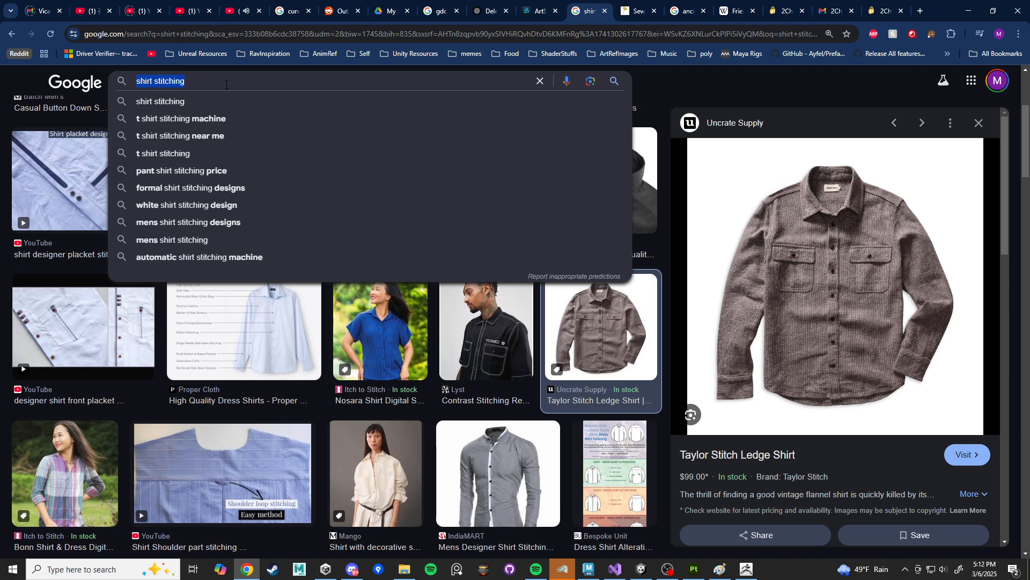
type("present ")
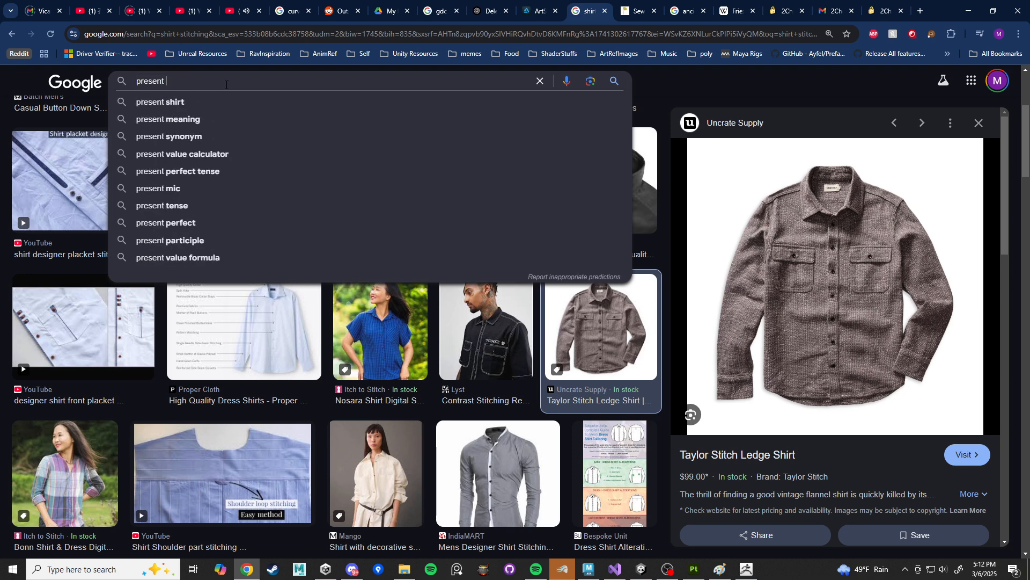
type("wrapping")
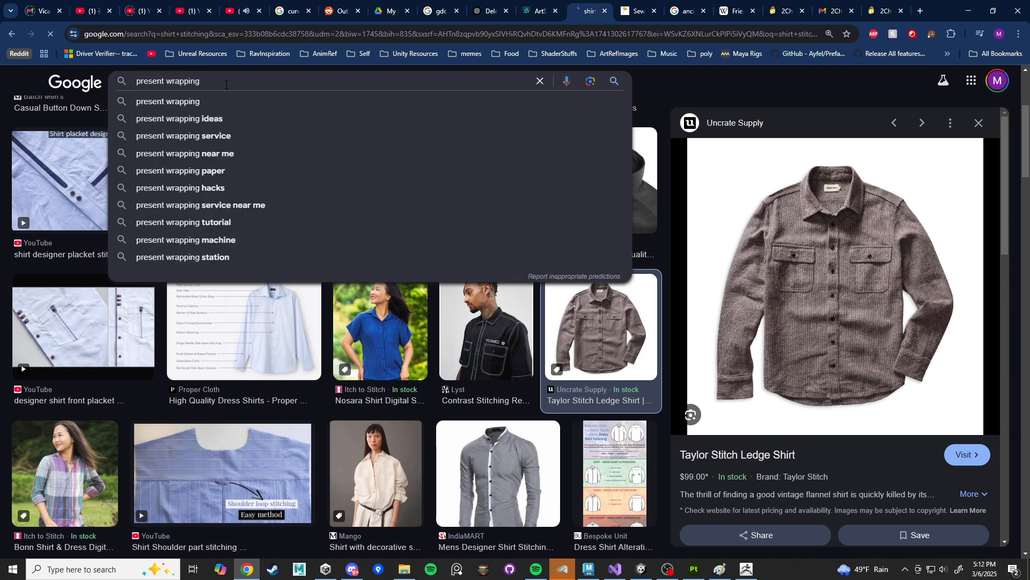
key("Return")
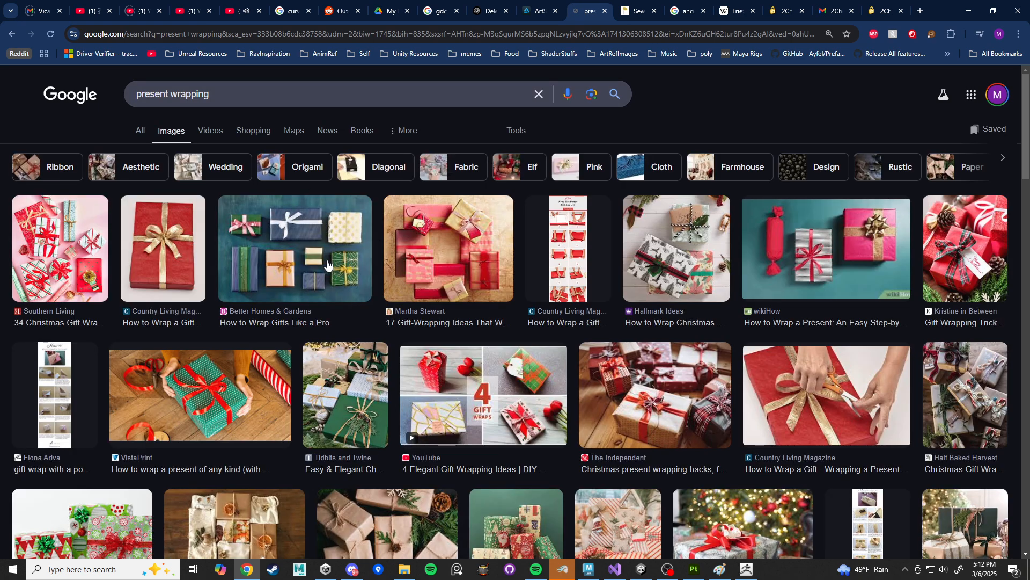
Step: View the Better Homes & Gardens and wikiHow gift-wrapping images, then switch back to Maya
left_click(327, 260)
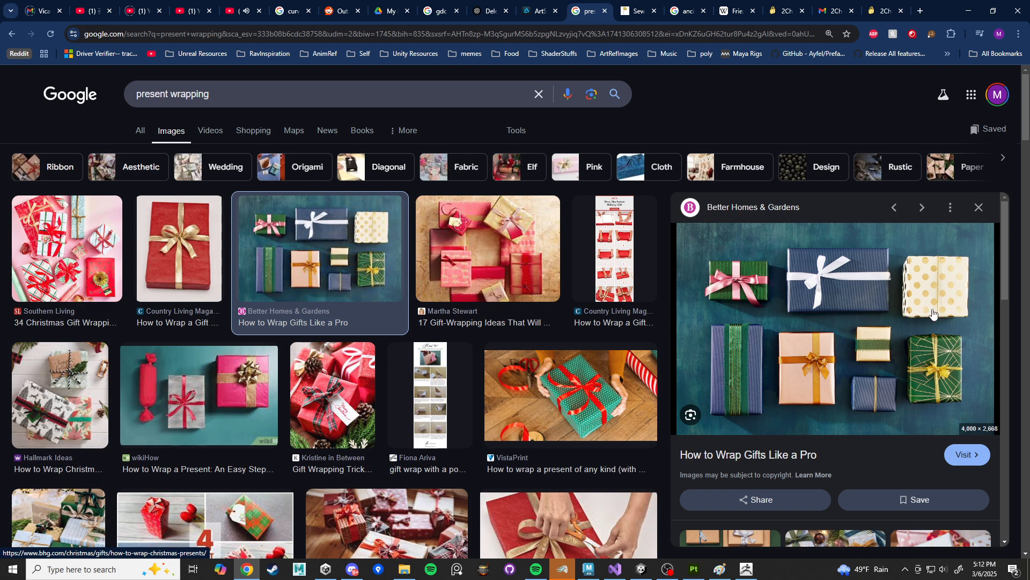
left_click(217, 395)
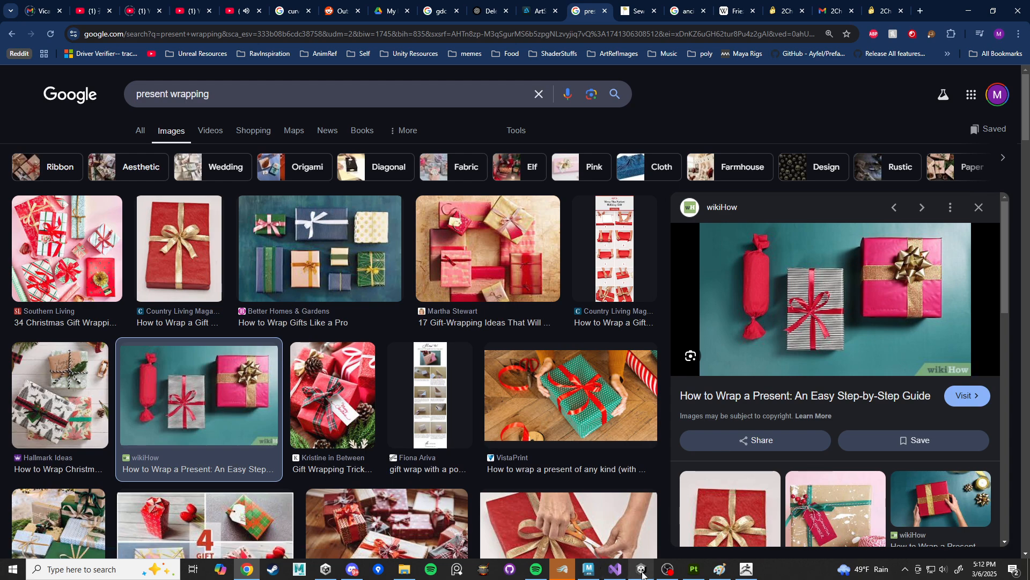
left_click(590, 569)
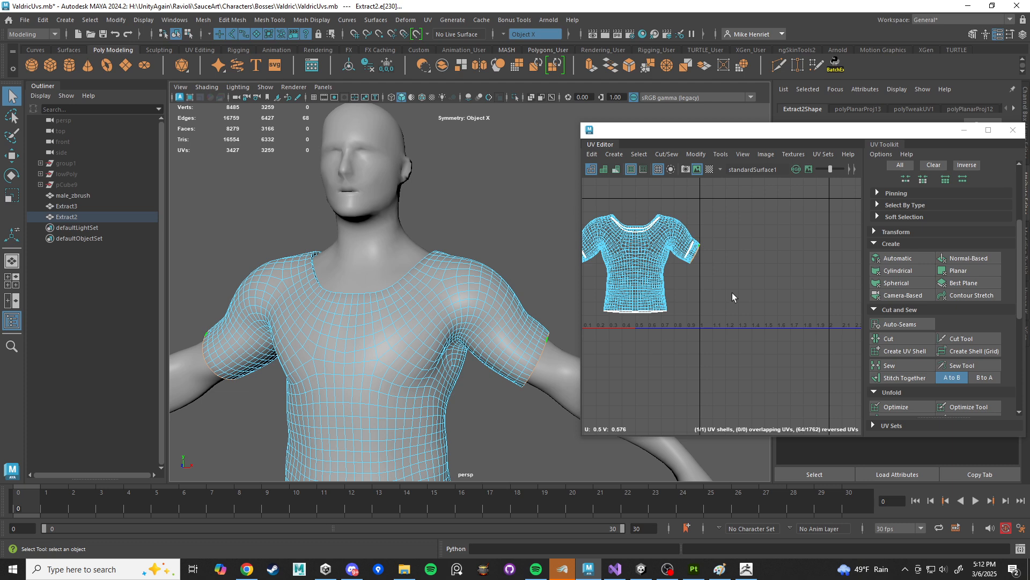
Step: Select a sleeve point in the UV layout, examine where it lies around the shirt, and return to object selection
right_click_drag(656, 236, 615, 232)
left_click(685, 239)
scroll(465, 326, "down", 6)
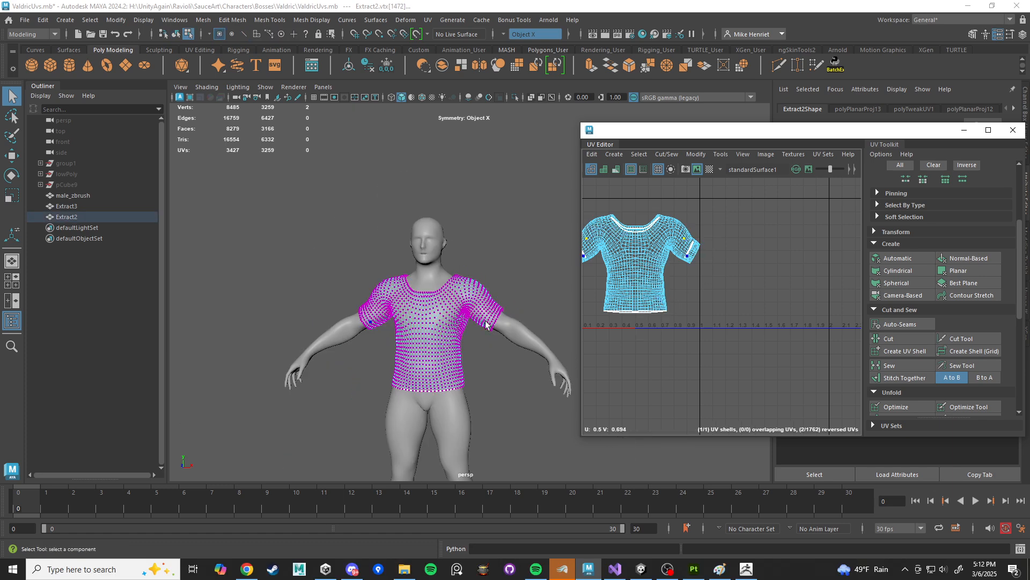
left_click_drag(485, 322, 301, 320, "alt")
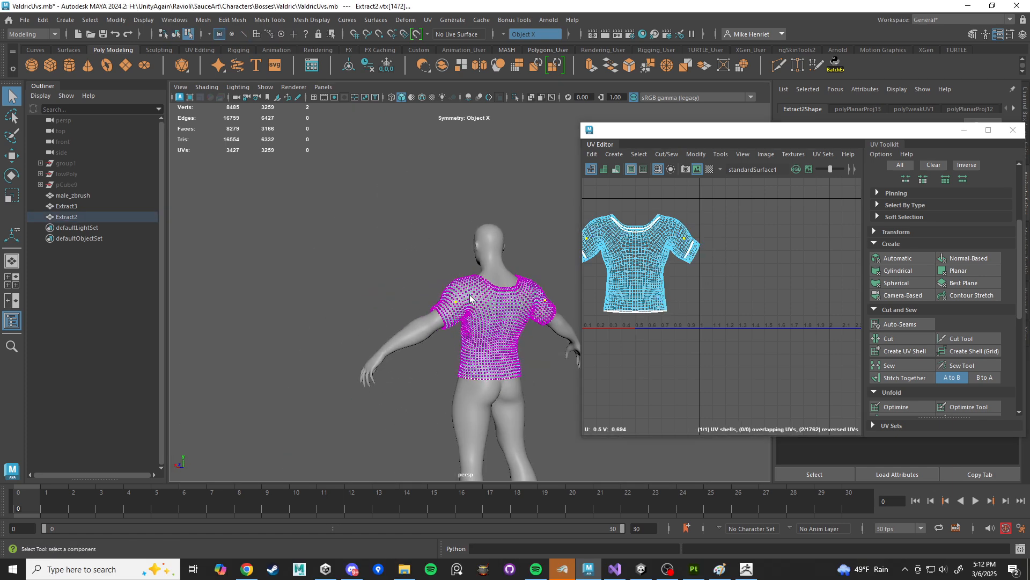
left_click_drag(438, 336, 488, 263, "alt")
right_click_drag(489, 263, 523, 234)
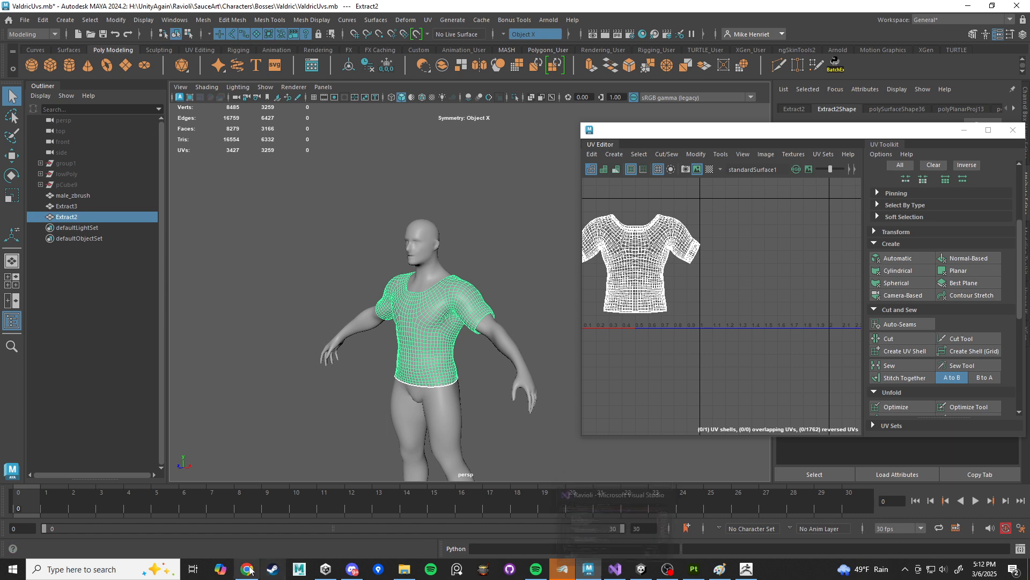
Step: Switch to Chrome to look at the wikiHow gift-wrapping image again, then return to Maya
mouse_move(248, 567)
left_click(250, 547)
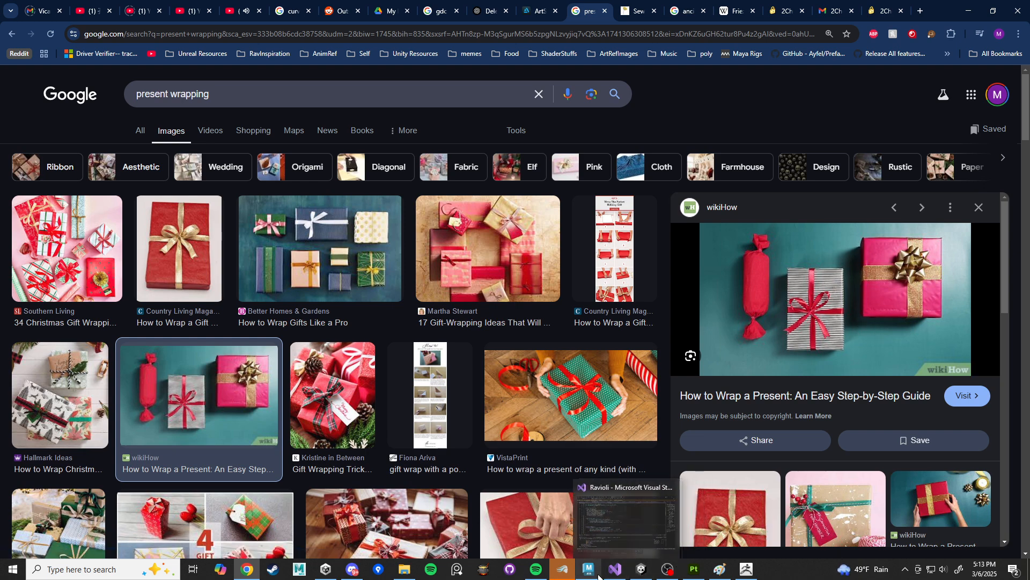
mouse_move(591, 572)
left_click(595, 536)
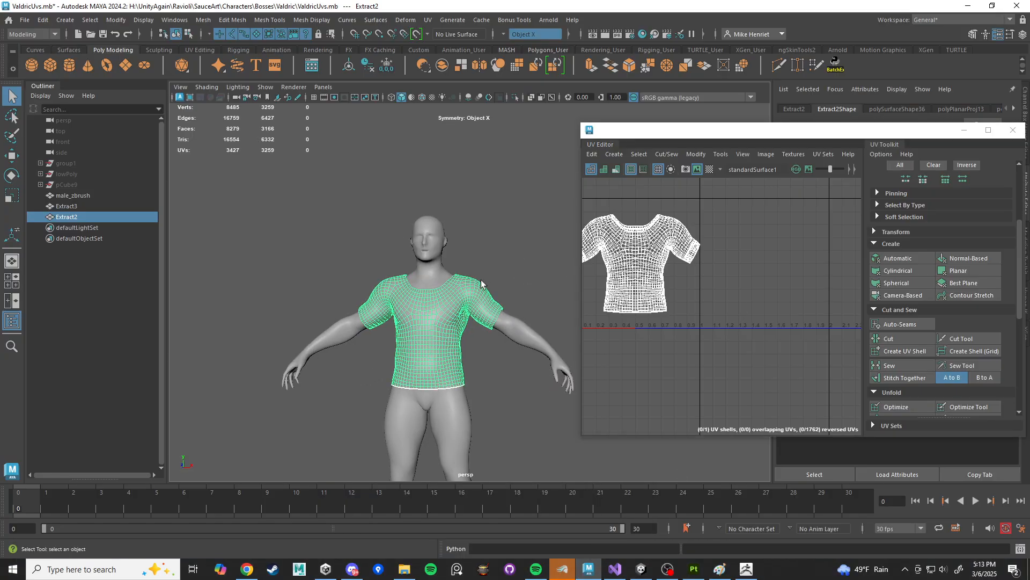
Step: Examine the shirt mesh around the shoulder, sleeve and side of the body
scroll(477, 290, "up", 8)
middle_click_drag(462, 315, 491, 249, "alt")
scroll(494, 269, "up", 3)
mouse_move(497, 279)
left_mouse_down("alt")
mouse_move(434, 309)
mouse_move(497, 285)
mouse_move(485, 271)
left_mouse_up("alt")
scroll(434, 308, "down", 8)
scroll(497, 285, "up", 6)
scroll(483, 279, "down", 6)
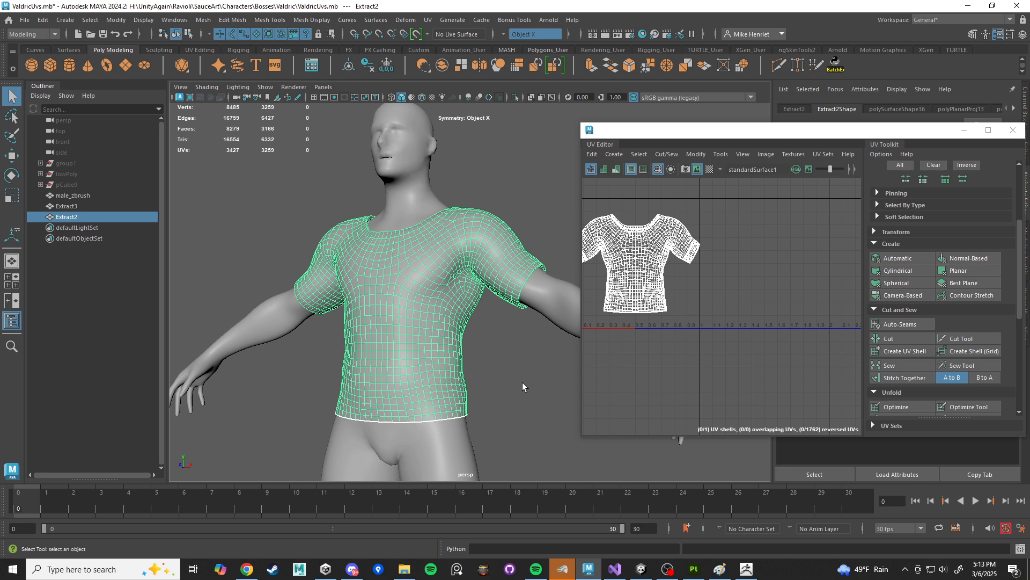
Step: Switch to Chrome, view the Better Homes & Gardens image, search images for "shirt stitching", view the Taylor Stitch Ledge Shirt, and return to Maya
left_click(246, 569)
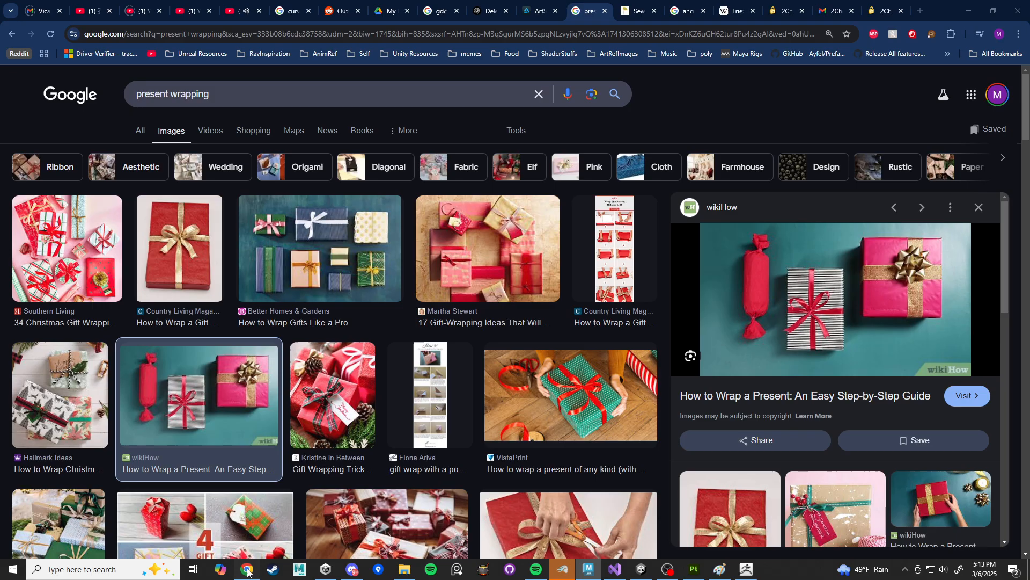
left_click(322, 239)
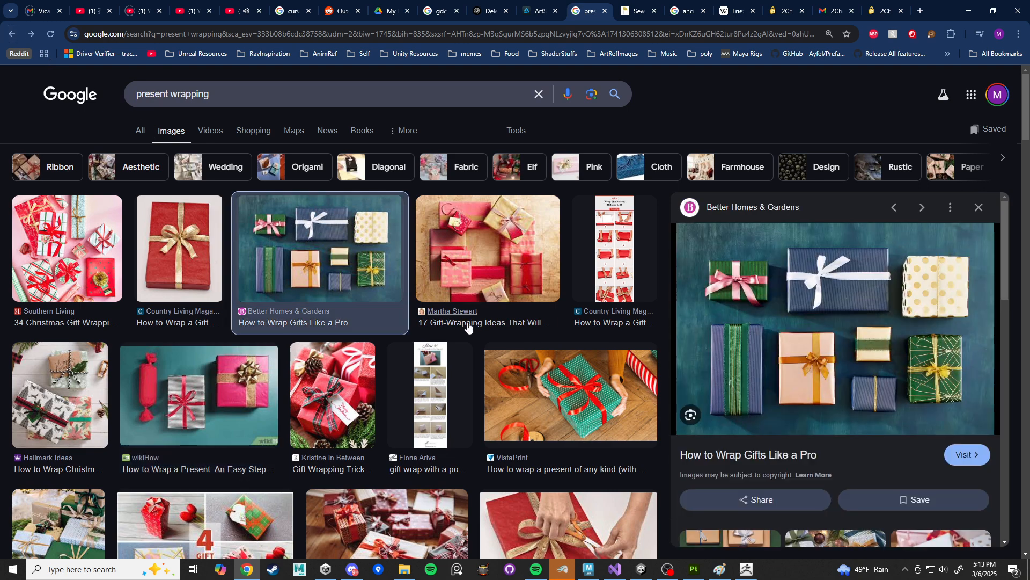
left_click(12, 34)
left_click(11, 35)
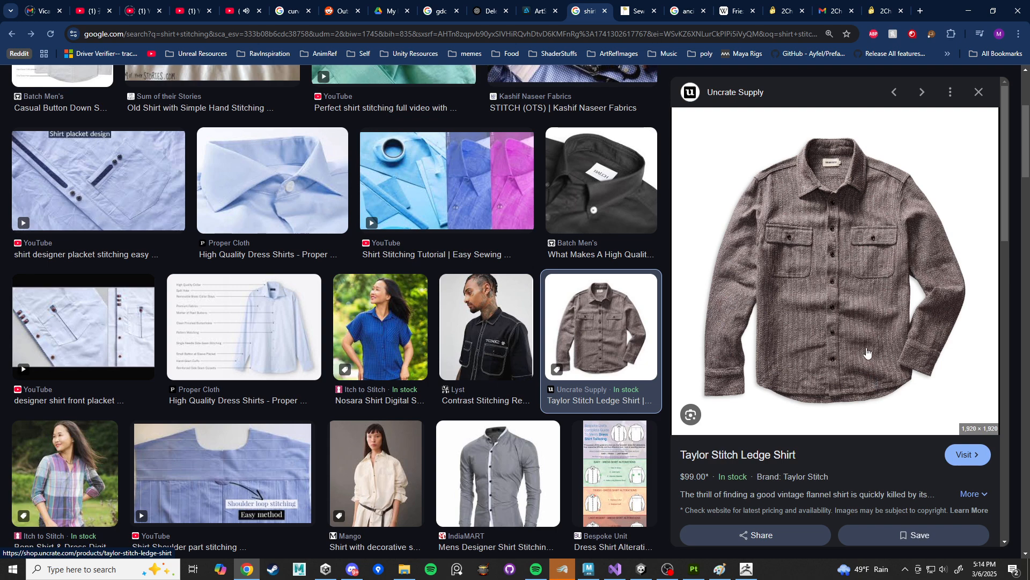
left_click(590, 568)
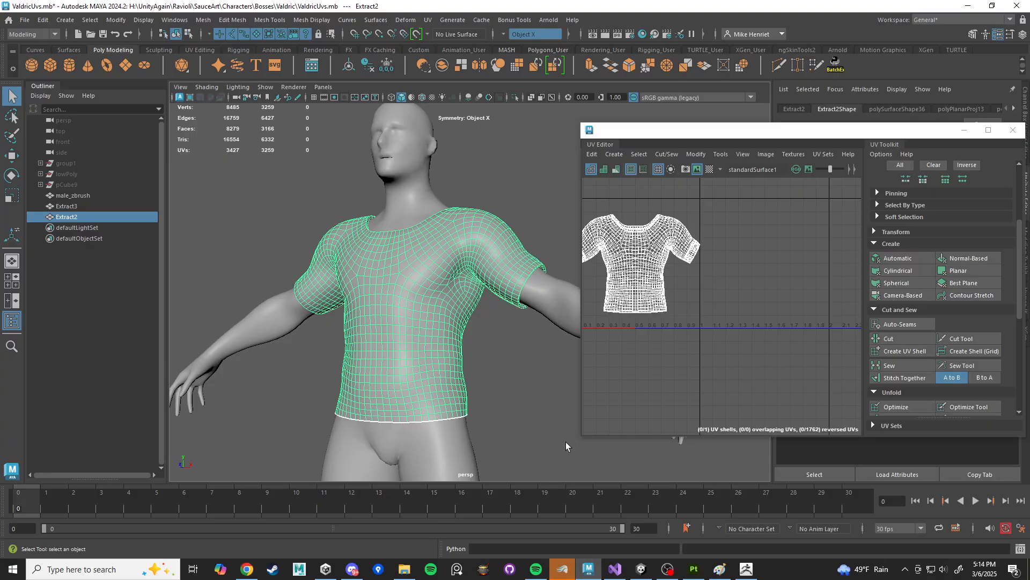
Step: Select the symmetrical edge loop running along the shirt's side and under the sleeve, and cut the UVs along it
scroll(533, 411, "up", 6)
scroll(530, 368, "down", 4)
left_click_drag(530, 368, 445, 284, "alt")
right_click_drag(446, 285, 442, 223)
mouse_move(479, 332)
left_mouse_down("alt")
mouse_move(449, 304)
mouse_move(441, 323)
mouse_move(451, 301)
mouse_move(450, 318)
mouse_move(485, 349)
mouse_move(473, 349)
left_mouse_up("alt")
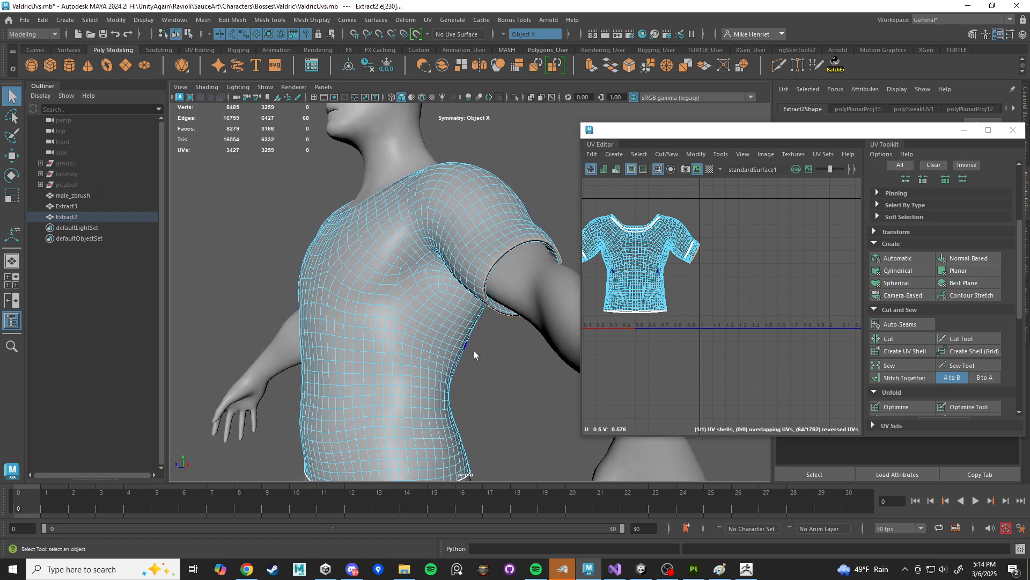
scroll(456, 302, "up", 4)
left_click_drag(456, 302, 433, 260, "alt")
double_click(421, 256)
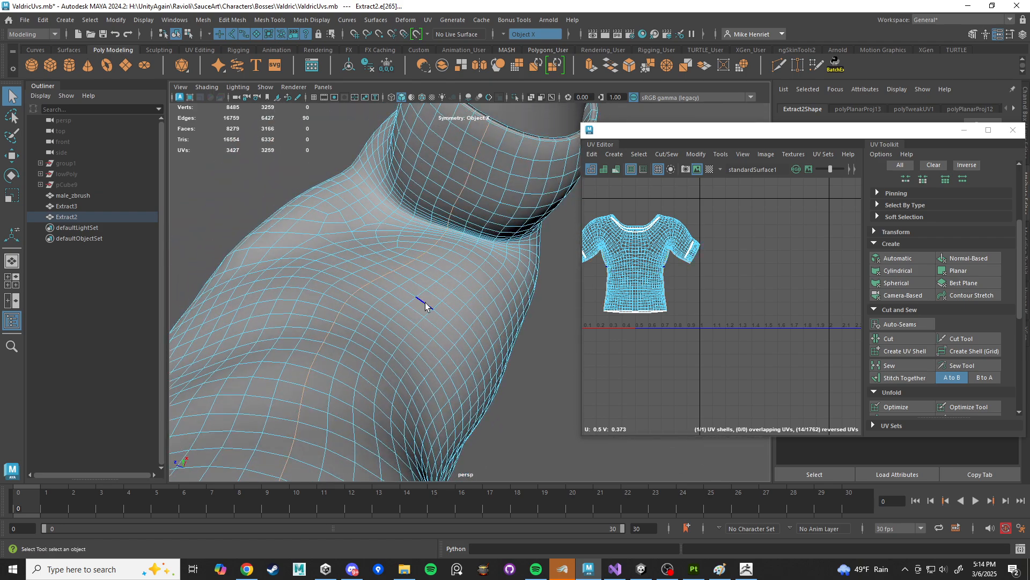
scroll(425, 305, "down", 4)
left_click_drag(481, 353, 456, 288, "alt")
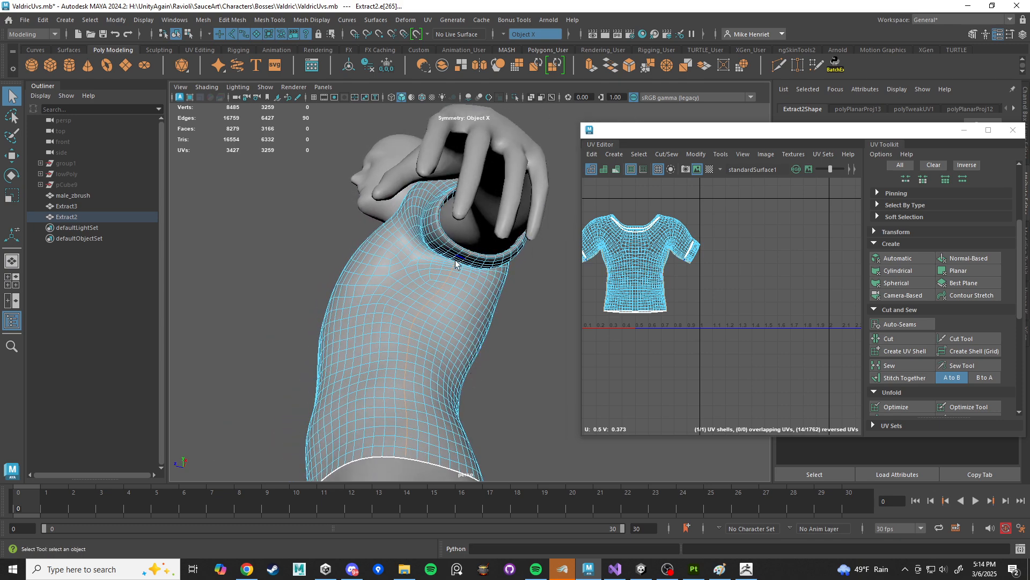
left_click_drag(399, 463, 448, 442, "alt")
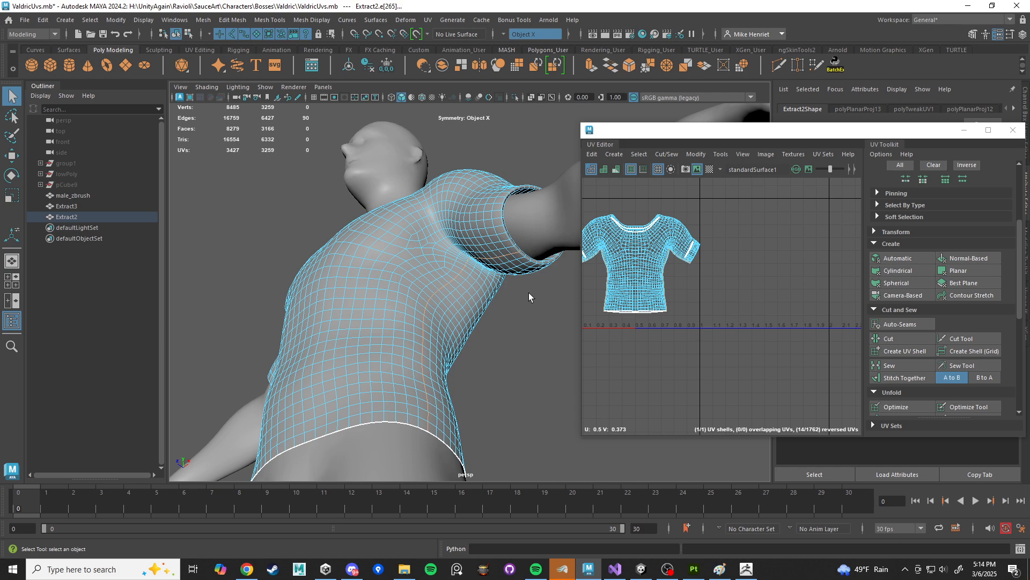
left_click_drag(529, 292, 505, 212, "alt")
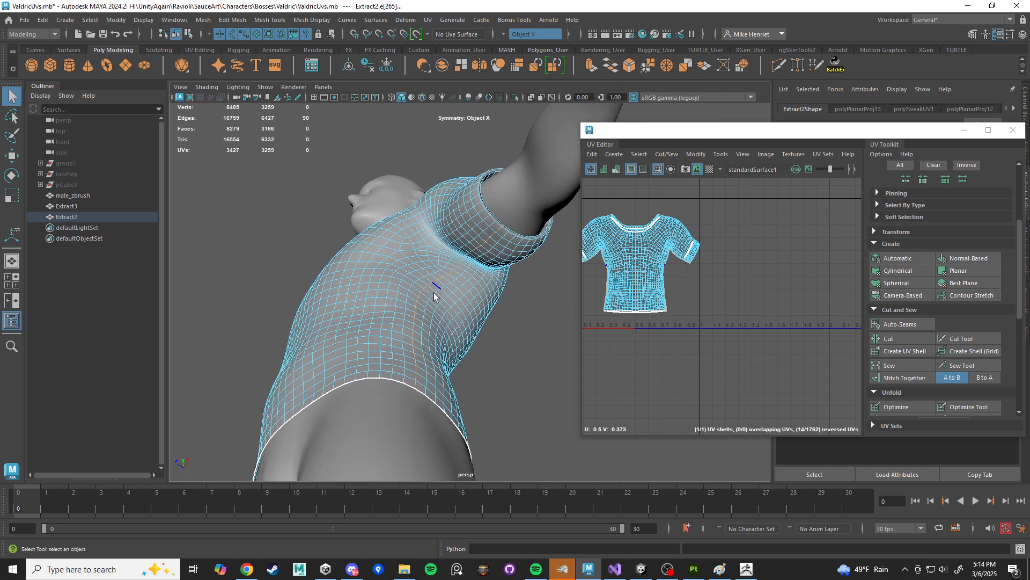
mouse_move(524, 314)
left_mouse_down("alt")
mouse_move(515, 340)
mouse_move(548, 356)
mouse_move(524, 317)
left_mouse_up("alt")
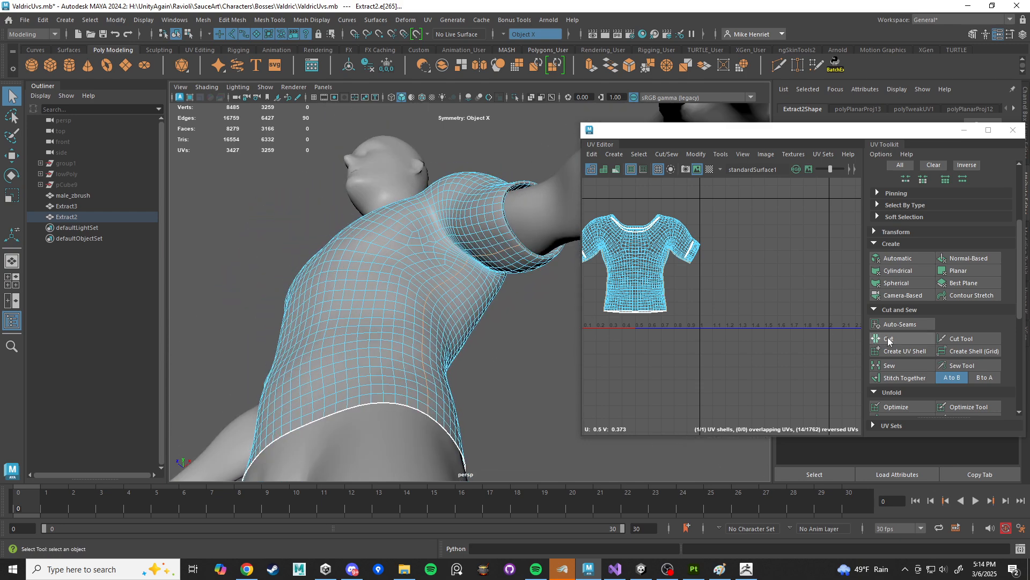
left_click(889, 340)
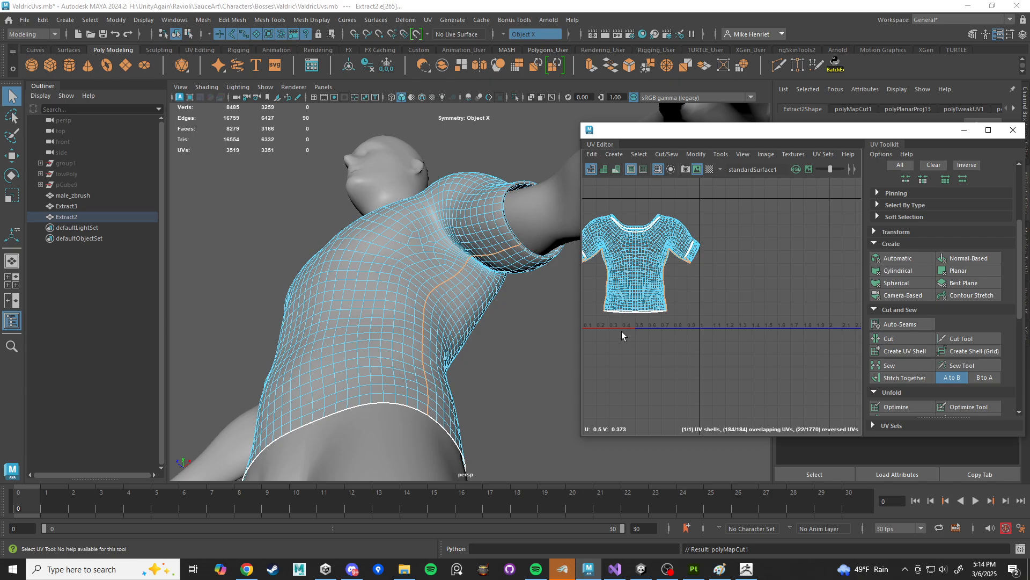
Step: Return to object selection and examine the seam along the shirt's side and under the sleeve
left_click_drag(569, 325, 475, 321, "alt")
right_click_drag(500, 269, 530, 308)
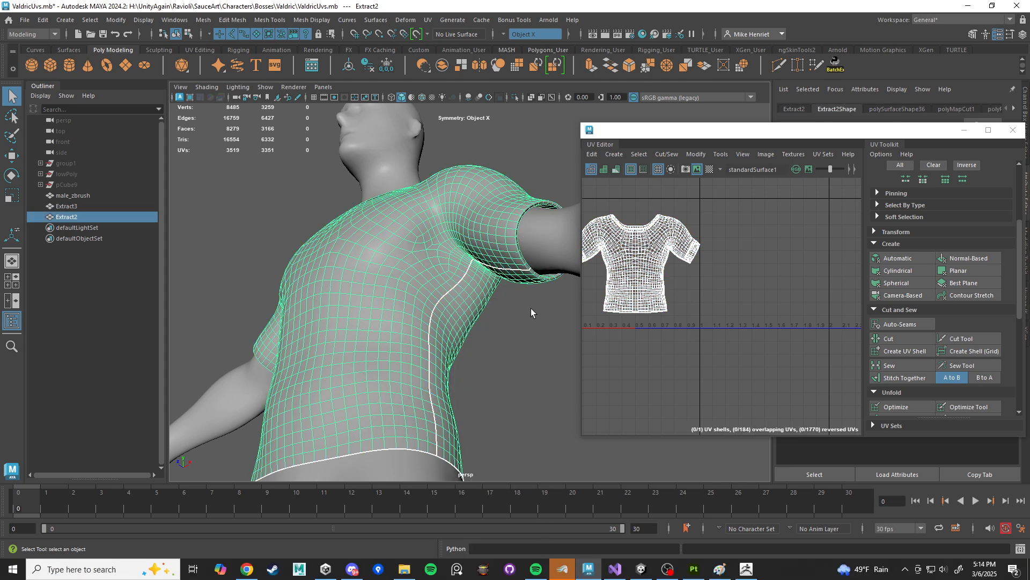
left_click_drag(490, 363, 535, 209, "alt")
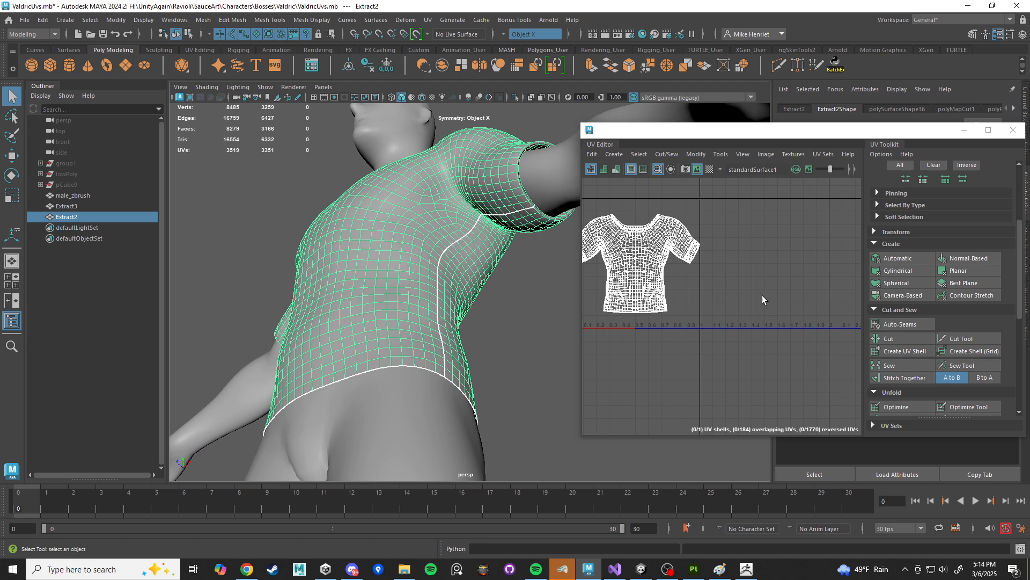
left_click(759, 269)
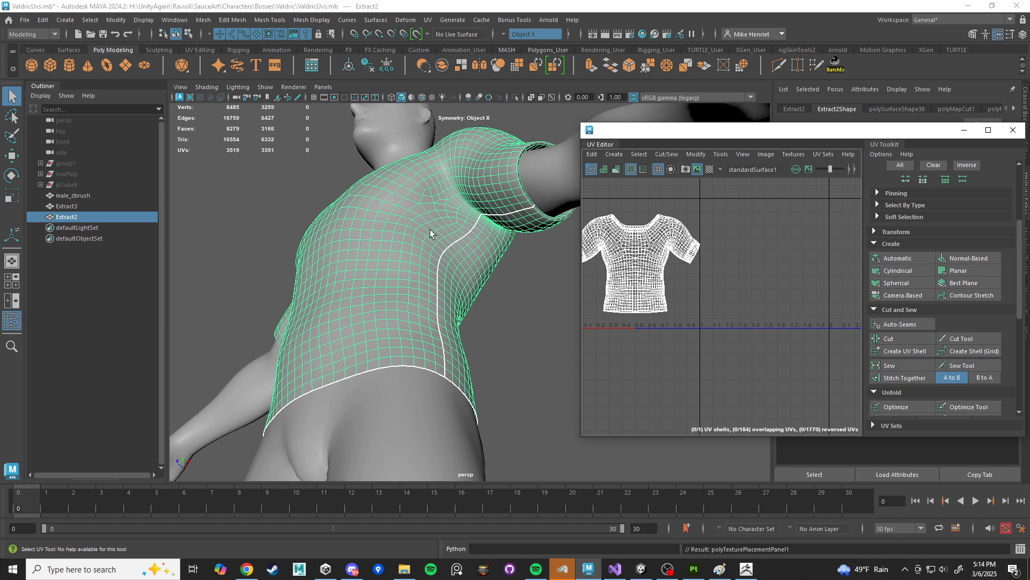
Step: Cut the UVs along every edge of the whole shirt and reselect the shirt
left_click(883, 337)
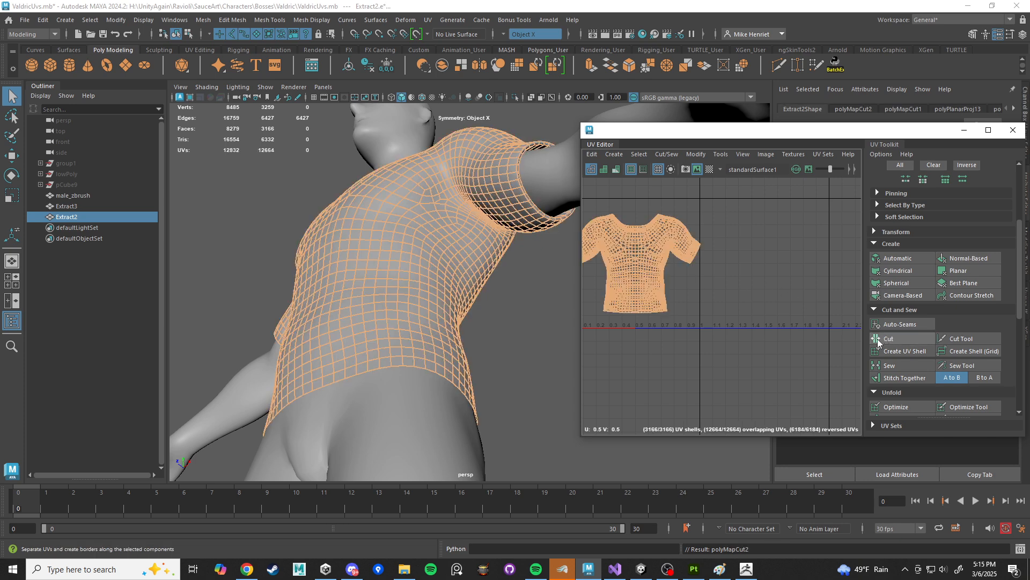
left_click(548, 340)
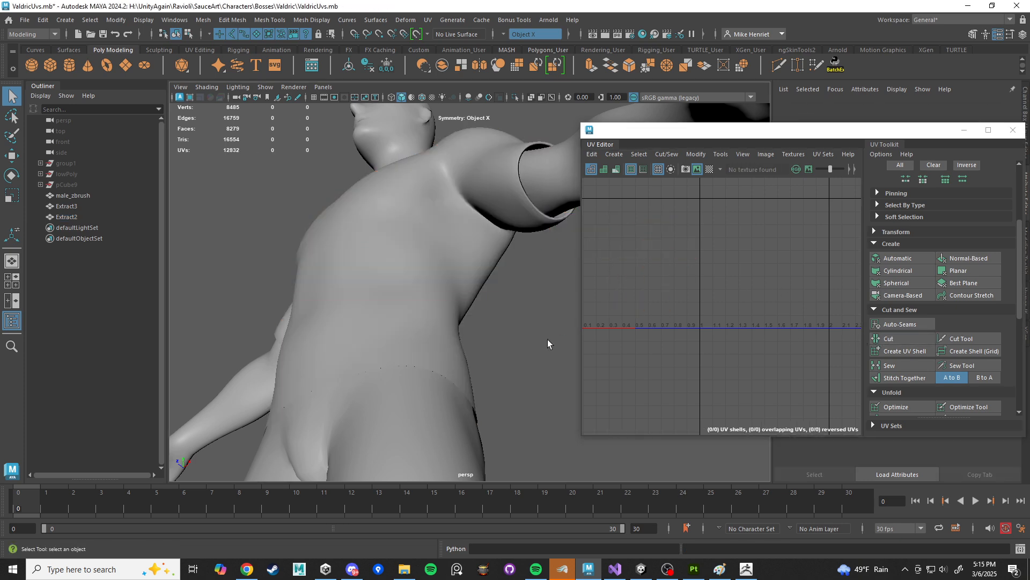
left_click(462, 269)
Step: Select a sleeve face in the UV layout and move it with its mirrored counterpart above the shirt
scroll(652, 233, "up", 9)
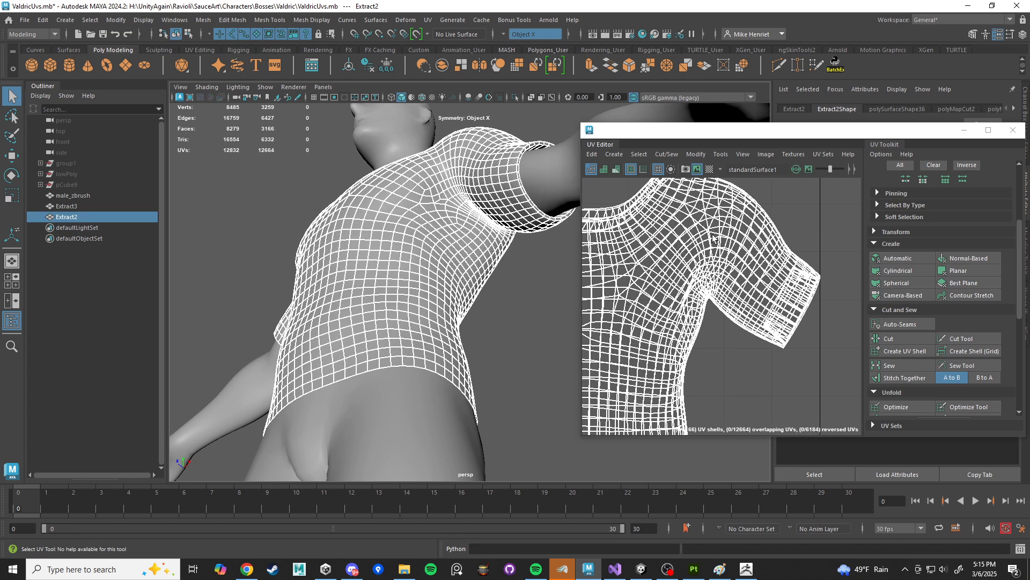
scroll(697, 272, "down", 2)
right_click_drag(735, 253, 689, 245)
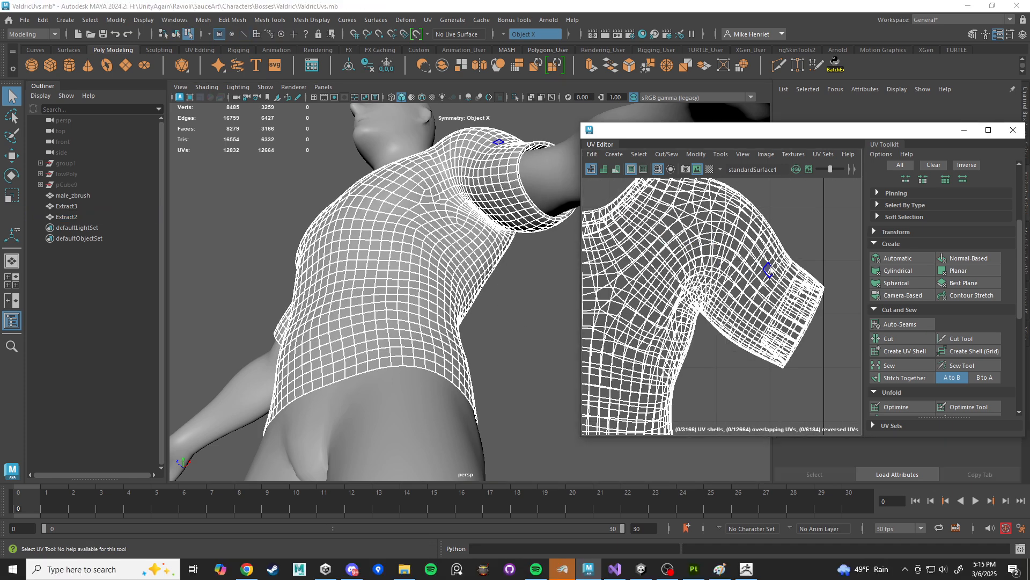
left_click(769, 266)
key("w")
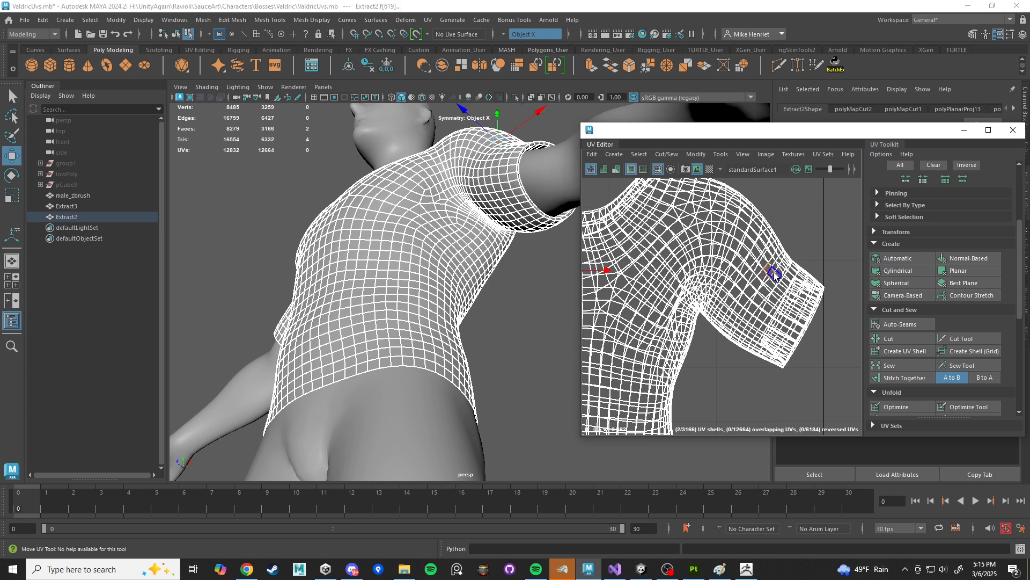
key("a")
left_click_drag(693, 273, 697, 215)
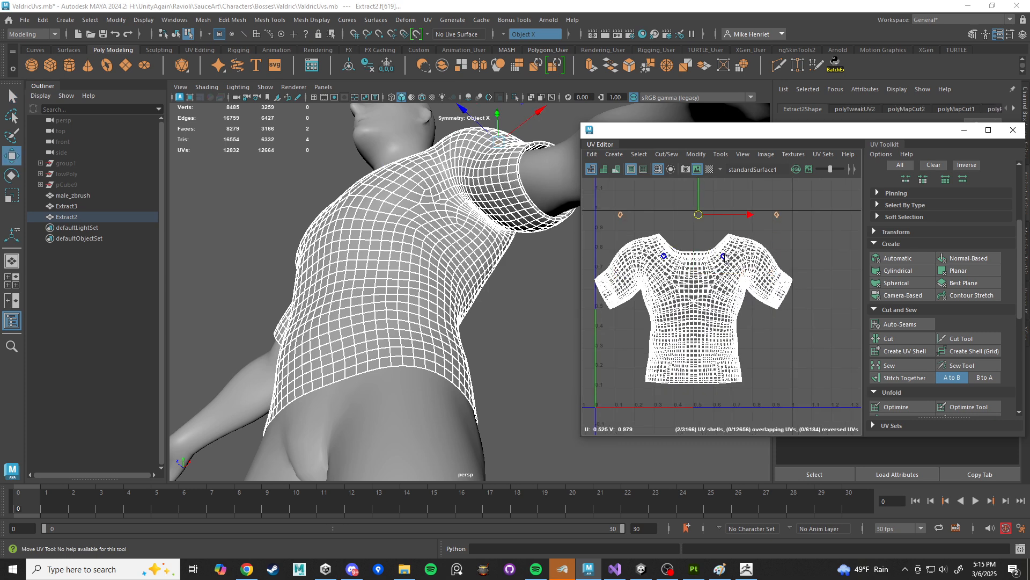
Step: Move two more mirrored face pairs near the neckline and larger groups of upper-shirt faces away from the rest of the UV layout
left_click(722, 256)
left_click_drag(693, 255, 688, 192)
left_click(725, 252)
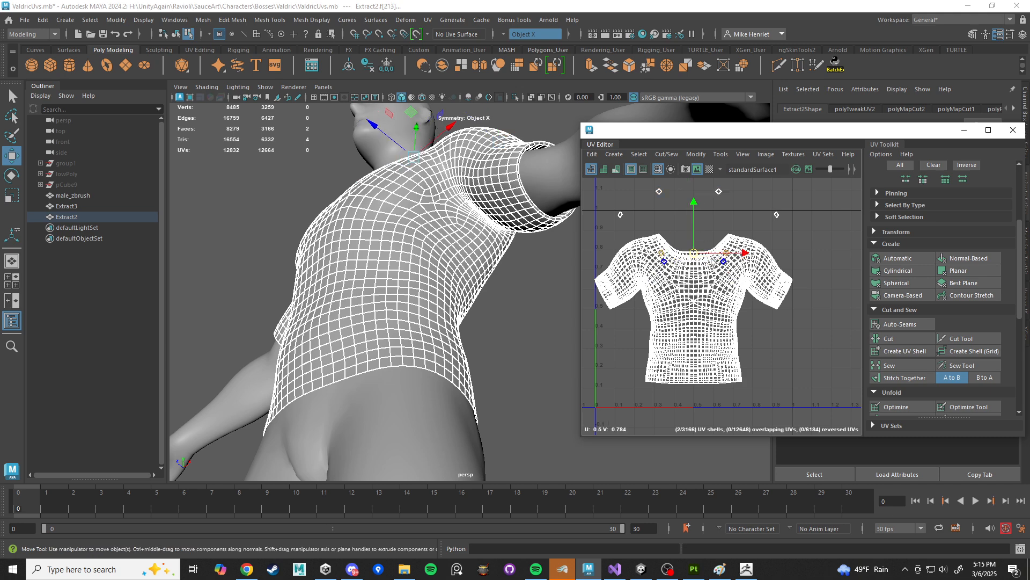
left_click_drag(694, 255, 695, 218)
mouse_move(673, 235)
left_mouse_down()
mouse_move(714, 264)
mouse_move(804, 212)
left_mouse_up()
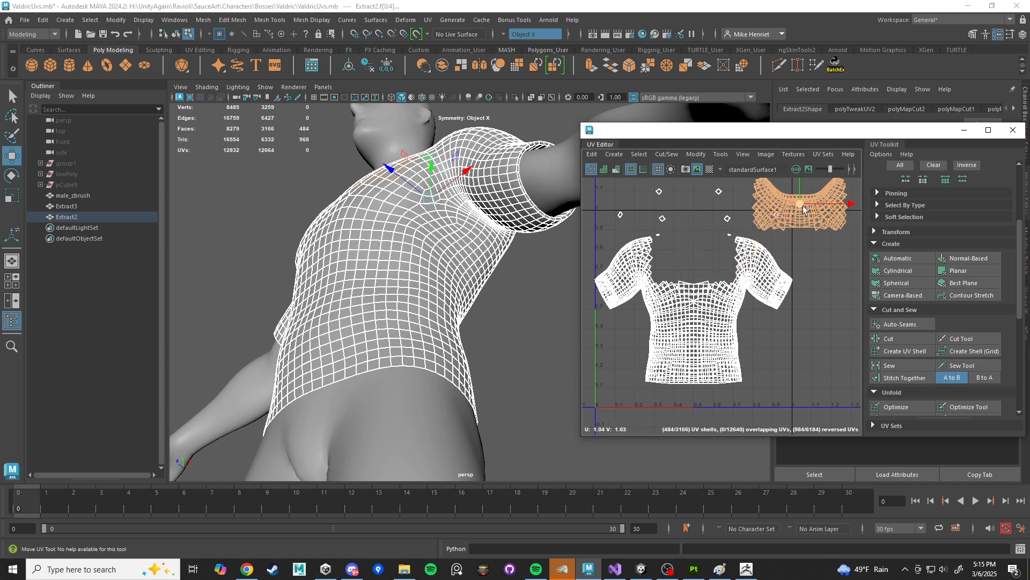
left_click_drag(727, 211, 664, 223)
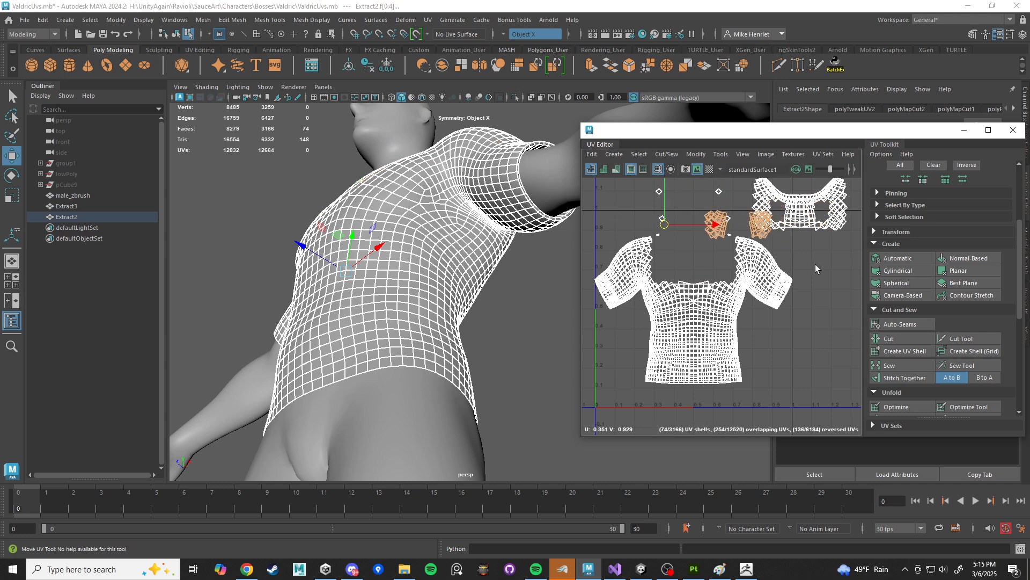
Step: Clear the UV face selection, return to the whole shirt, and recreate its UVs with a Planar projection
left_click(816, 265)
left_click(491, 293)
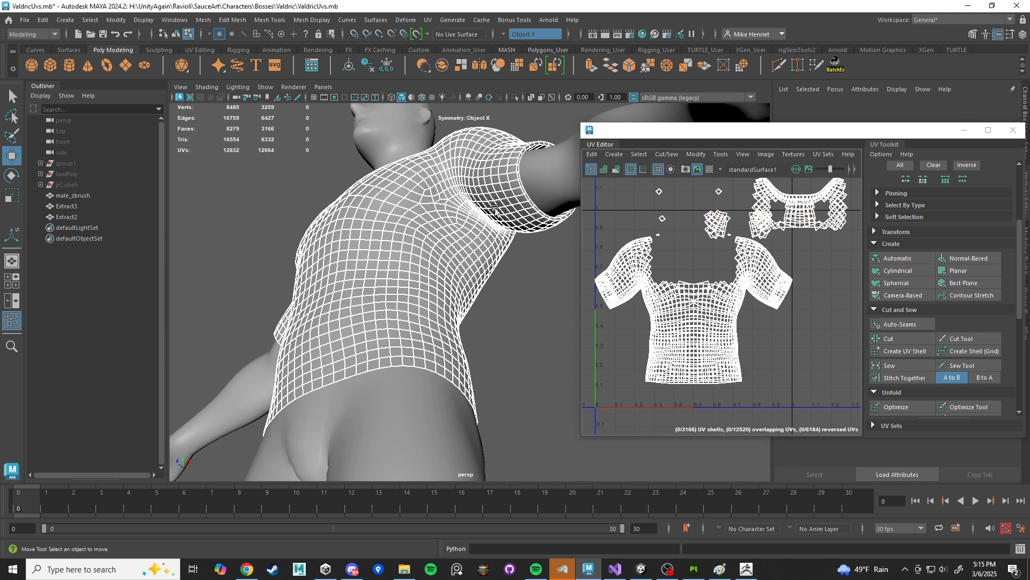
left_click(958, 271)
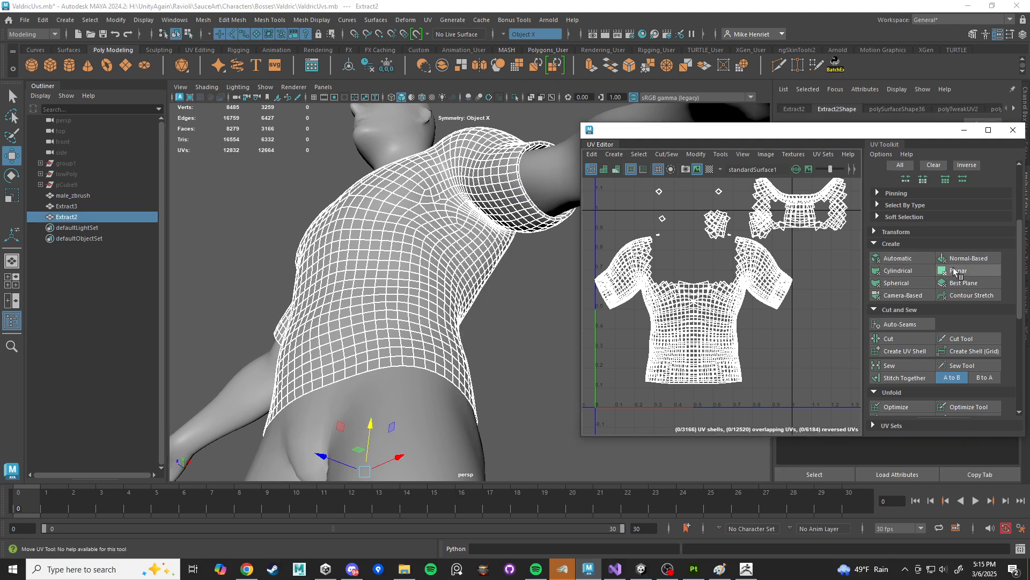
Step: Select the symmetrical edge loop along the shirt's side and sleeve underside, and cut the reprojected UVs along it
left_click_drag(491, 241, 418, 246, "alt")
right_click_drag(419, 239, 419, 212)
left_click(403, 295)
scroll(413, 295, "up", 3)
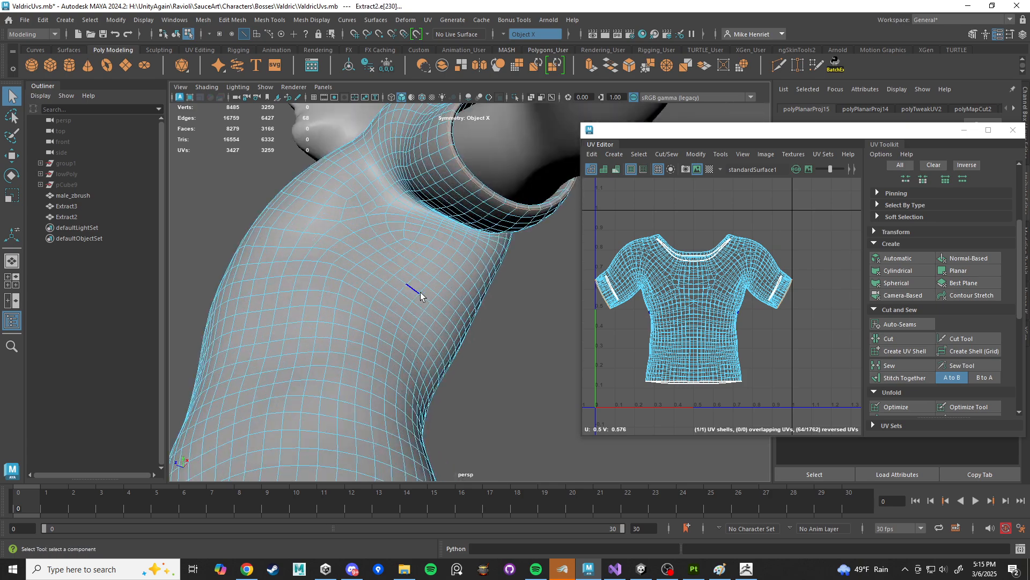
left_click(420, 270)
left_click_drag(420, 269, 548, 283, "alt")
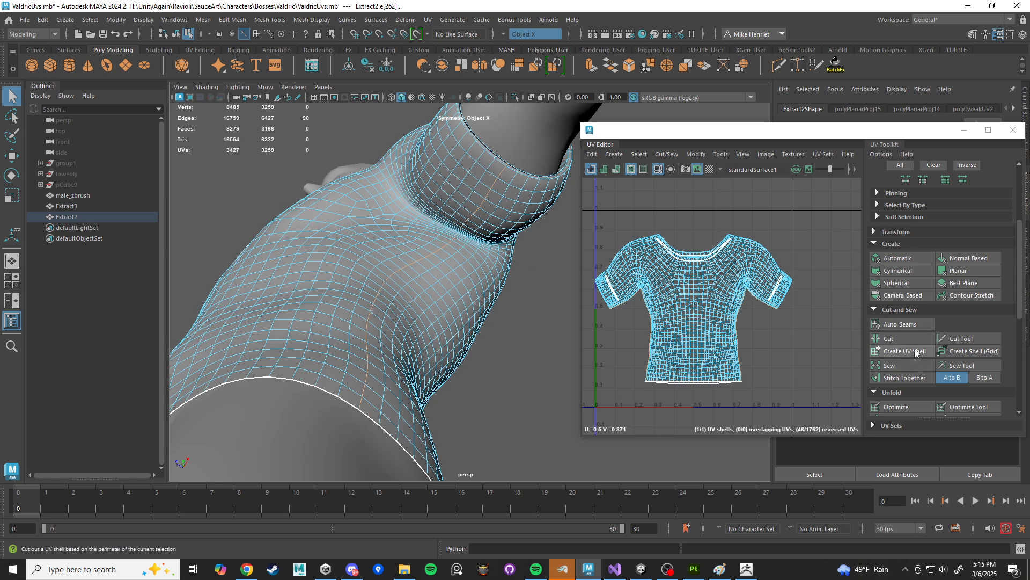
left_click(891, 340)
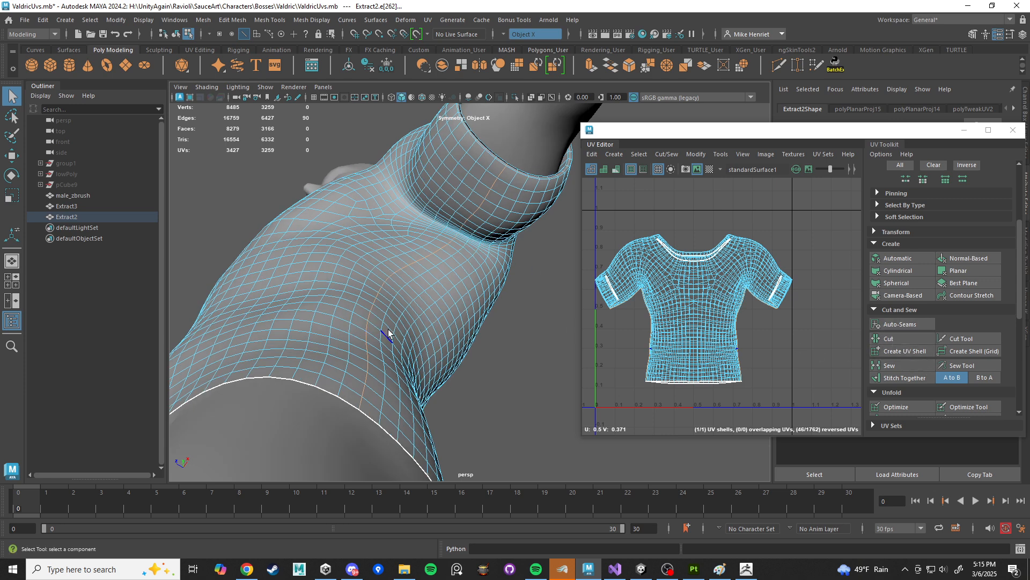
left_click_drag(389, 334, 392, 338, "alt")
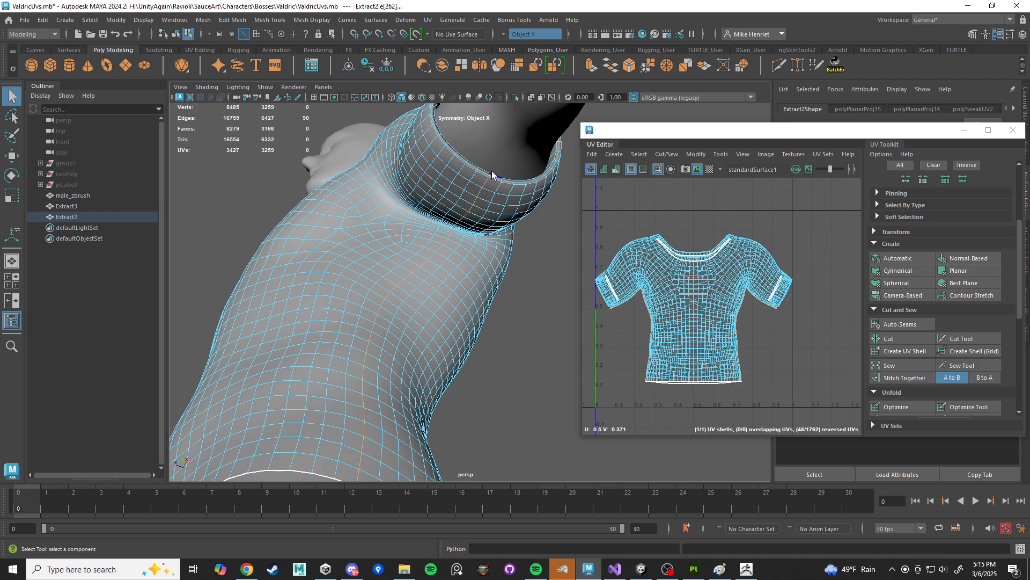
left_click(904, 338)
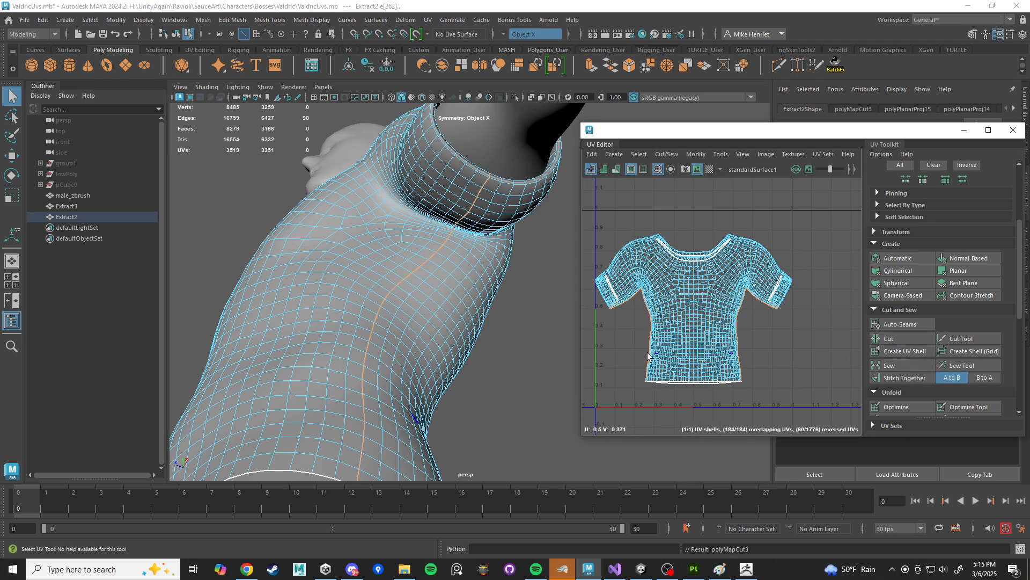
Step: Examine the side seam from the front and the edges around the shirt's shoulder
left_click_drag(464, 267, 482, 280, "alt")
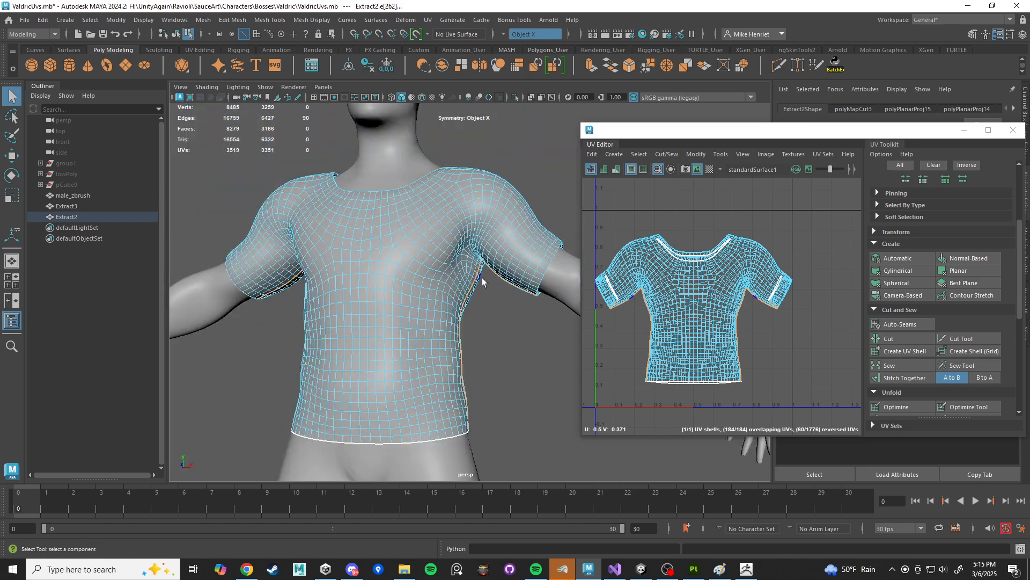
left_click_drag(515, 218, 518, 240, "alt")
scroll(488, 295, "up", 5)
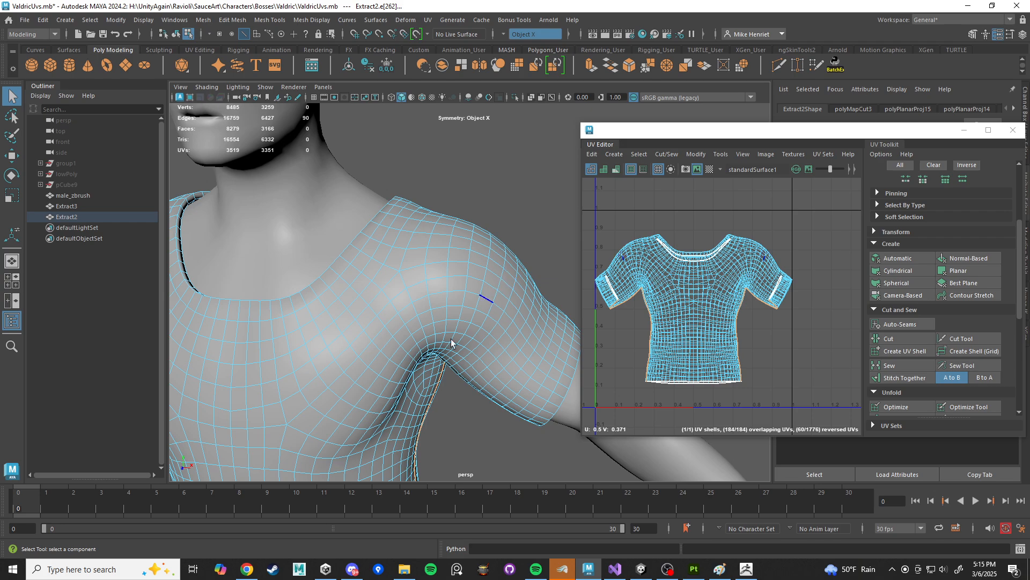
Step: Switch to Chrome to check the Taylor Stitch Ledge Shirt image, then return to Maya and view the back of the shoulder
left_click(247, 569)
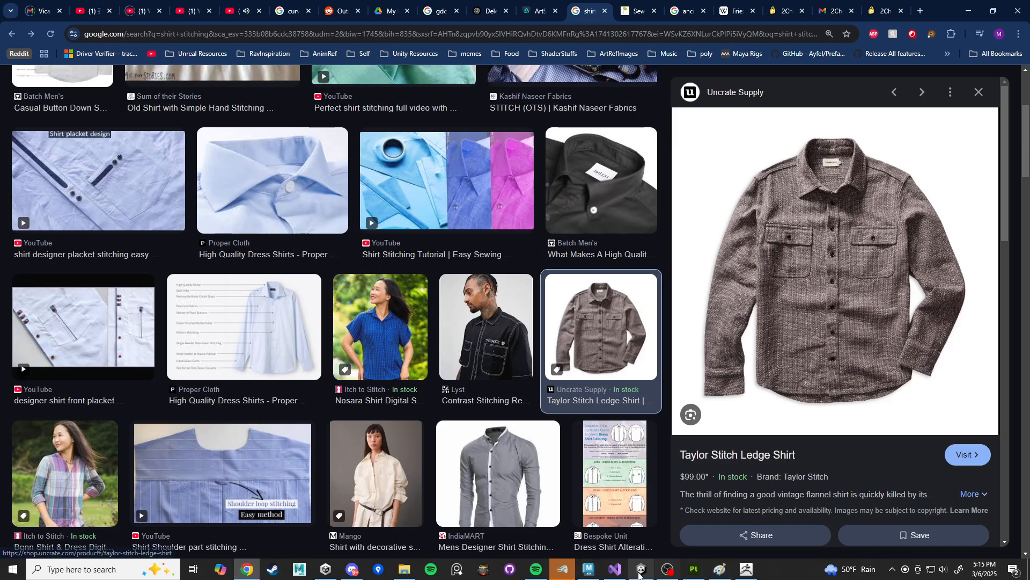
left_click(588, 569)
left_click_drag(468, 282, 474, 221, "alt")
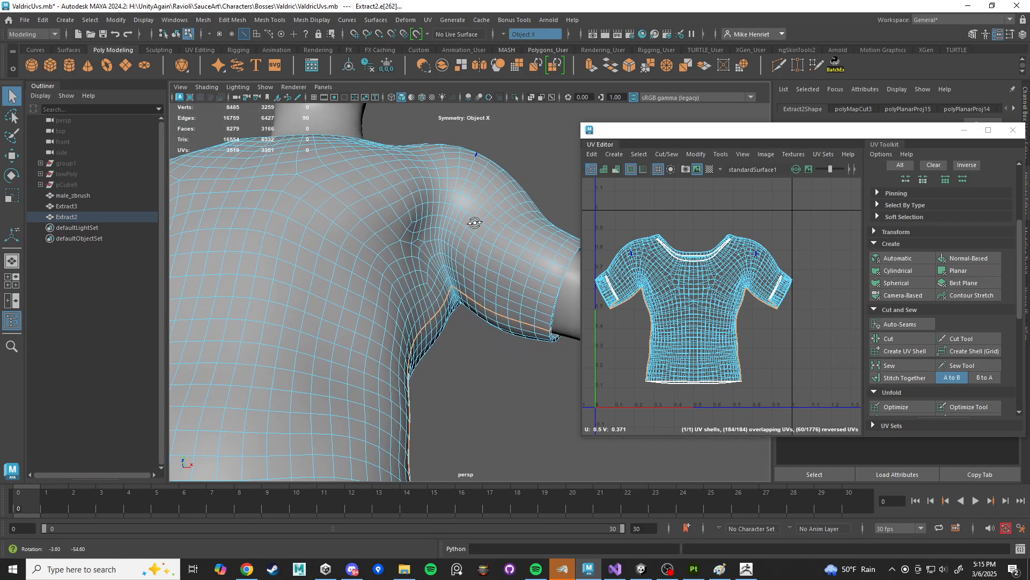
Step: Try an edge loop starting beside the armpit as the sleeve seam and follow its path across the shirt's back
scroll(433, 256, "up", 5)
key("shift+x")
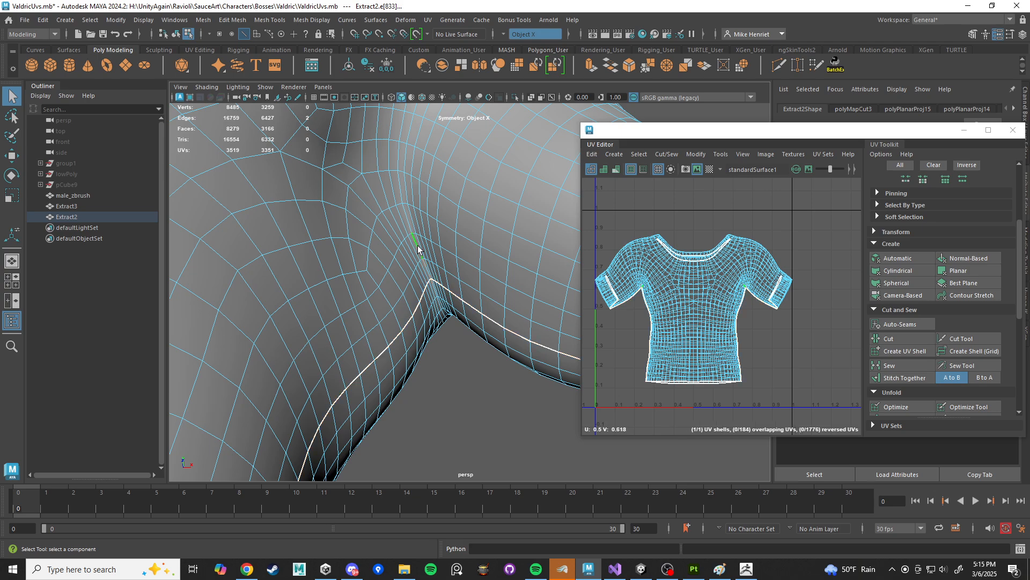
scroll(422, 249, "down", 4)
double_click(438, 253)
left_click_drag(456, 239, 247, 298, "alt")
scroll(406, 291, "down", 5)
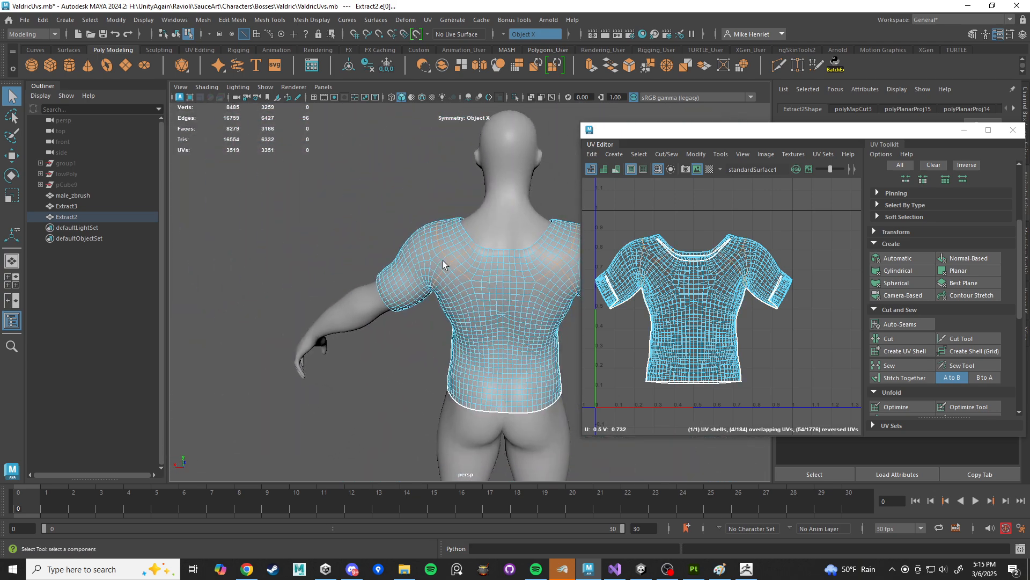
scroll(444, 265, "up", 2)
left_click_drag(444, 265, 488, 298, "alt")
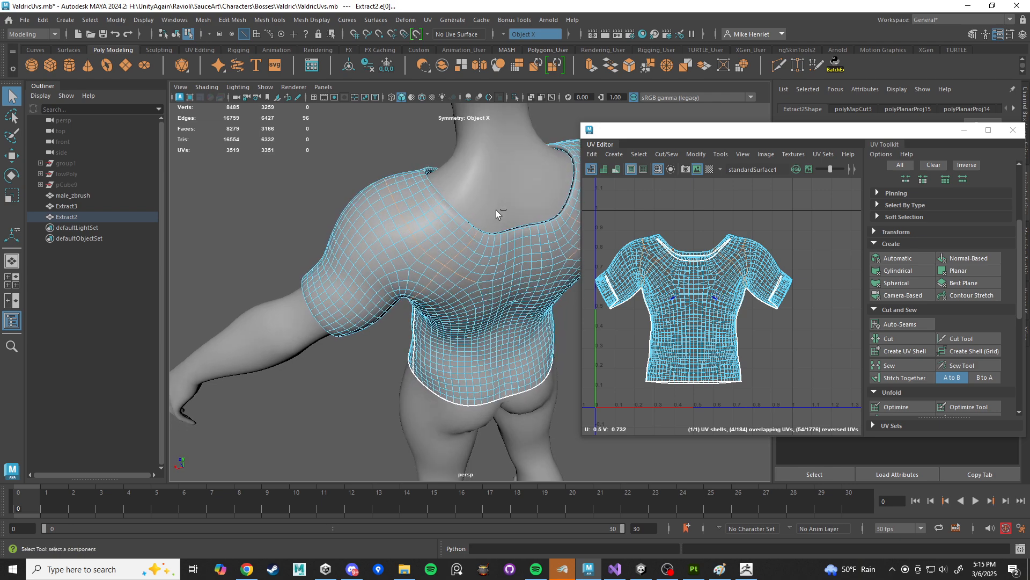
Step: Try other edge loops across the back of the shoulder as candidates for the sleeve seam
left_click_drag(496, 210, 453, 327, "ctrl")
scroll(462, 262, "up", 4)
middle_click_drag(462, 262, 500, 285, "alt")
left_click_drag(517, 247, 476, 317, "ctrl")
mouse_move(518, 287)
left_mouse_down("alt")
mouse_move(542, 284)
mouse_move(507, 281)
left_mouse_up("alt")
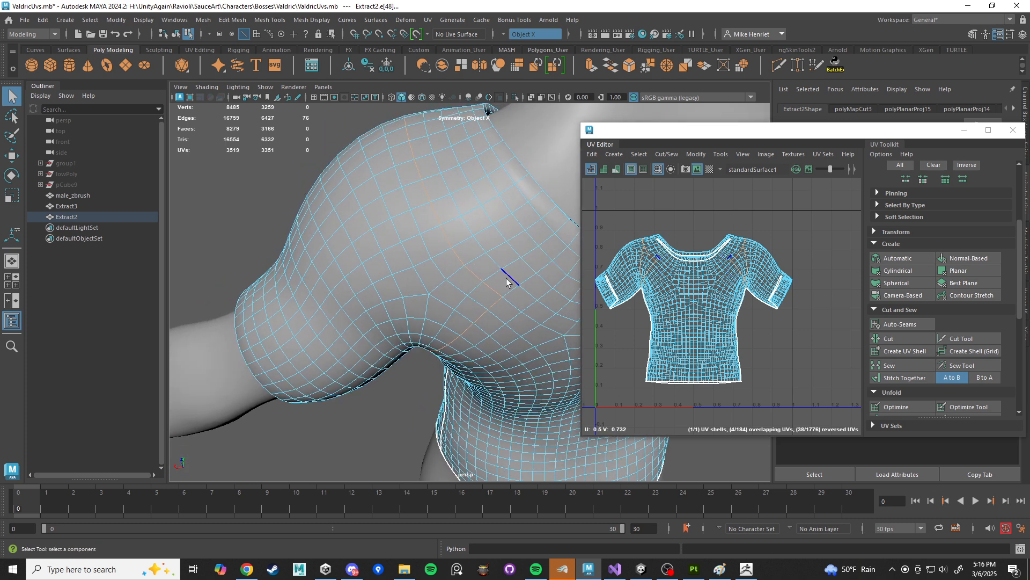
scroll(473, 287, "up", 3)
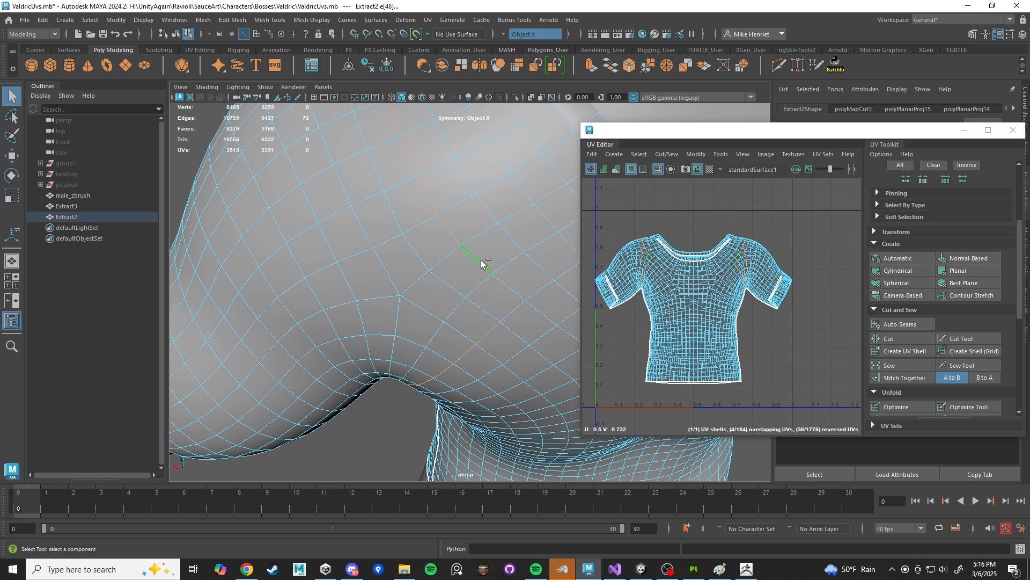
Step: Select the symmetrical edge loop around the armhole where the sleeve meets the shoulder, and cut the shirt's UVs along it
left_click(452, 256, "shift")
scroll(526, 317, "down", 3)
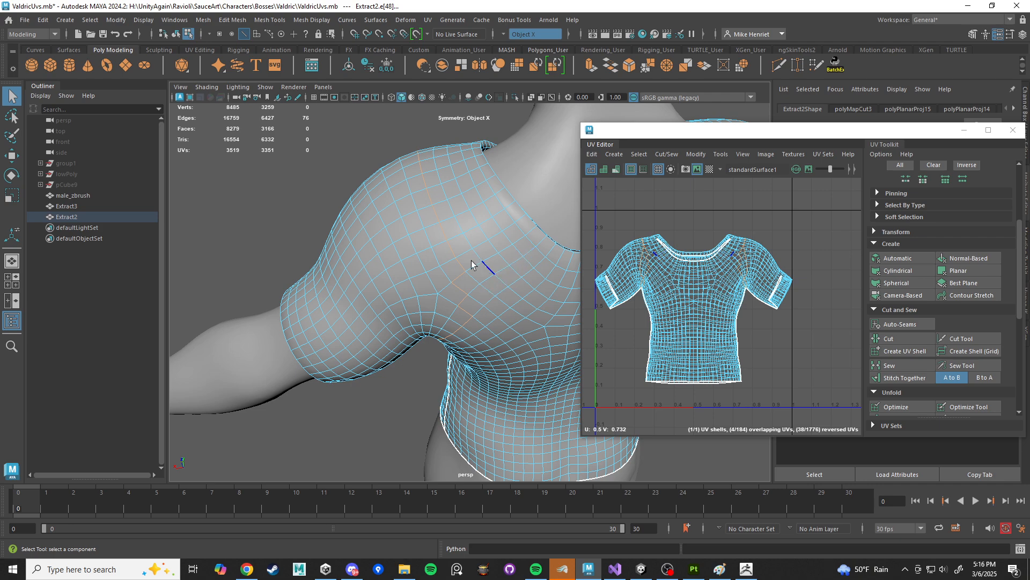
left_click_drag(471, 263, 571, 290, "alt")
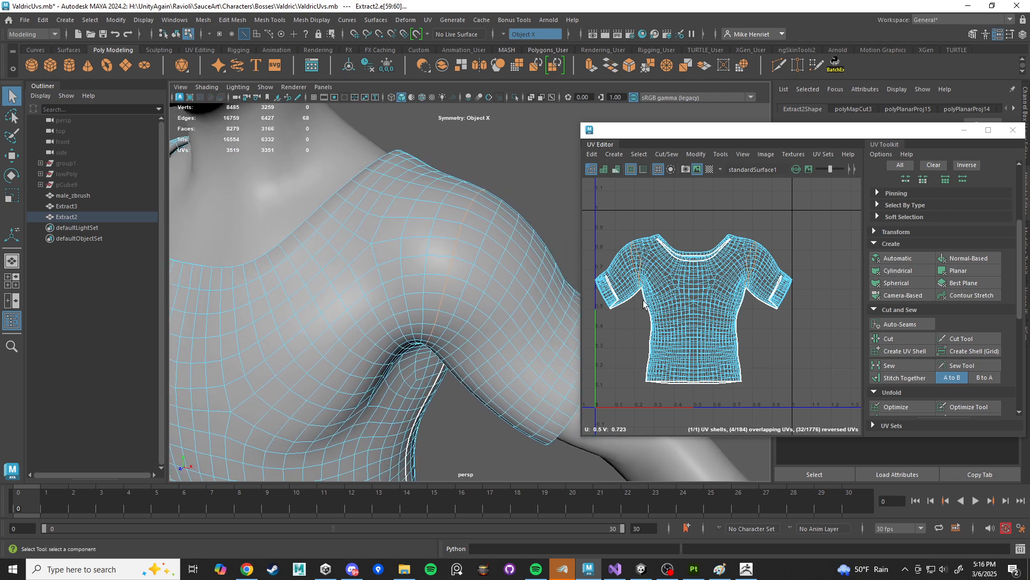
left_click(897, 337)
Step: Select both sleeve UV shells and move them diagonally away from the torso shell into empty UV space
right_click(789, 285)
left_click(743, 268)
scroll(764, 337, "down", 3)
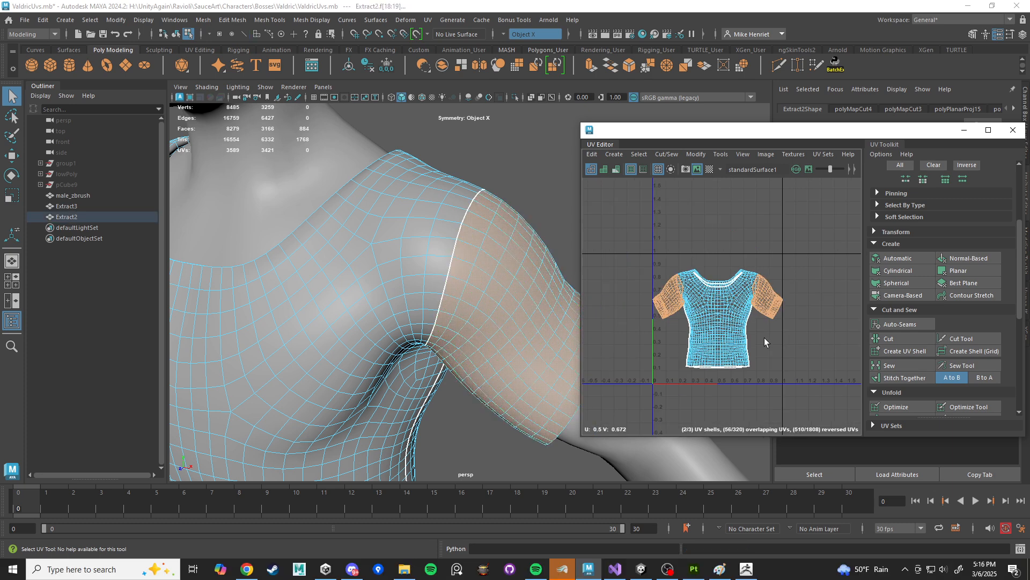
key("w")
left_click_drag(728, 307, 820, 223)
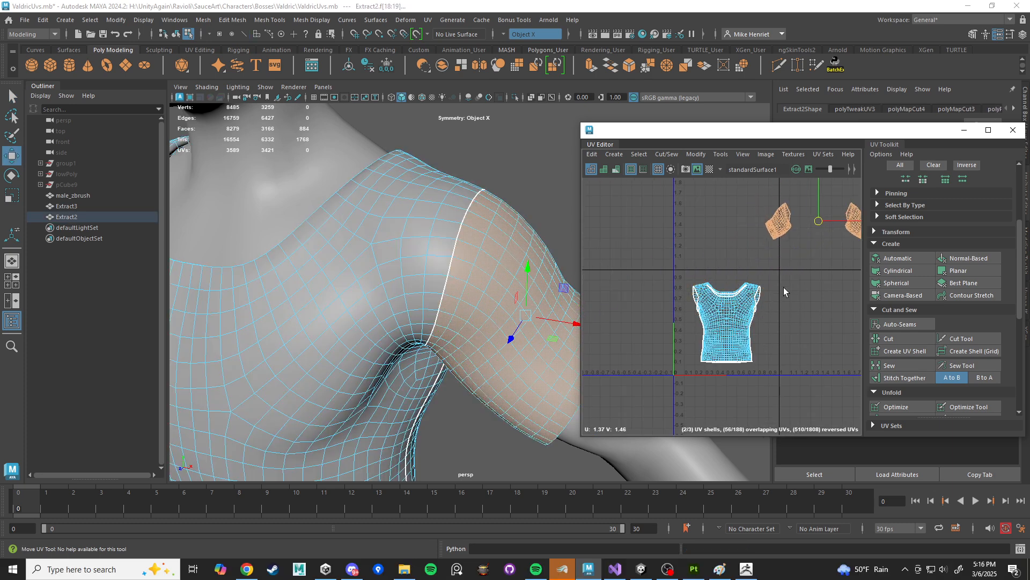
middle_click_drag(811, 281, 717, 352, "alt")
scroll(716, 354, "up", 3)
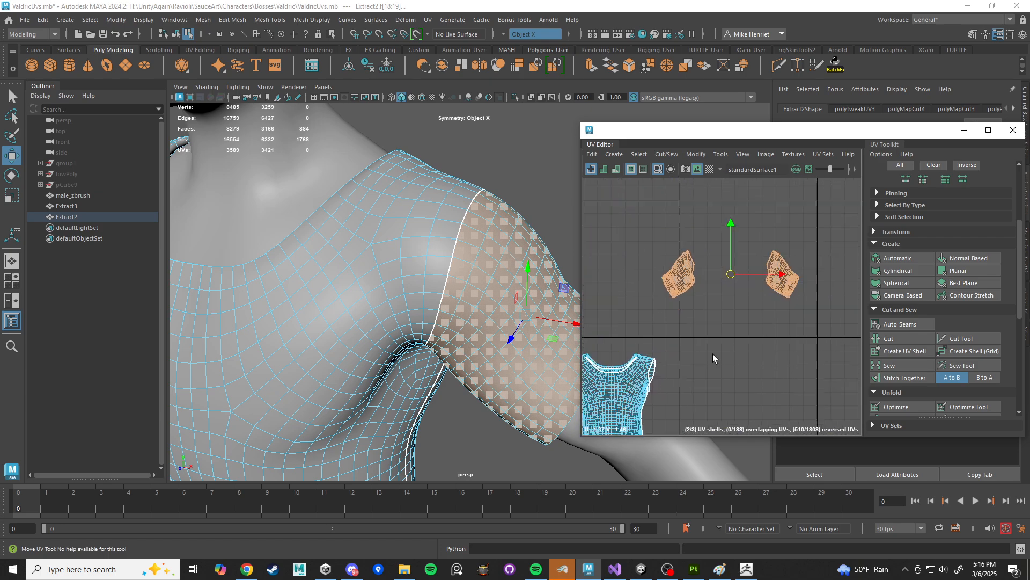
Step: Examine the underarm edges where the armhole cut crosses the seam along the shirt's side and sleeve underside
left_click_drag(535, 314, 532, 279, "alt")
middle_click_drag(531, 279, 490, 246, "alt")
scroll(490, 247, "up", 3)
left_click_drag(490, 246, 501, 191, "alt")
right_click_drag(460, 200, 460, 171)
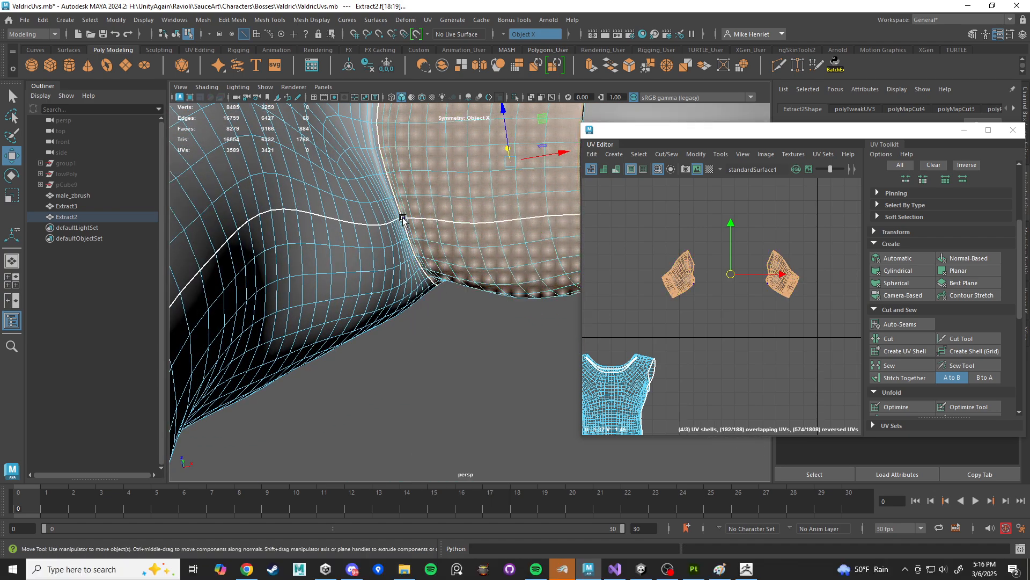
left_click(403, 219)
left_click_drag(402, 219, 462, 272, "alt")
right_click_drag(462, 272, 377, 254, "alt")
left_click_drag(378, 253, 372, 243, "alt")
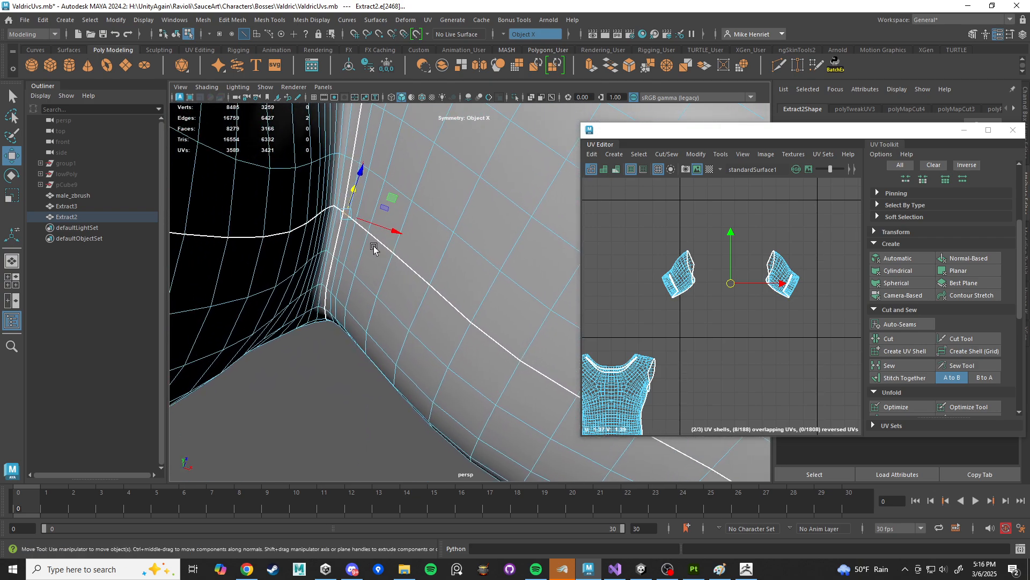
Step: Select the edge loop along the shirt's side and sleeve underside and sew its UVs back together
scroll(370, 241, "up", 3)
double_click(313, 199)
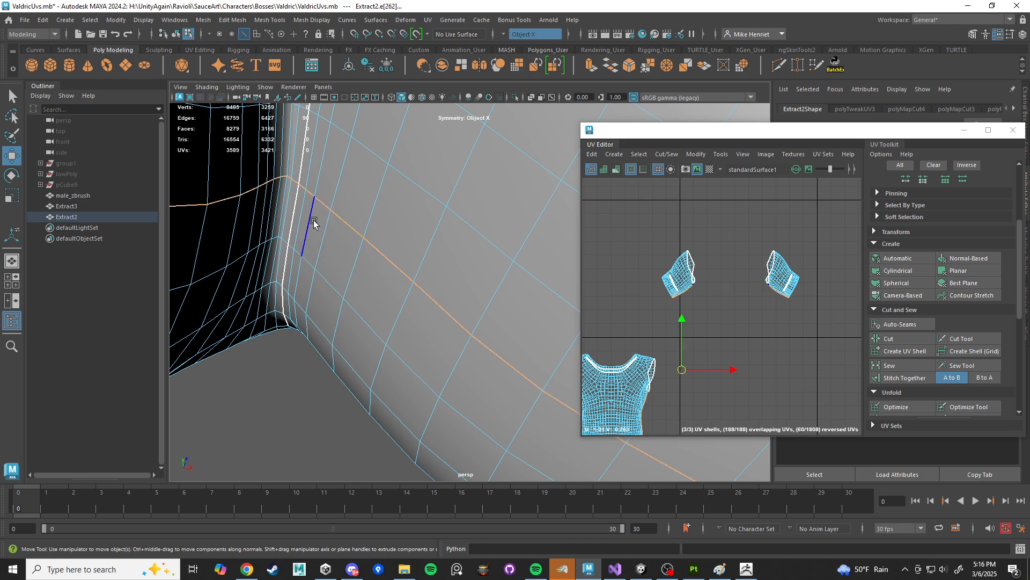
scroll(344, 241, "down", 5)
left_click_drag(392, 258, 372, 231, "alt")
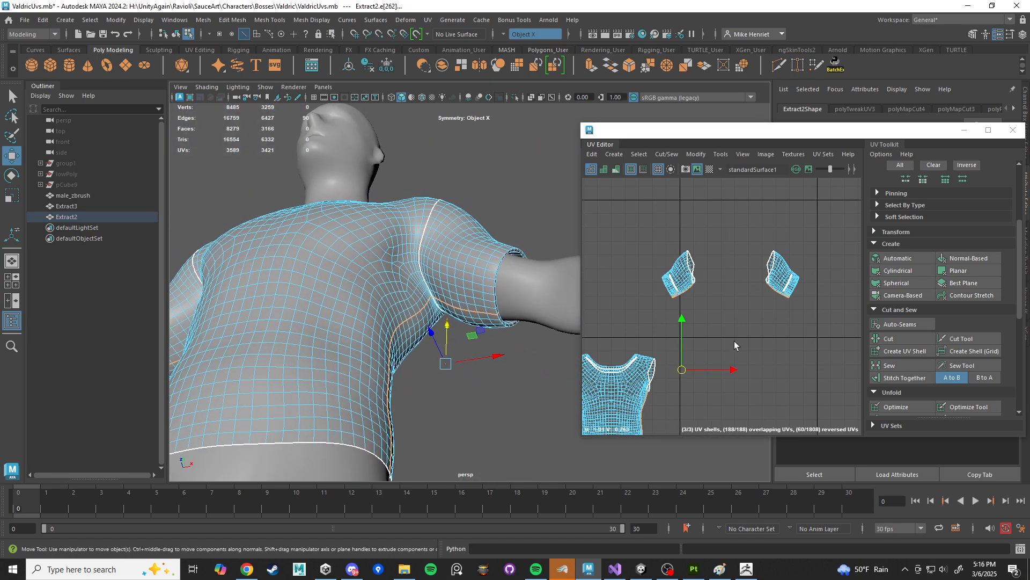
left_click(896, 365)
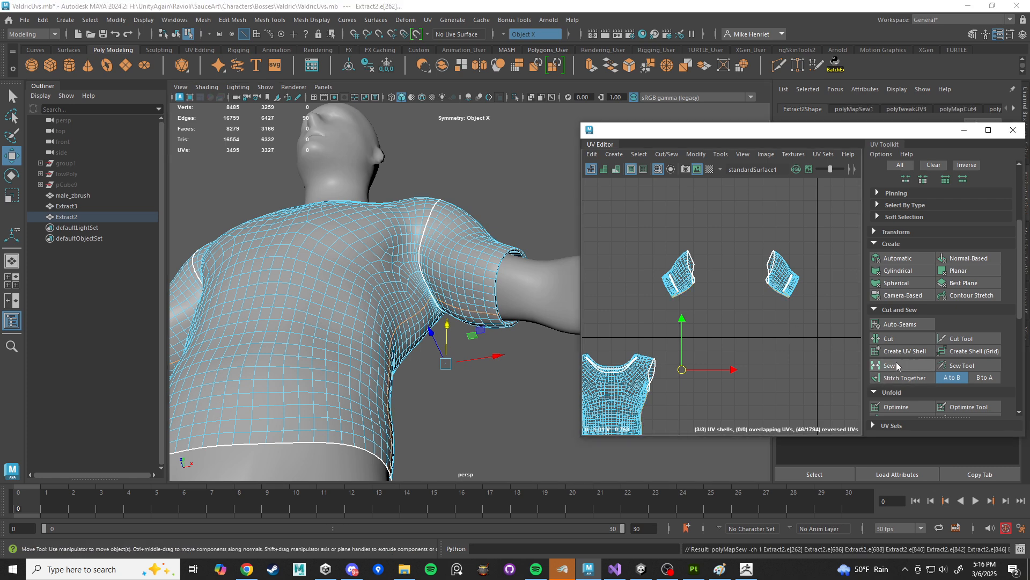
Step: Select both sleeve UV shells without their underside seam and unfold them
scroll(457, 296, "up", 5)
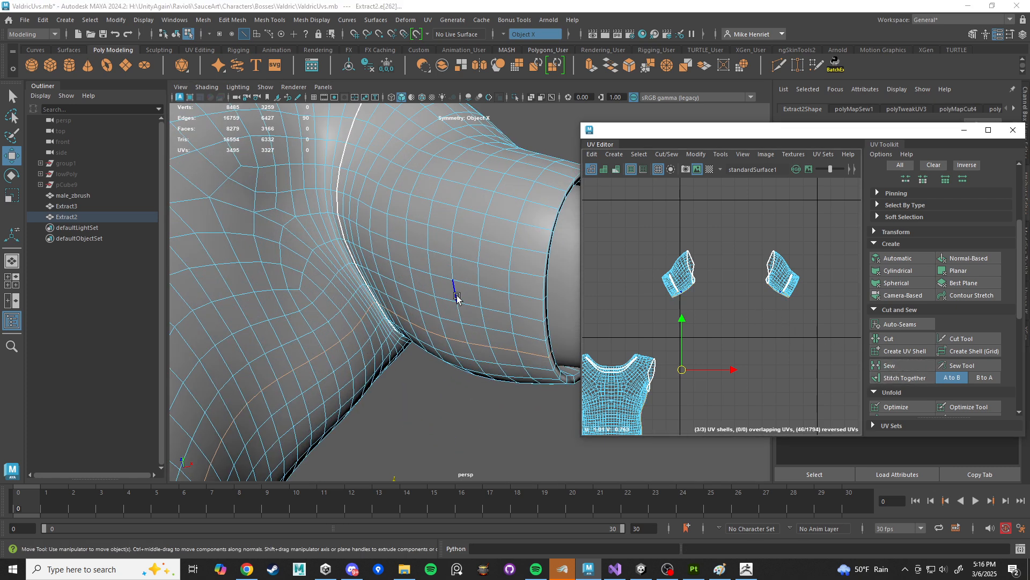
left_click_drag(458, 296, 469, 233, "alt")
right_click_drag(468, 233, 506, 211)
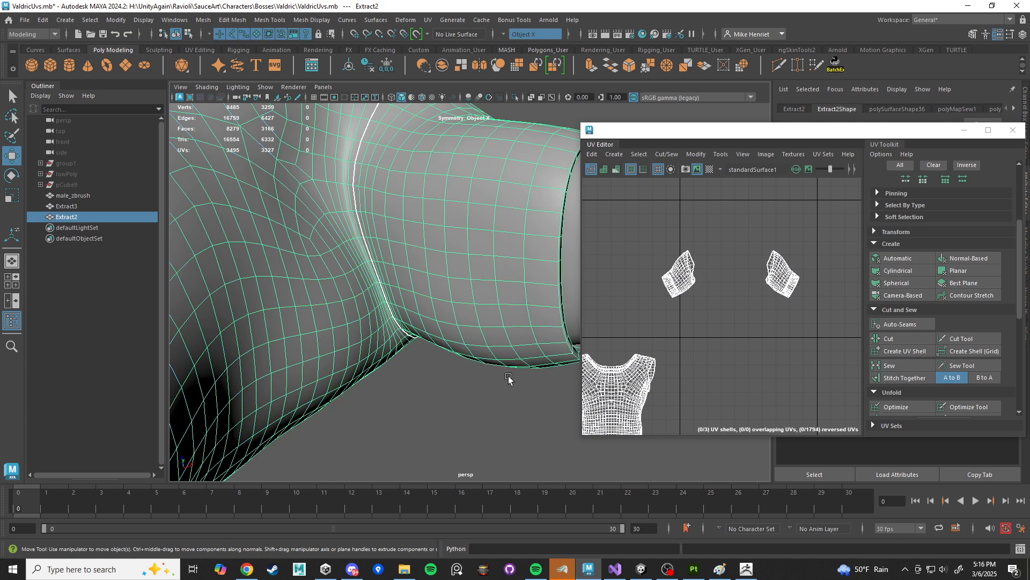
right_click_drag(788, 281, 762, 268)
left_click(787, 279)
scroll(796, 302, "up", 4)
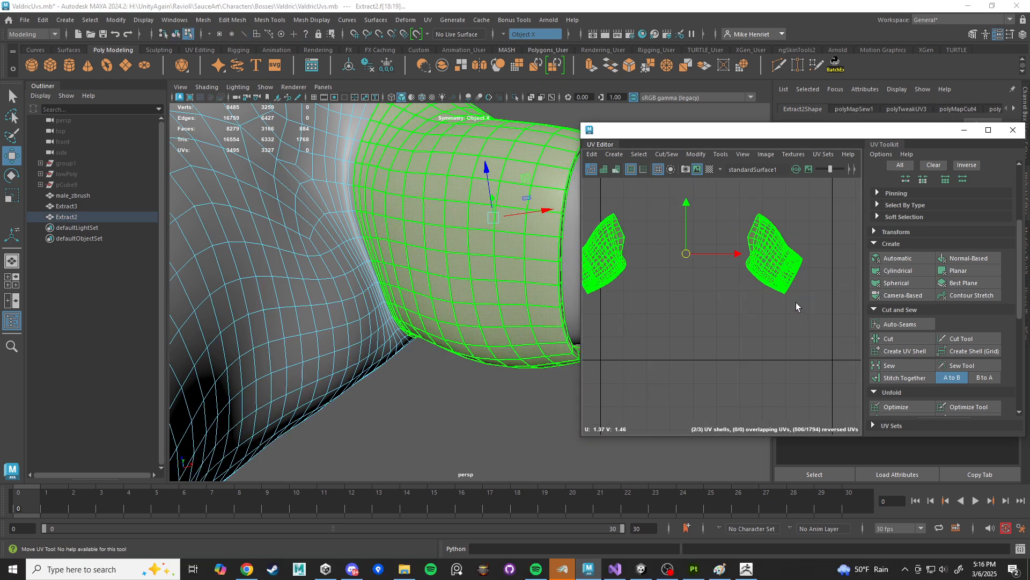
scroll(796, 306, "up", 2)
left_click(784, 379)
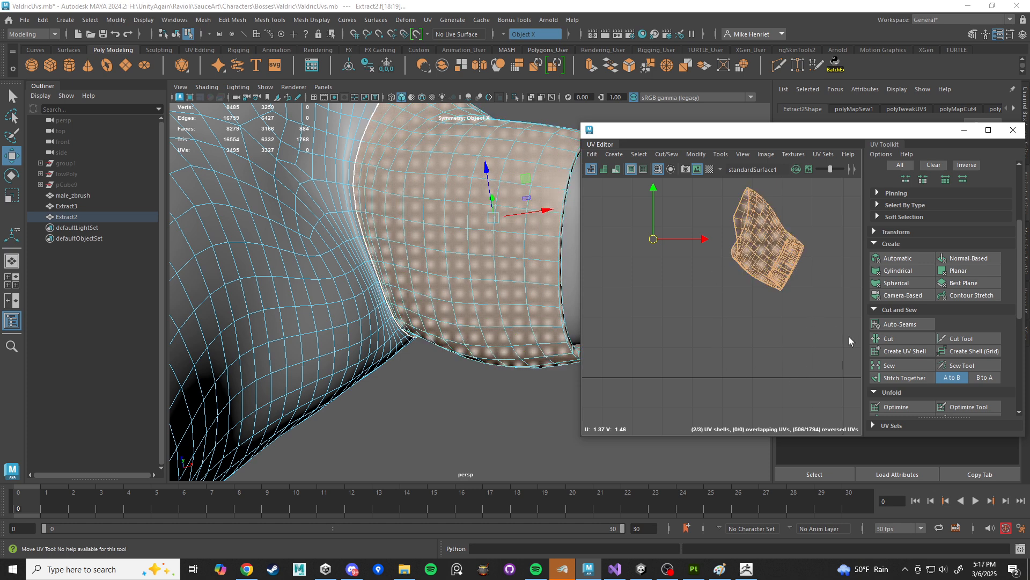
scroll(910, 363, "down", 2)
left_click(902, 387)
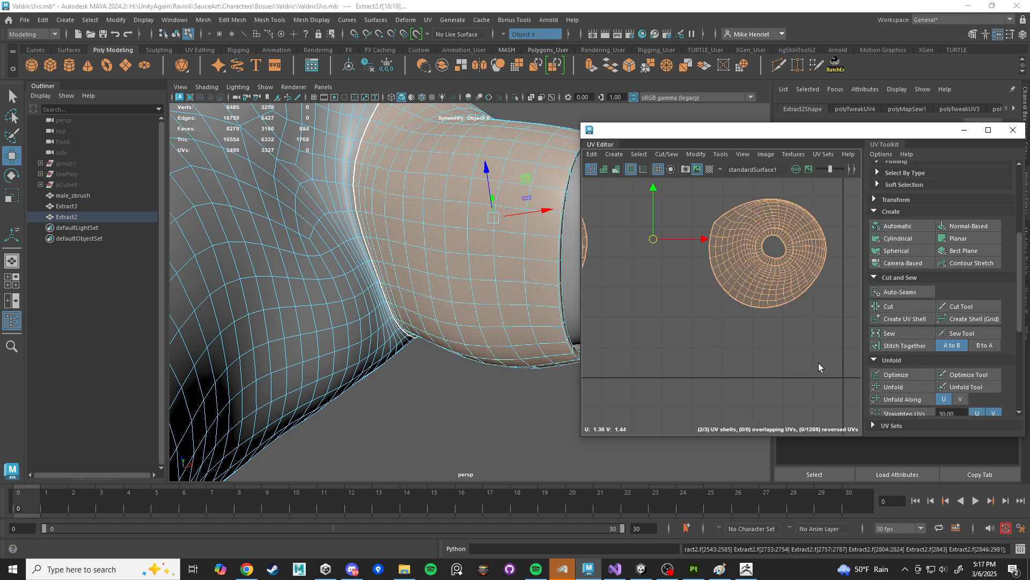
Step: Clear the selection and examine the grid distortion in the sleeve shells unfolded without an underside seam
scroll(717, 323, "down", 5)
scroll(744, 279, "up", 5)
left_click(793, 300)
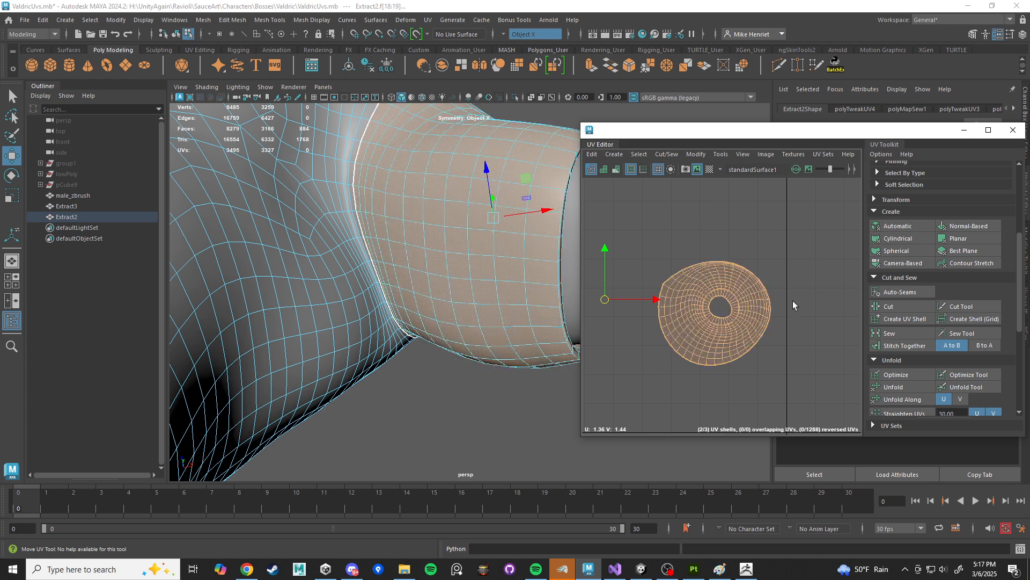
scroll(794, 300, "up", 2)
scroll(791, 301, "down", 2)
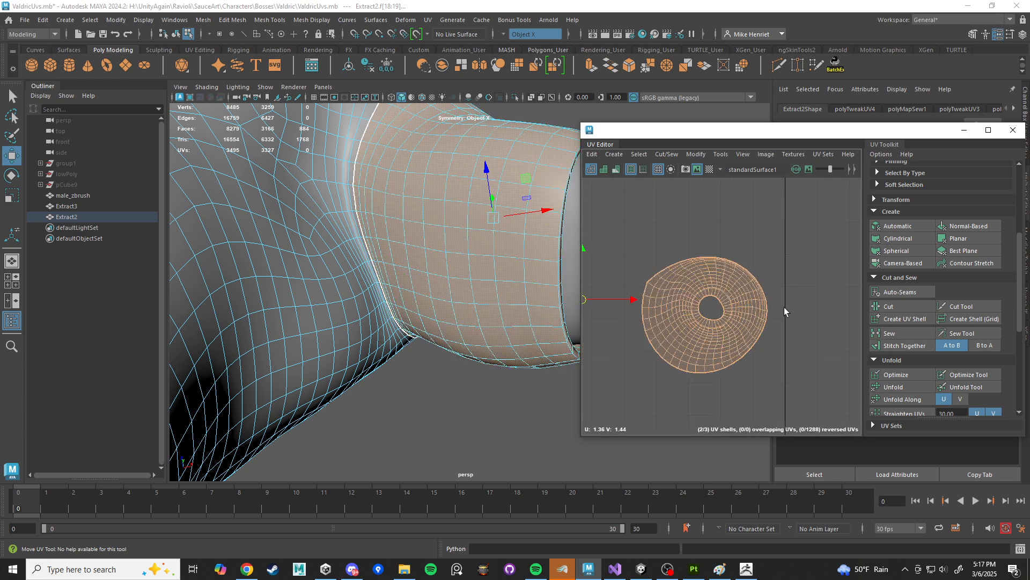
left_click(801, 333)
scroll(802, 331, "down", 3)
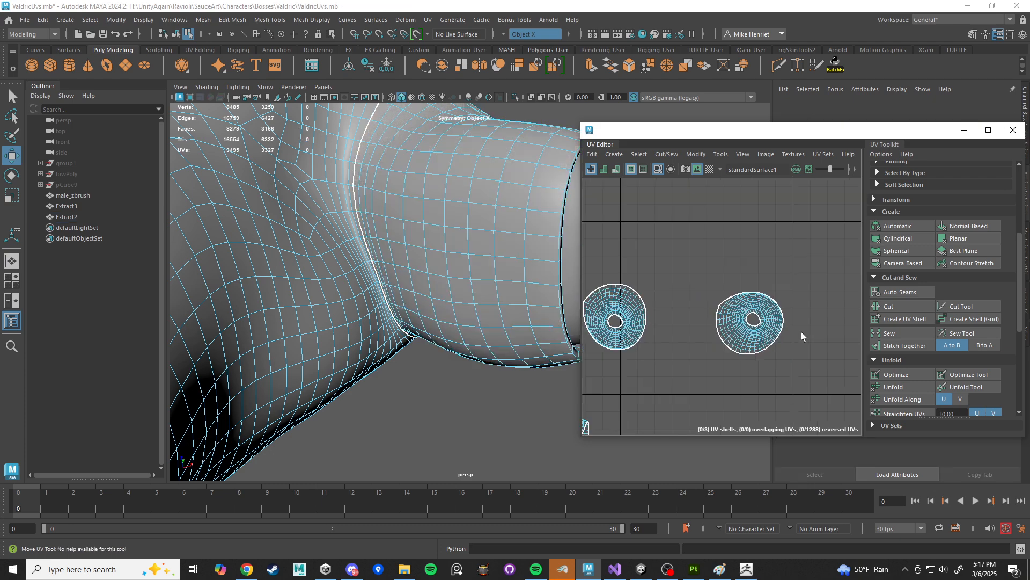
scroll(700, 266, "down", 2)
scroll(758, 328, "up", 2)
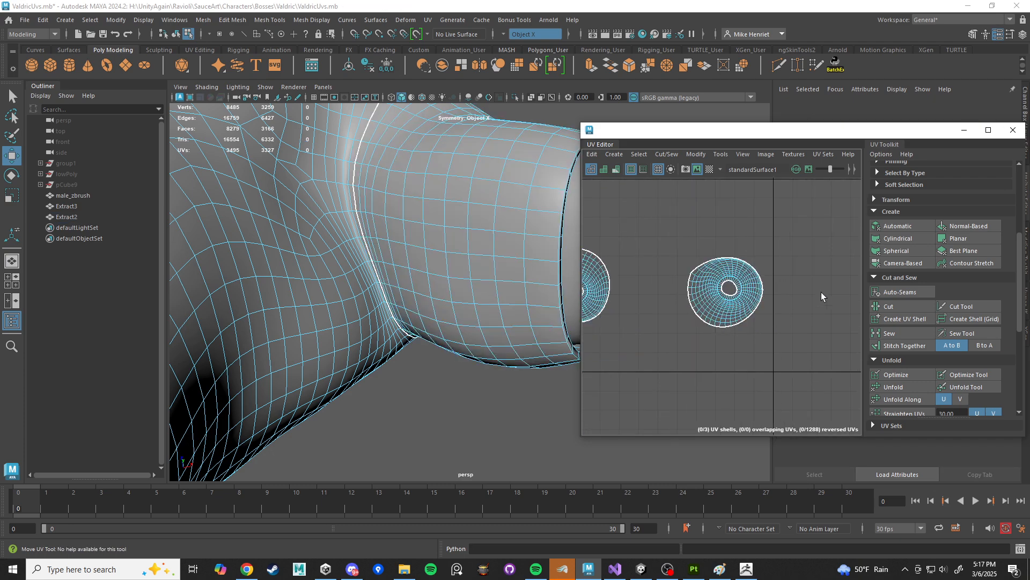
scroll(805, 290, "up", 3)
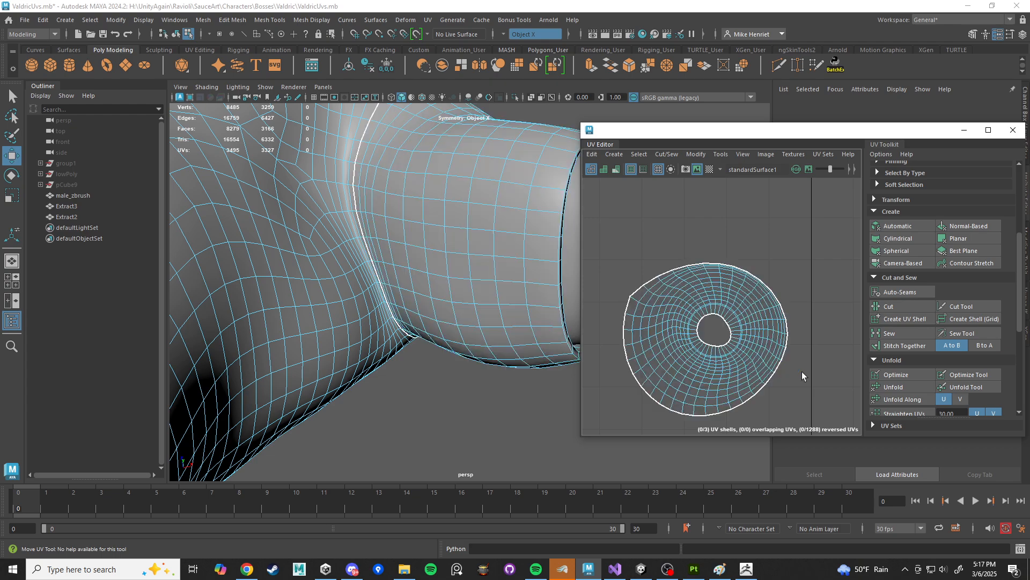
scroll(704, 337, "up", 3)
scroll(730, 328, "down", 5)
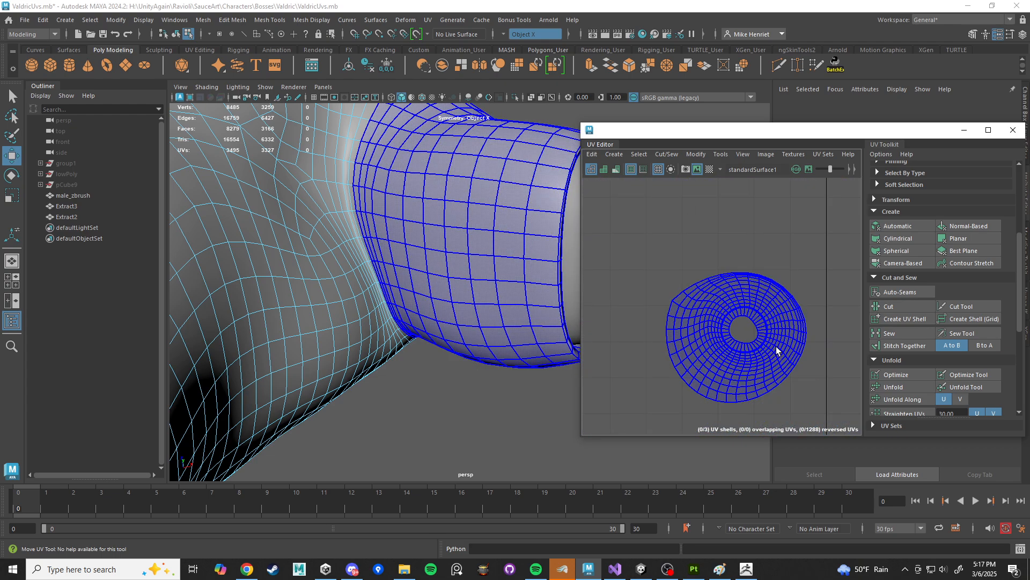
scroll(749, 327, "up", 3)
scroll(714, 317, "down", 3)
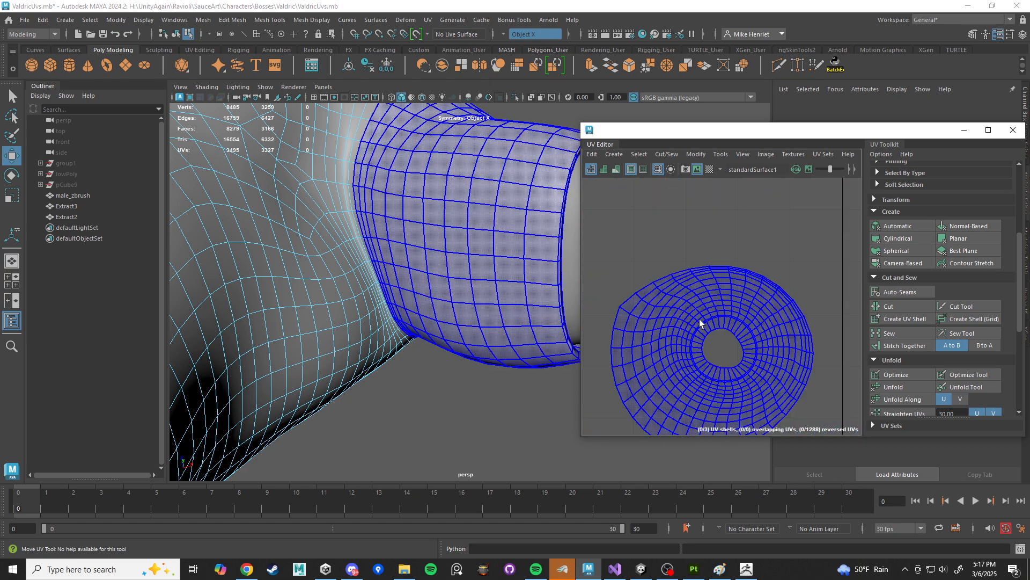
Step: Reselect the symmetrical edge loop along the shirt's side and sleeve underside, and cut the UVs along it again
left_click_drag(518, 303, 465, 201, "alt")
left_click(465, 201)
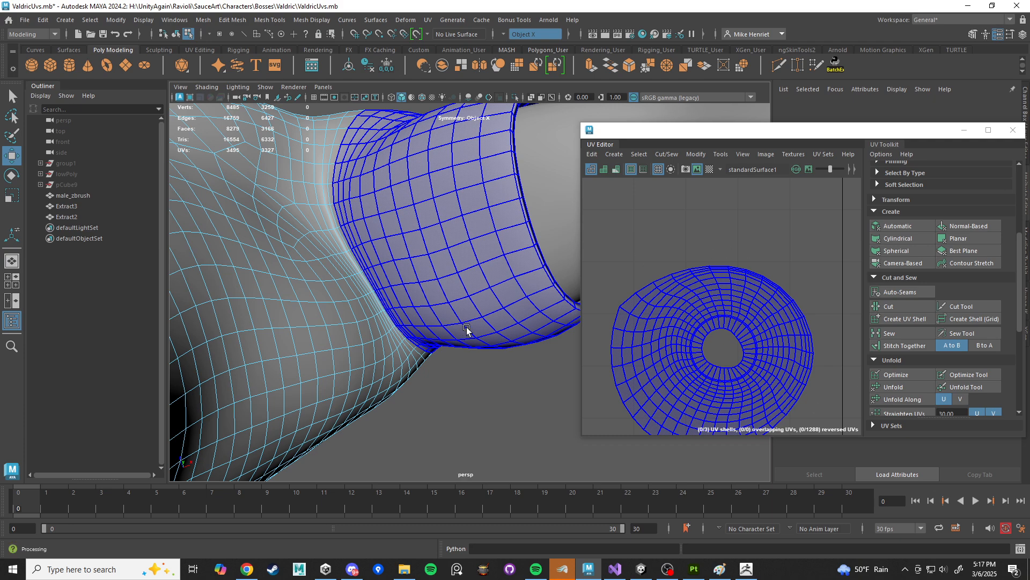
left_click_drag(467, 330, 449, 347, "alt")
right_click_drag(449, 347, 418, 307, "alt")
left_click_drag(423, 327, 410, 255, "alt")
right_click_drag(411, 255, 476, 225, "alt")
left_click_drag(497, 232, 437, 313, "alt")
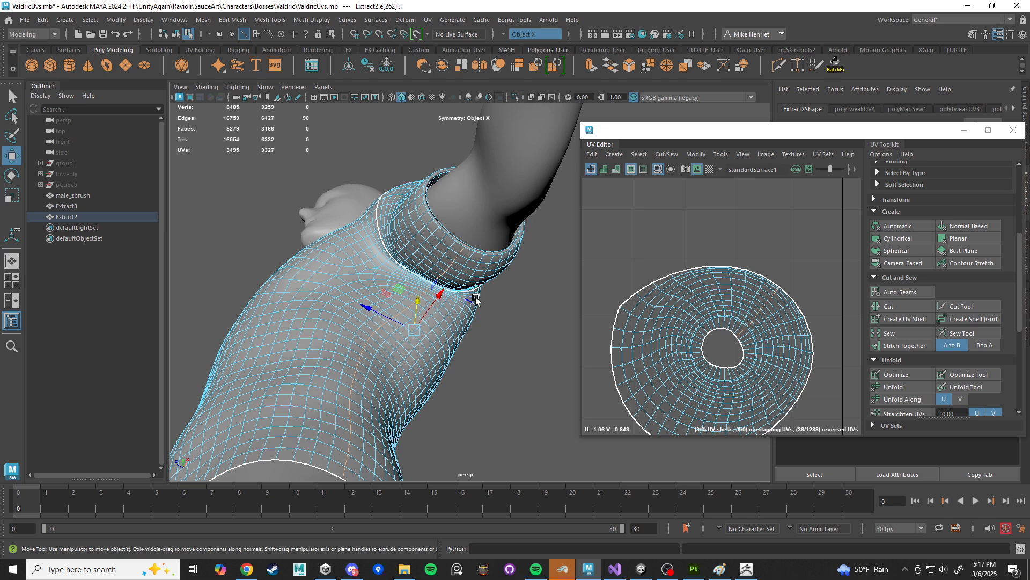
left_click(889, 306)
Step: Select both sleeve UV shells with their underside seam cut and unfold them flat
mouse_move(748, 306)
right_mouse_down()
mouse_move(706, 285)
mouse_move(722, 311)
right_mouse_up()
left_click(712, 317)
scroll(716, 343, "down", 4)
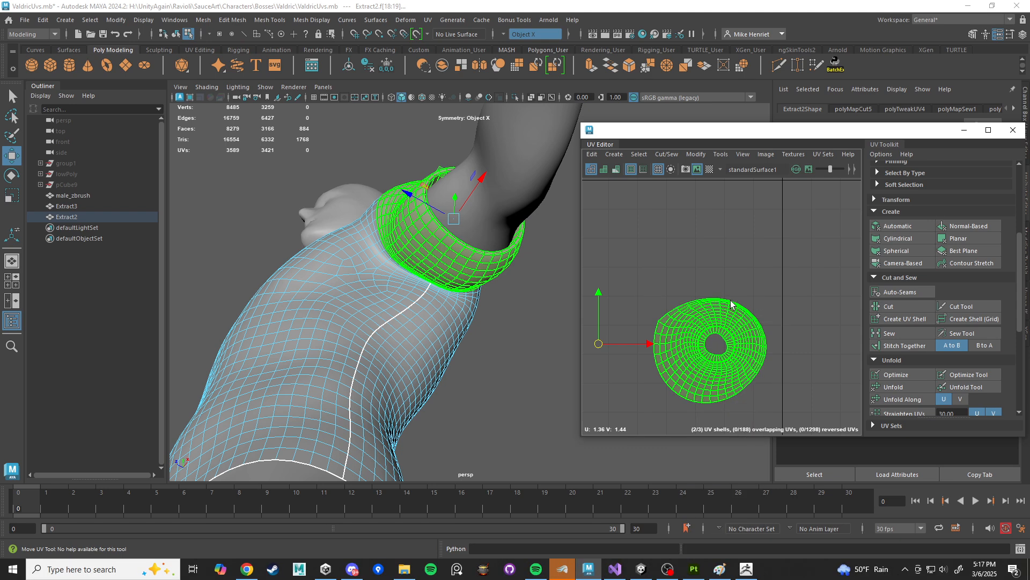
left_click(733, 252)
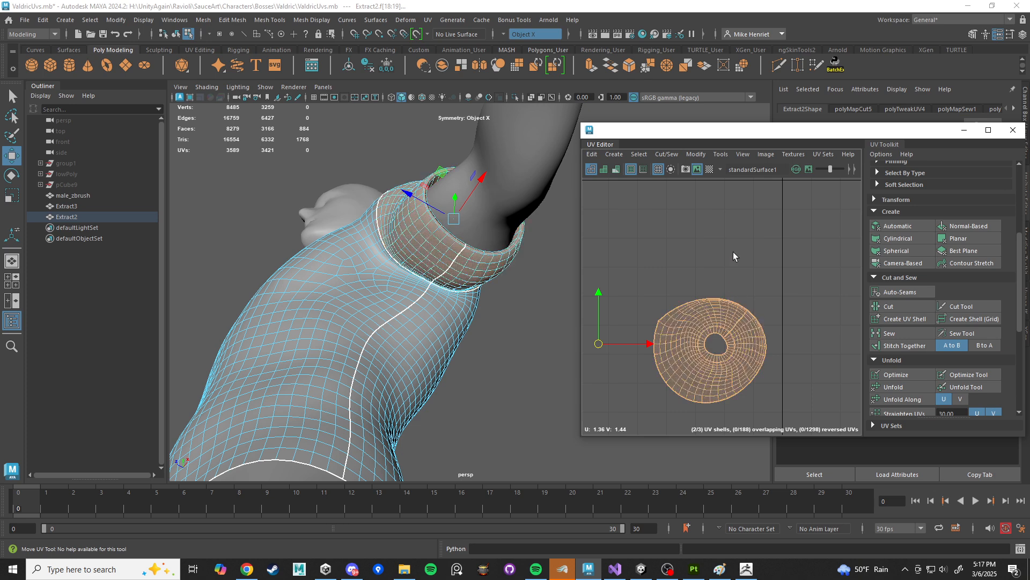
mouse_move(733, 252)
right_mouse_down("shift")
mouse_move(708, 226)
mouse_move(731, 253)
right_mouse_up("shift")
left_click(902, 387)
Step: Clear the selection and compare the shapes of both flattened sleeve shells with the torso shell
scroll(753, 335, "up", 3)
left_click(799, 318)
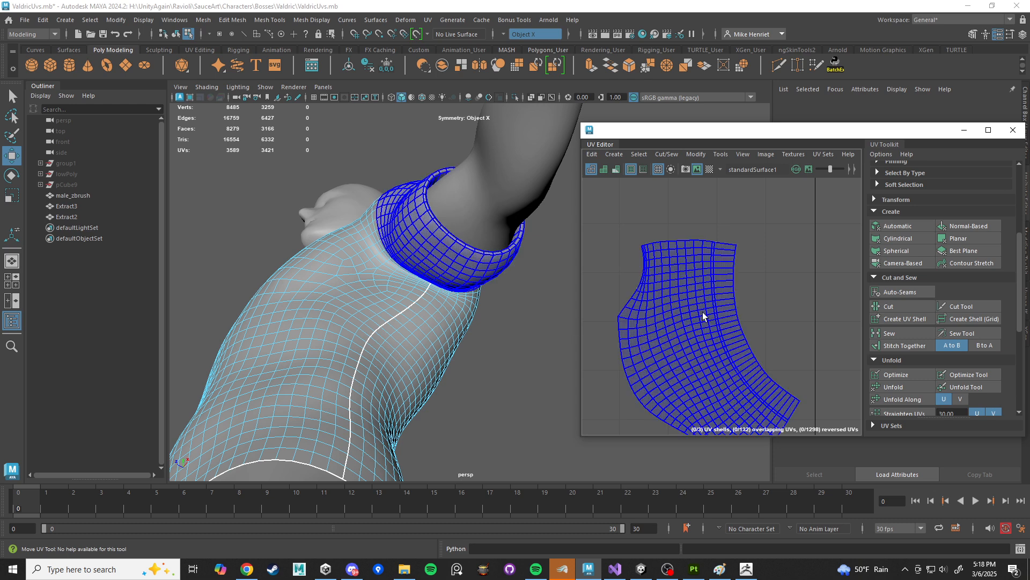
scroll(786, 276, "down", 6)
left_click(732, 292)
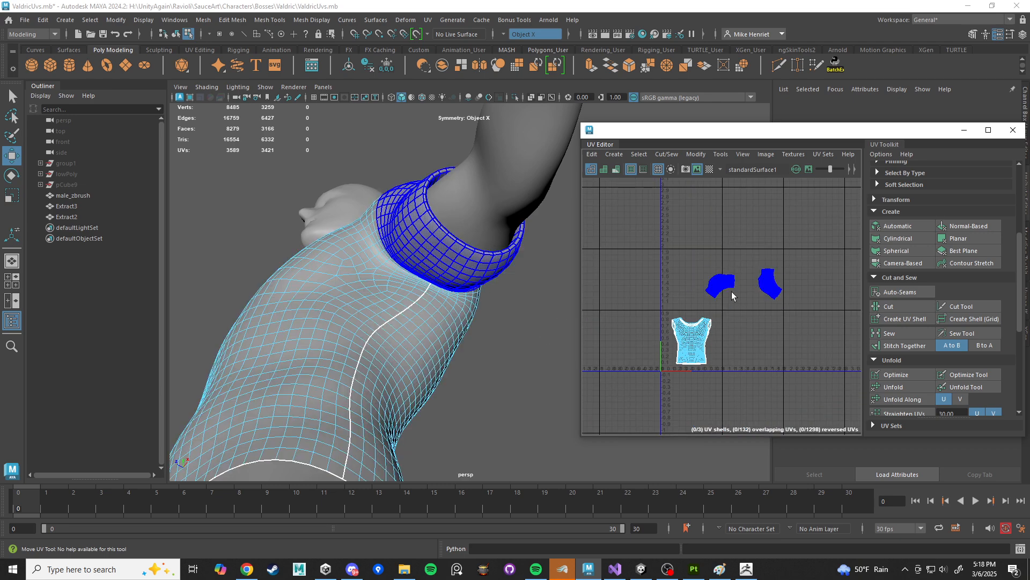
scroll(732, 290, "up", 5)
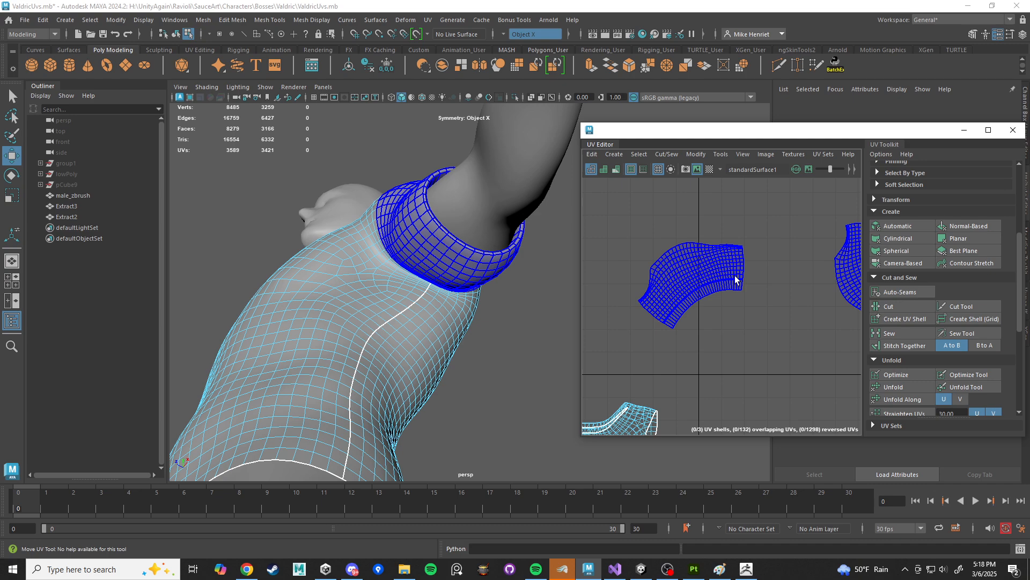
scroll(756, 209, "down", 4)
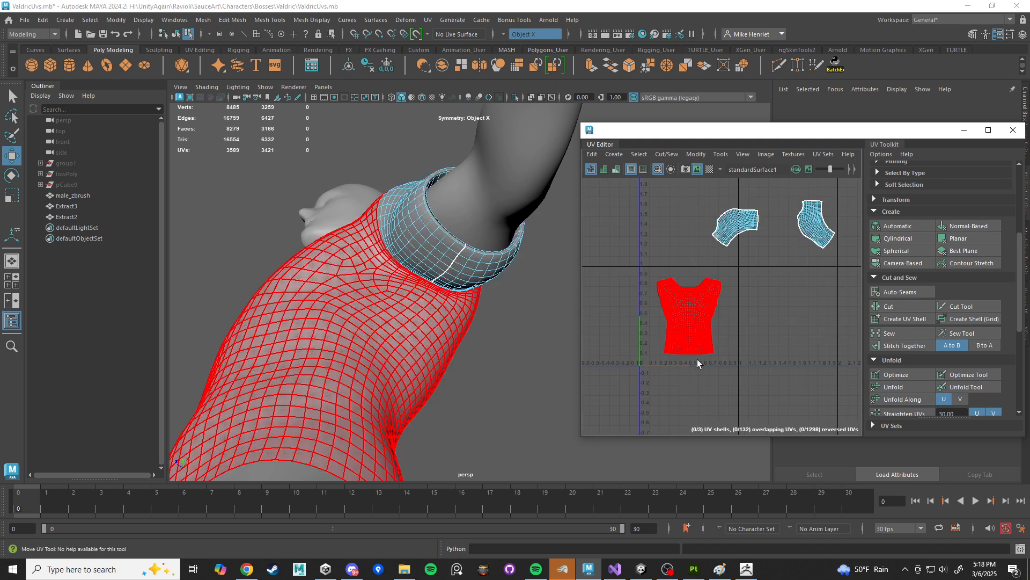
Step: Select the torso UV shell, switch to UV selection and examine its overlapping front and back grid near the side seam
scroll(735, 356, "up", 5)
left_click(661, 281)
scroll(717, 278, "up", 5)
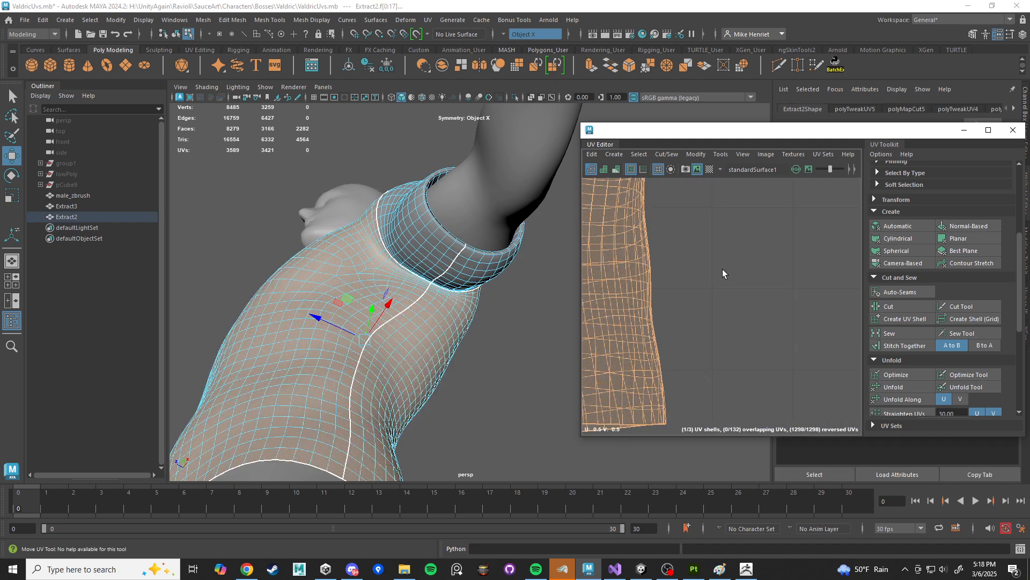
scroll(722, 270, "down", 4)
scroll(712, 297, "up", 4)
right_click_drag(711, 299, 804, 314)
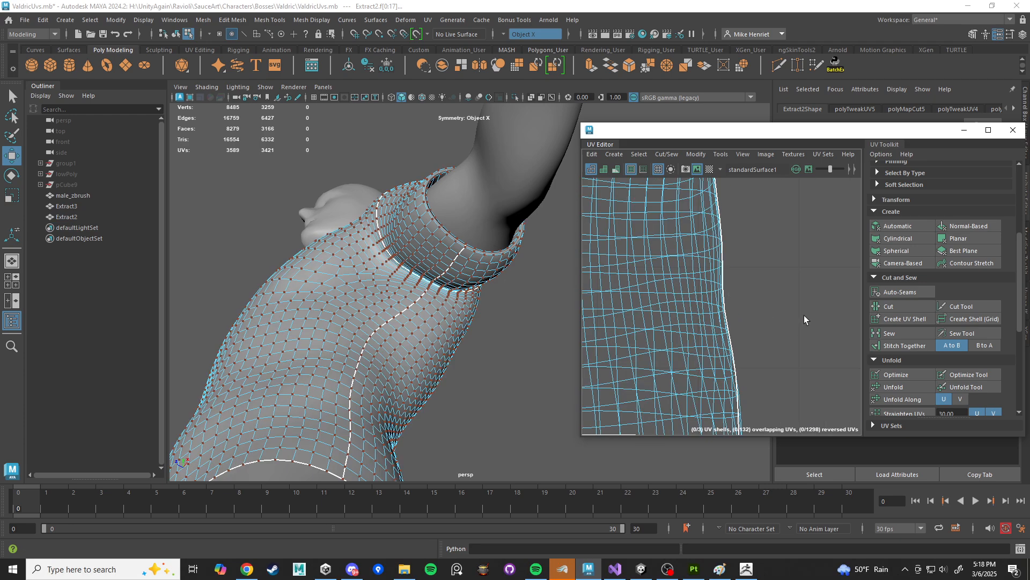
scroll(778, 304, "down", 6)
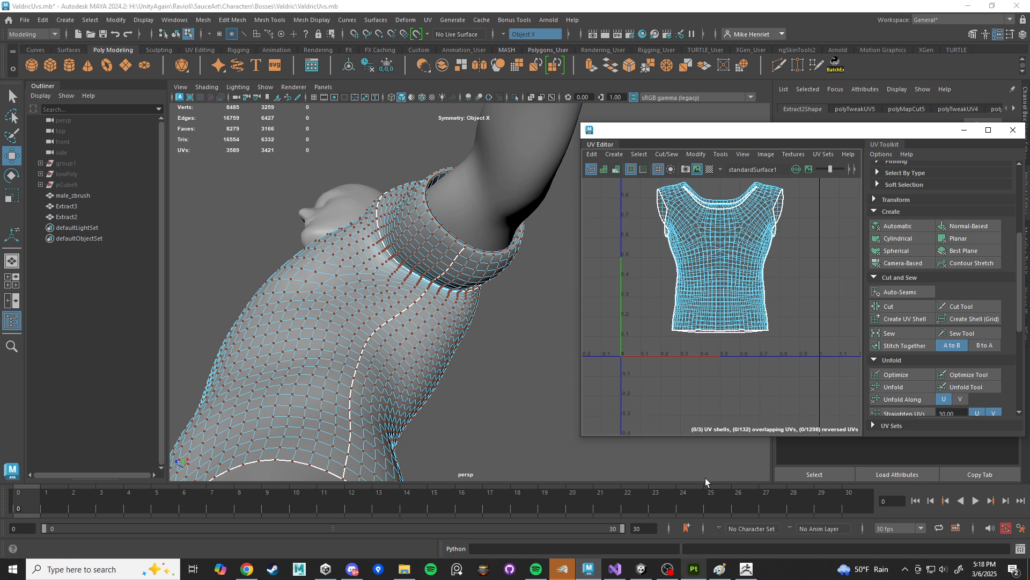
Step: Switch to Substance 3D Painter, examine the textured knight and its UV layout, and return to Maya
left_click(694, 569)
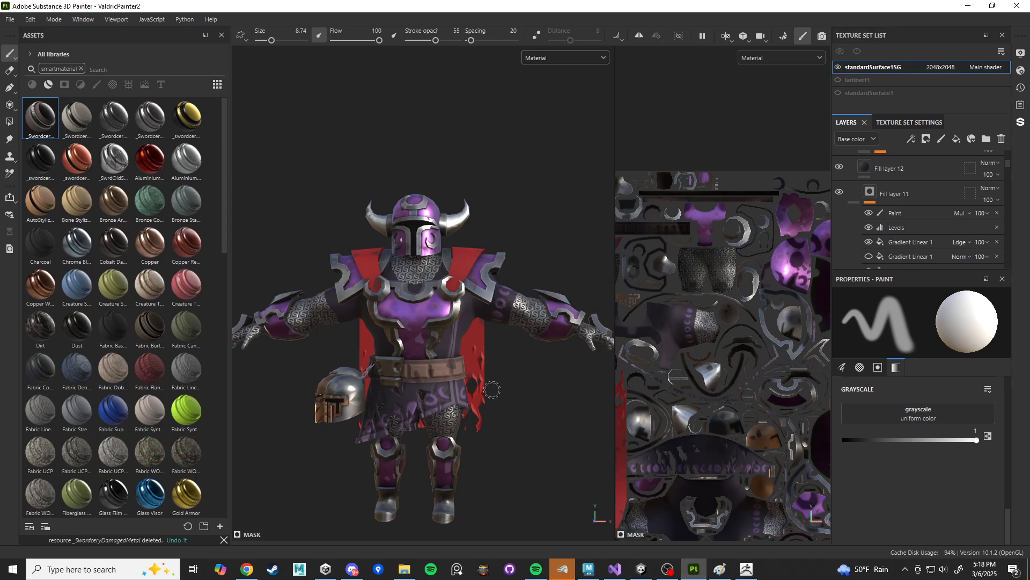
left_click_drag(513, 405, 499, 402, "alt")
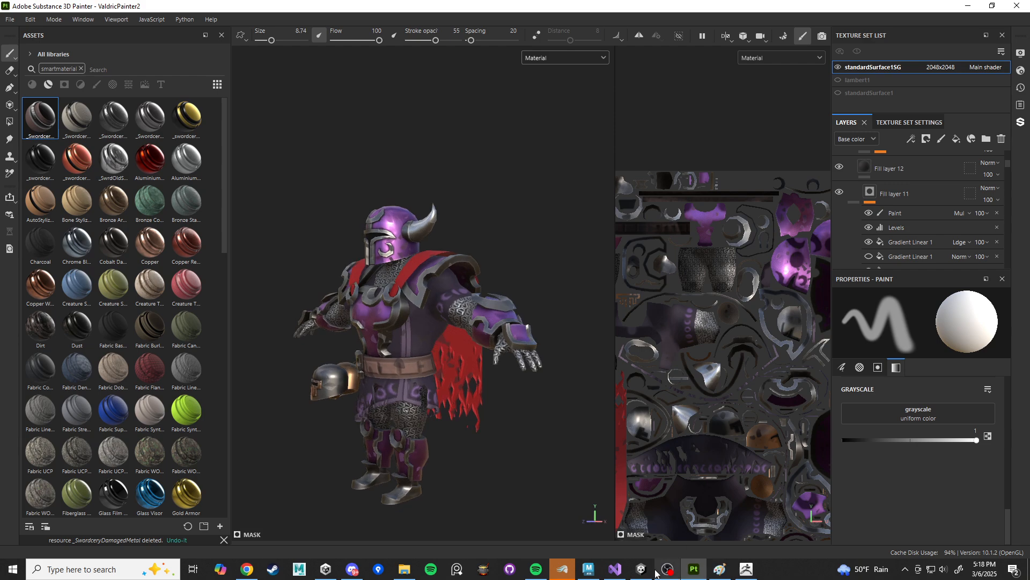
left_click(589, 569)
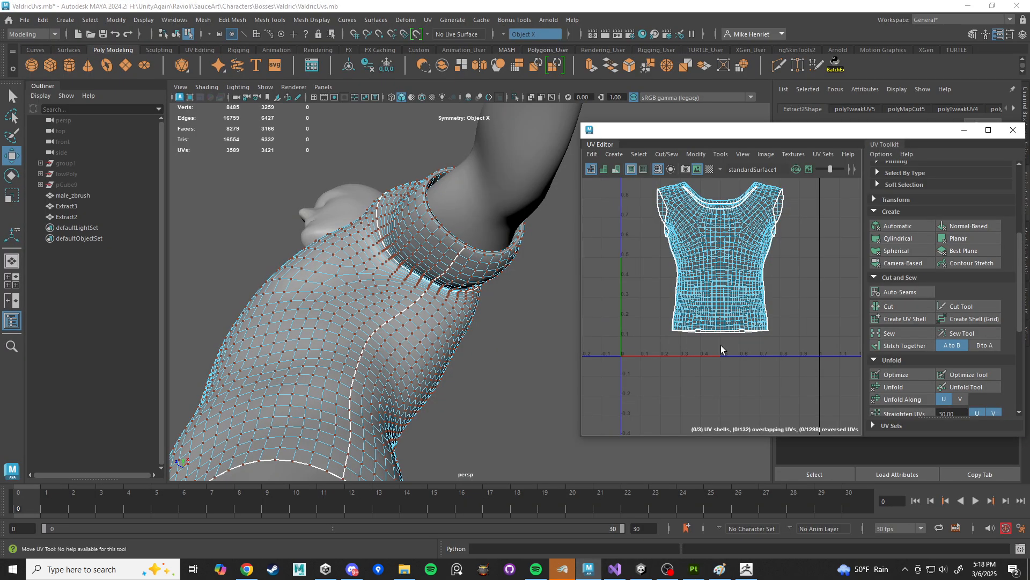
Step: Select small patches of UVs near the bottom of the torso shell and locate them on the shirt's lower back
left_click(756, 316)
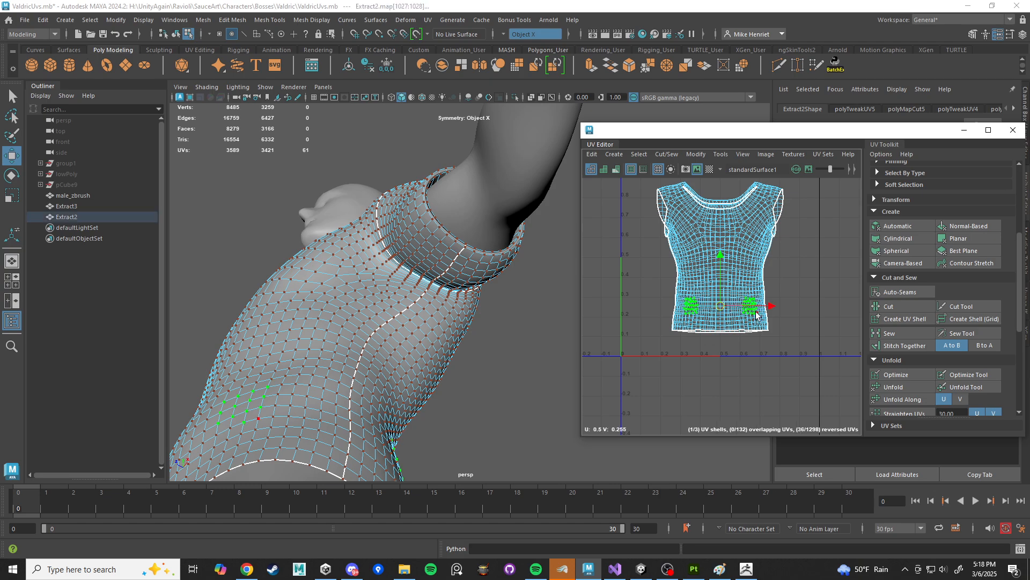
left_click_drag(461, 367, 321, 325, "alt")
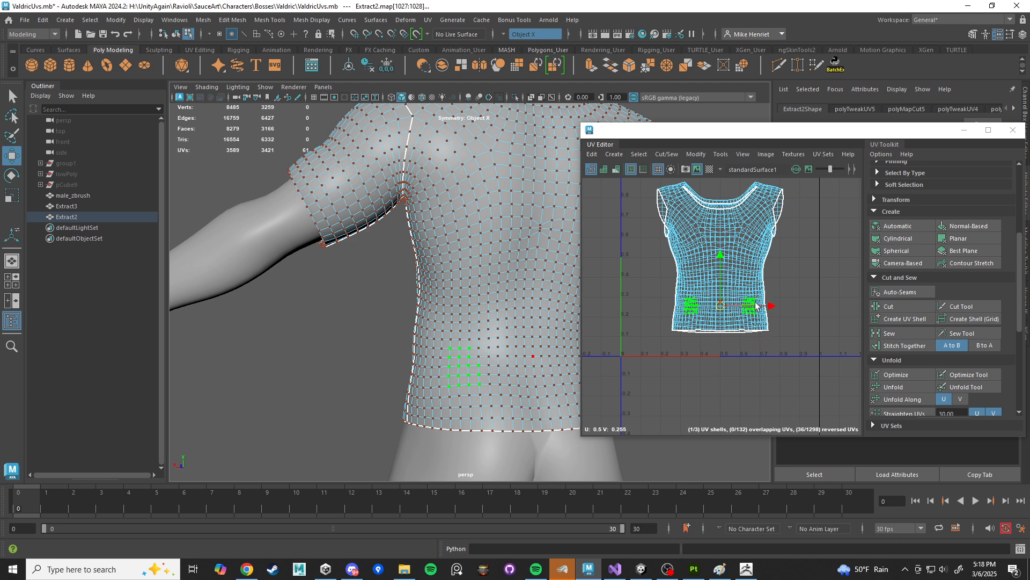
scroll(759, 303, "up", 5)
left_click_drag(750, 276, 689, 343, "shift")
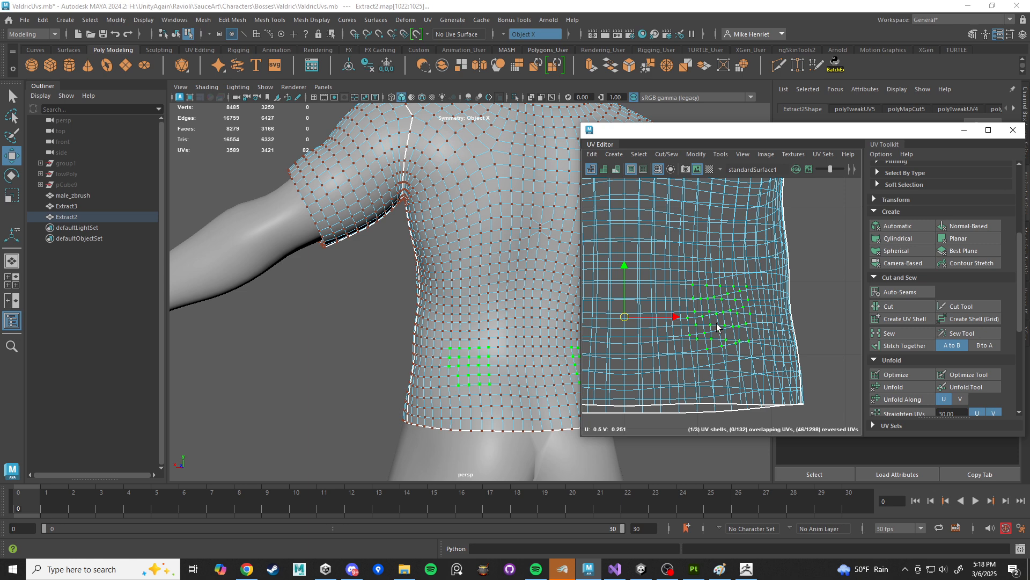
scroll(753, 330, "down", 8)
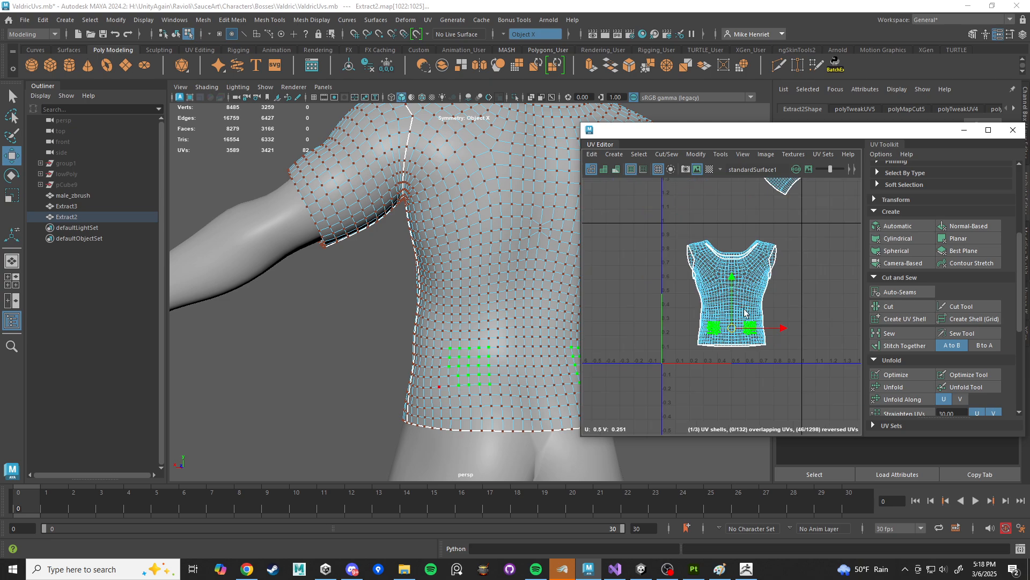
Step: Switch to edge selection at the shirt's shoulder, check the shoulder stitching on a reference shirt photo in Chrome, and return to Maya
left_click_drag(483, 195, 475, 249, "alt")
scroll(713, 305, "up", 5)
right_click_drag(475, 250, 476, 215)
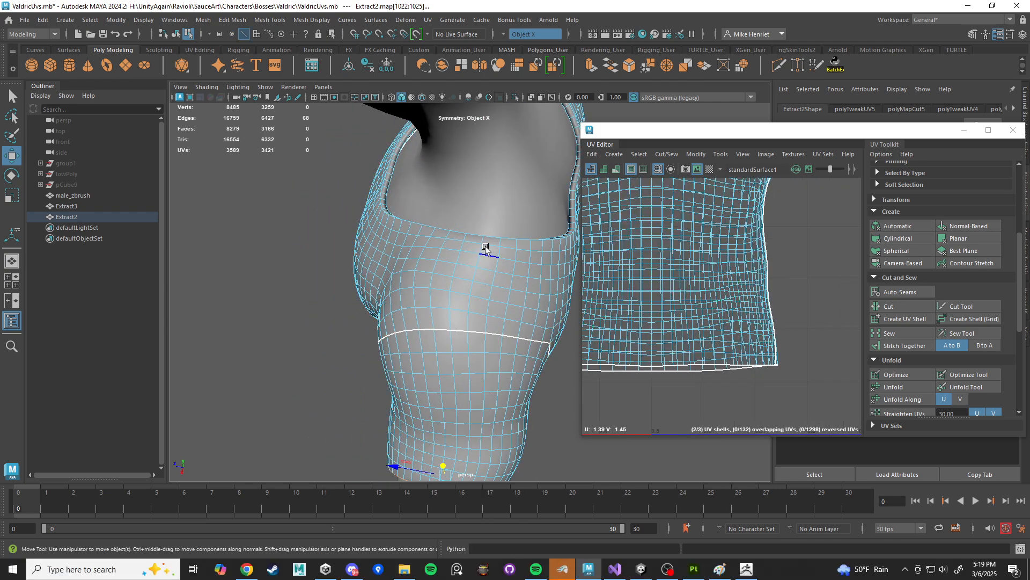
left_click(485, 248)
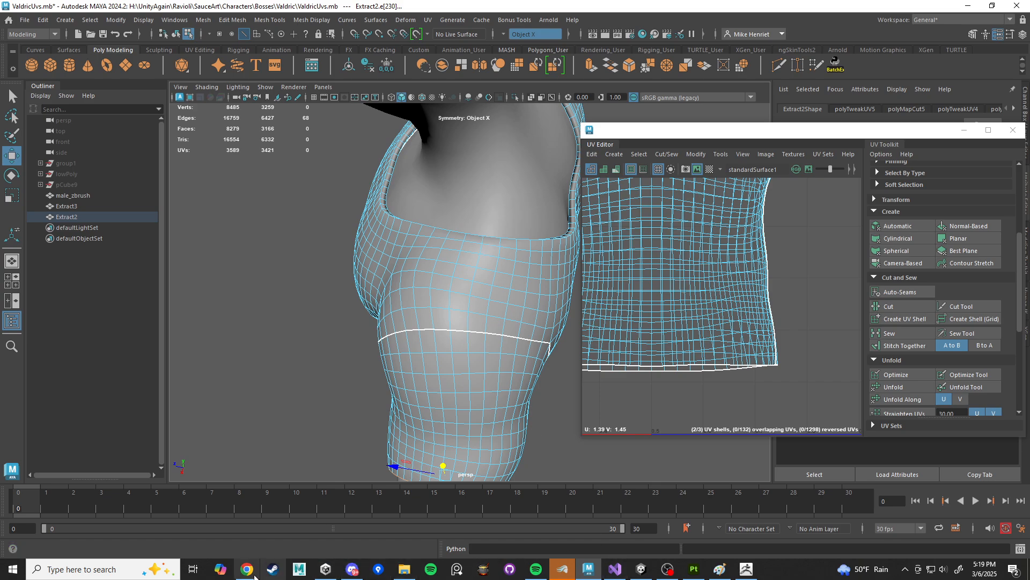
left_click(255, 577)
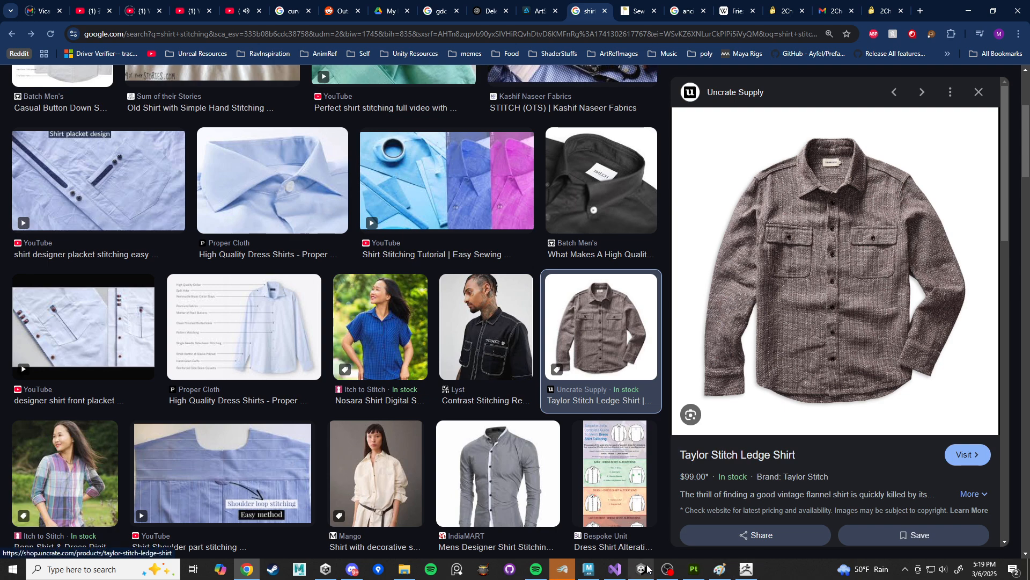
left_click(589, 569)
Step: Select the symmetrical edge line across the tops of both shoulders, excluding the sleeve edges, and cut the torso UVs along it
left_click_drag(535, 277, 464, 322, "alt")
scroll(490, 294, "up", 2)
left_click(510, 329)
double_click(428, 272, "shift")
scroll(428, 272, "down", 5)
left_click_drag(524, 428, 444, 319, "ctrl")
left_click_drag(508, 345, 509, 305, "alt")
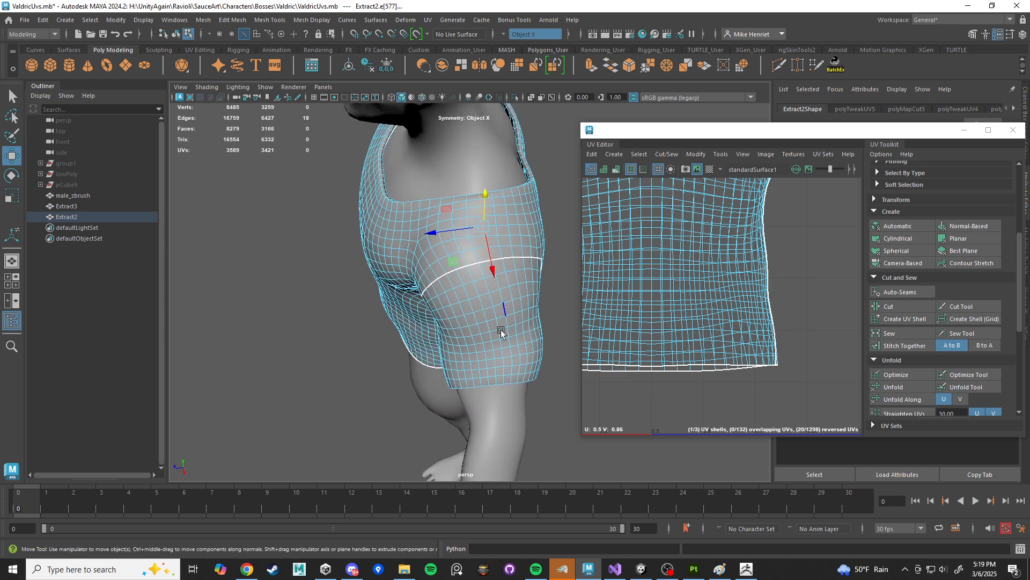
scroll(749, 338, "down", 4)
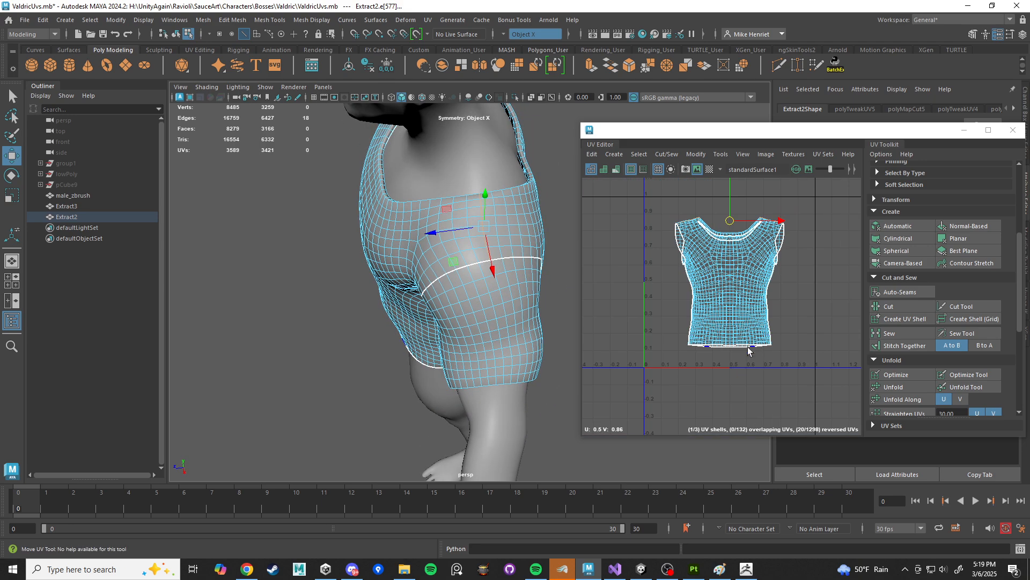
scroll(833, 310, "up", 1)
left_click(900, 307)
scroll(740, 279, "up", 2)
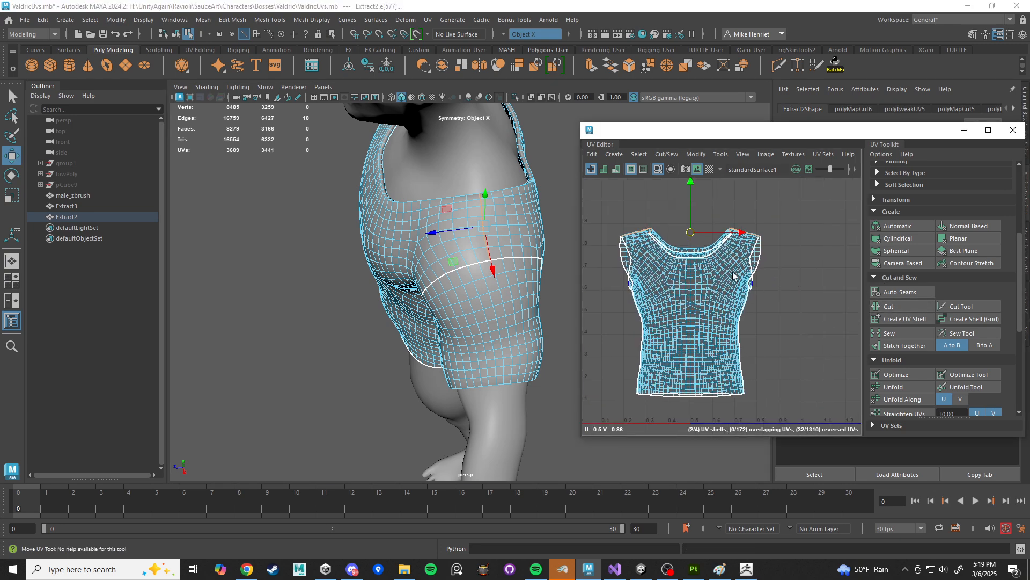
Step: Select the front torso UV shell, unfold it and move it sideways clear of the back shell
right_click_drag(737, 275, 669, 286)
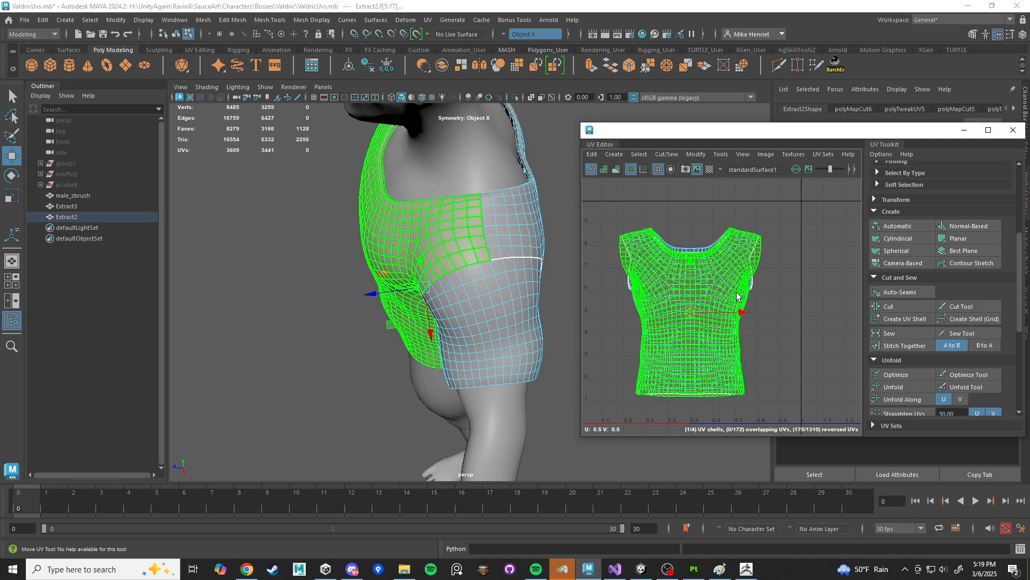
right_click_drag(738, 292, 638, 293, "shift")
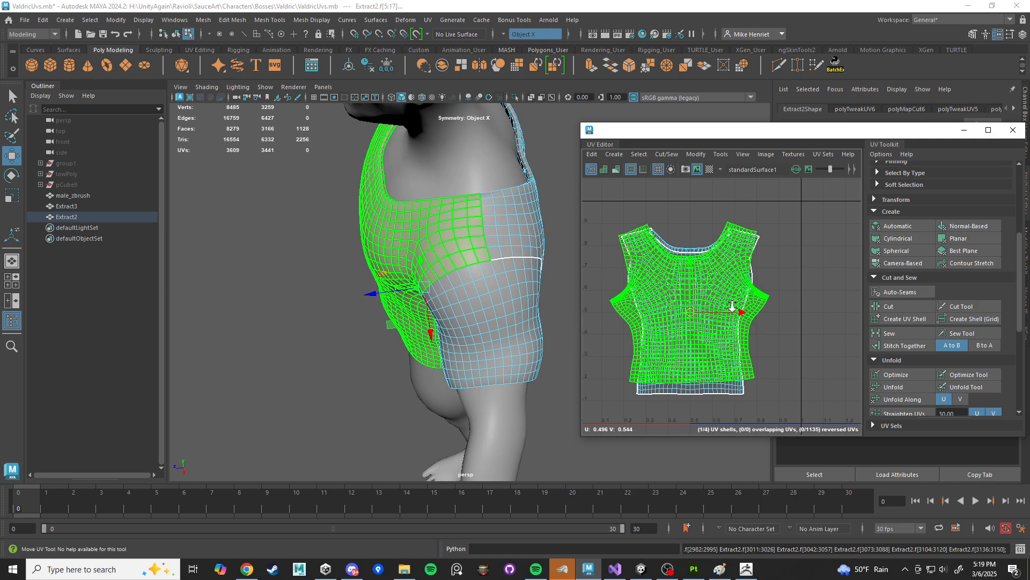
scroll(731, 307, "down", 2)
left_click_drag(704, 307, 841, 318)
Step: Select the back torso UV shell and unfold it flat
left_click(712, 313)
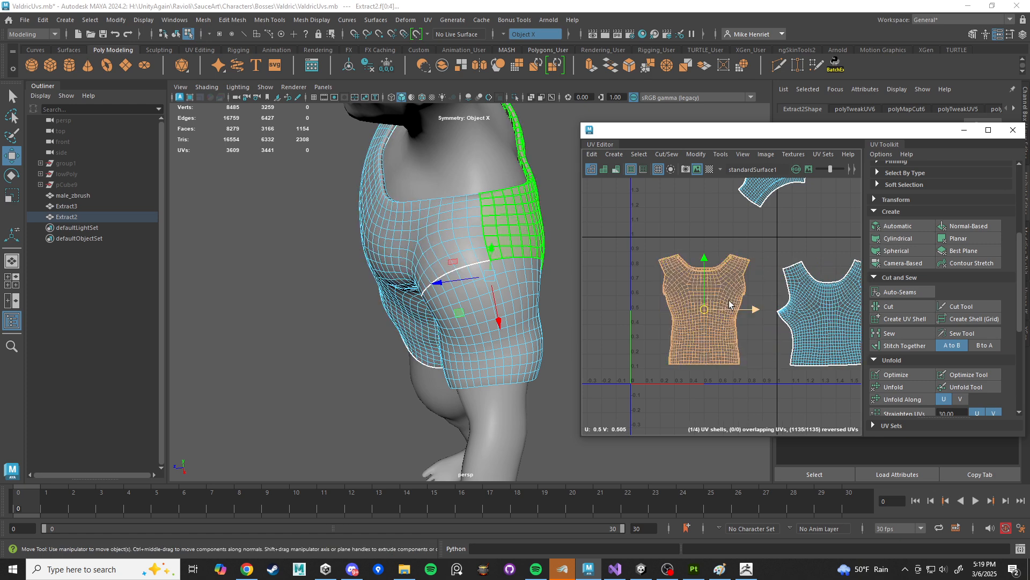
mouse_move(732, 284)
right_mouse_down("shift")
mouse_move(717, 274)
mouse_move(733, 286)
right_mouse_up("shift")
right_click_drag(735, 293, 766, 293, "shift")
left_click_drag(647, 246, 753, 317)
right_click_drag(719, 292, 658, 298)
left_click(685, 288)
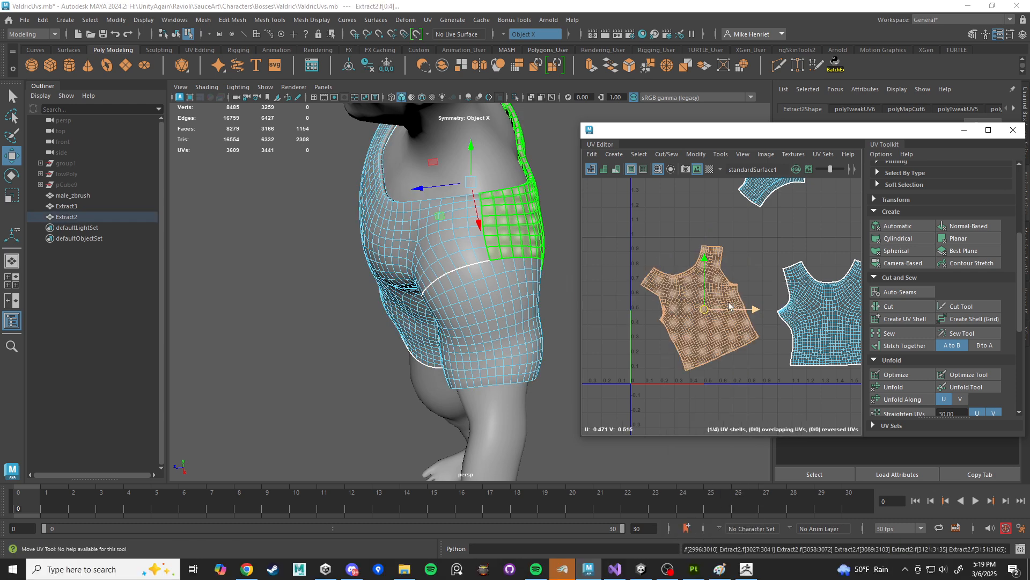
Step: Frame the unfolded back torso shell and rotate it upright with the Rotate tool
scroll(734, 276, "down", 4)
key("f")
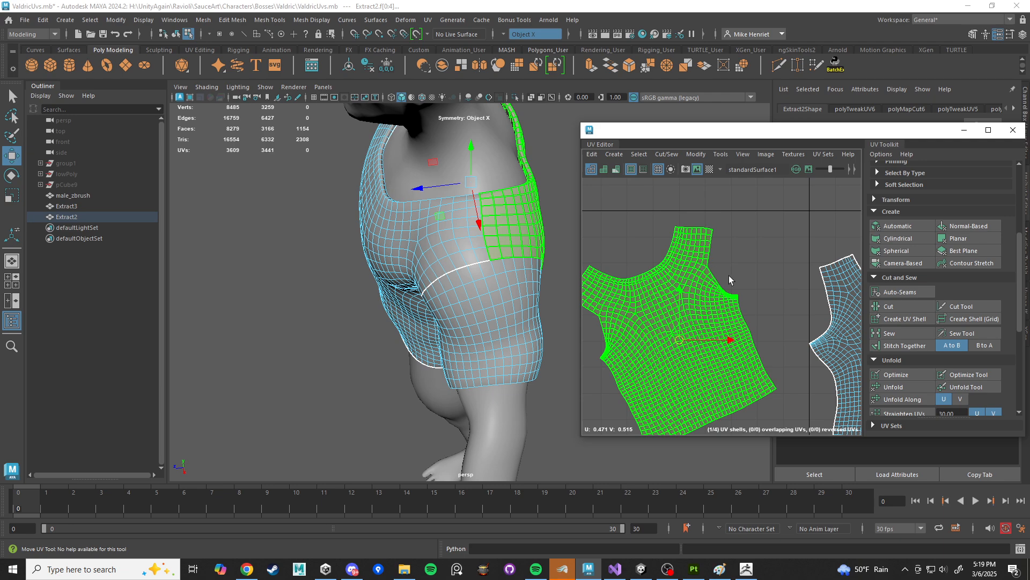
key("e")
left_click_drag(710, 307, 675, 301)
left_click_drag(497, 241, 583, 261, "alt")
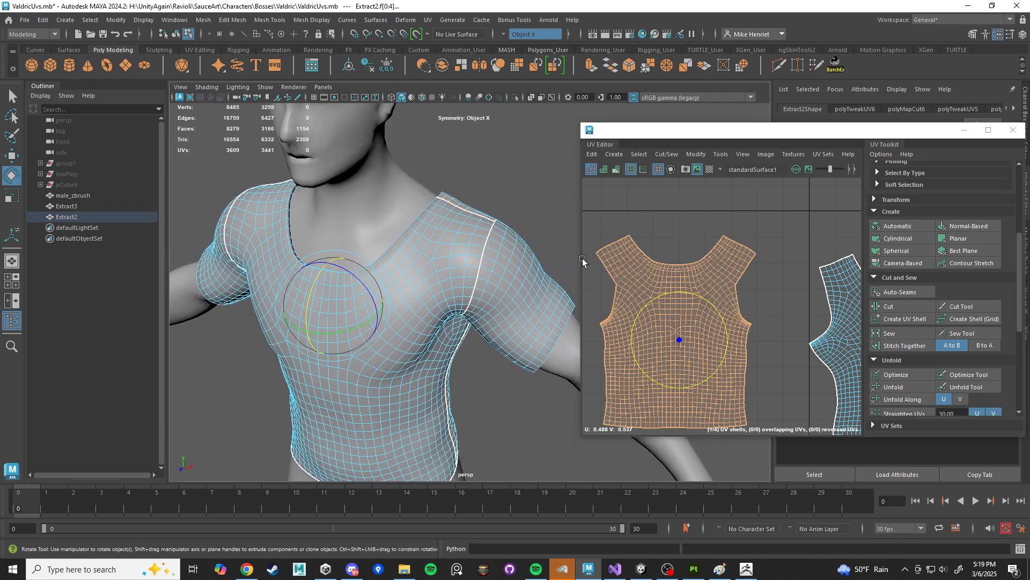
Step: Apply the checker map to the shirt's UVs and inspect the pattern across the torso and sleeve
left_click(710, 170)
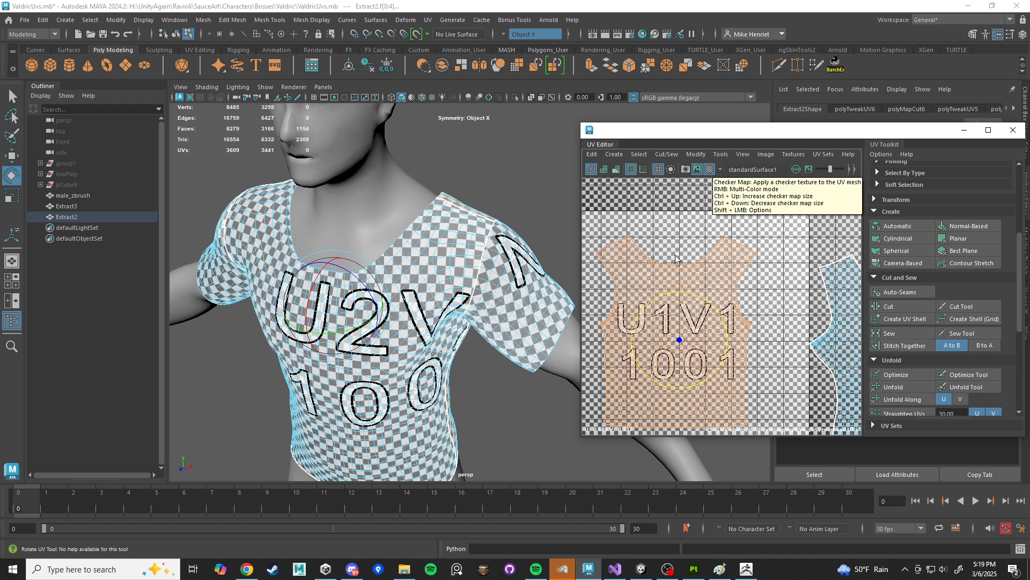
left_click_drag(480, 243, 409, 285, "alt")
scroll(481, 263, "up", 4)
scroll(482, 262, "up", 2)
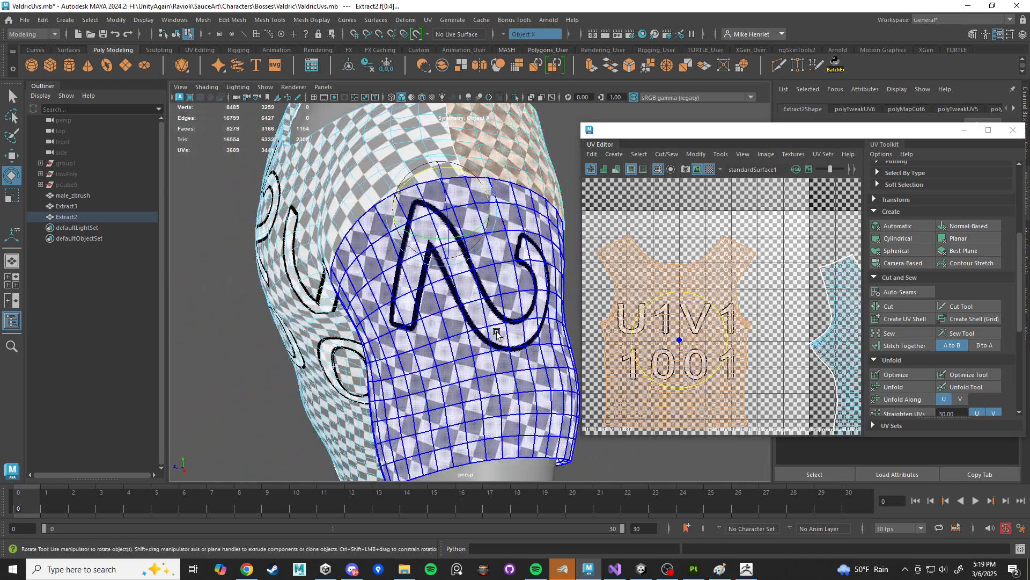
left_click_drag(523, 333, 528, 357, "alt")
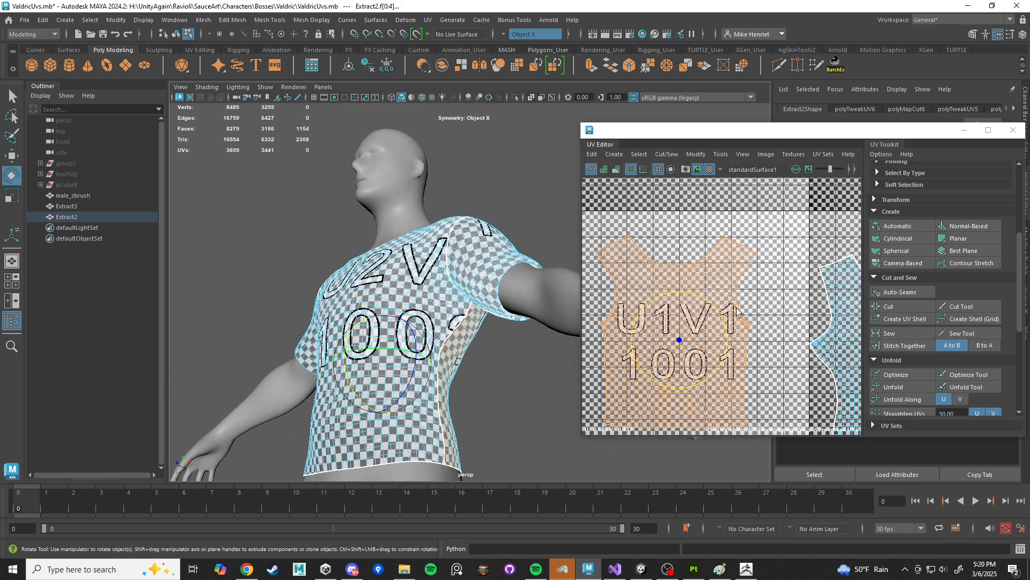
Step: Undo the back shell's rotation and unfold, and examine the checker pattern across the shirt's back
left_click_drag(736, 310, 772, 272)
key("ctrl+u")
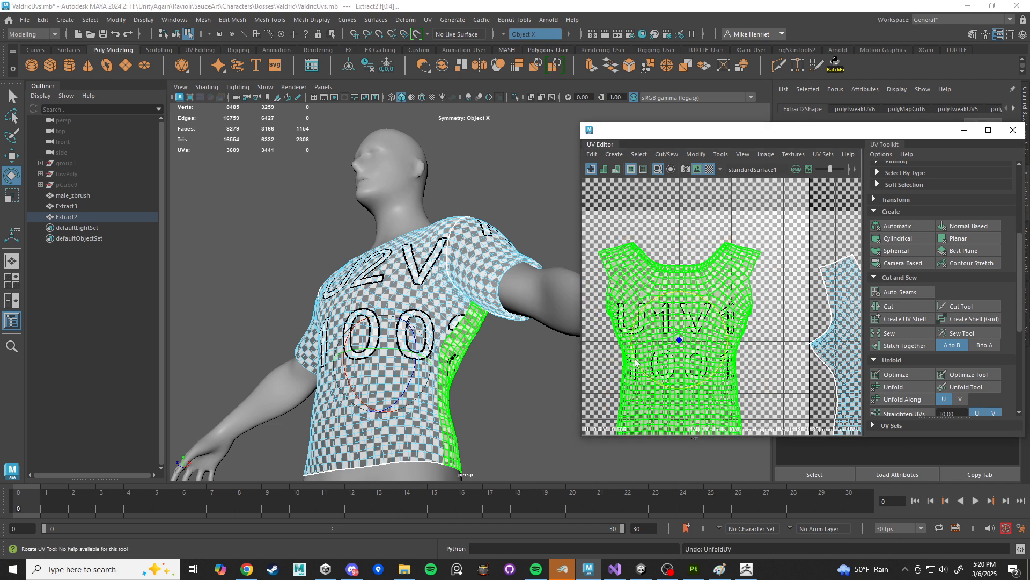
left_click_drag(558, 332, 531, 272, "alt")
scroll(531, 273, "up", 5)
middle_click_drag(532, 272, 454, 246, "alt")
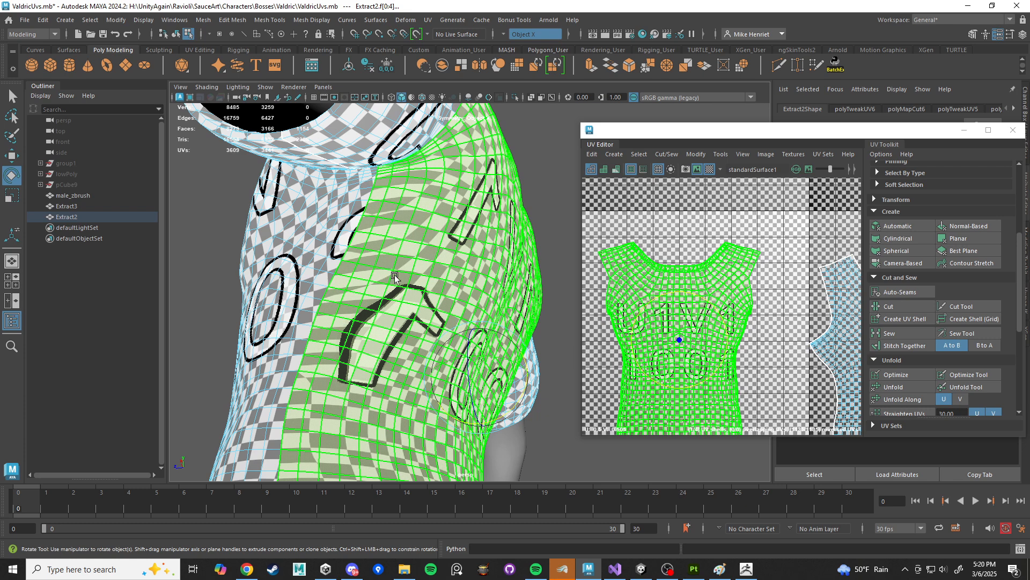
Step: Unfold the back torso UV shell again
key("ctrl+z")
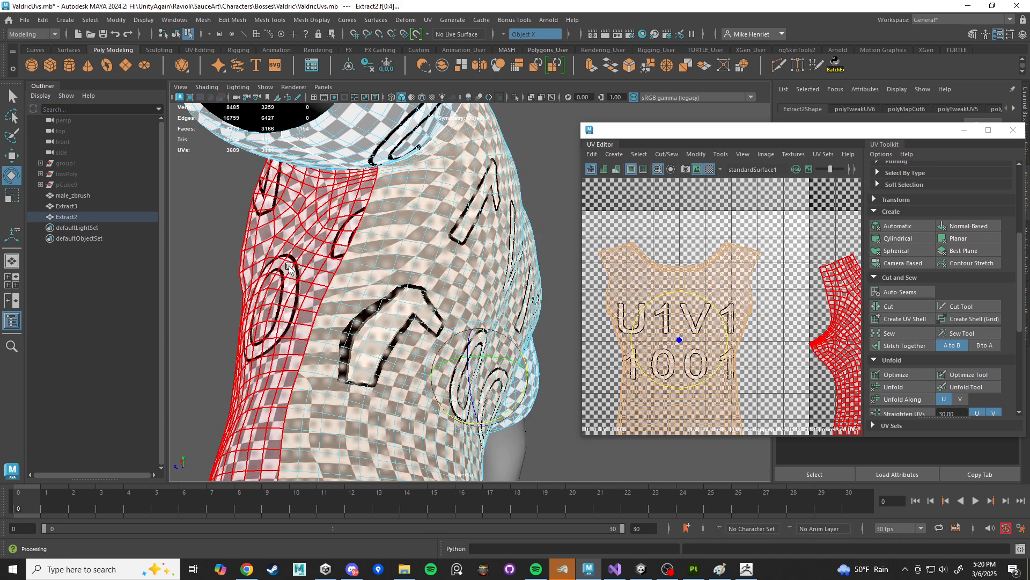
left_click(325, 249)
right_click_drag(683, 281, 589, 303, "shift")
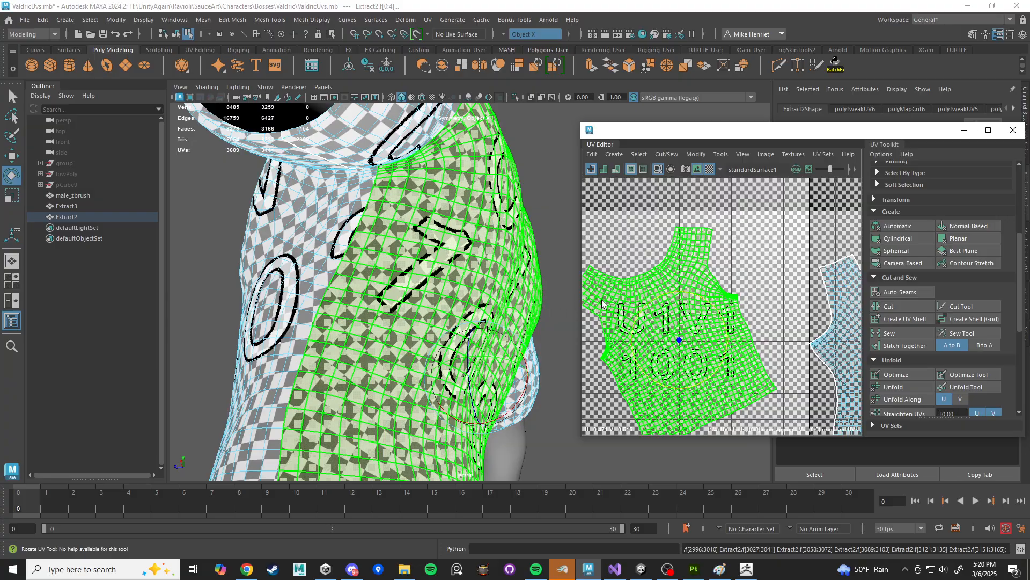
Step: Examine the checker pattern for distortion across the shirt's front, shoulders and sleeve
left_click_drag(473, 264, 639, 279, "alt")
scroll(562, 287, "up", 8)
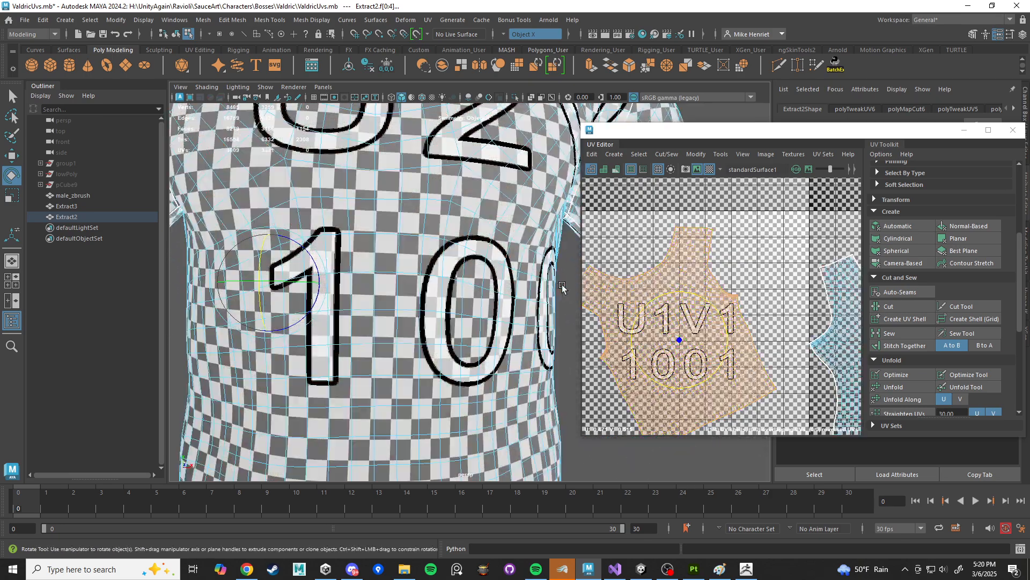
scroll(562, 252, "down", 8)
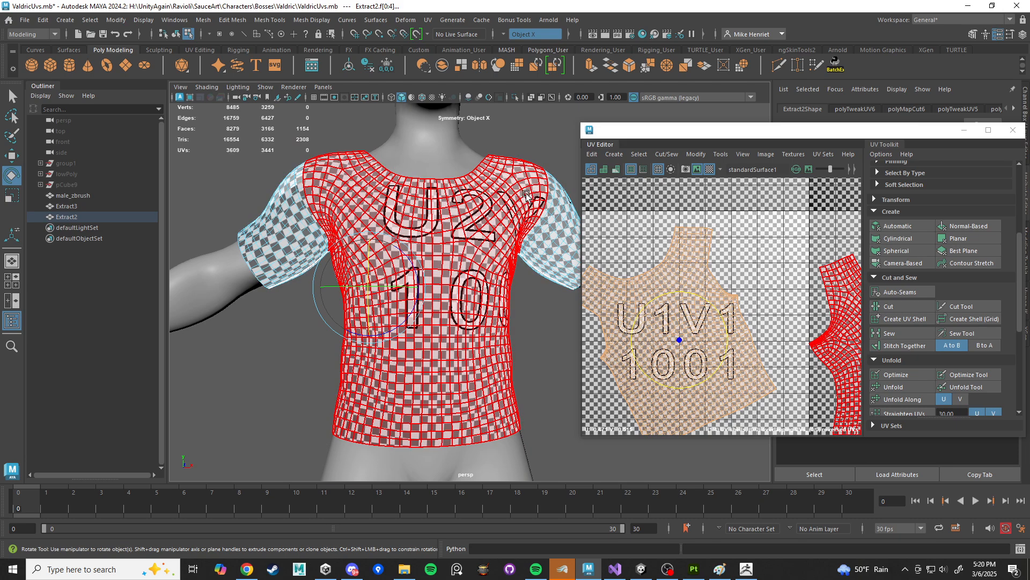
left_click_drag(500, 197, 510, 245, "alt")
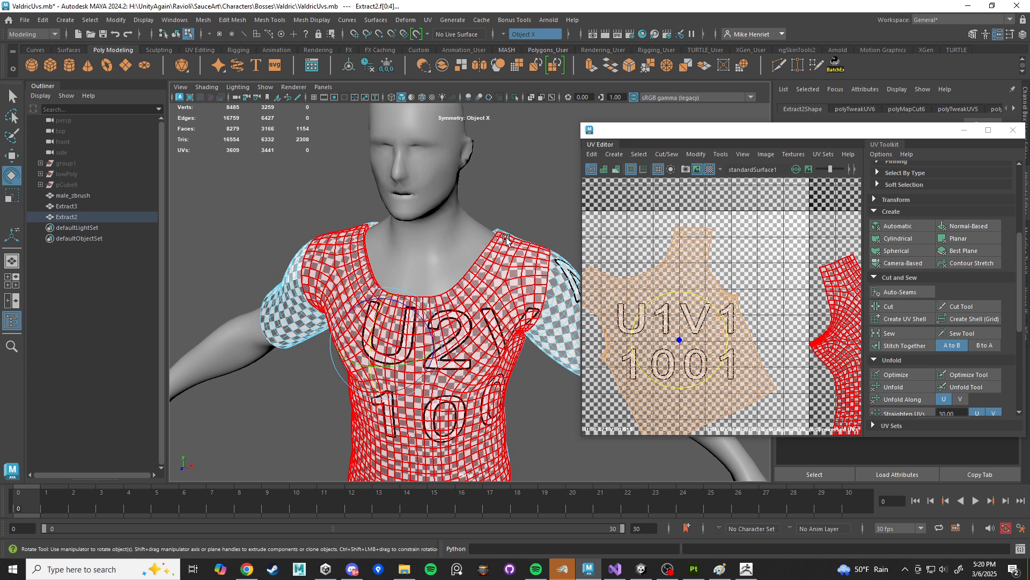
left_click_drag(517, 263, 478, 265, "alt")
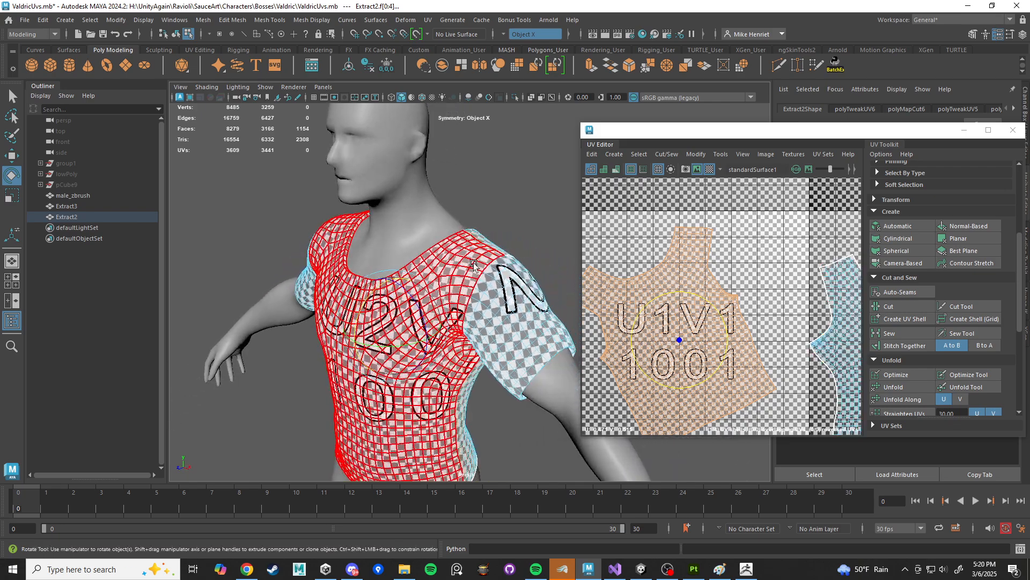
right_click_drag(478, 265, 507, 322, "alt")
middle_click_drag(507, 322, 497, 214, "alt")
left_click_drag(497, 214, 446, 188, "alt")
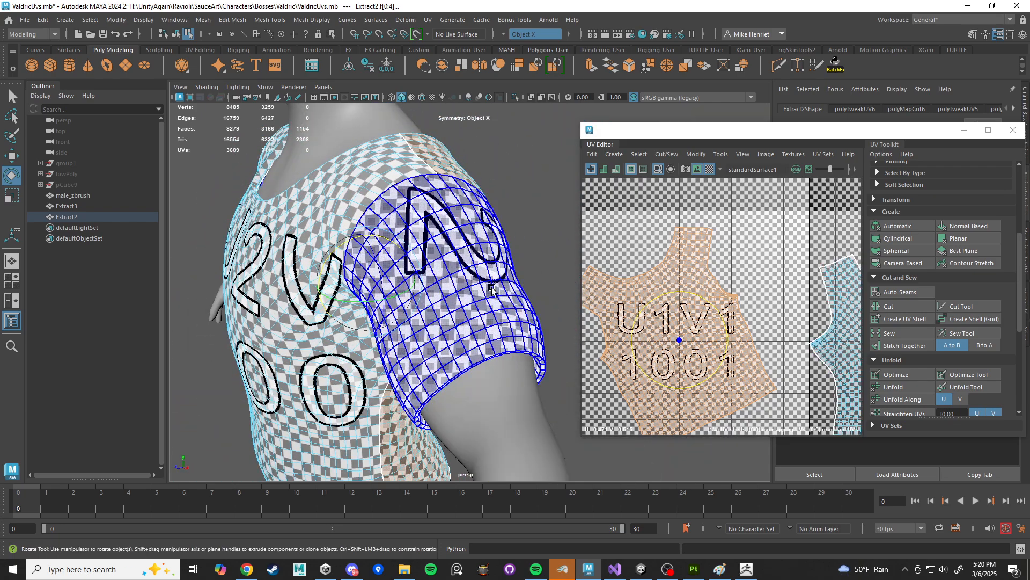
left_click_drag(491, 290, 438, 327, "alt")
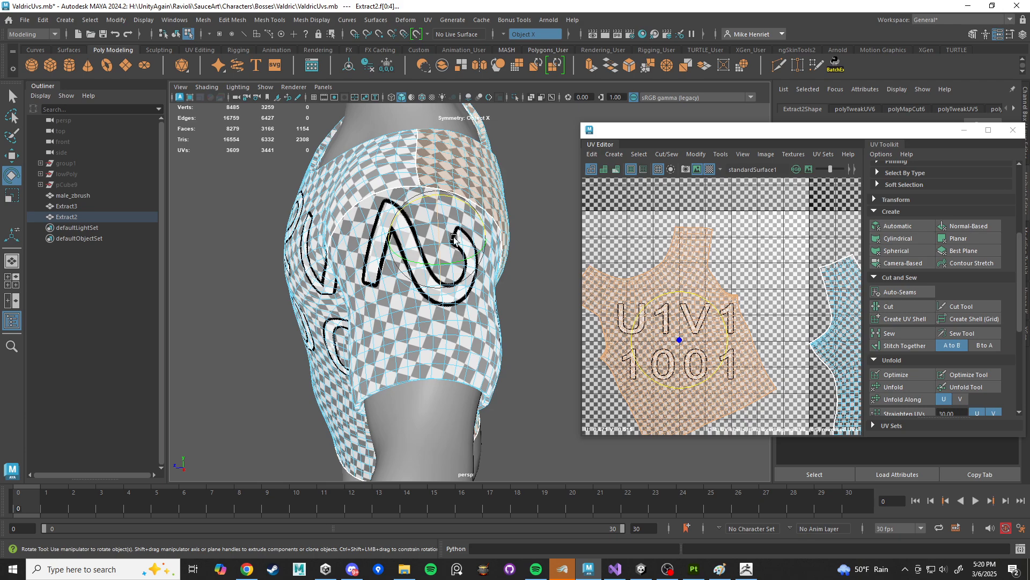
Step: Reselect the whole shirt and examine how the checker pattern meets along the shoulder and sleeve seams
right_click_drag(483, 183, 517, 165)
left_click(517, 169)
left_click(472, 255)
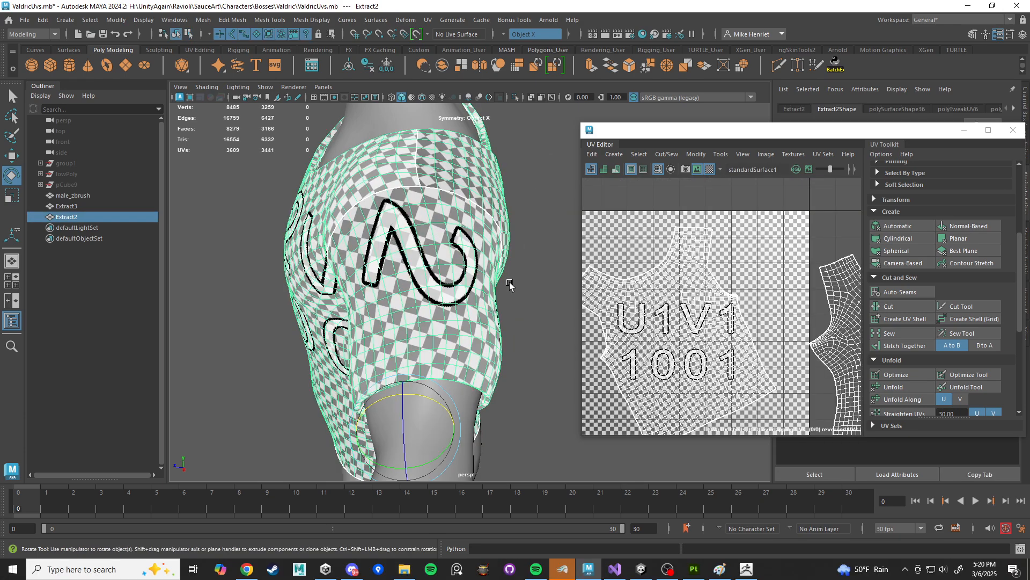
left_click_drag(510, 284, 543, 306, "alt")
scroll(412, 244, "up", 5)
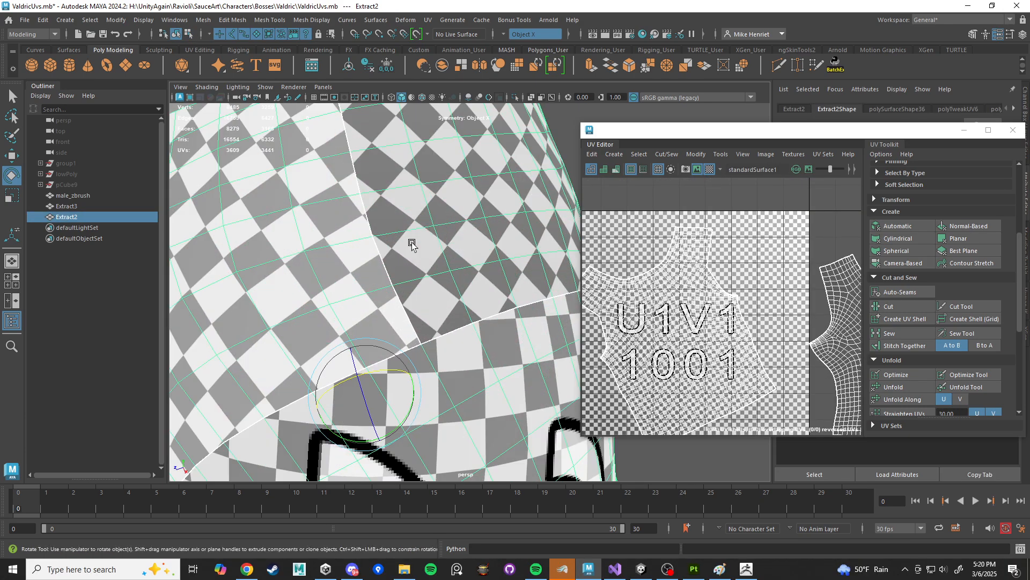
scroll(412, 245, "down", 3)
middle_click_drag(413, 244, 464, 305, "alt")
scroll(461, 302, "up", 4)
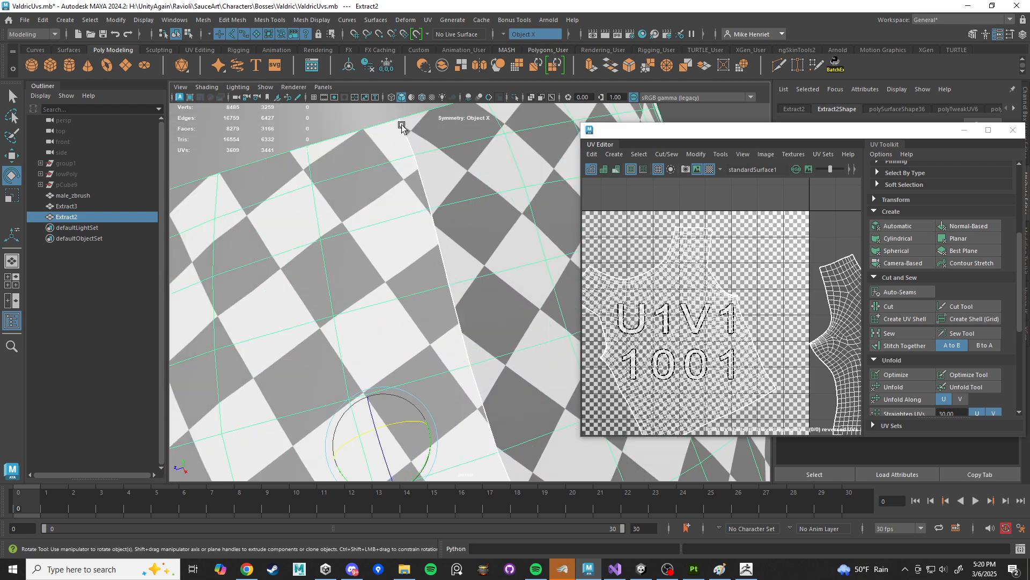
left_click_drag(476, 336, 475, 270, "alt")
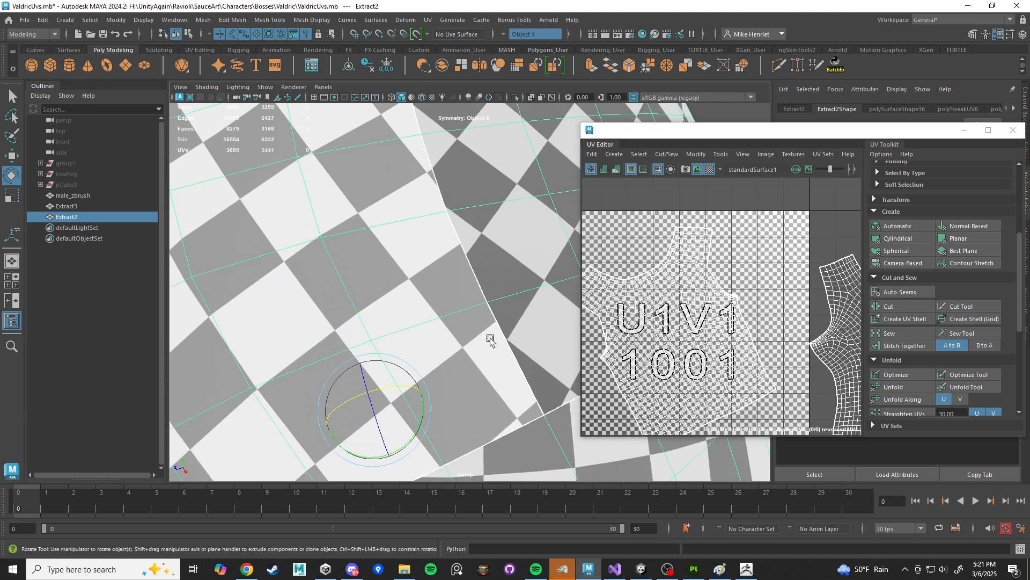
scroll(490, 338, "down", 4)
left_click_drag(486, 338, 449, 335, "alt")
scroll(446, 333, "down", 2)
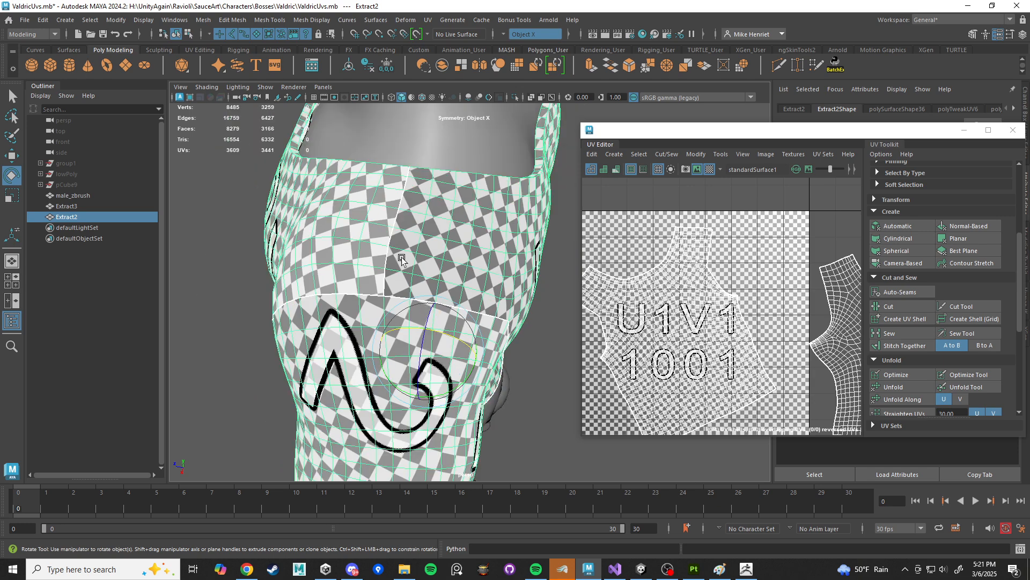
left_click_drag(402, 260, 423, 274, "alt")
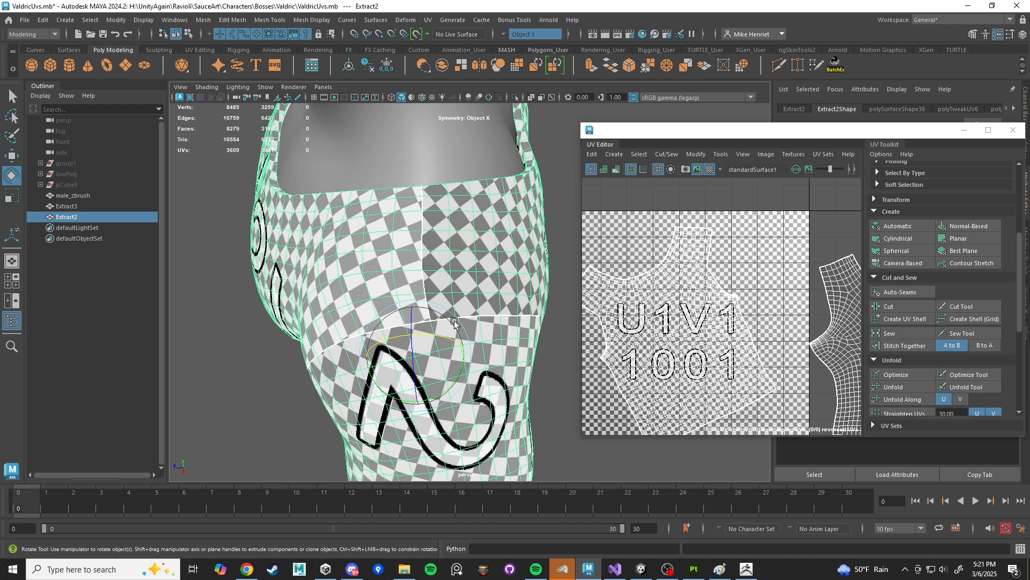
Step: Examine the checker pattern around the shirt's underarm and side seam
left_click_drag(454, 322, 484, 245, "alt")
left_click_drag(486, 240, 543, 253, "alt")
middle_click_drag(538, 284, 414, 282, "alt")
left_click_drag(416, 283, 541, 236, "alt")
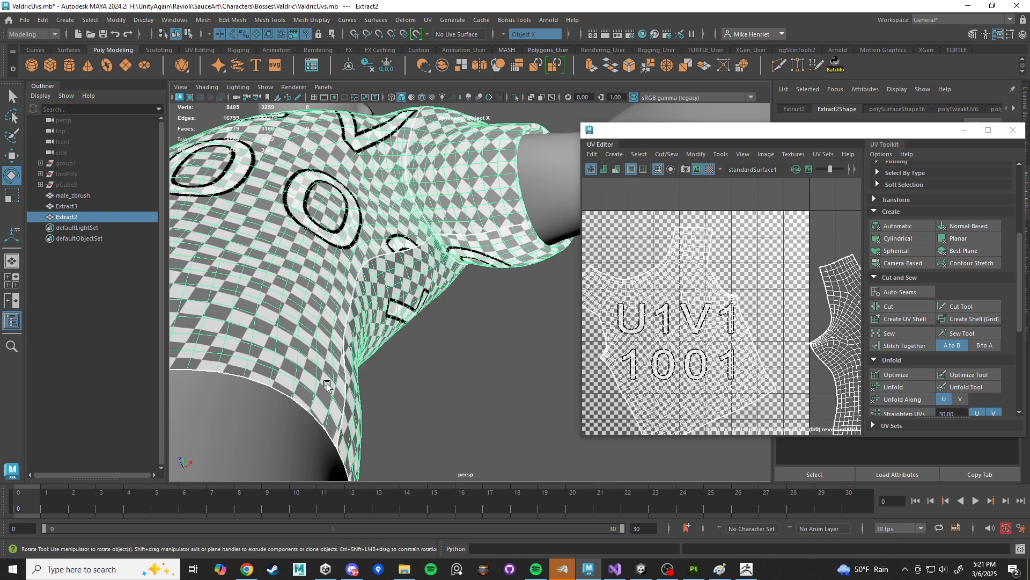
left_click_drag(366, 334, 343, 370, "alt")
right_click_drag(343, 370, 301, 360, "alt")
left_click_drag(365, 343, 268, 344, "alt")
right_click_drag(269, 344, 321, 336, "alt")
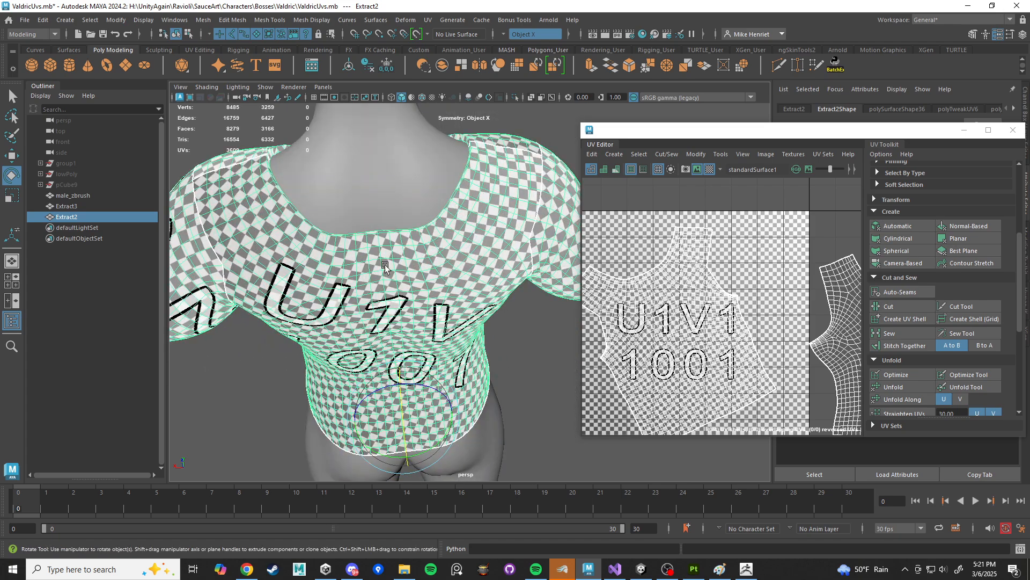
Step: Compare the checker density and distortion over the shirt's front, back and sleeves from several angles
left_click_drag(250, 281, 497, 252, "alt")
right_click_drag(505, 322, 455, 332, "alt")
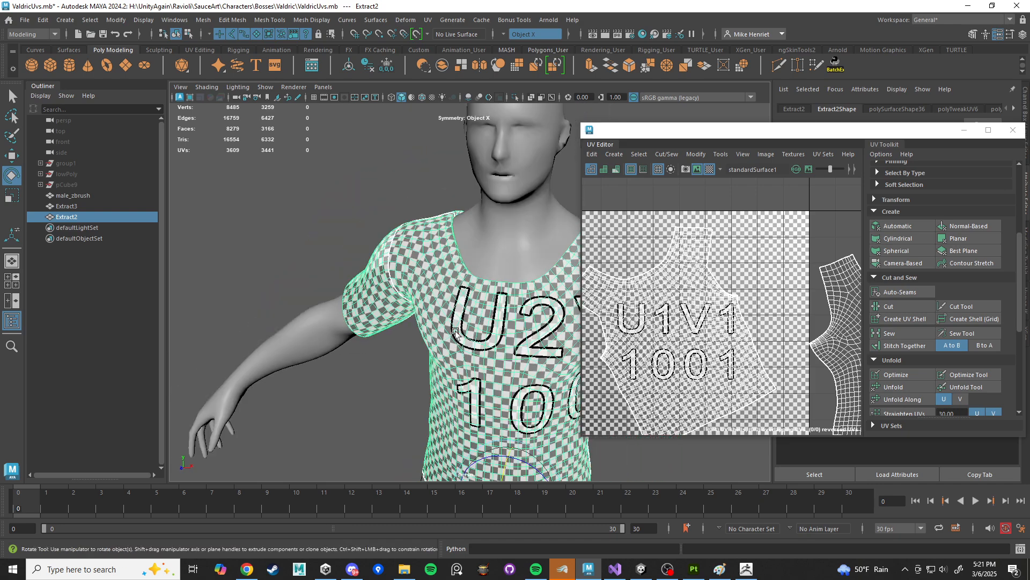
middle_click_drag(455, 331, 421, 320, "alt")
right_click_drag(421, 319, 447, 318, "alt")
left_click_drag(473, 292, 468, 332, "alt")
right_click_drag(469, 331, 470, 222, "alt")
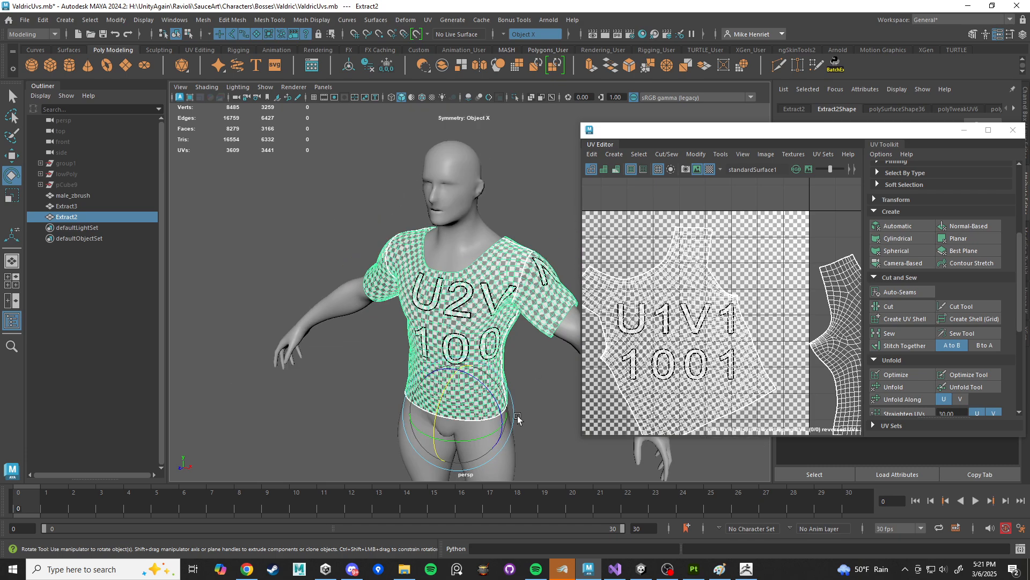
left_click_drag(524, 328, 550, 351, "alt")
right_click_drag(551, 351, 577, 375, "alt")
middle_click_drag(577, 375, 421, 326, "alt")
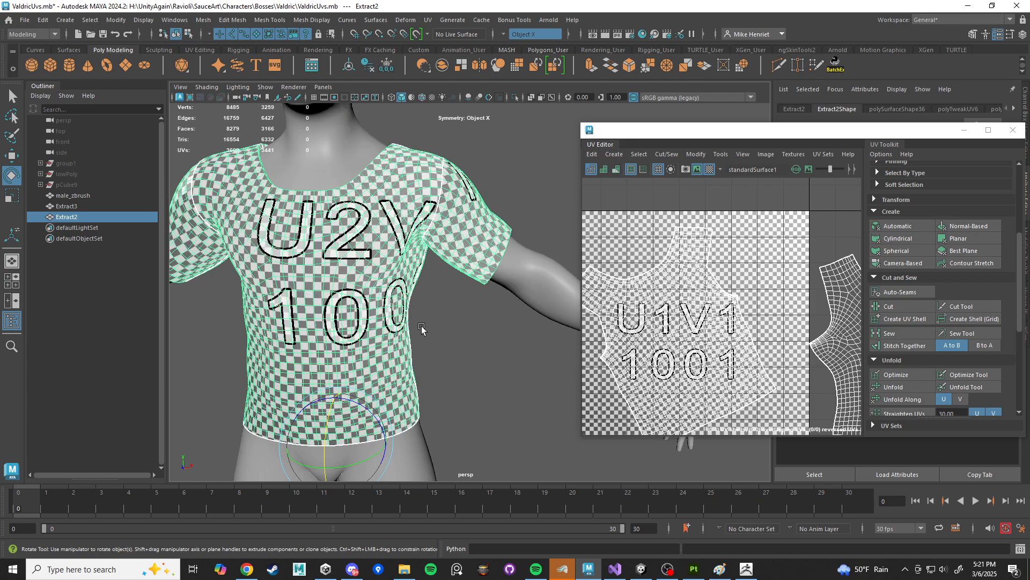
left_click_drag(461, 349, 515, 326, "alt")
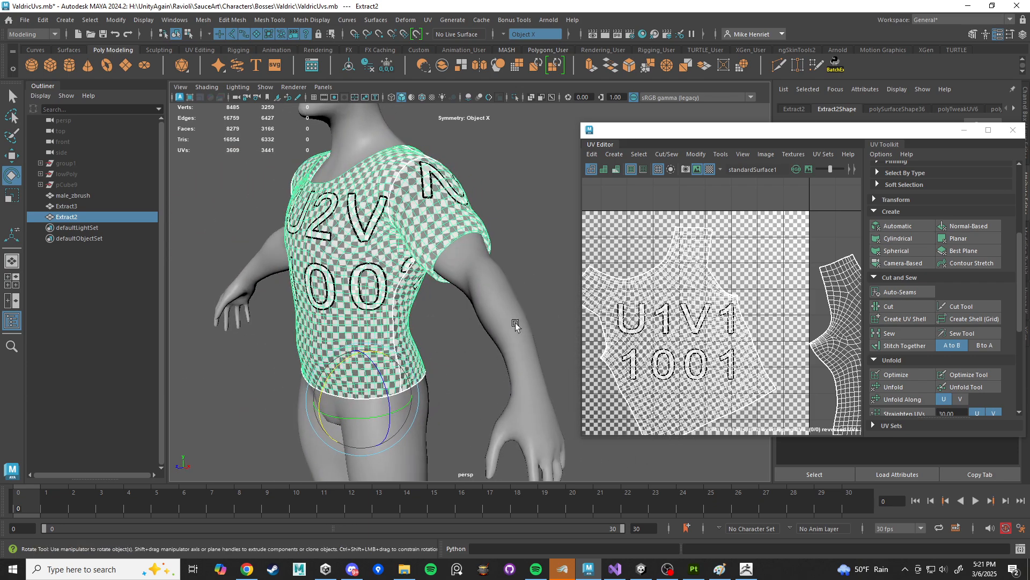
left_click_drag(442, 367, 301, 336, "alt")
Step: Lay out the shirt's UV shells within the UV tile and orient the shells to the U and V axes
scroll(687, 301, "down", 5)
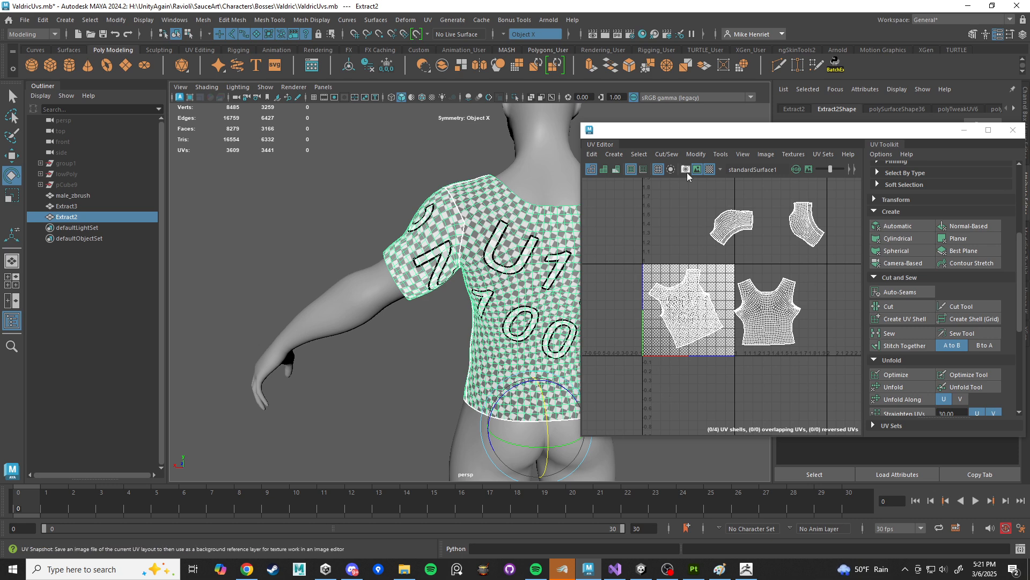
right_click_drag(492, 235, 526, 218)
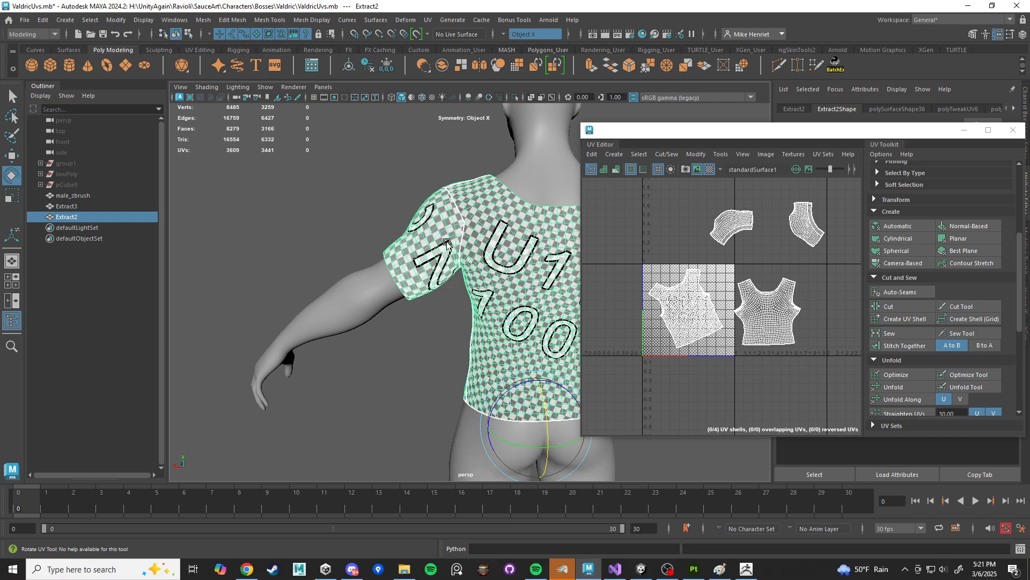
left_click_drag(399, 191, 504, 201, "alt")
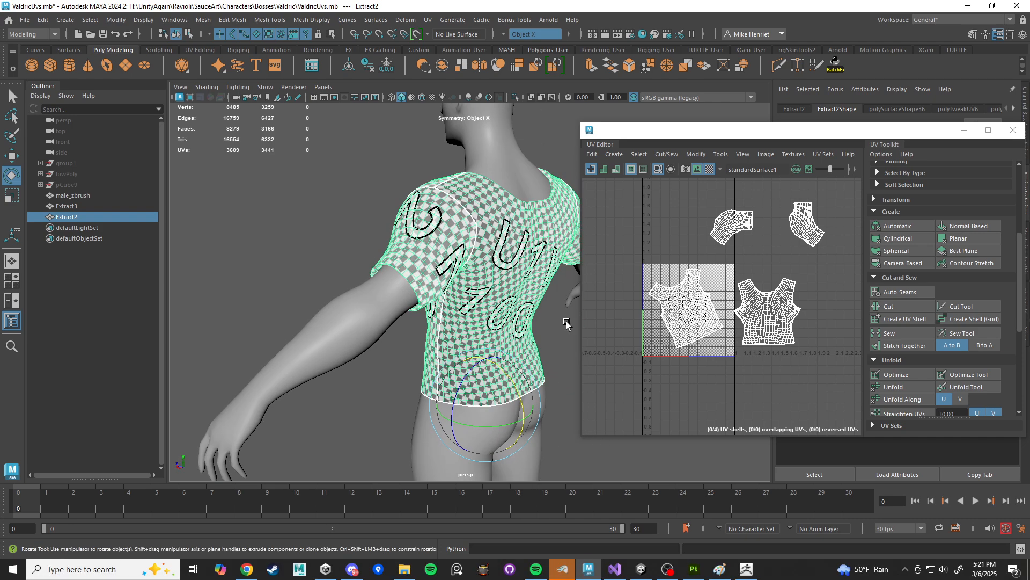
scroll(751, 338, "down", 2)
scroll(929, 363, "down", 5)
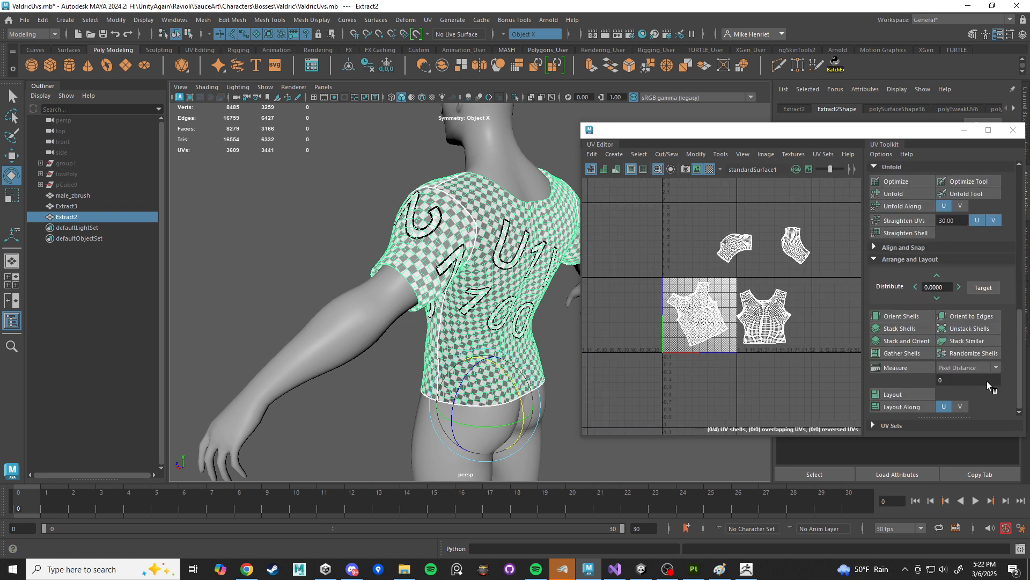
left_click(904, 399)
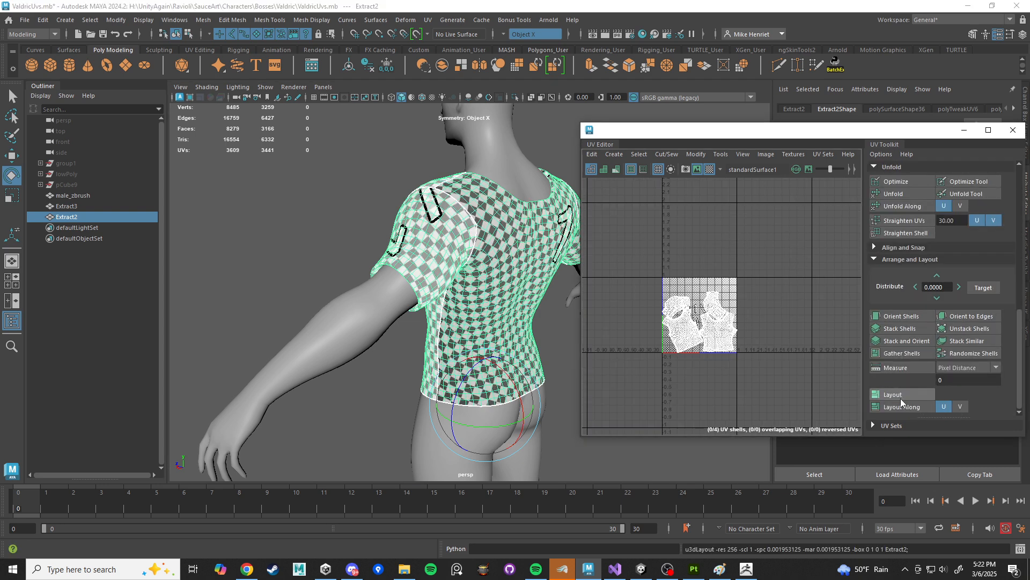
scroll(672, 294, "up", 4)
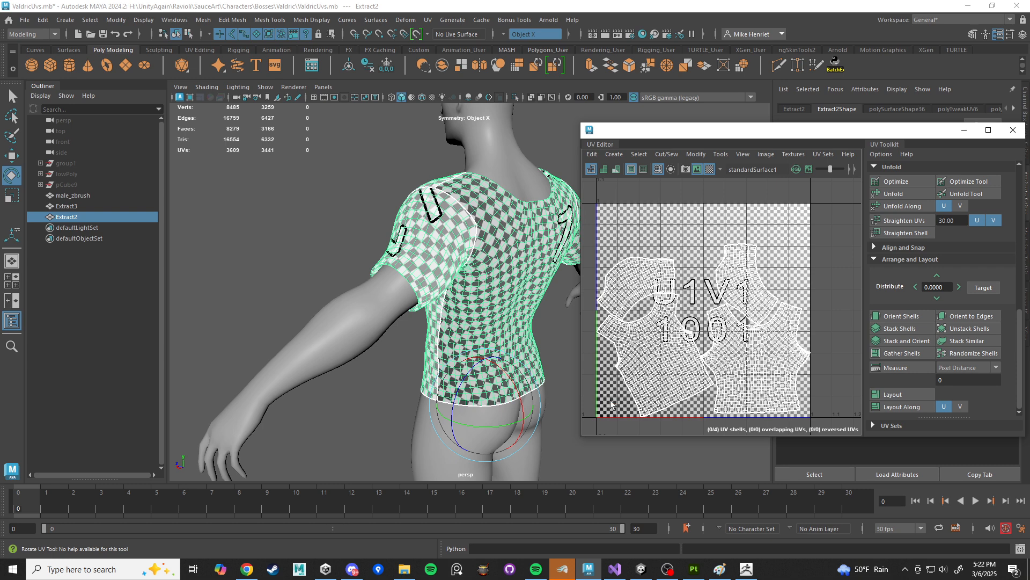
left_click(904, 317)
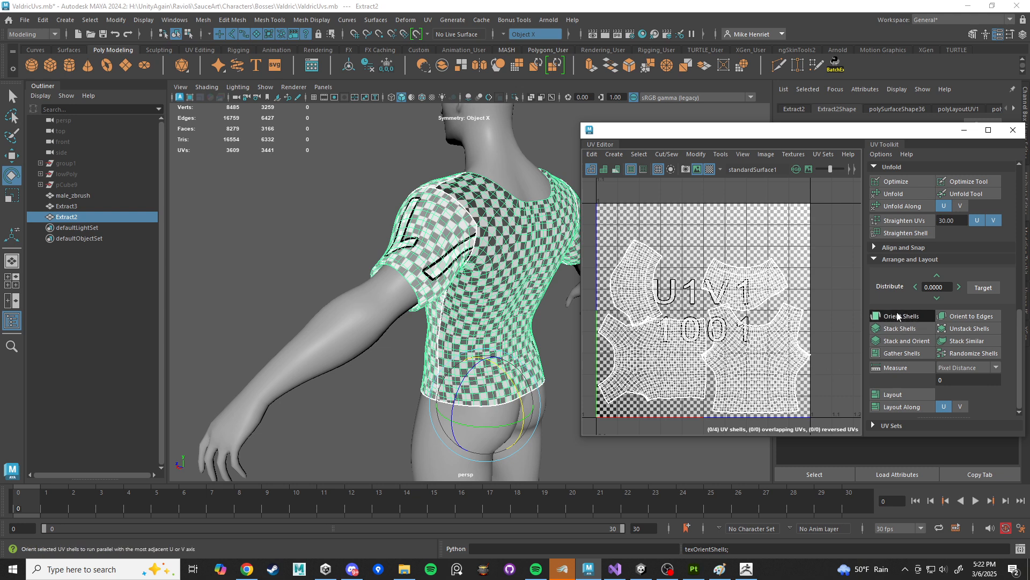
Step: Select the sideways torso shell, turn off the checker map and rotate the shell upright
right_click(672, 345)
left_click(626, 330)
left_click(656, 347)
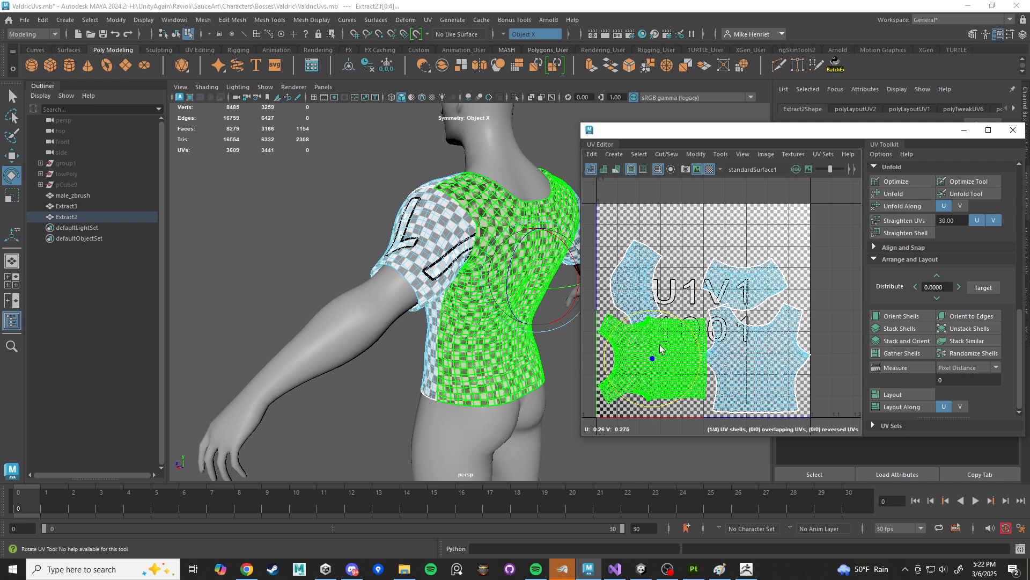
left_click(709, 169)
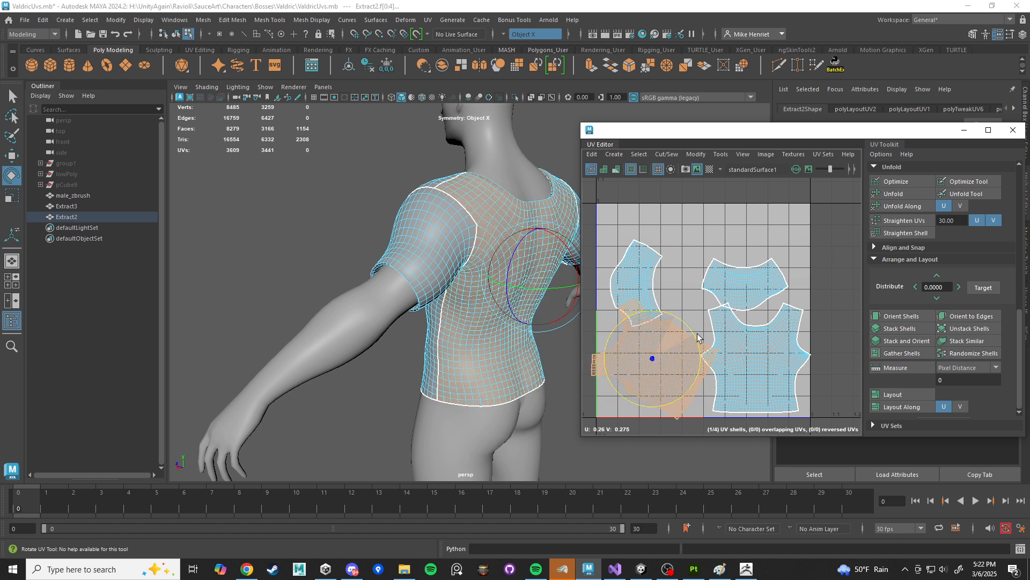
Step: Turn symmetry off and rotate the vertical sleeve shell to match the orientation of the other sleeve
left_click(651, 246)
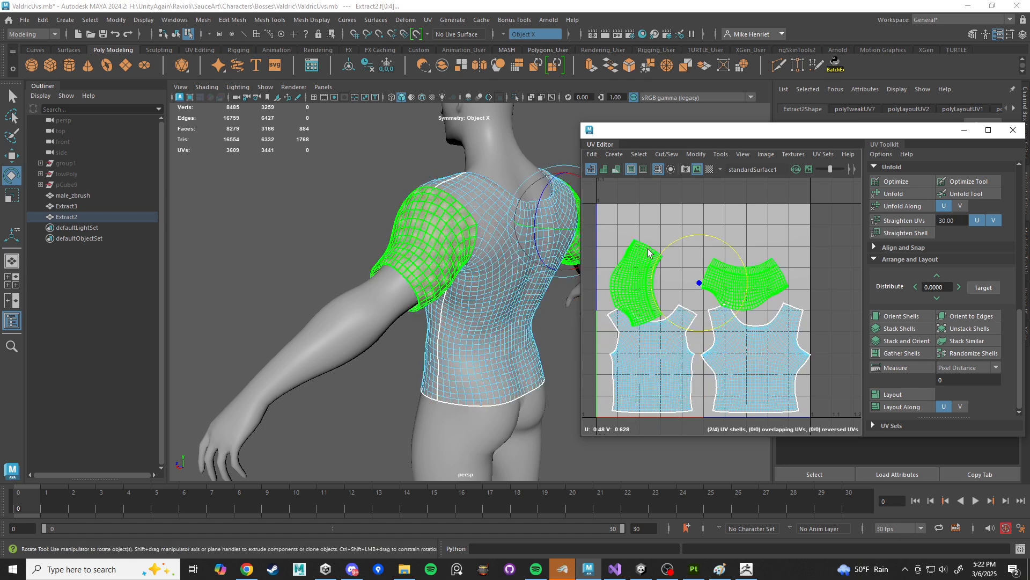
left_click(535, 34)
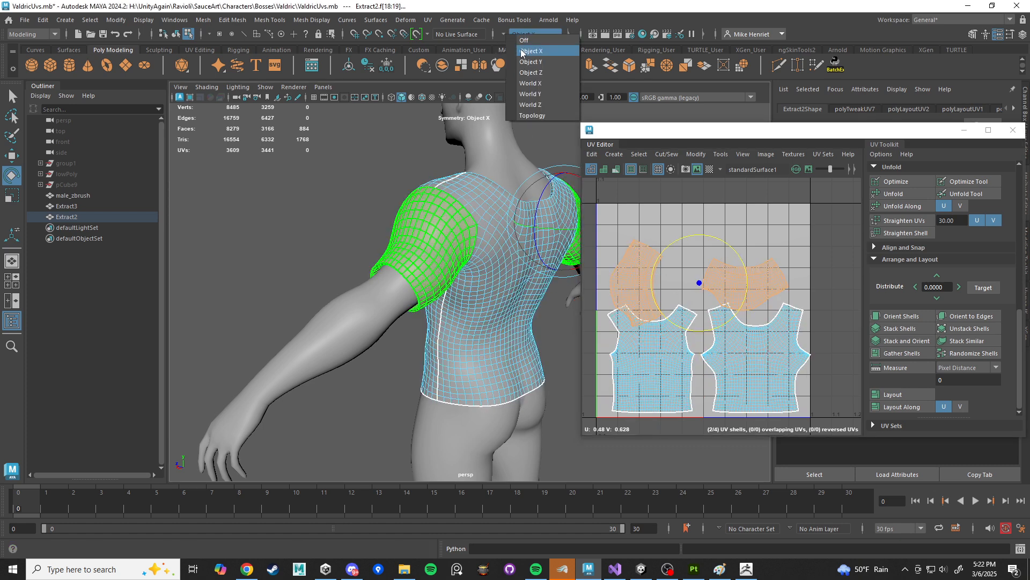
left_click(531, 44)
left_click(641, 267)
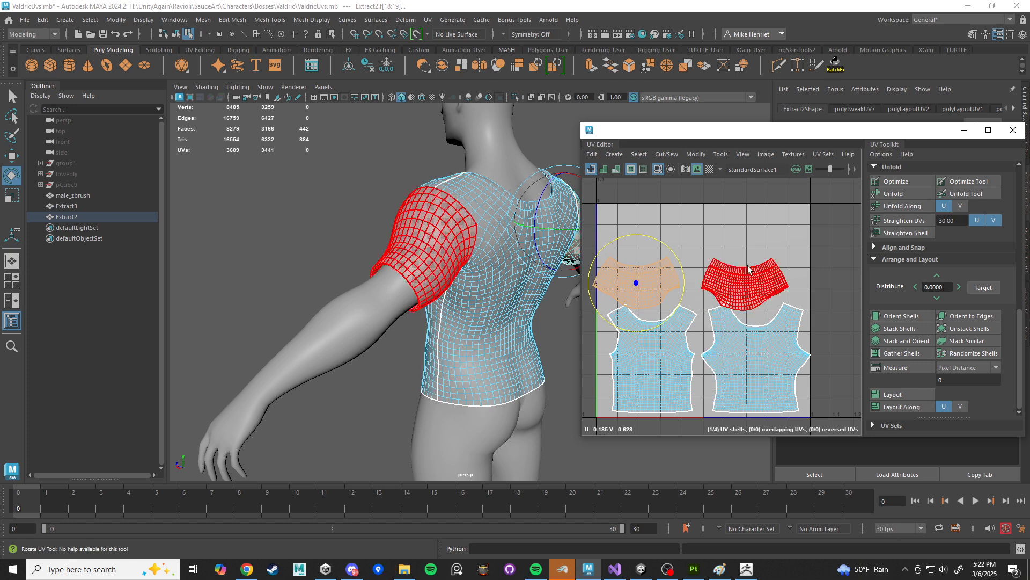
Step: Select all of the shirt's UV shells and lay them out with a shell padding of 4 pixels
right_click_drag(750, 262, 701, 247)
scroll(772, 273, "down", 2)
left_click_drag(799, 250, 701, 384)
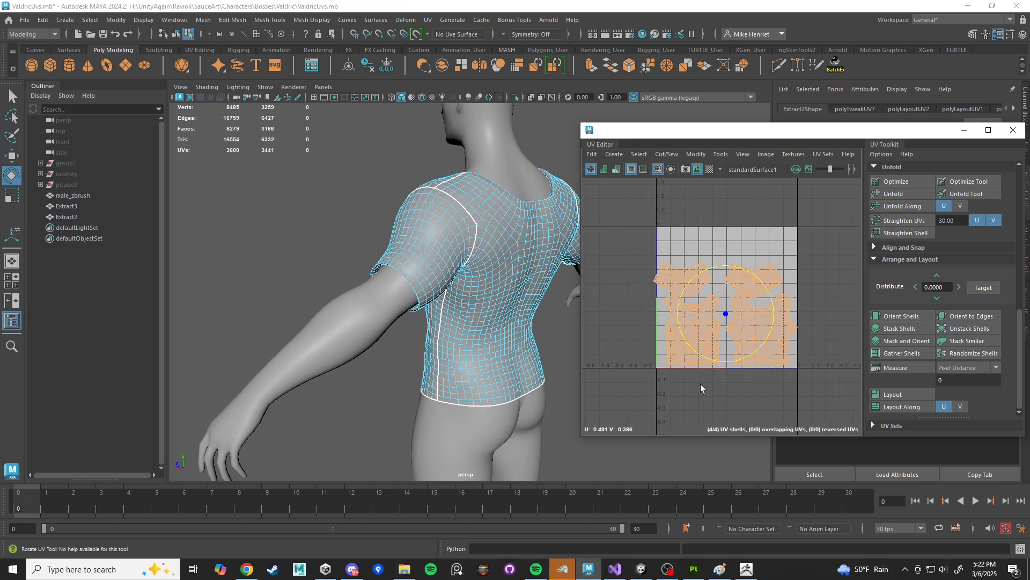
left_click(896, 396, "shift")
left_click_drag(162, 262, 202, 131)
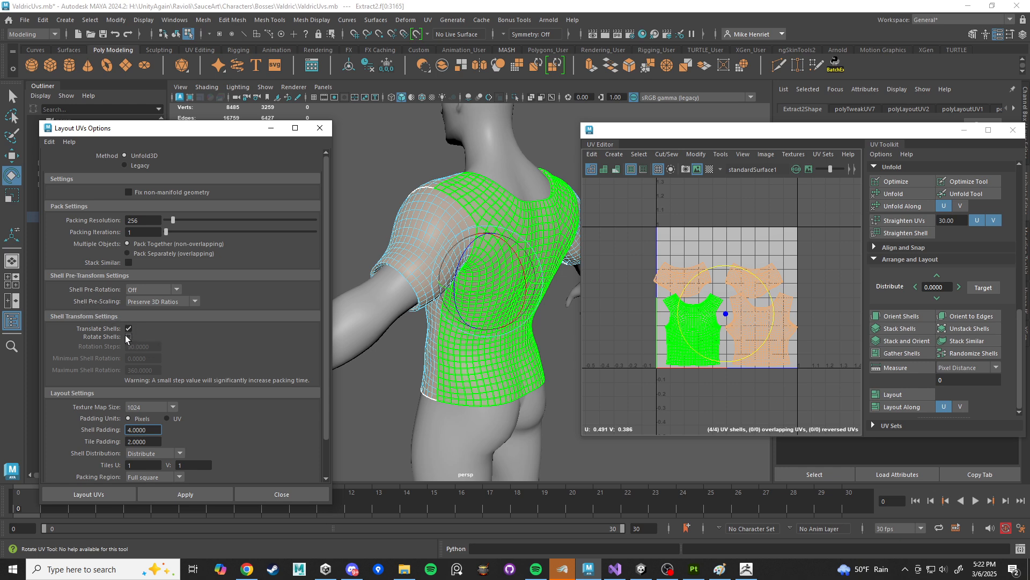
left_click(743, 344)
left_click(762, 371)
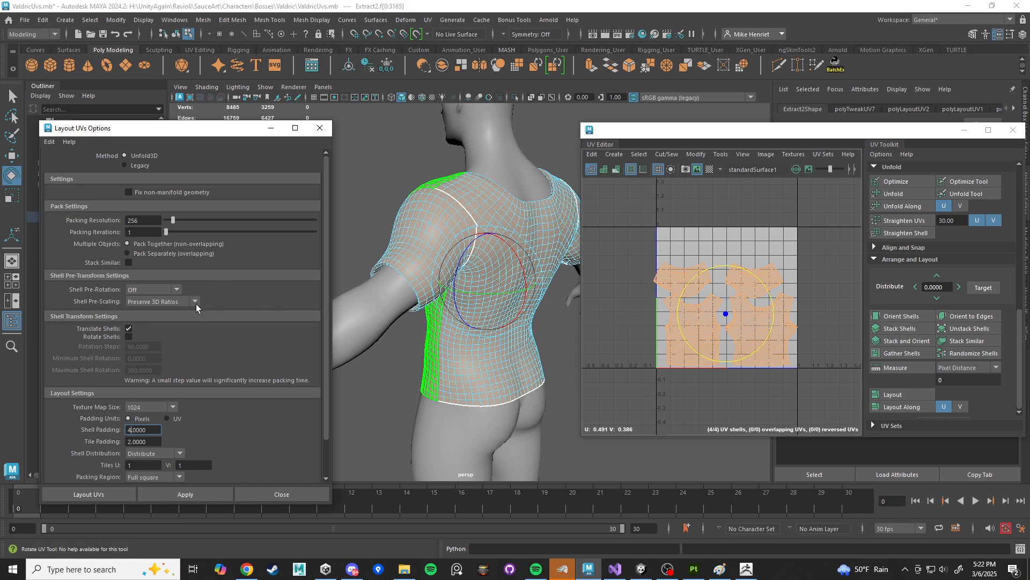
scroll(192, 307, "down", 2)
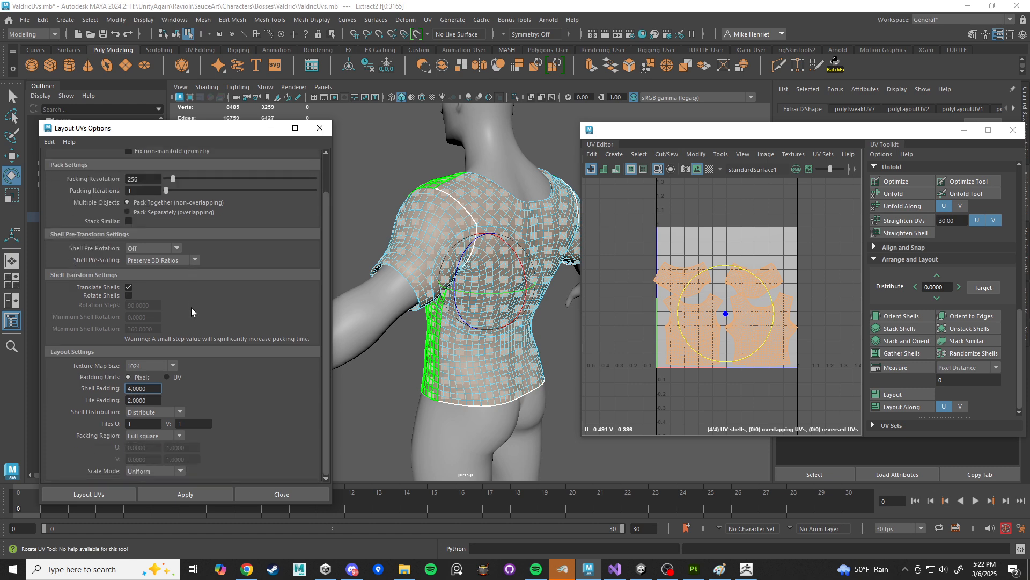
left_click(195, 491)
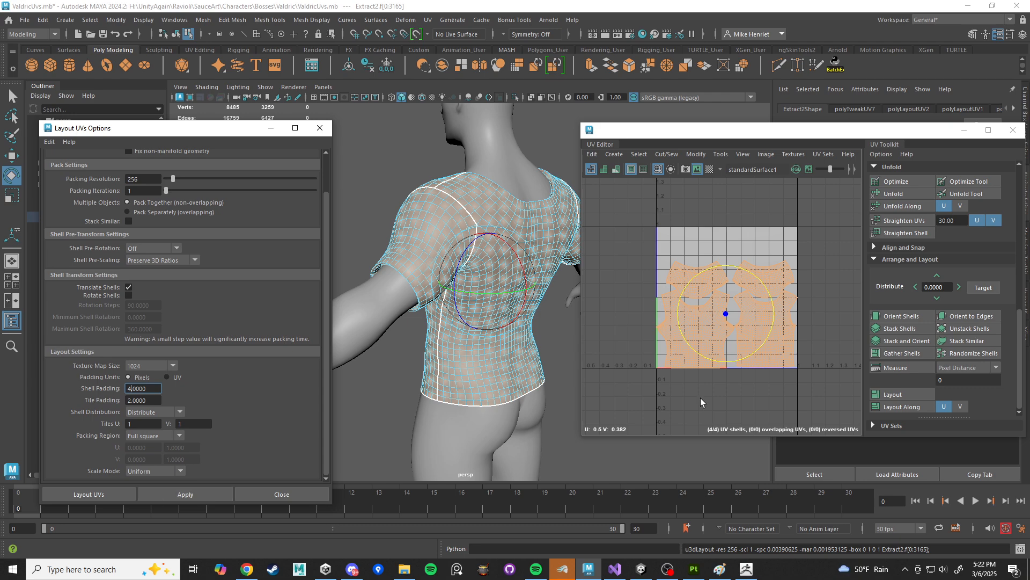
left_click(836, 274)
scroll(797, 291, "up", 3)
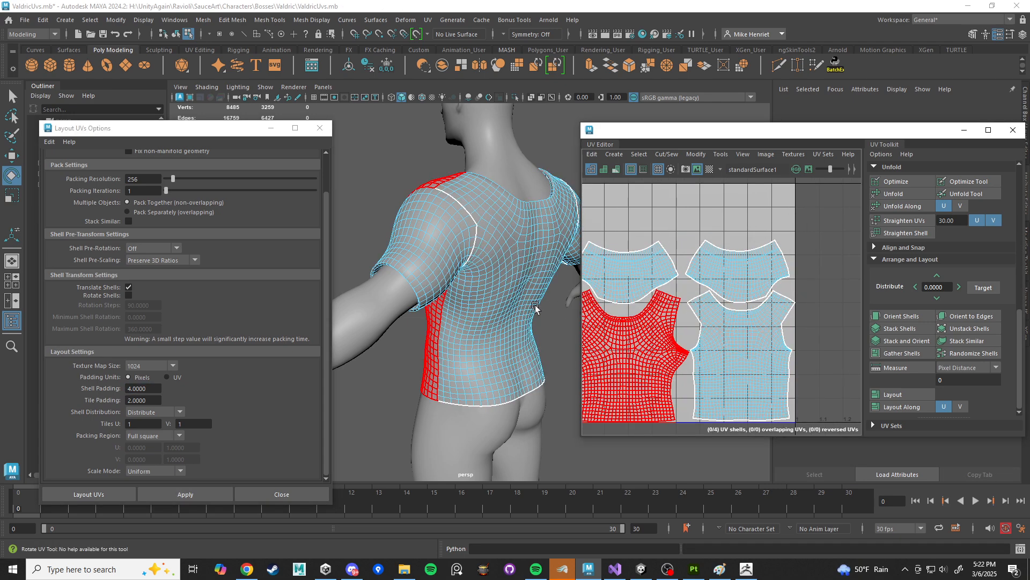
Step: Return the shirt to object selection, hide it and select the pants mesh
key("alt+Tab")
left_click(504, 236)
left_click_drag(505, 236, 680, 306, "alt")
scroll(513, 331, "down", 4)
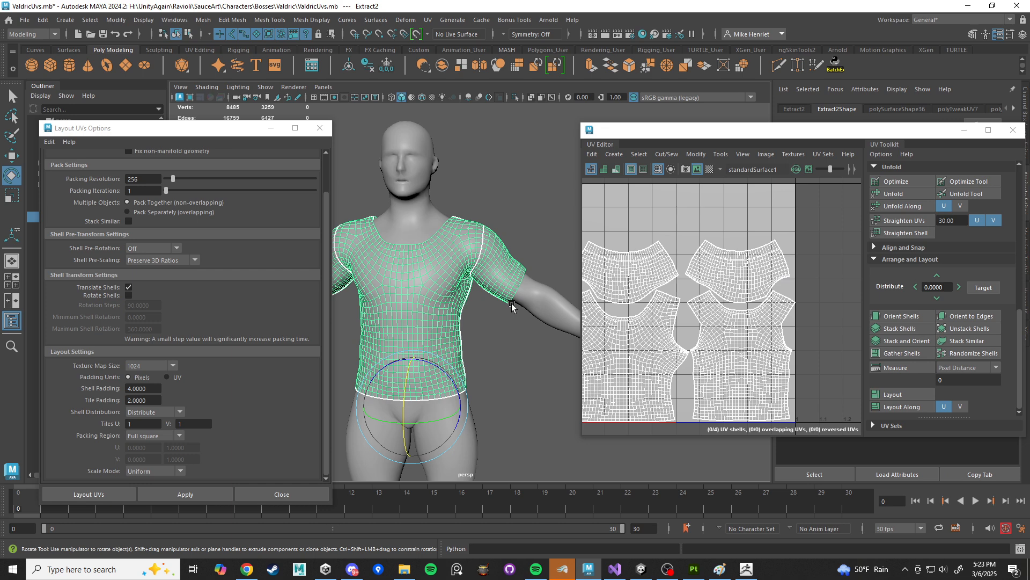
left_click(479, 465)
left_click(471, 441)
middle_click_drag(533, 459, 552, 311, "alt")
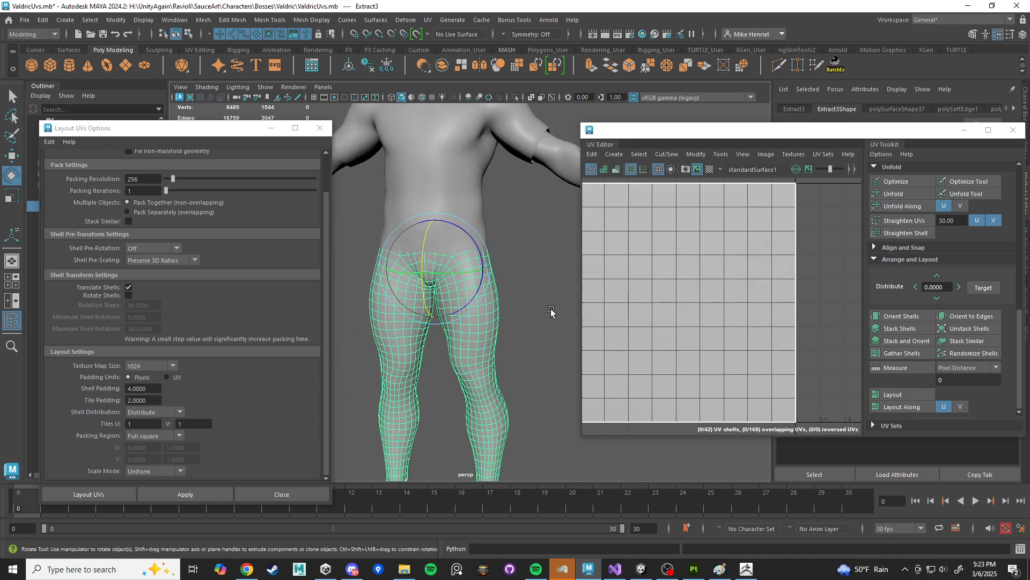
Step: Examine the pants' topology around the hips, legs and ankle openings for suitable seam lines
left_click_drag(537, 333, 481, 354, "alt")
scroll(486, 370, "up", 2)
middle_click_drag(497, 429, 517, 340, "alt")
left_click_drag(518, 340, 469, 340, "alt")
scroll(468, 343, "up", 3)
middle_click_drag(467, 370, 464, 311, "alt")
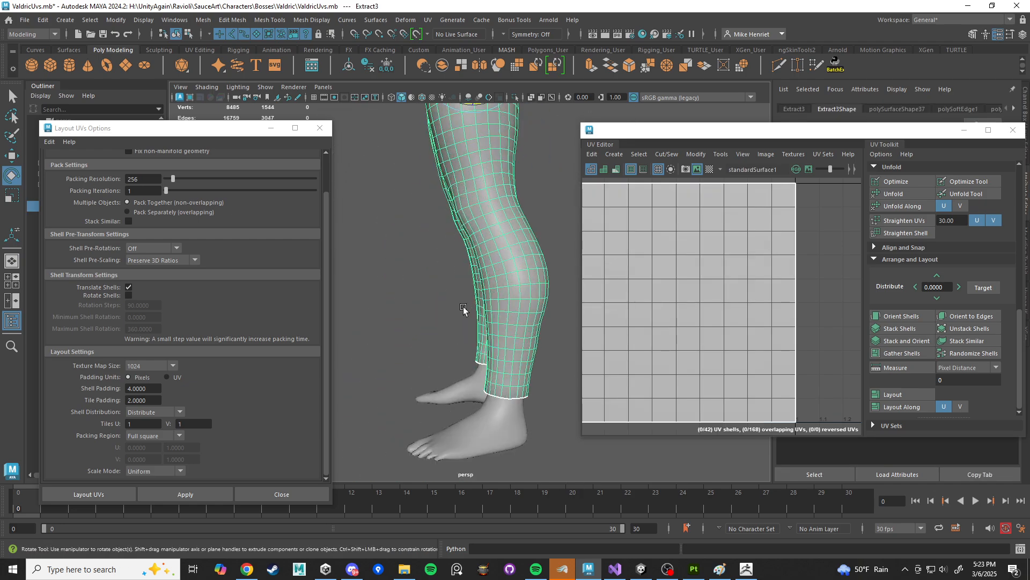
left_click_drag(465, 310, 488, 322, "alt")
middle_click_drag(488, 322, 472, 379, "alt")
left_click_drag(472, 380, 449, 373, "alt")
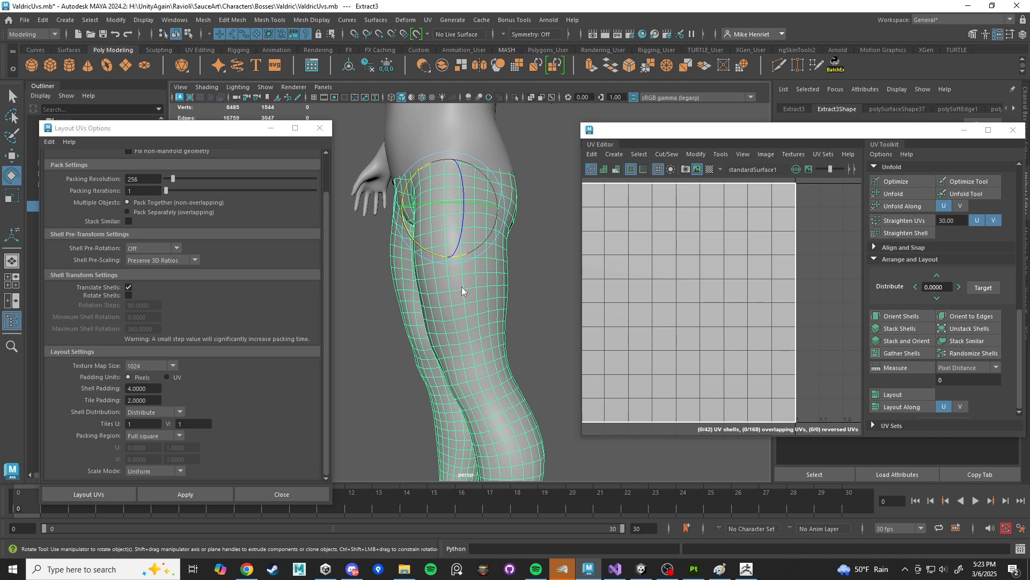
Step: Select the lengthwise edge loop along the inner side of one pants leg and enable Object X symmetry
right_click_drag(463, 287, 463, 247)
left_click_drag(485, 304, 650, 310, "alt")
double_click(469, 258)
double_click(455, 296, "shift")
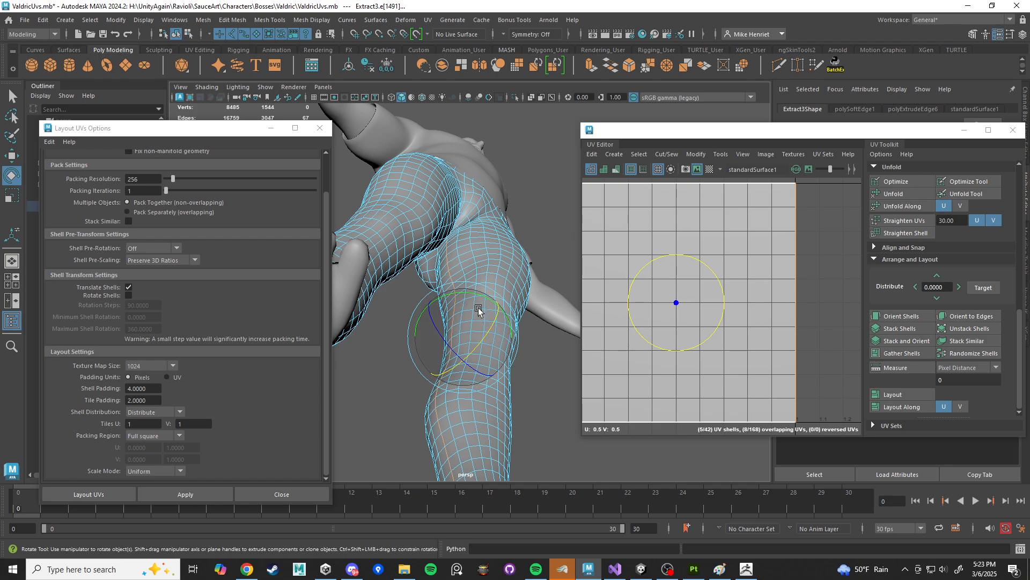
left_click_drag(458, 300, 410, 362, "alt")
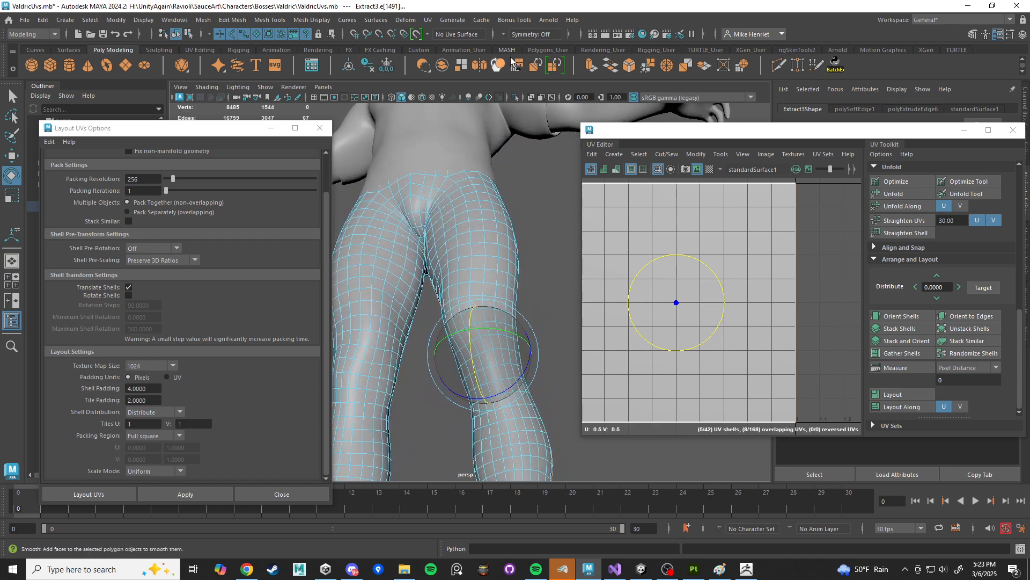
left_click(504, 34)
left_click(529, 48)
Step: Delete the stray face inside the pants mesh near the crotch
left_click_drag(450, 247, 436, 296, "alt")
scroll(438, 274, "up", 7)
scroll(435, 297, "down", 8)
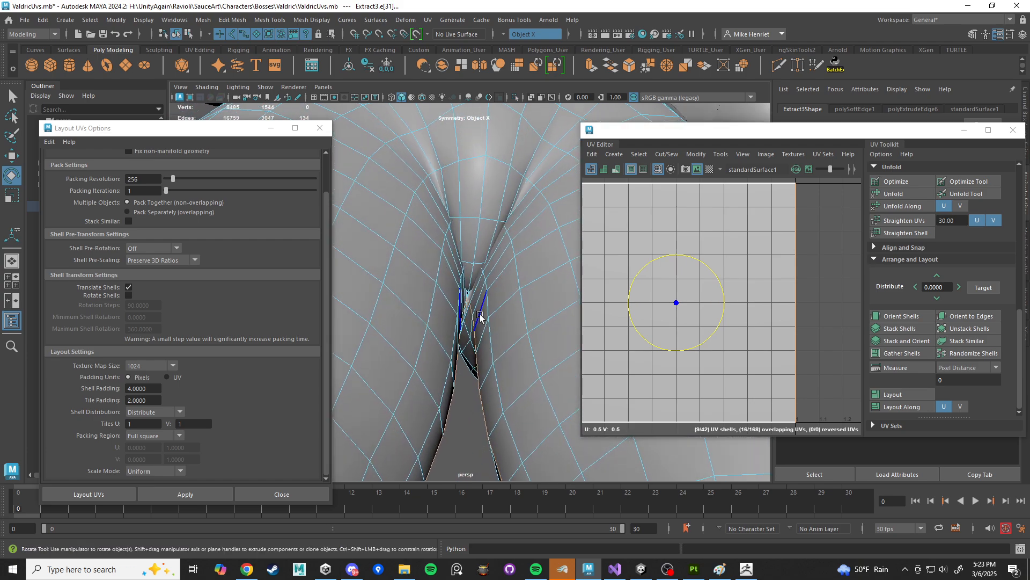
scroll(460, 307, "up", 7)
left_click_drag(427, 213, 420, 223, "alt")
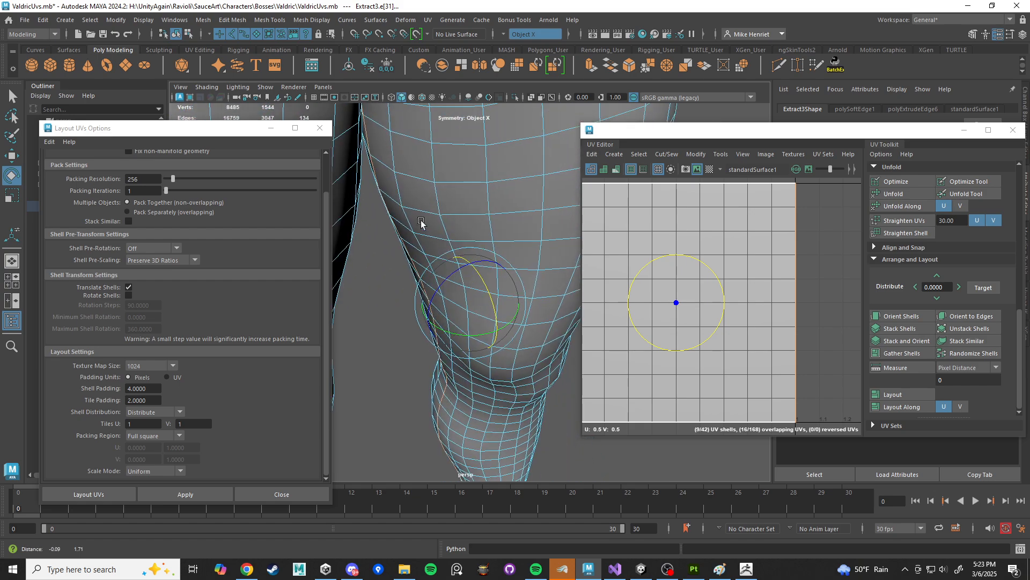
middle_click_drag(420, 223, 446, 319, "alt")
scroll(451, 324, "up", 5)
left_click_drag(427, 308, 370, 319, "alt")
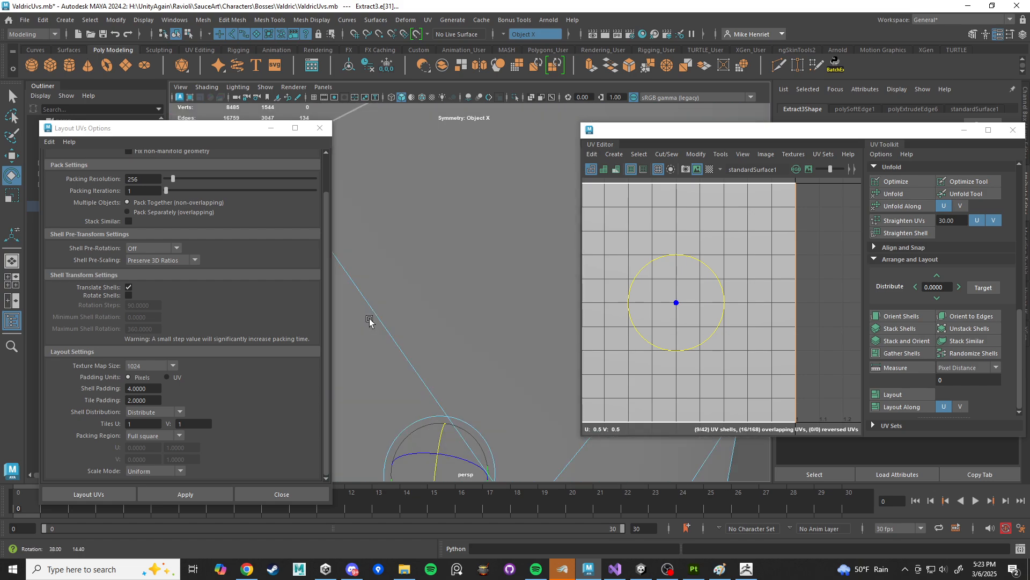
middle_click_drag(370, 319, 506, 305, "alt")
scroll(520, 307, "up", 4)
left_click_drag(538, 310, 508, 313, "alt")
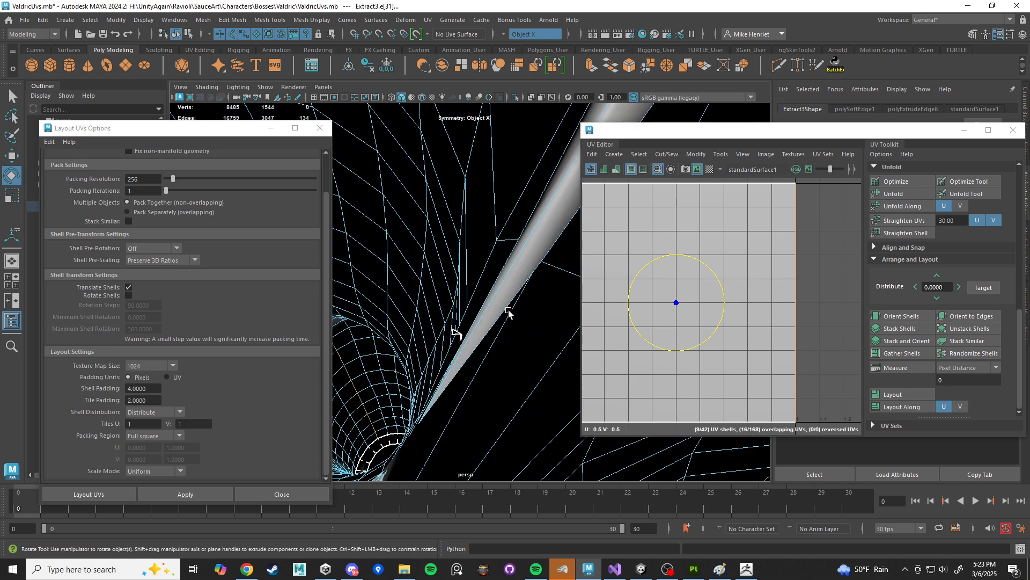
right_click_drag(457, 333, 456, 282)
left_click(455, 332)
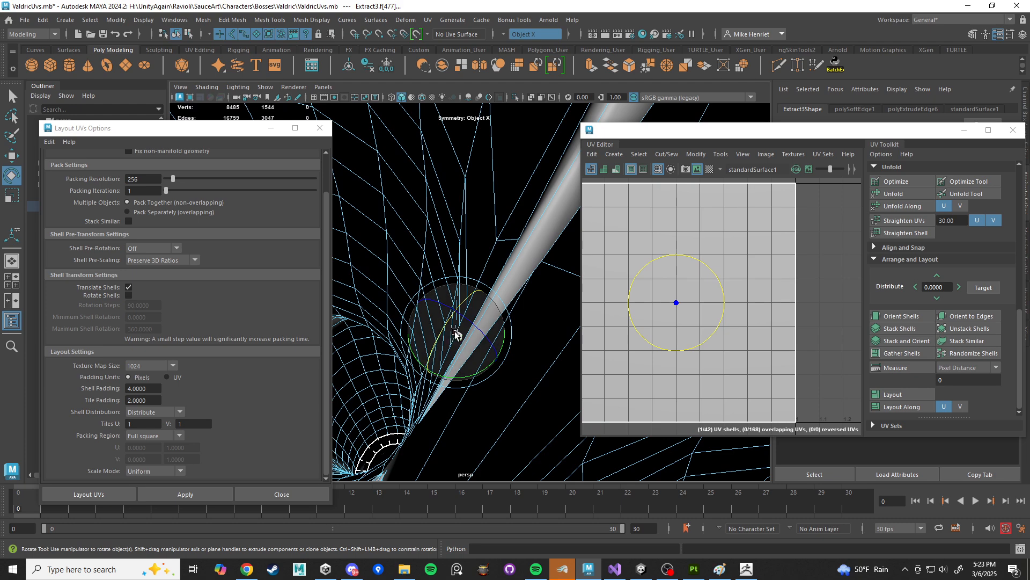
key("Delete")
Step: Examine the inside of the pants' crotch for remaining stray or folded faces
left_click_drag(551, 274, 455, 278, "alt")
scroll(456, 282, "down", 5)
middle_click_drag(456, 281, 459, 292, "alt")
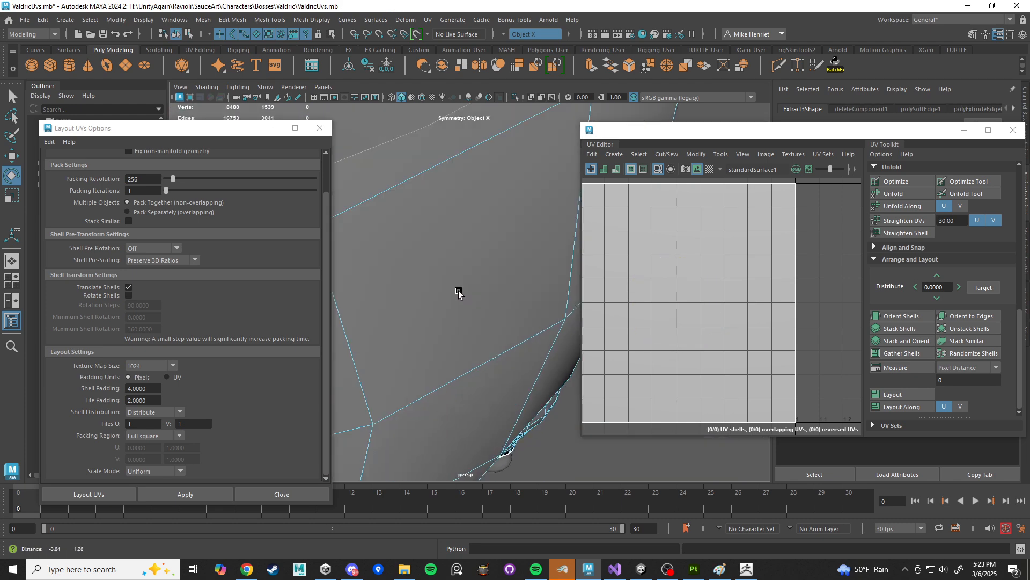
scroll(458, 292, "up", 5)
left_click_drag(459, 293, 557, 350, "alt")
left_click_drag(460, 310, 497, 272, "alt")
scroll(504, 296, "down", 5)
scroll(504, 297, "up", 5)
scroll(526, 301, "down", 5)
scroll(531, 295, "up", 5)
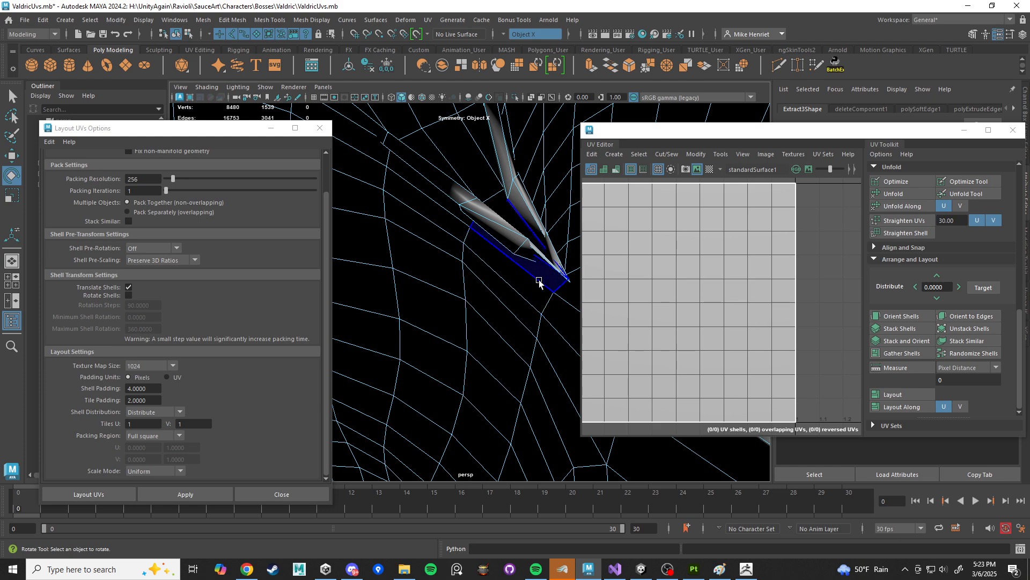
Step: Nudge the selected inner crotch faces slightly along X, and return the pants to object selection
left_click(539, 283)
left_click(443, 211, "shift")
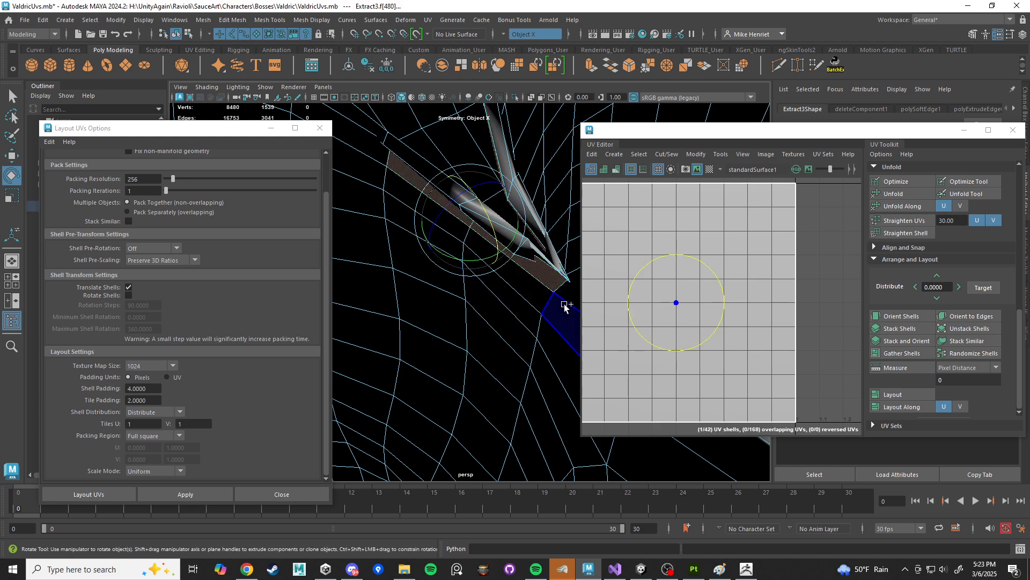
left_click_drag(567, 301, 516, 302, "alt")
key("w")
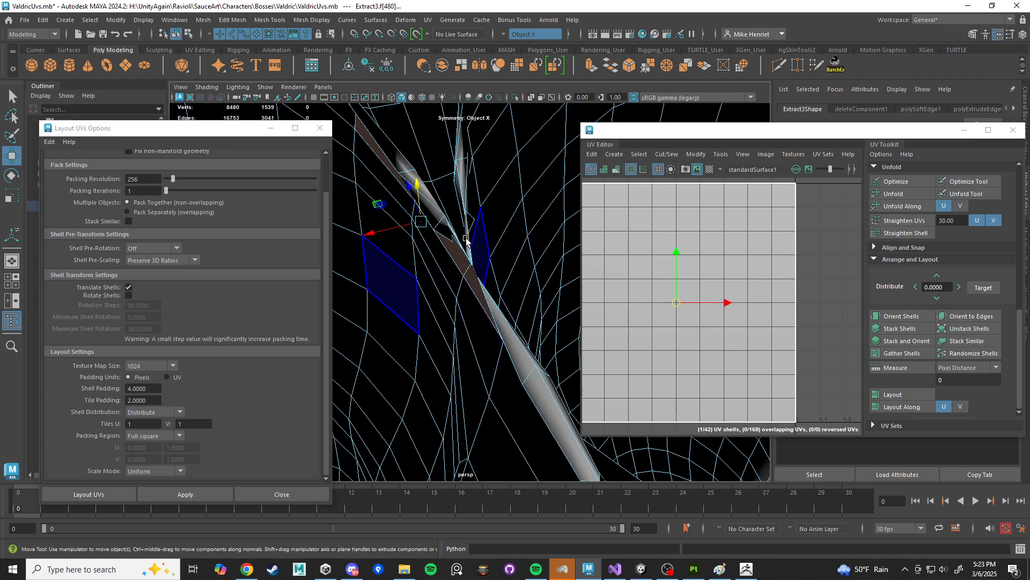
left_click_drag(381, 232, 372, 229)
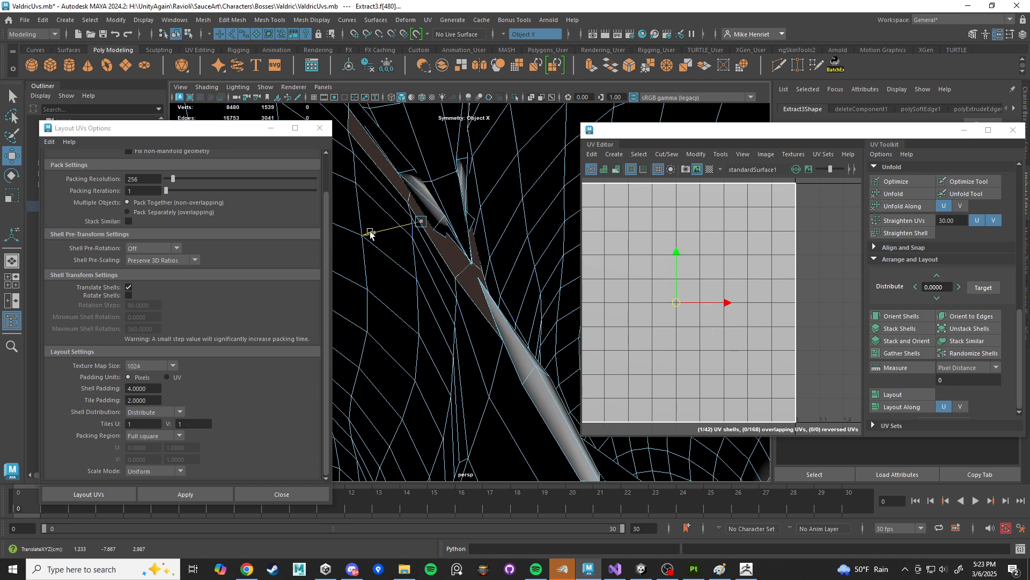
left_click_drag(433, 275, 431, 194, "alt")
right_click_drag(430, 143, 477, 127)
scroll(464, 276, "down", 5)
left_click_drag(464, 276, 520, 260, "alt")
scroll(504, 284, "down", 5)
middle_click_drag(504, 283, 446, 275, "alt")
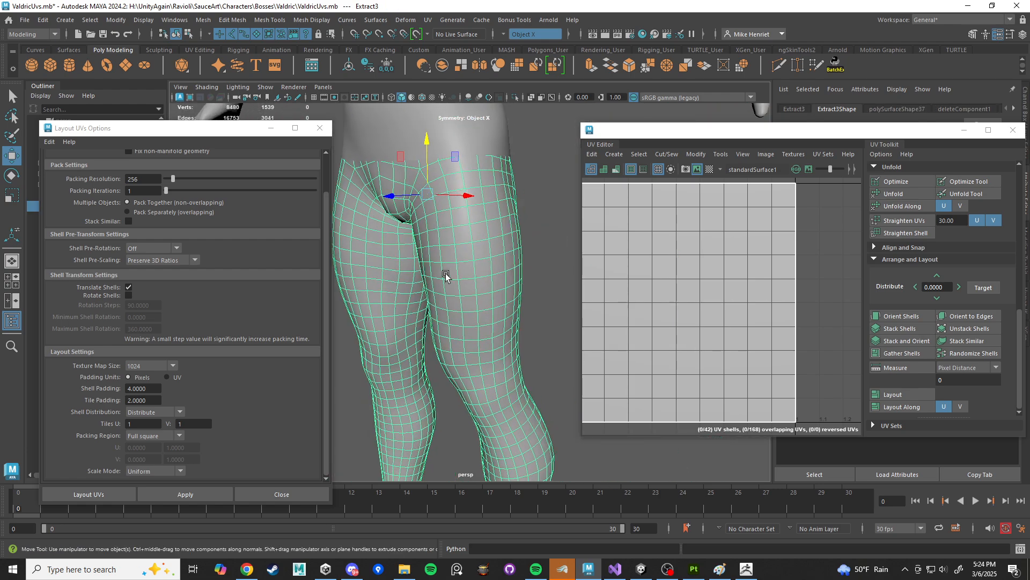
Step: Apply a planar UV projection to the pants
right_click_drag(478, 250, 475, 251)
scroll(918, 292, "up", 6)
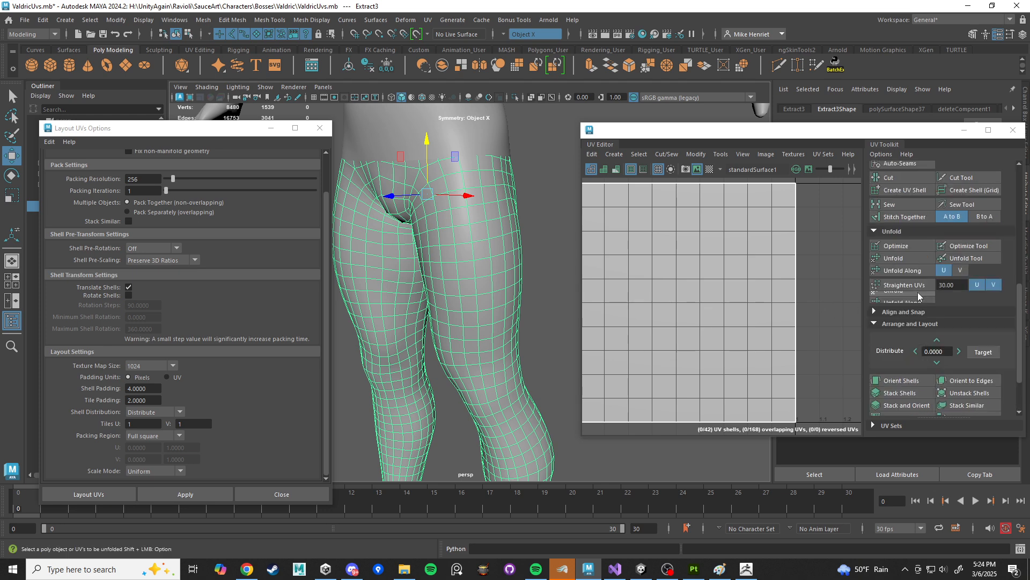
left_click(966, 270)
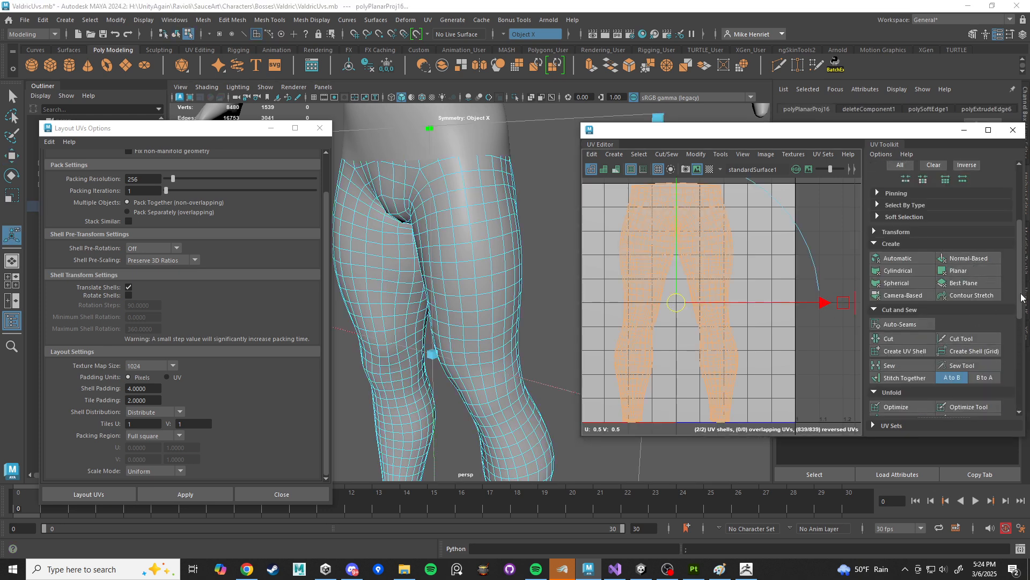
scroll(781, 318, "up", 3)
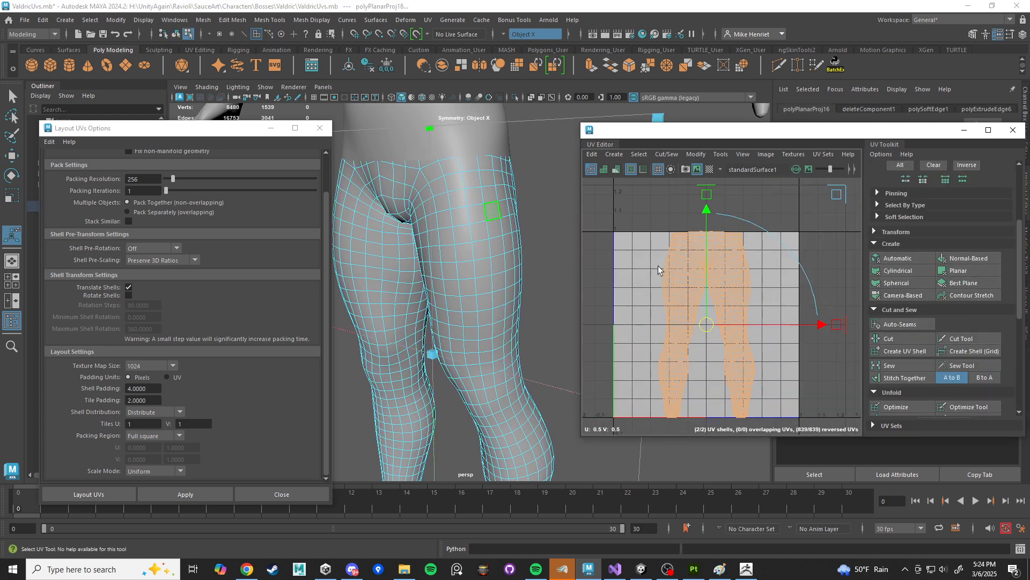
Step: Replace the pants' UVs with a camera-based projection taken from a straight-on view of both legs
left_click_drag(469, 246, 521, 253, "alt")
left_click(903, 295)
left_click(893, 294)
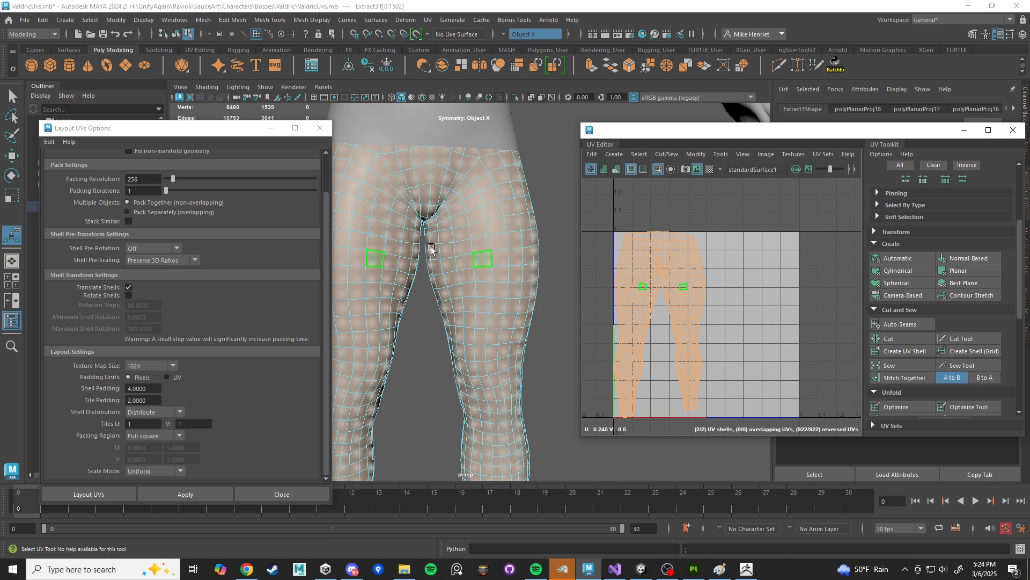
Step: Select the lengthwise inseam edge loop of the pants leg together with its mirrored counterpart
left_click_drag(429, 246, 364, 249, "alt")
right_click_drag(480, 219, 481, 189)
left_click_drag(548, 272, 517, 246, "alt")
double_click(461, 232)
left_click_drag(480, 349, 486, 190, "alt")
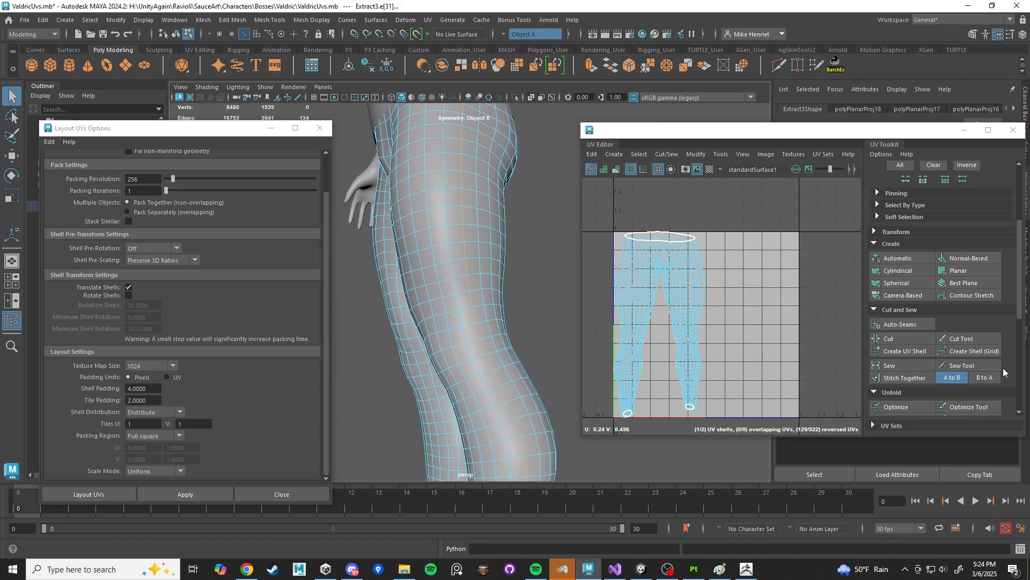
Step: Cut the trousers' UVs along the selected side-seam edges and move the front shell away from the back shell
left_click(912, 338)
right_click_drag(691, 262, 675, 263)
left_click(674, 263)
key("w")
left_click_drag(659, 325, 789, 309)
scroll(790, 352, "up", 2)
scroll(790, 353, "up", 1)
middle_click_drag(777, 308, 805, 317, "alt")
scroll(773, 337, "down", 3)
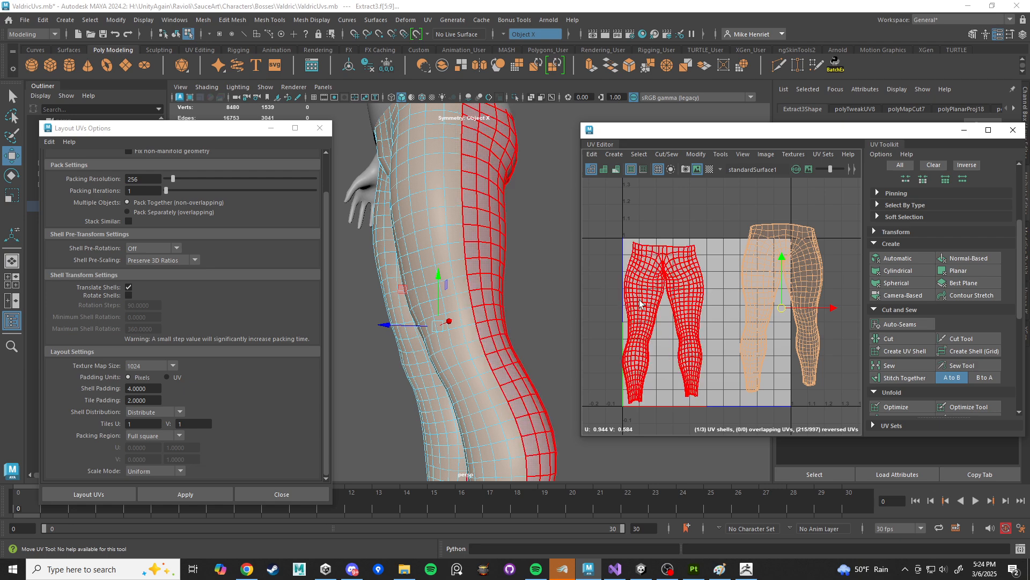
Step: Move the back trouser shell out of the UV tile, past the front shell
left_click(688, 318)
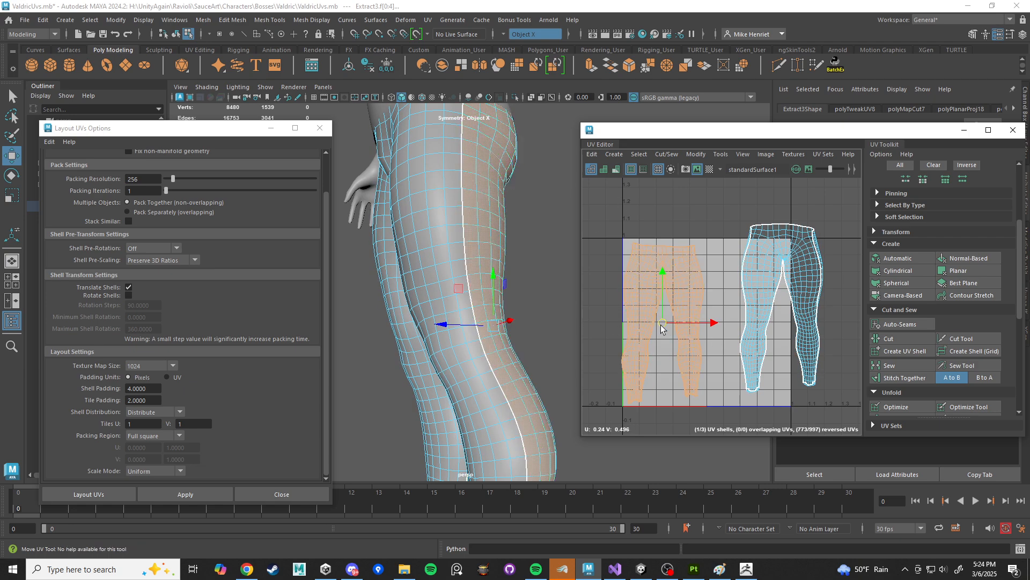
left_click_drag(665, 323, 662, 317)
left_click_drag(670, 320, 876, 308)
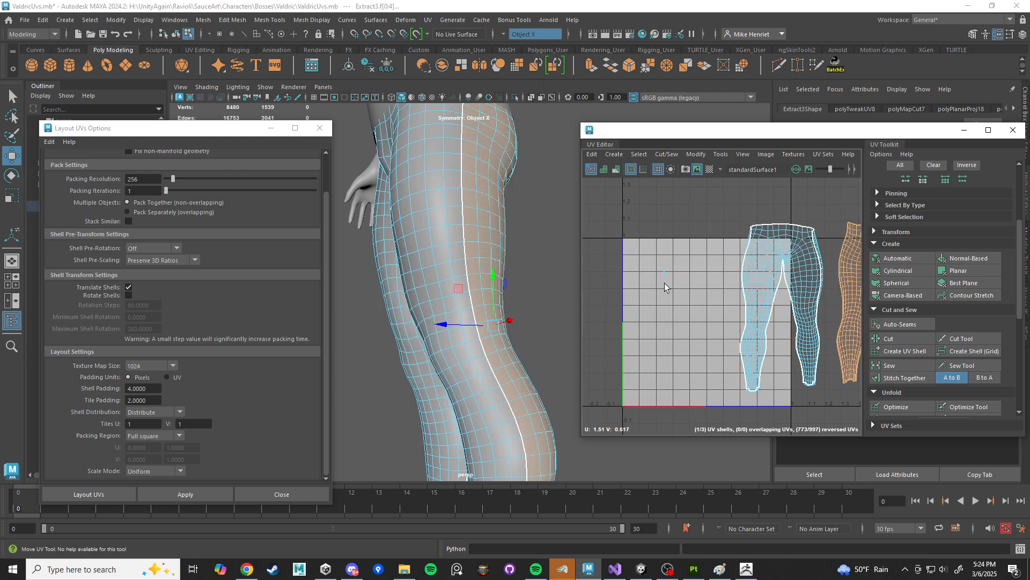
Step: Find the tiny stray UV shell left in the tile, delete its faces, and check the crotch area of the mesh
scroll(666, 274, "up", 6)
left_click(659, 268)
key("f")
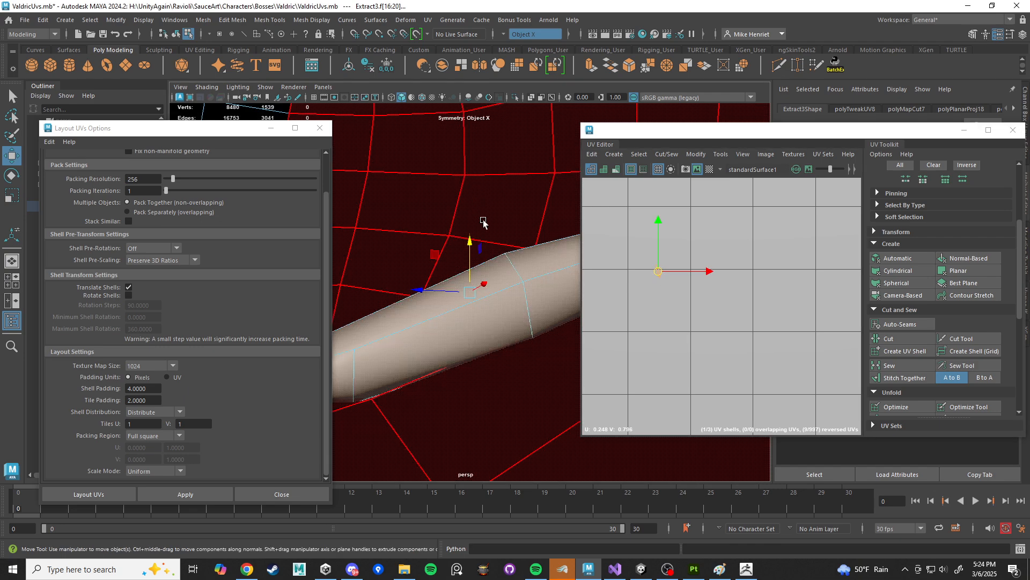
key("Delete")
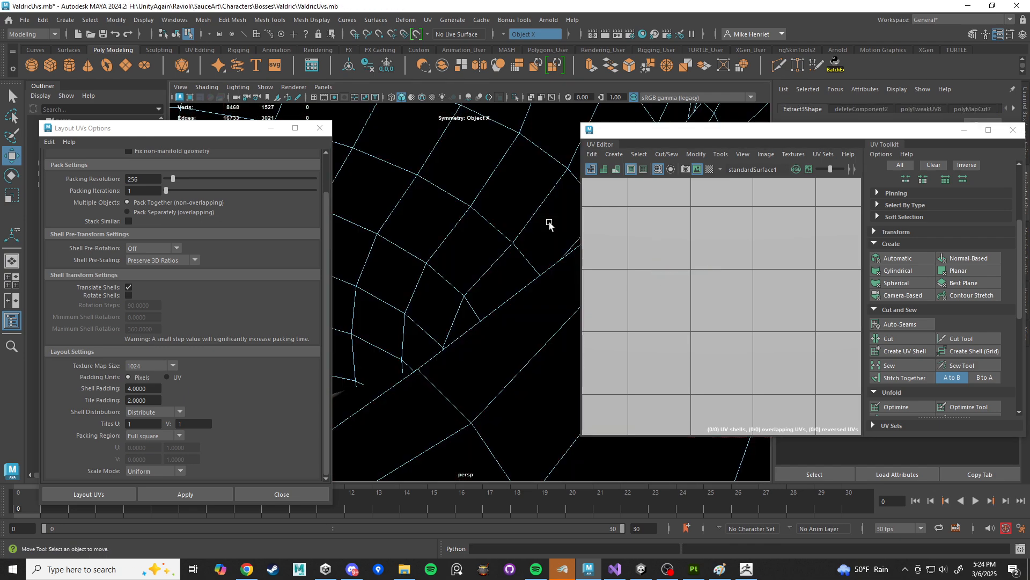
left_click_drag(550, 223, 542, 260, "alt")
left_click_drag(491, 280, 700, 295, "alt")
middle_click_drag(473, 298, 391, 293, "alt")
left_click_drag(390, 293, 384, 255, "alt")
scroll(664, 299, "down", 10)
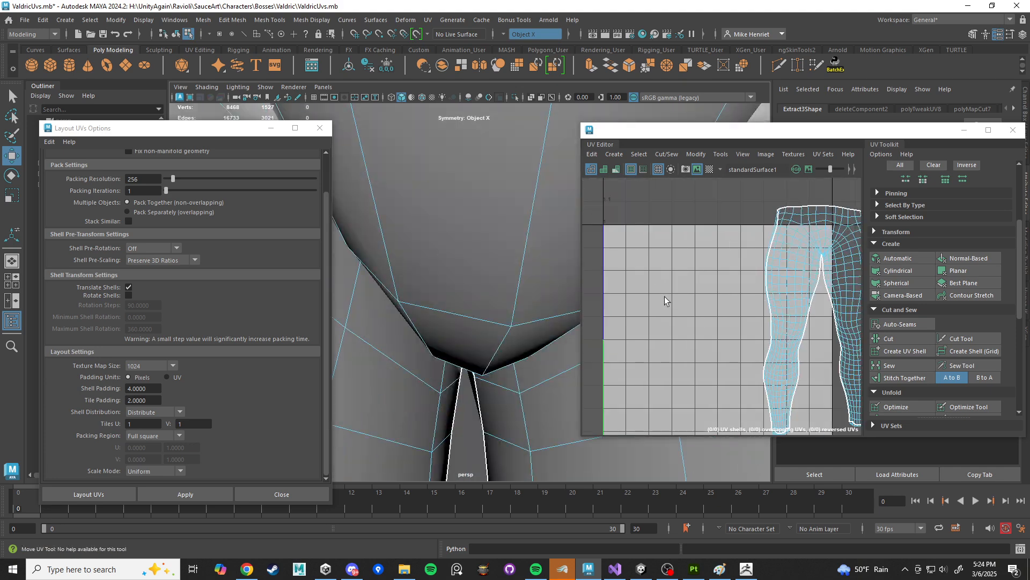
Step: Unfold the front trouser shell
scroll(714, 296, "up", 4)
left_click(678, 283)
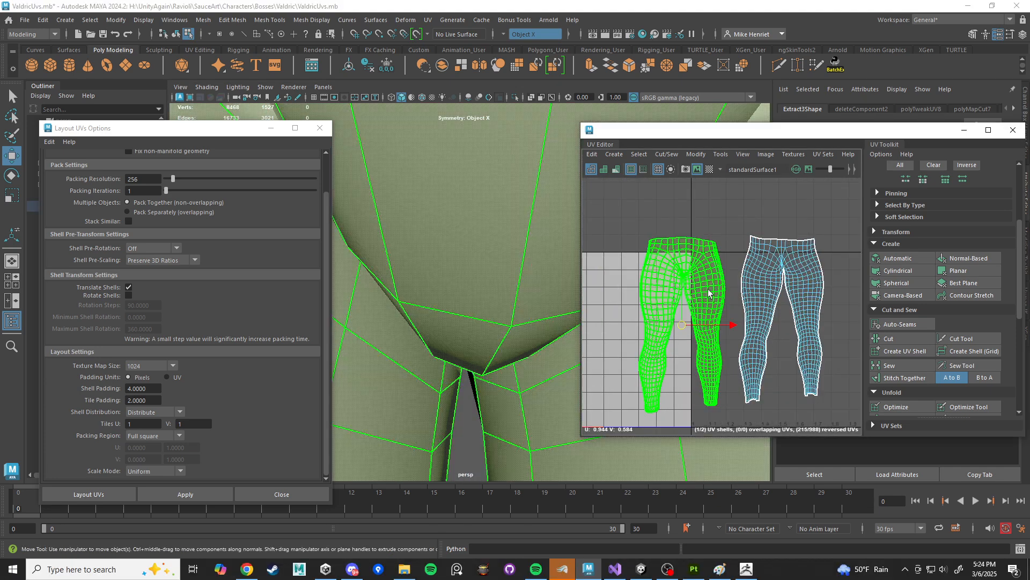
scroll(698, 301, "up", 2)
scroll(894, 364, "down", 1)
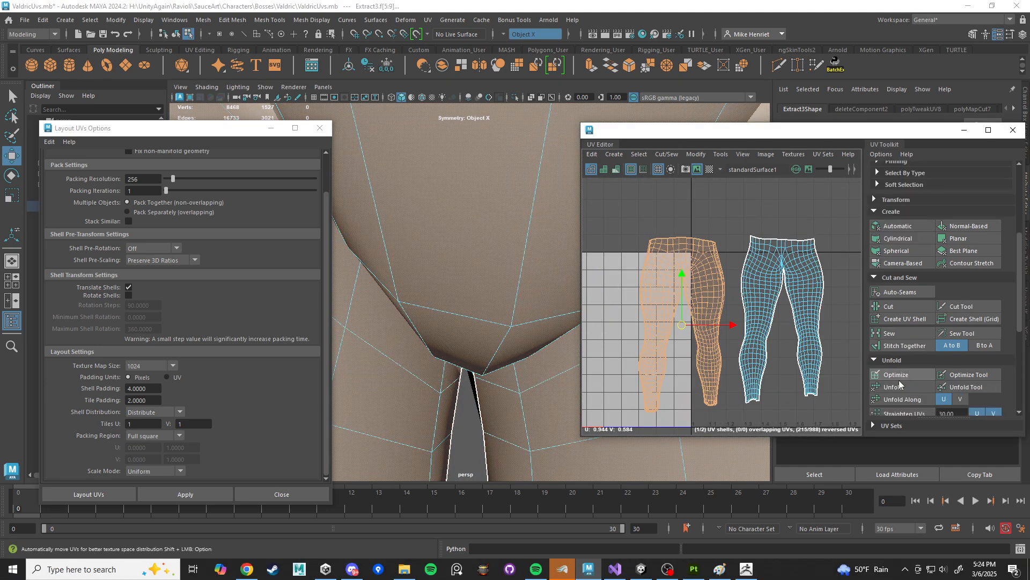
left_click(897, 387)
scroll(747, 268, "down", 2)
scroll(703, 373, "up", 4)
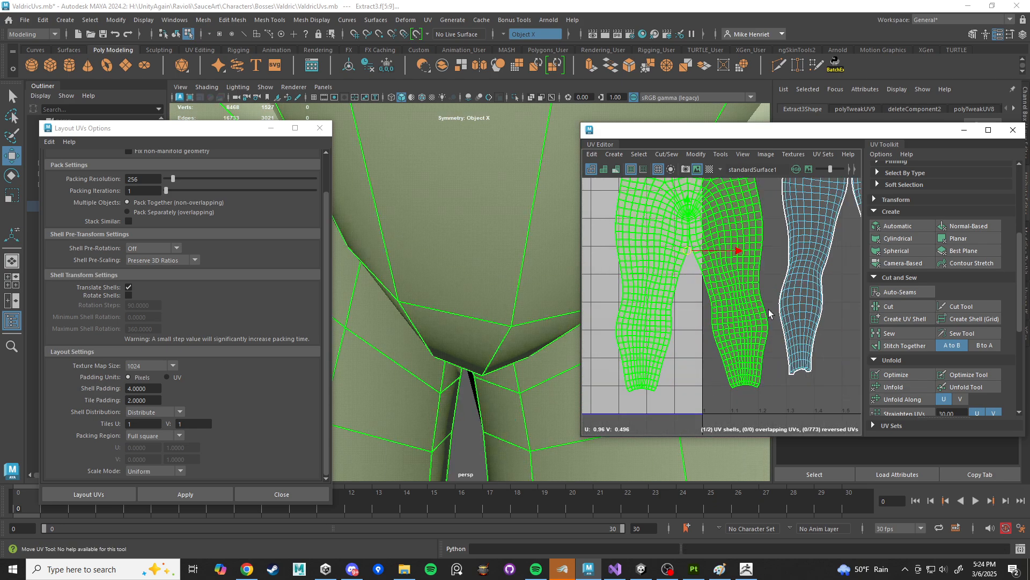
Step: Unfold the back trouser shell as well
left_click(795, 259)
scroll(772, 334, "down", 4)
key("g")
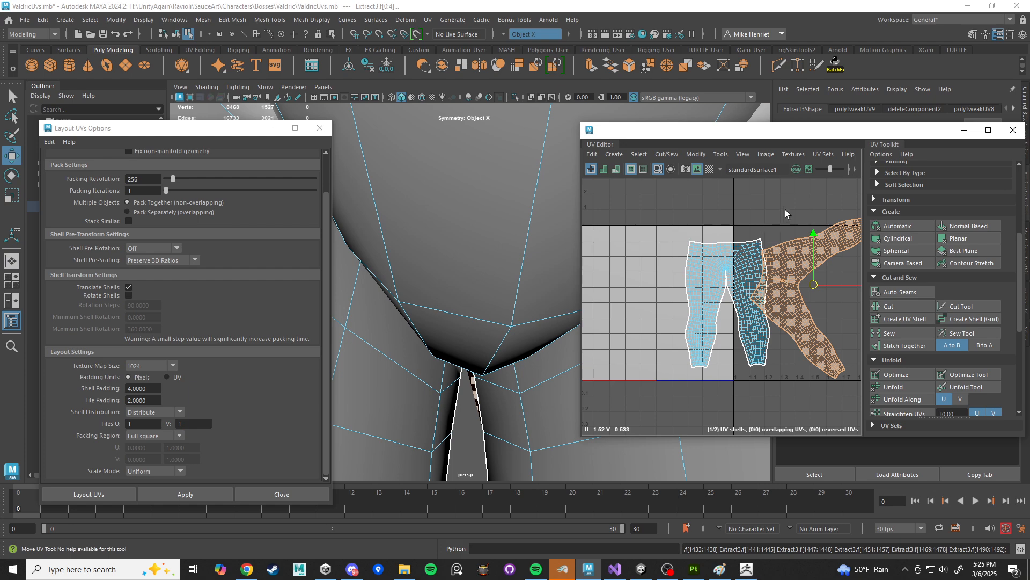
Step: Rotate the unfolded back shell so its waist faces up and move it clear of the front shell
key("f")
key("e")
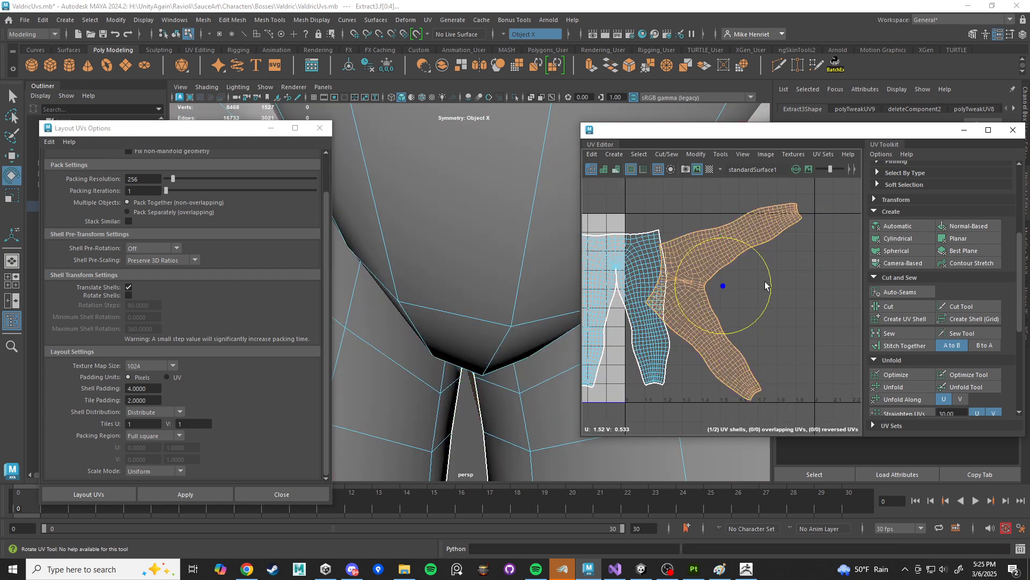
left_click_drag(765, 284, 730, 328)
key("w")
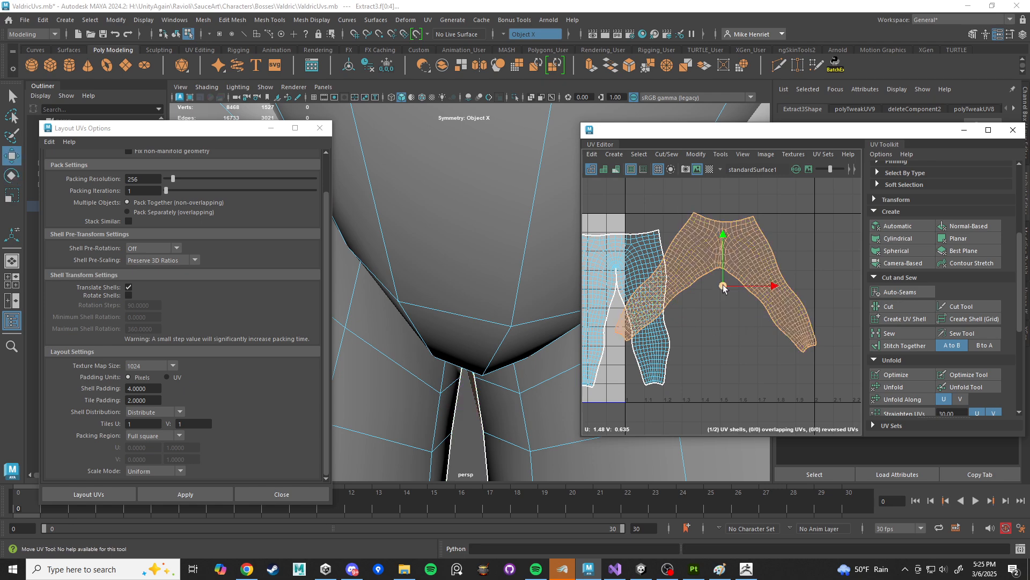
left_click_drag(723, 288, 789, 308)
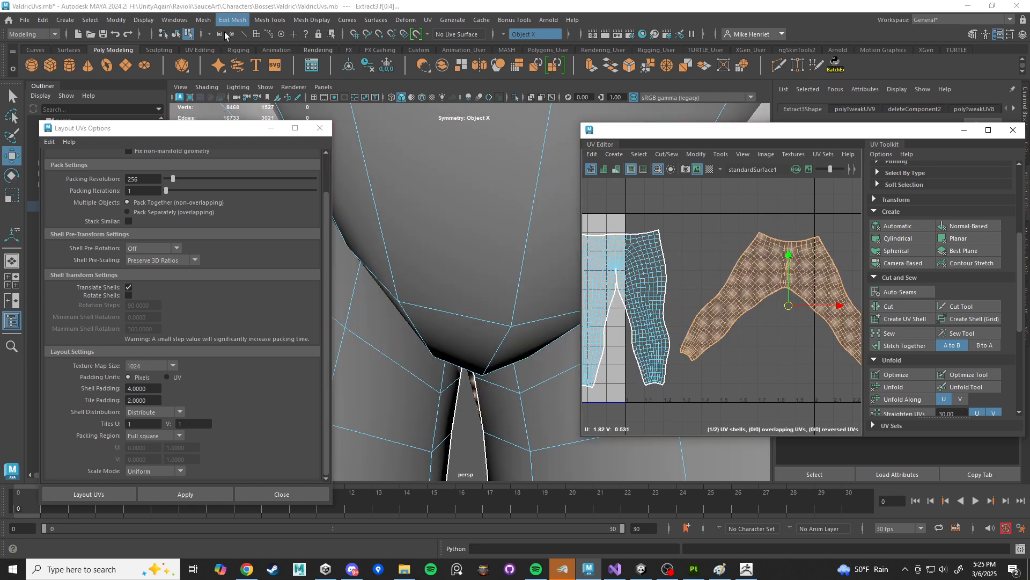
Step: Switch to object mode and review the mesh Cleanup options for the trousers, leaving Faces with zero geometry area turned off
key("F8")
key("f")
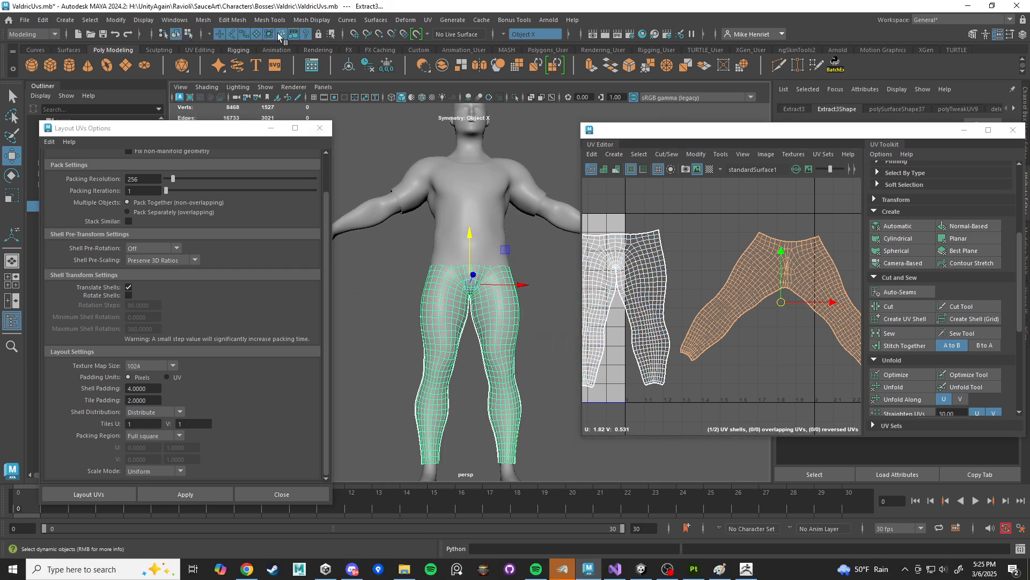
left_click(203, 20)
left_click(302, 265)
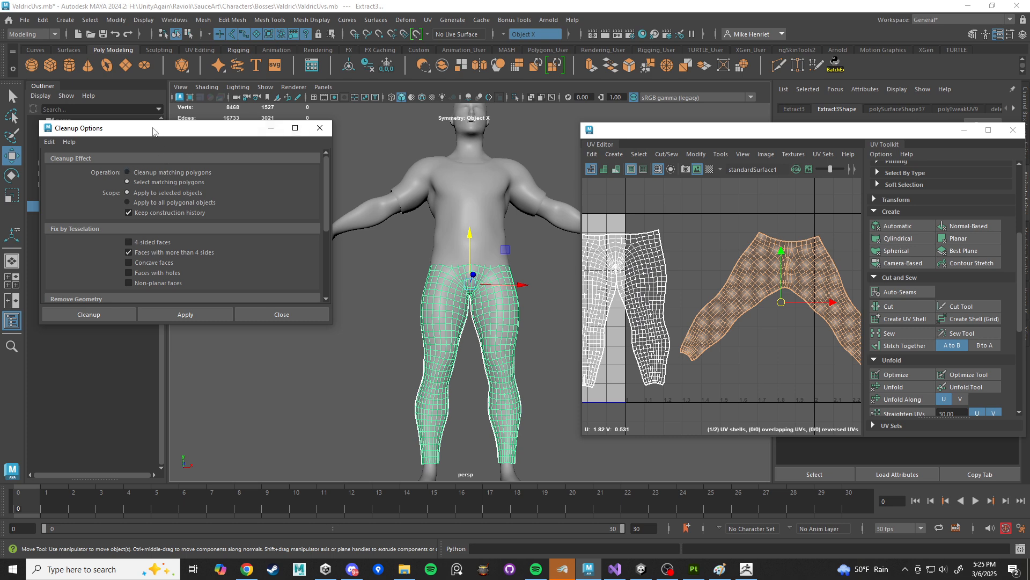
left_click_drag(153, 131, 123, 127)
left_click(290, 124)
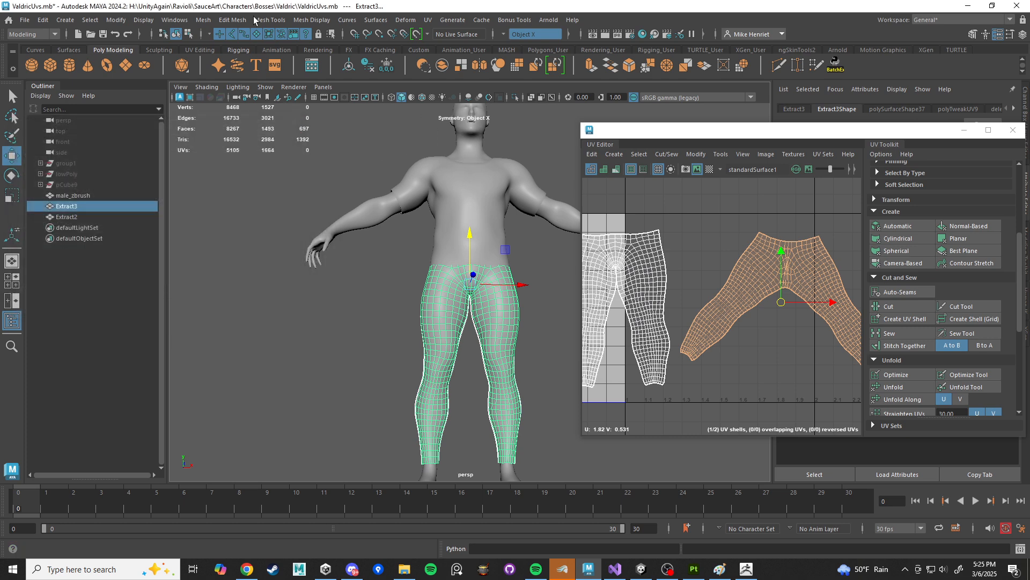
left_click(204, 20)
left_click(304, 266)
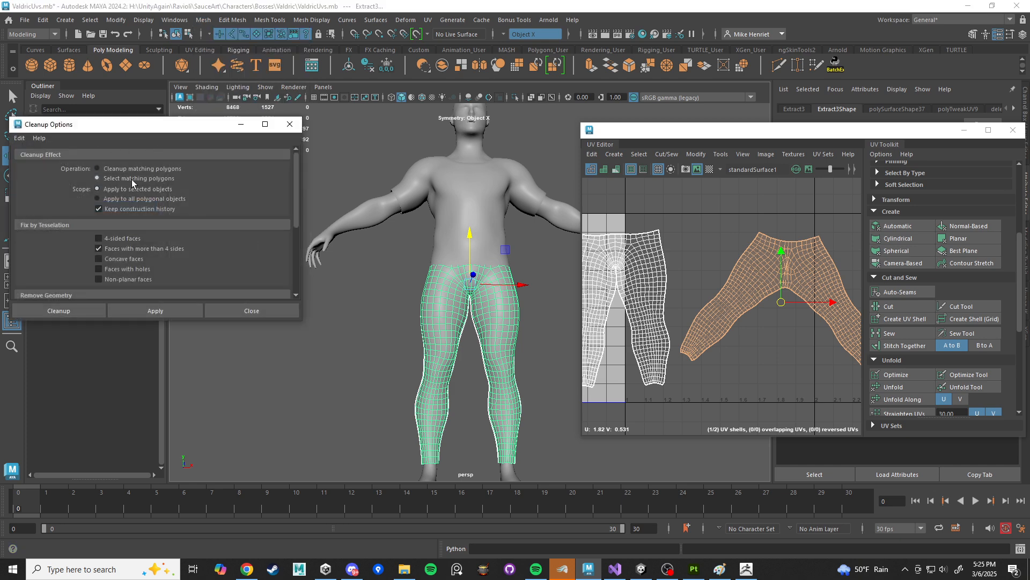
scroll(143, 182, "down", 2)
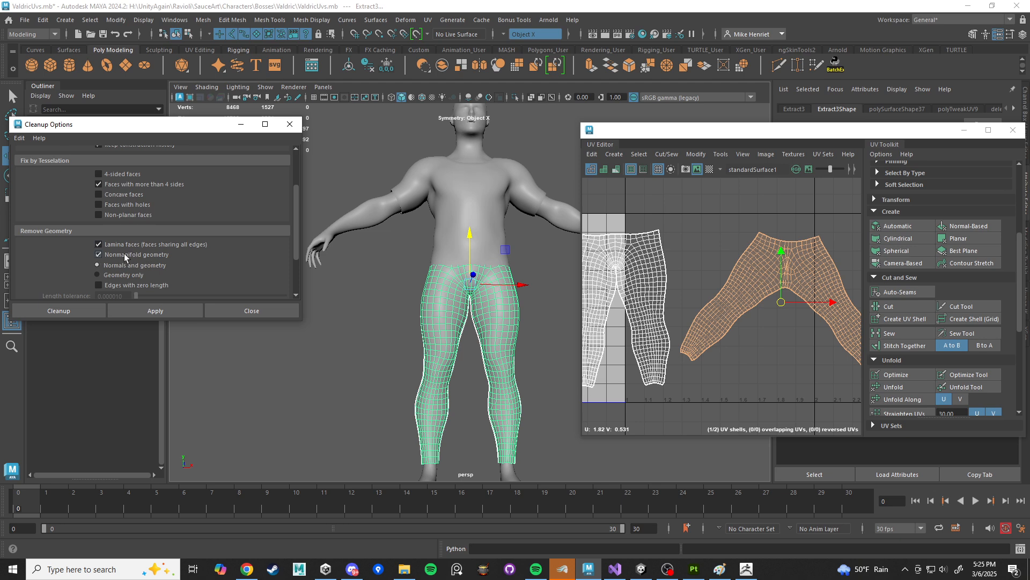
scroll(182, 266, "down", 2)
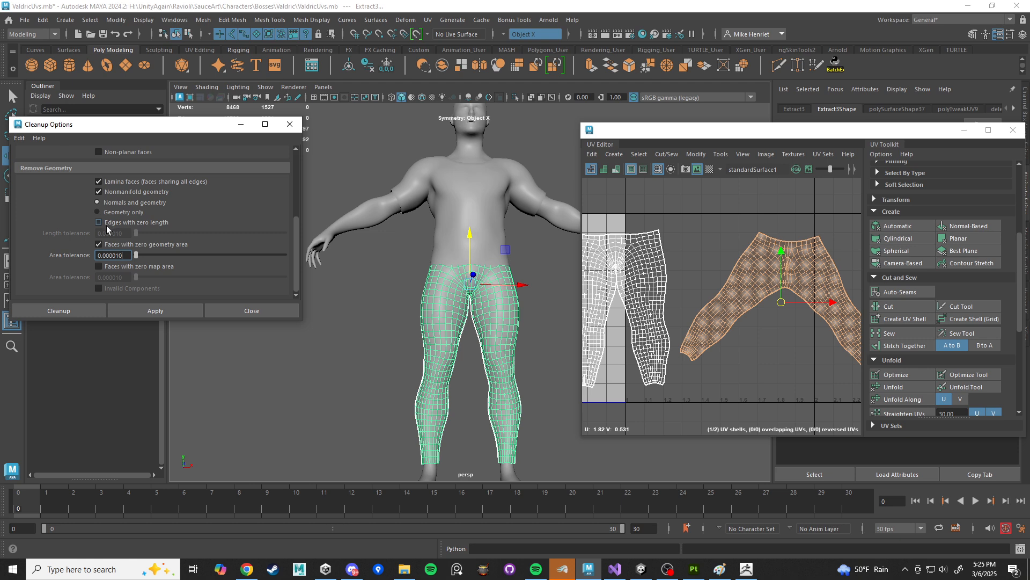
left_click(99, 244)
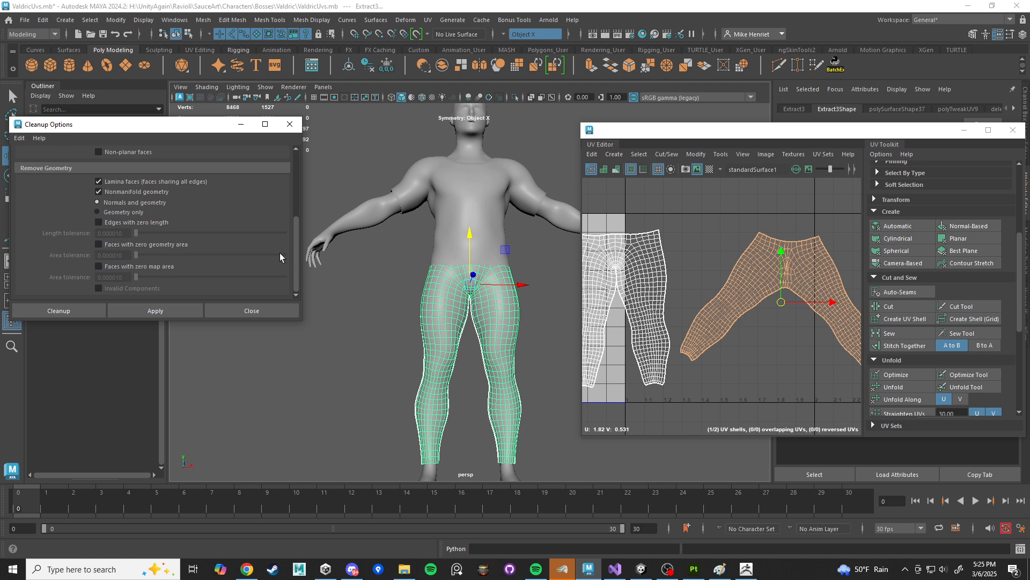
Step: Examine the trousers mesh on the character and both of its shells in the UV layout
left_click_drag(290, 258, 542, 267, "alt")
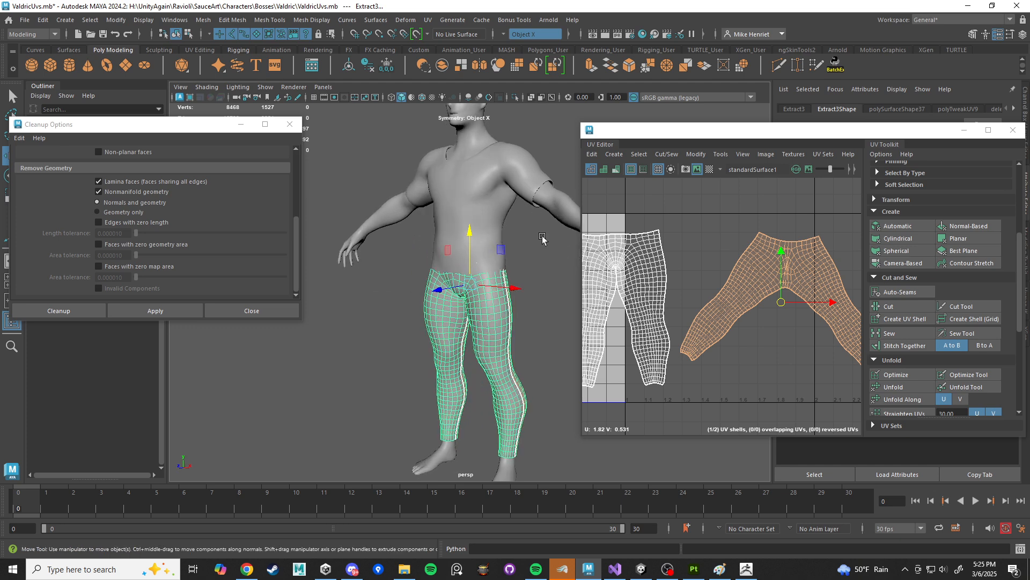
right_click_drag(541, 299, 558, 243)
left_click_drag(552, 262, 564, 283, "alt")
left_click(546, 258)
middle_click_drag(547, 257, 533, 317, "alt")
scroll(503, 273, "up", 5)
left_click_drag(503, 273, 485, 350, "alt")
left_click(513, 426)
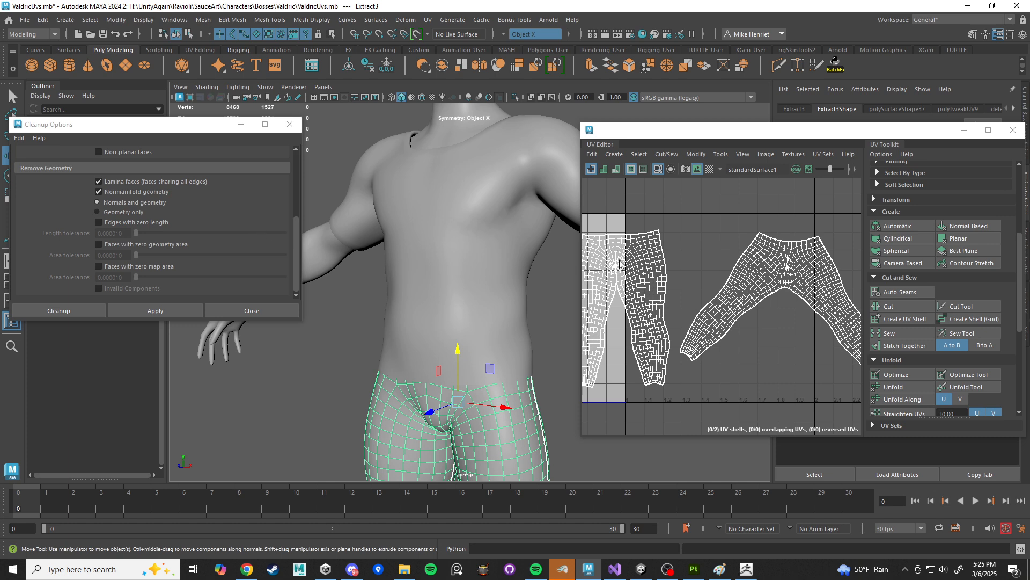
scroll(742, 285, "down", 2)
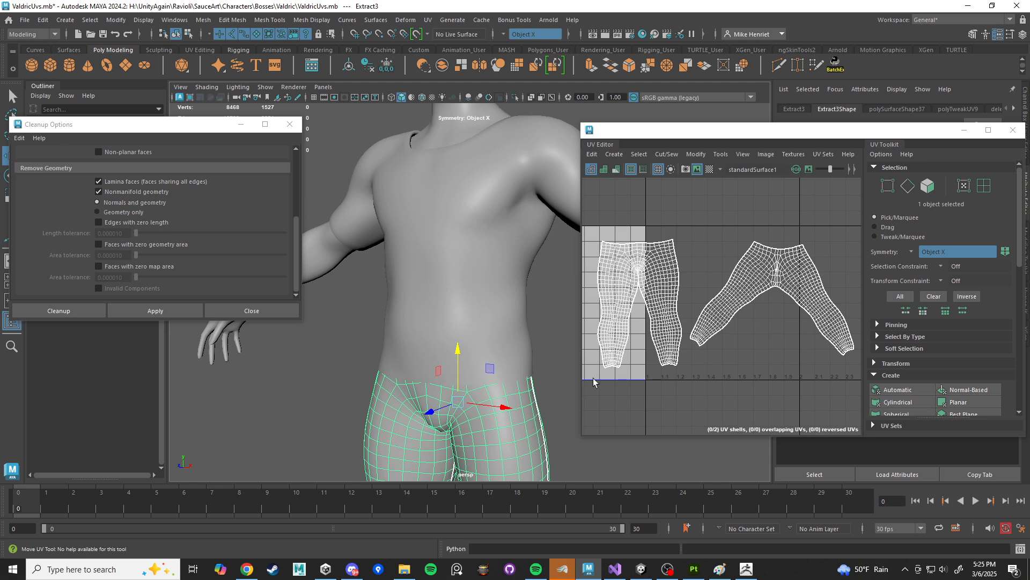
Step: Isolate the trousers mesh and examine its interior, leg openings and crotch for leftover inner geometry
left_click_drag(558, 370, 441, 322, "alt")
key("ctrl+1")
left_click(505, 282)
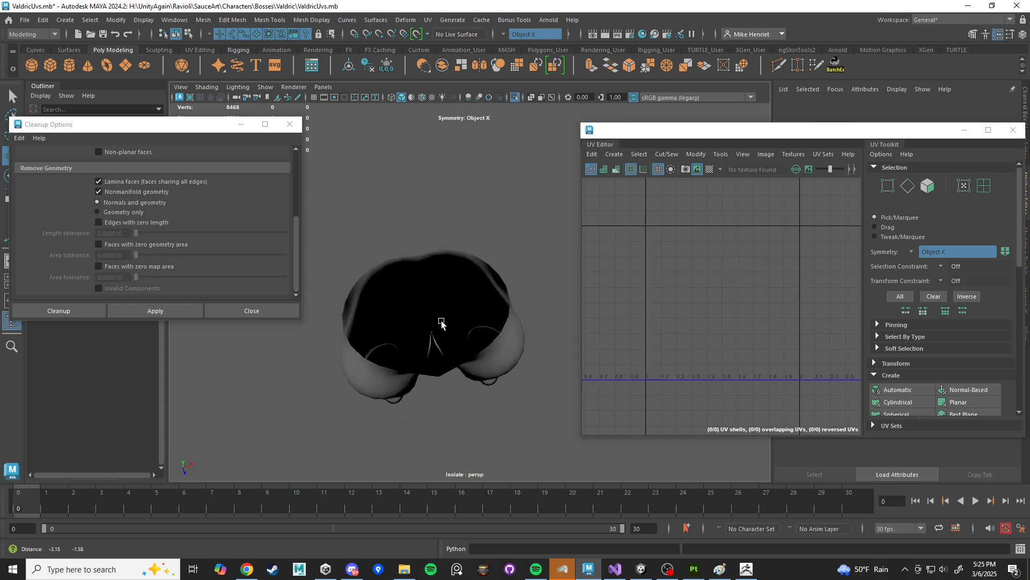
scroll(441, 322, "up", 3)
left_click(451, 373)
scroll(474, 374, "up", 2)
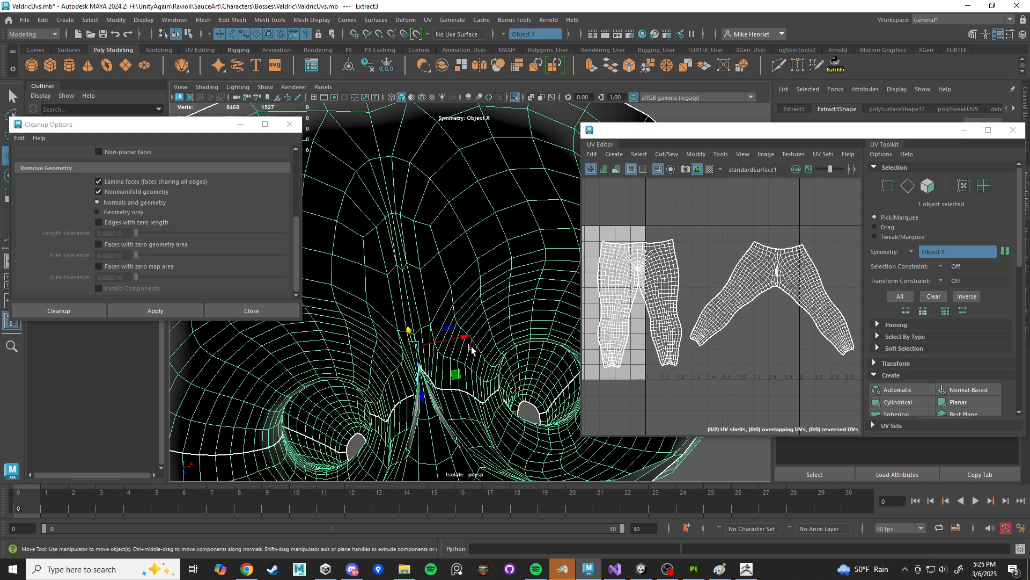
scroll(456, 353, "up", 2)
scroll(487, 402, "up", 2)
left_click(523, 424)
scroll(515, 410, "down", 5)
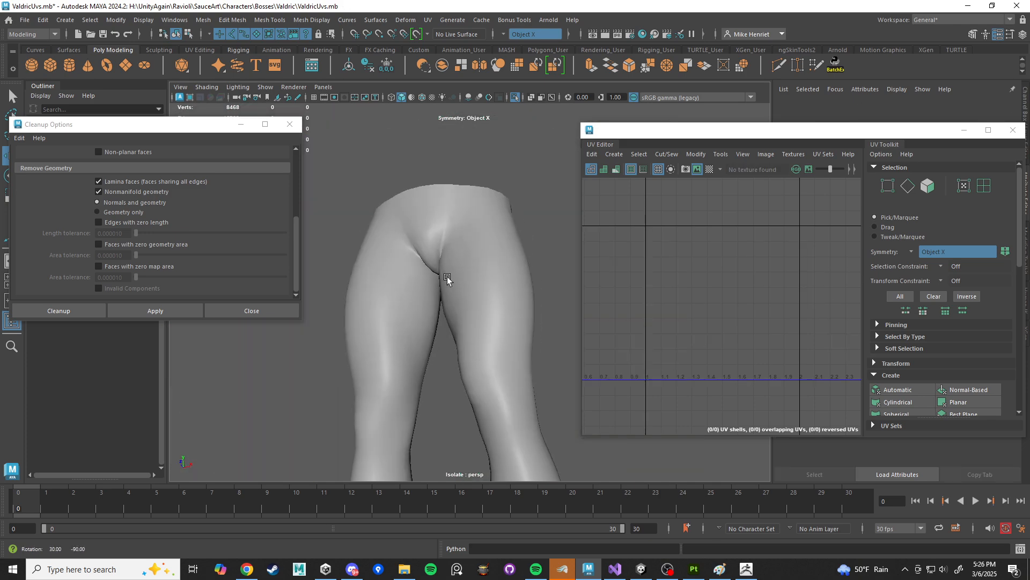
scroll(472, 304, "down", 5)
left_click_drag(467, 311, 453, 345, "alt")
scroll(458, 336, "up", 4)
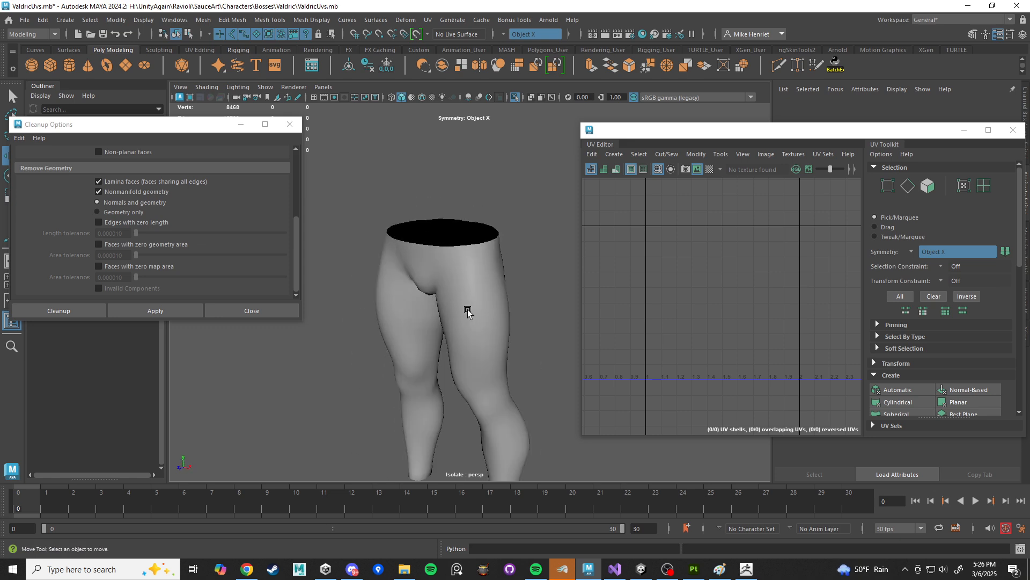
Step: Turn off isolation to show the whole character and all UV shells again, with the trousers mesh selected
left_click(469, 311)
key("ctrl+1")
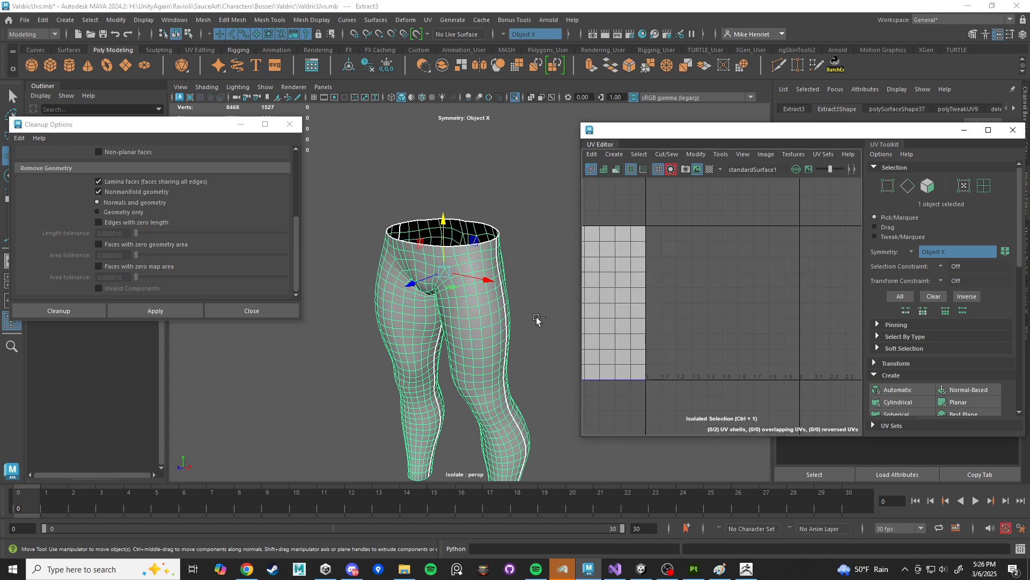
key("ctrl+1")
left_click(488, 202)
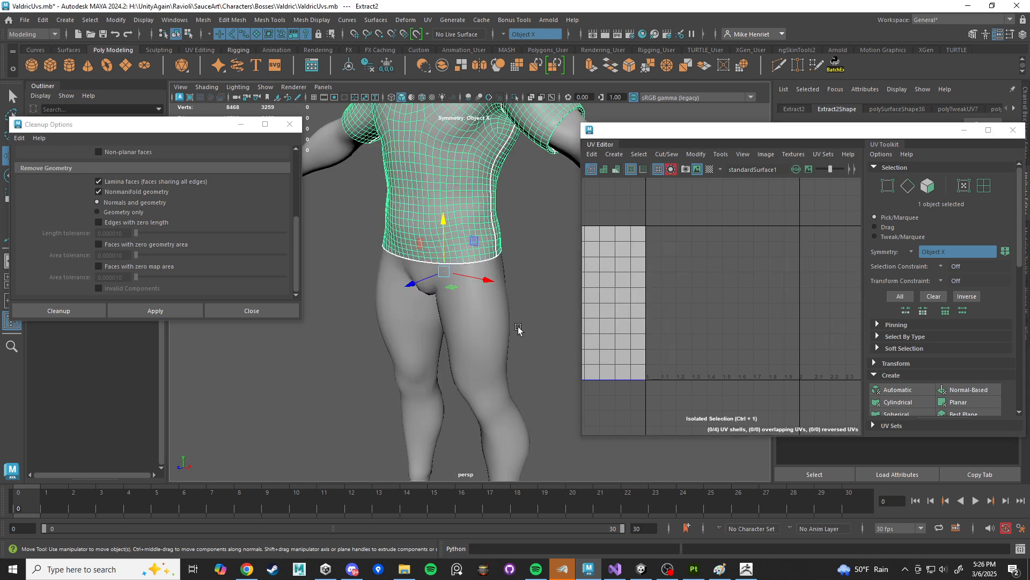
left_click(516, 329)
key("ctrl+1")
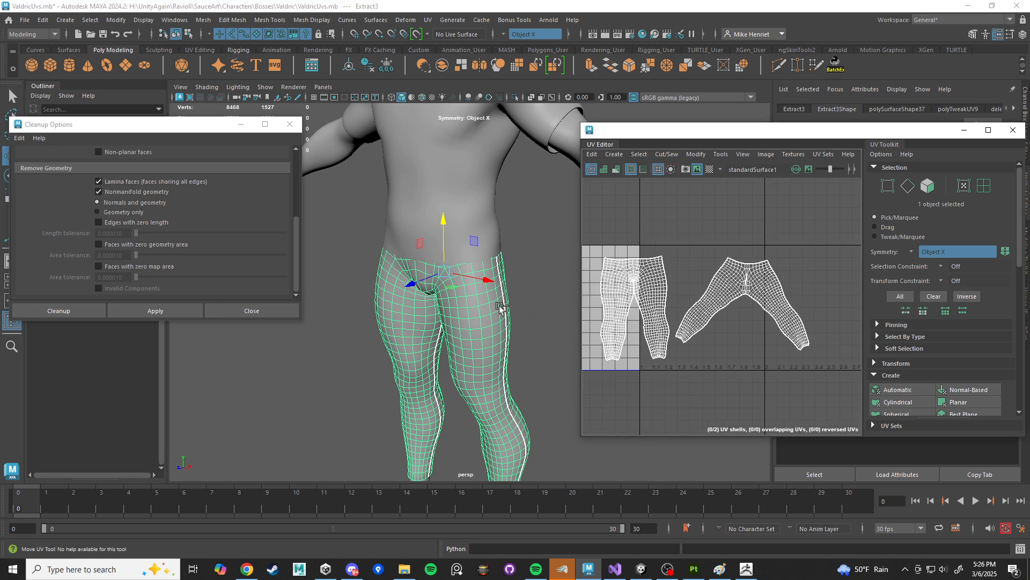
scroll(478, 206, "down", 3)
left_click(478, 206)
left_click_drag(504, 286, 543, 288, "alt")
left_click(473, 324)
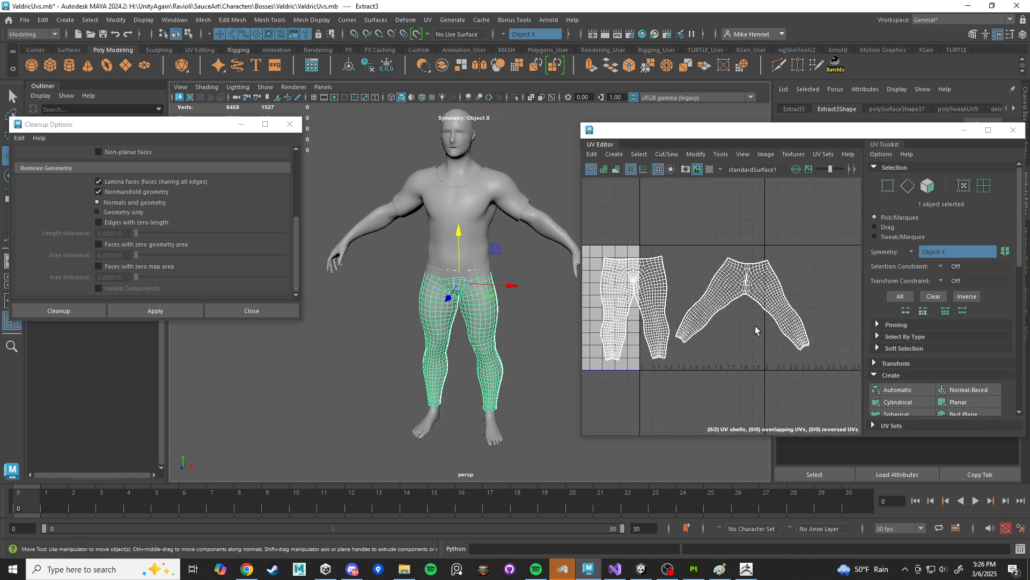
Step: Select the UVs along one inner-leg edge of the back shell from crotch to hem and align them to minimum U
right_click_drag(777, 332, 837, 294, "alt")
middle_click_drag(838, 294, 722, 306, "alt")
right_click_drag(722, 306, 821, 281, "alt")
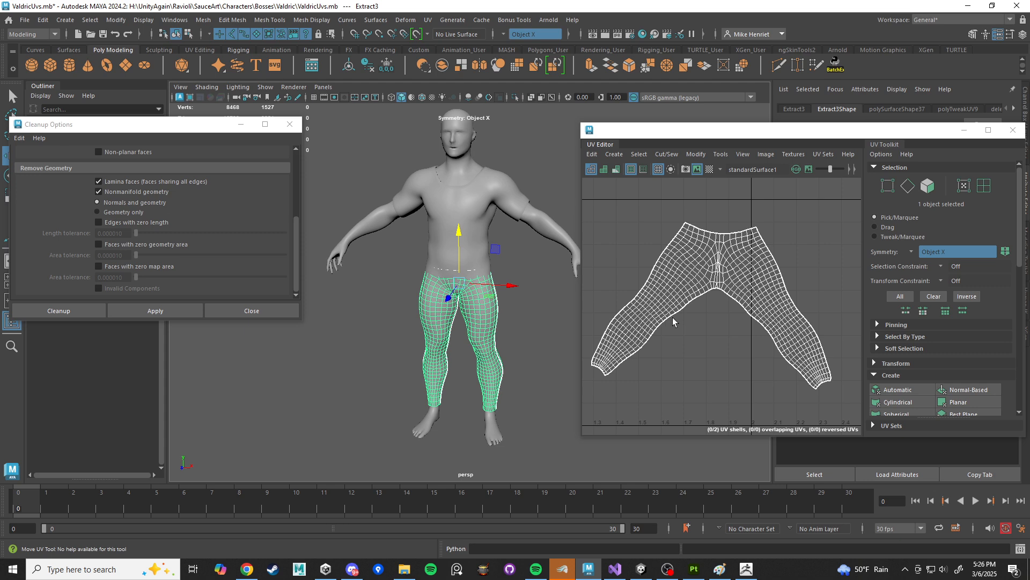
right_click_drag(797, 348, 831, 348)
left_click(721, 290)
left_click(815, 390)
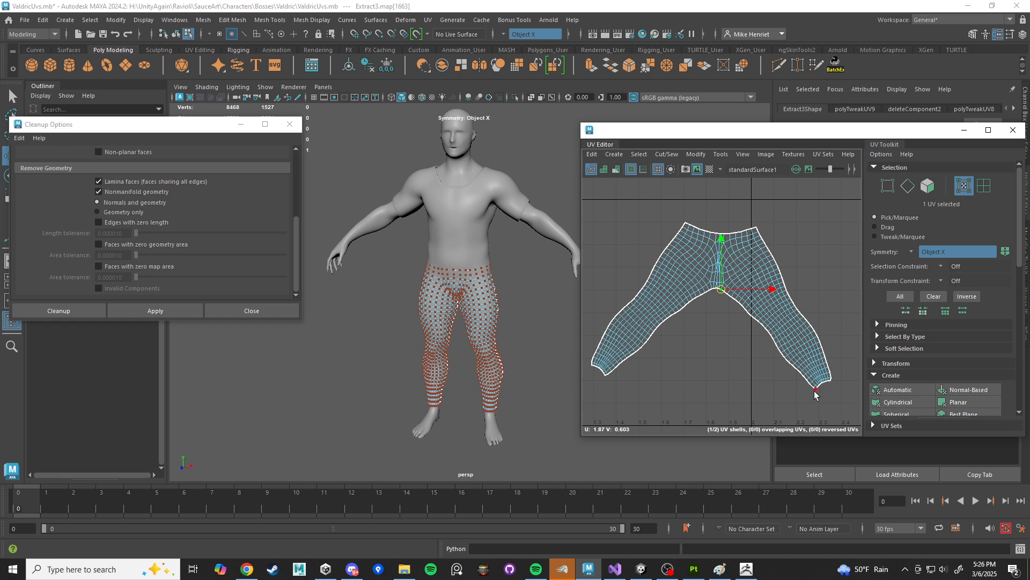
double_click(816, 391)
right_click_drag(707, 337, 717, 376, "shift")
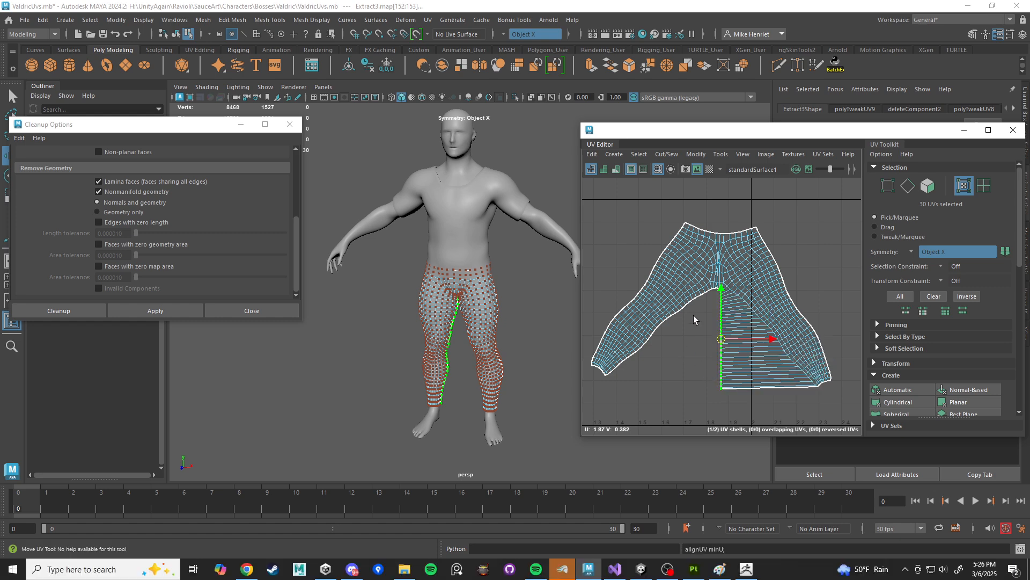
Step: Select the UVs along the back shell's other inner-leg edge from crotch to hem and align them to maximum U
left_click(713, 292)
scroll(708, 302, "up", 3)
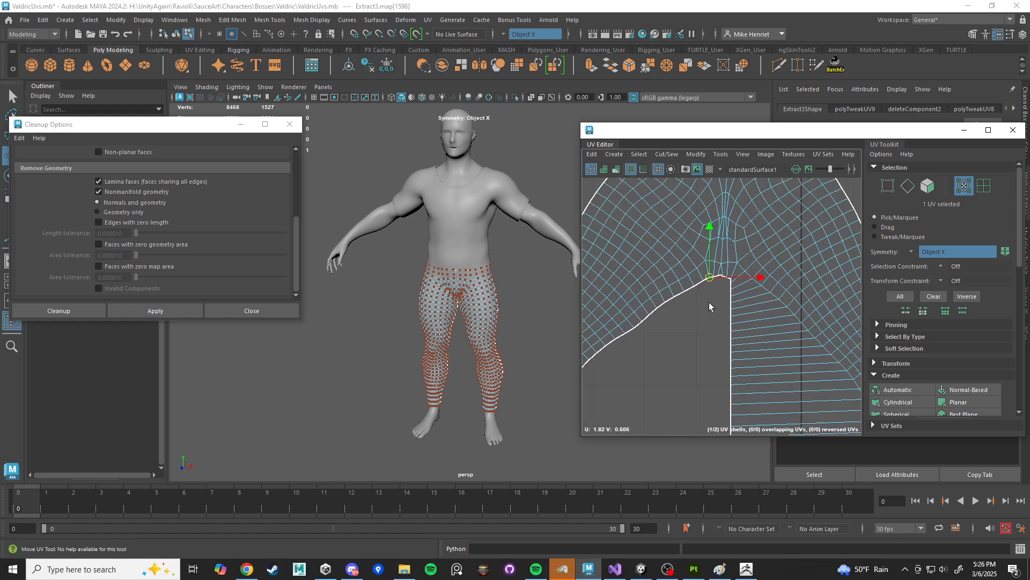
scroll(628, 376, "down", 2)
double_click(589, 391)
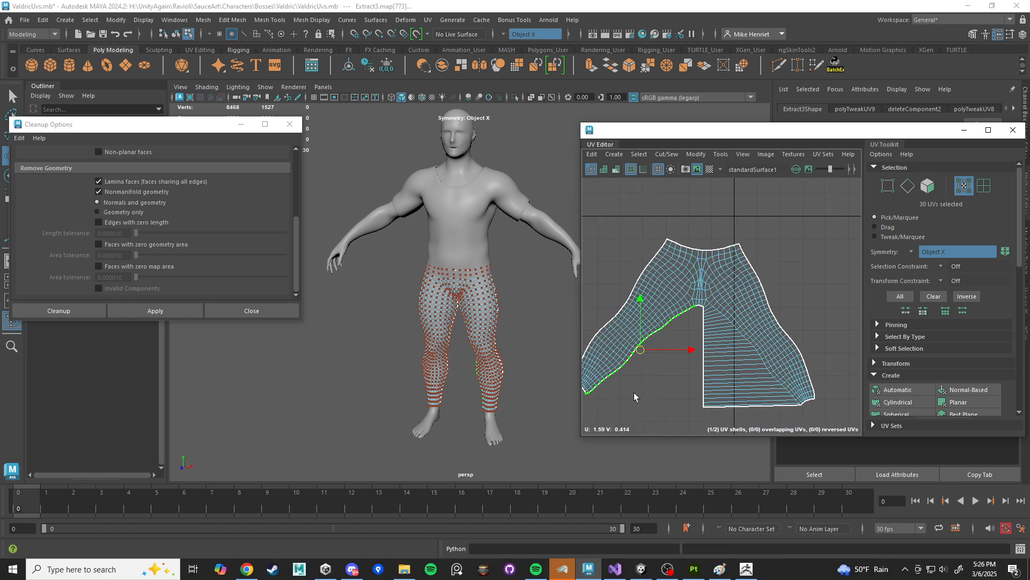
mouse_move(635, 340)
right_mouse_down("shift")
mouse_move(670, 390)
mouse_move(683, 355)
mouse_move(717, 344)
mouse_move(639, 339)
right_mouse_up("shift")
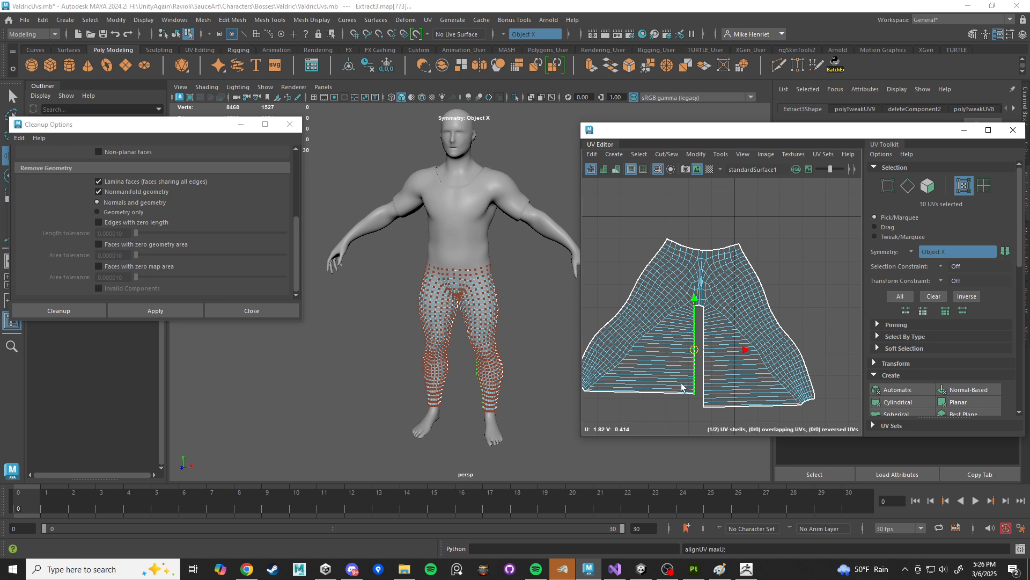
Step: Level the two inner-leg edges of the back shell at the hem and stretch both downward together
scroll(681, 386, "up", 2)
mouse_move(698, 290)
left_mouse_down()
mouse_move(699, 279)
mouse_move(700, 303)
left_mouse_up()
key("ctrl+shift")
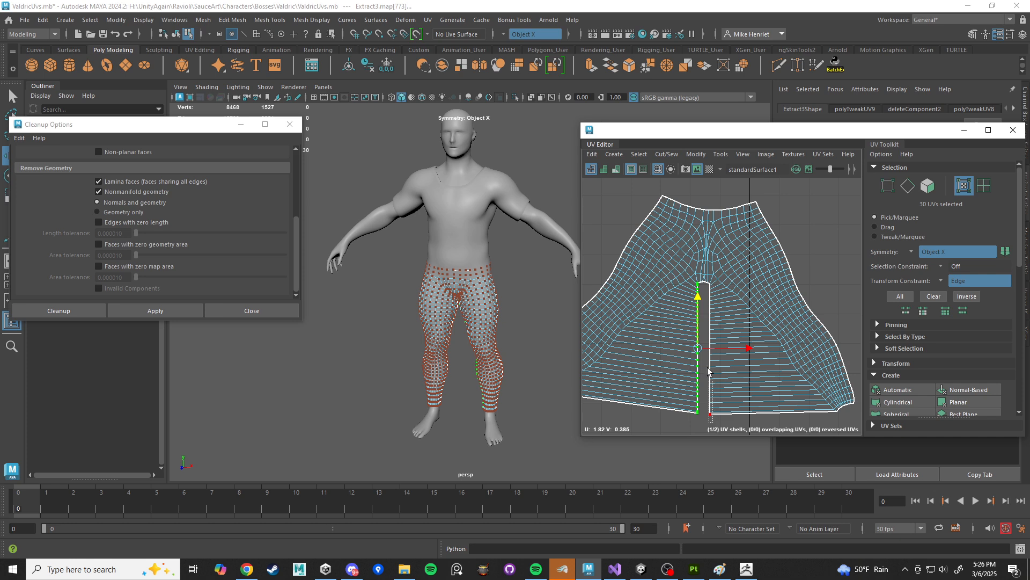
left_click_drag(708, 368, 706, 294, "ctrl+shift")
key("r")
scroll(706, 299, "down", 2)
key("w")
key("r")
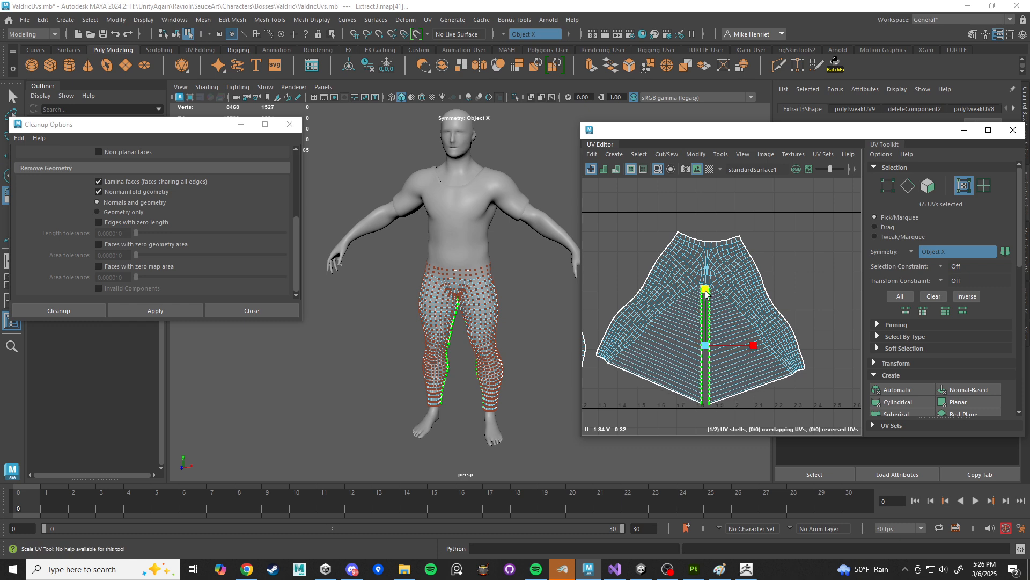
key("w")
scroll(707, 297, "down", 2)
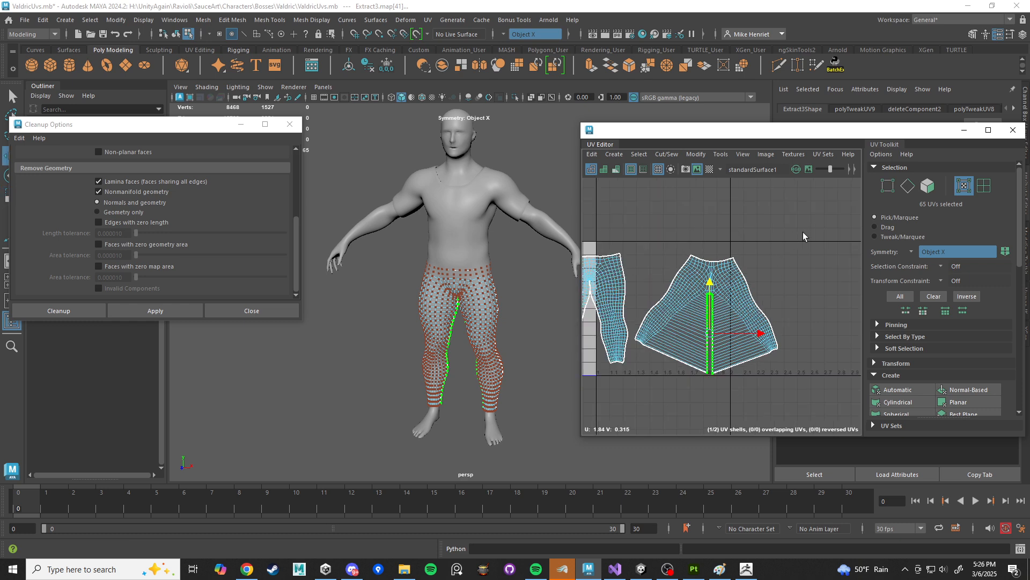
Step: Select the back shell's remaining UVs and unfold them around the straightened inner-leg edges
left_click_drag(811, 236, 633, 406, "shift")
right_click_drag(680, 311, 569, 315, "shift")
scroll(746, 391, "up", 4)
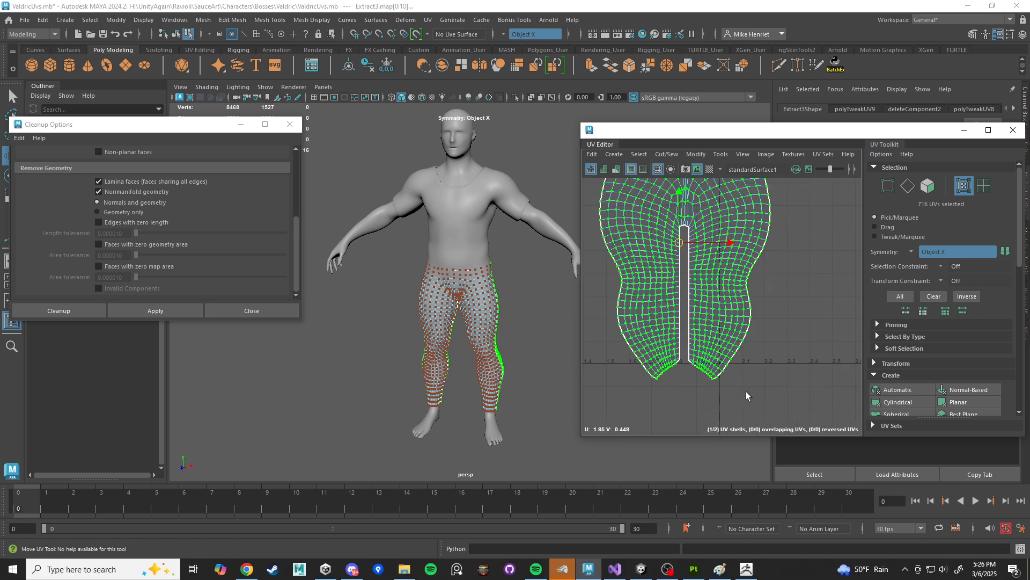
left_click(706, 383)
scroll(706, 384, "down", 3)
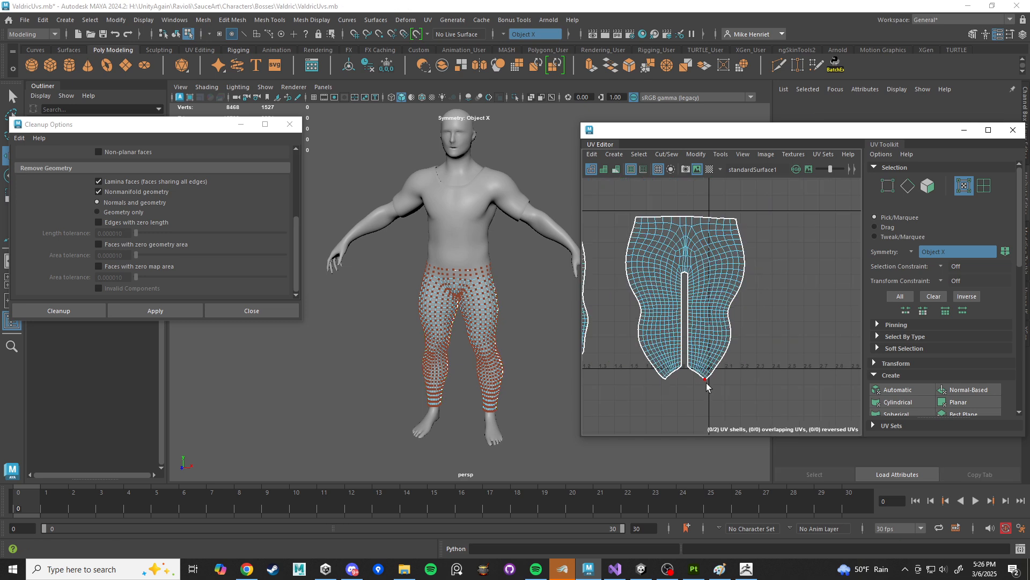
Step: Straighten the back shell's outer-leg edges from hip to hem, aligning one to maximum U and the other to minimum U
scroll(714, 397, "up", 3)
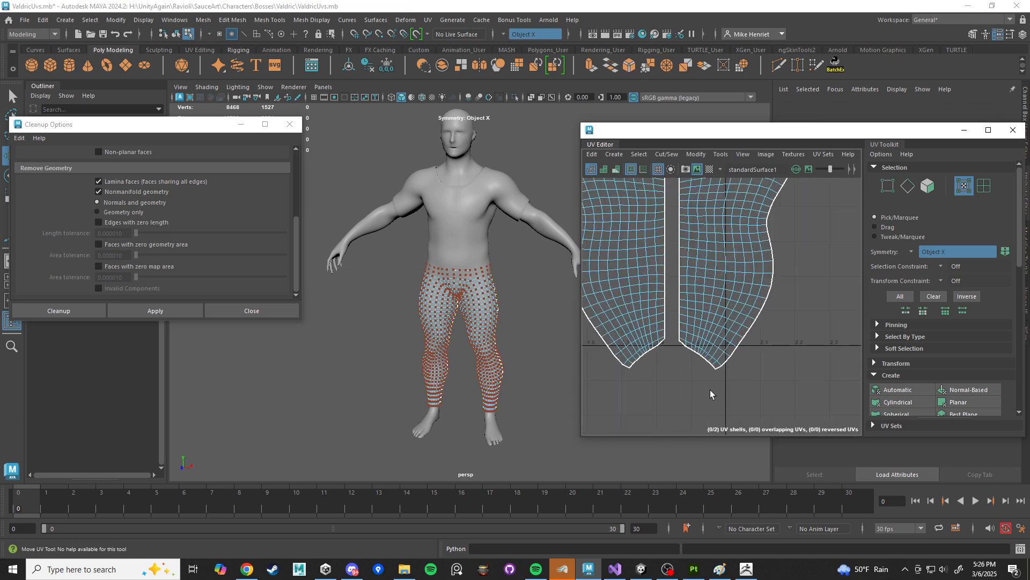
scroll(748, 299, "down", 3)
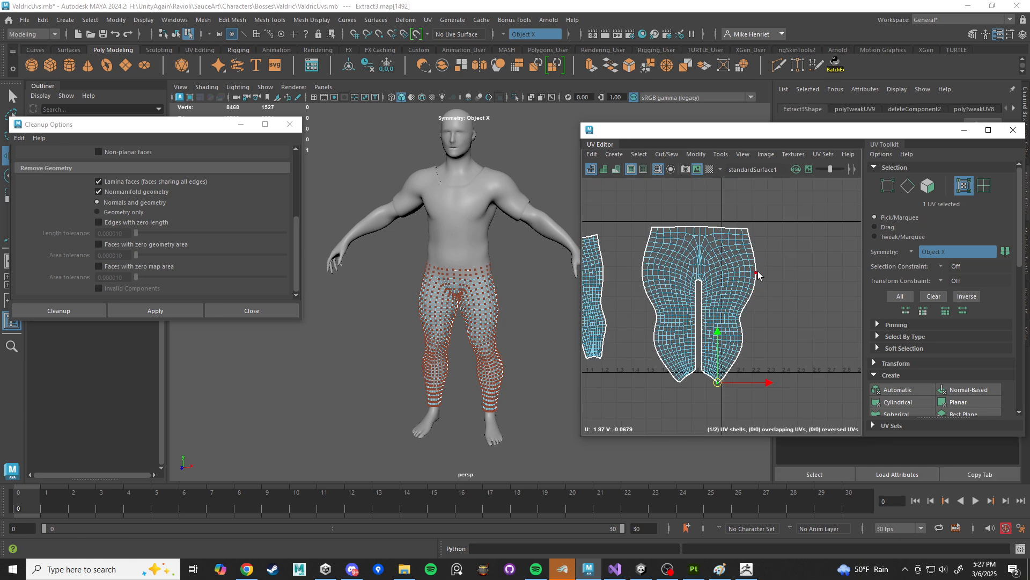
double_click(757, 274, "ctrl")
right_click_drag(769, 334, 820, 292)
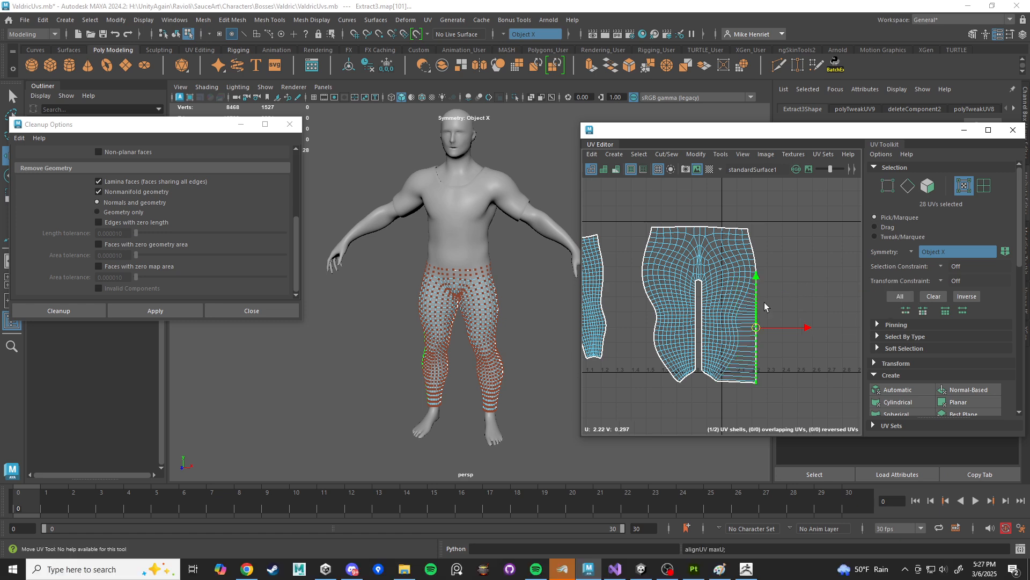
left_click(643, 277)
double_click(682, 384, "ctrl")
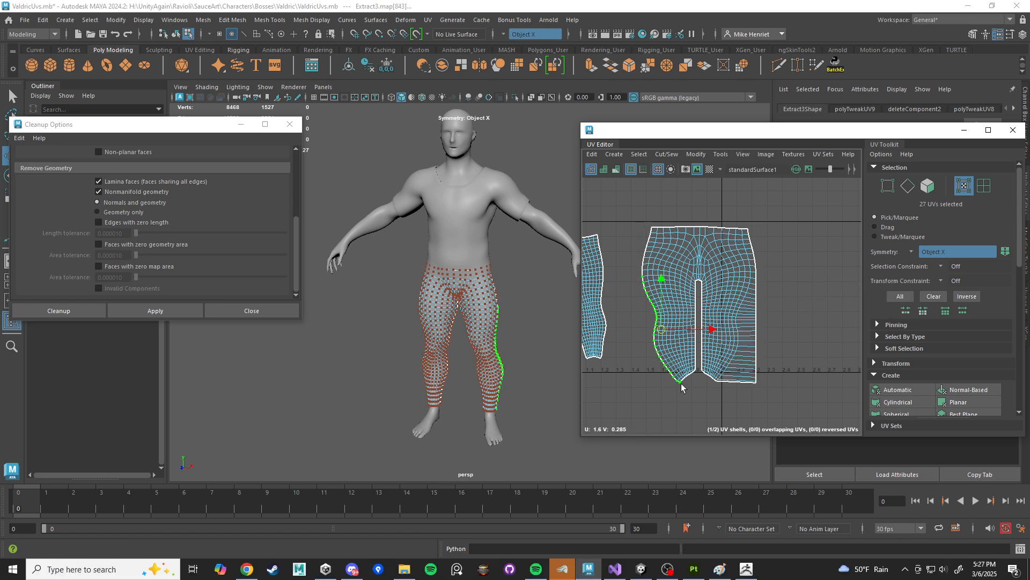
mouse_move(682, 382)
right_mouse_down()
mouse_move(709, 365)
mouse_move(691, 378)
right_mouse_up()
Step: Flatten both leg hems of the back shell by aligning each hem's UVs to minimum V
scroll(674, 370, "up", 3)
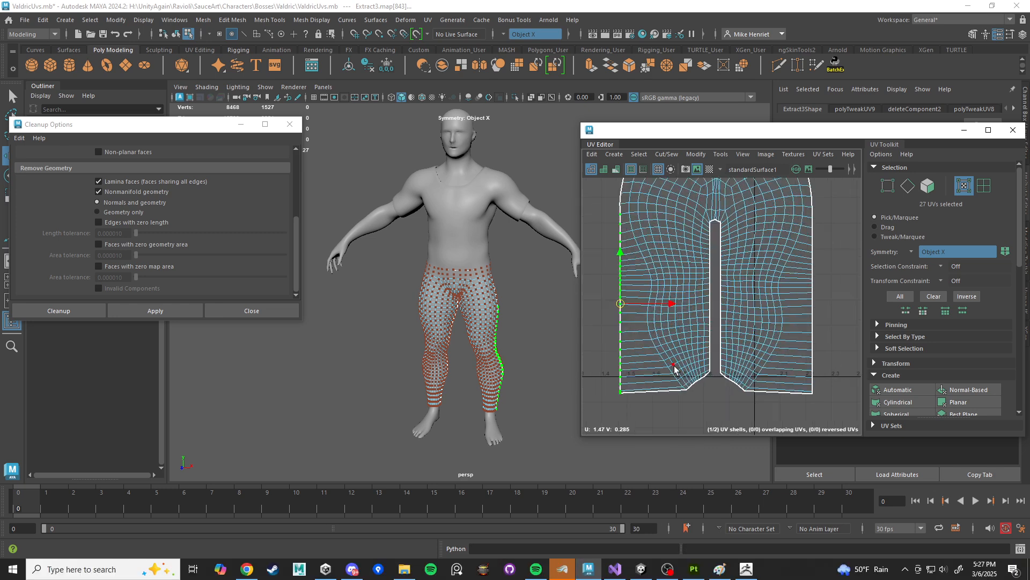
left_click(622, 393)
left_click(711, 372, "shift")
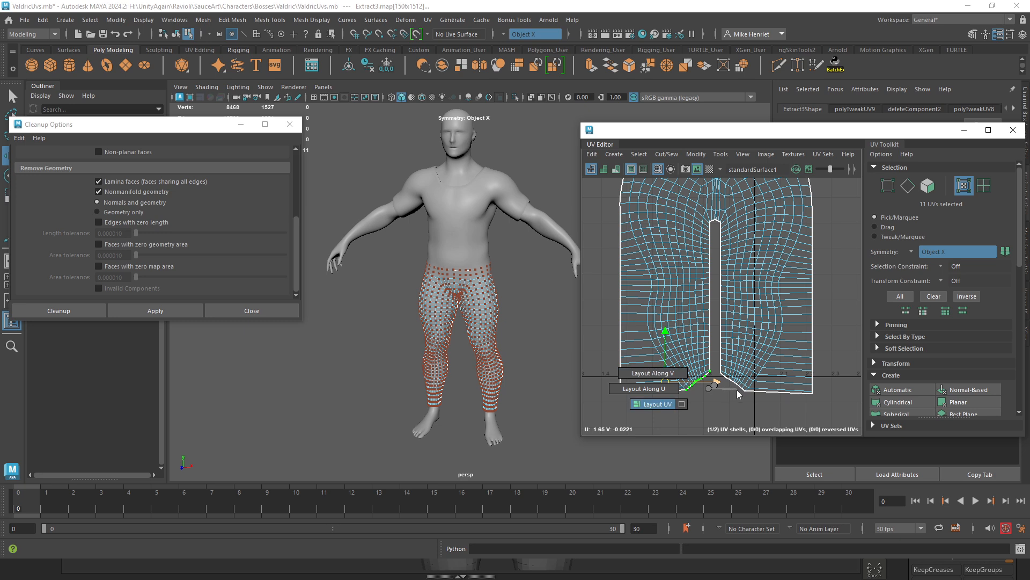
right_click_drag(721, 340, 830, 353, "shift")
left_click(721, 374)
left_click(812, 394)
scroll(735, 400, "up", 1)
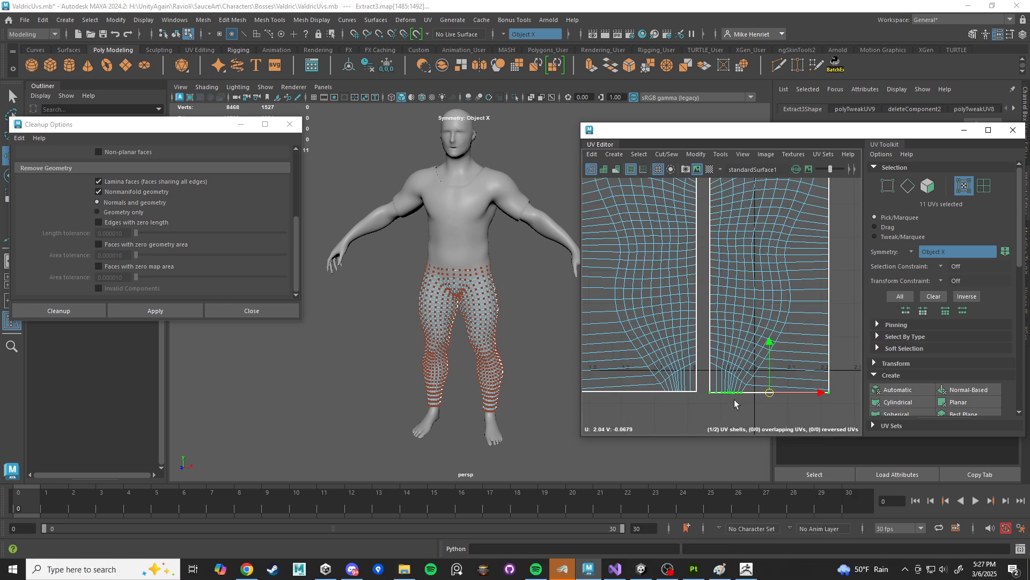
scroll(717, 400, "down", 2)
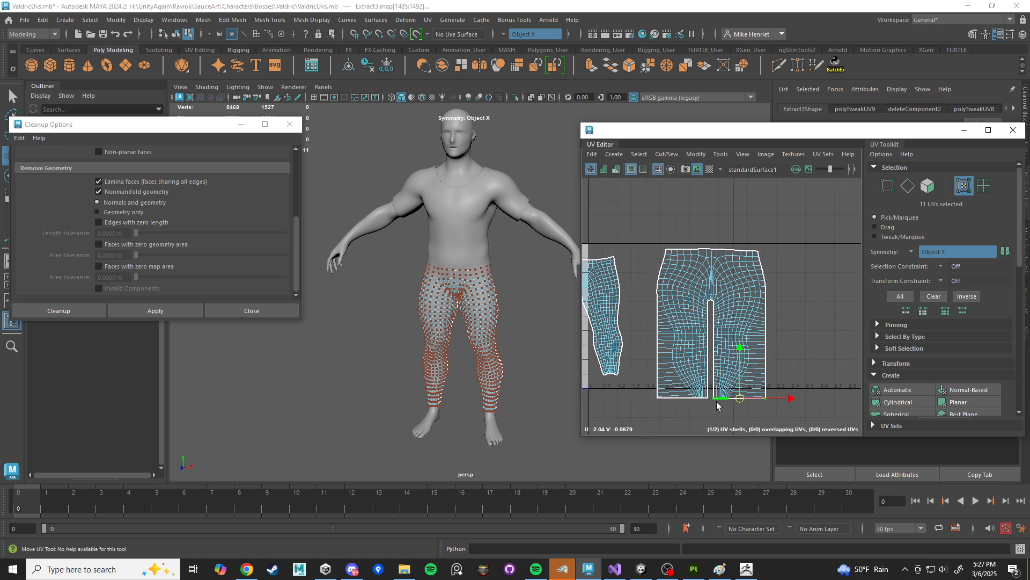
Step: Unfold the back shell's interior UVs within the straightened borders, try unfolding along one axis, and undo that second unfold
left_click_drag(717, 405, 758, 263)
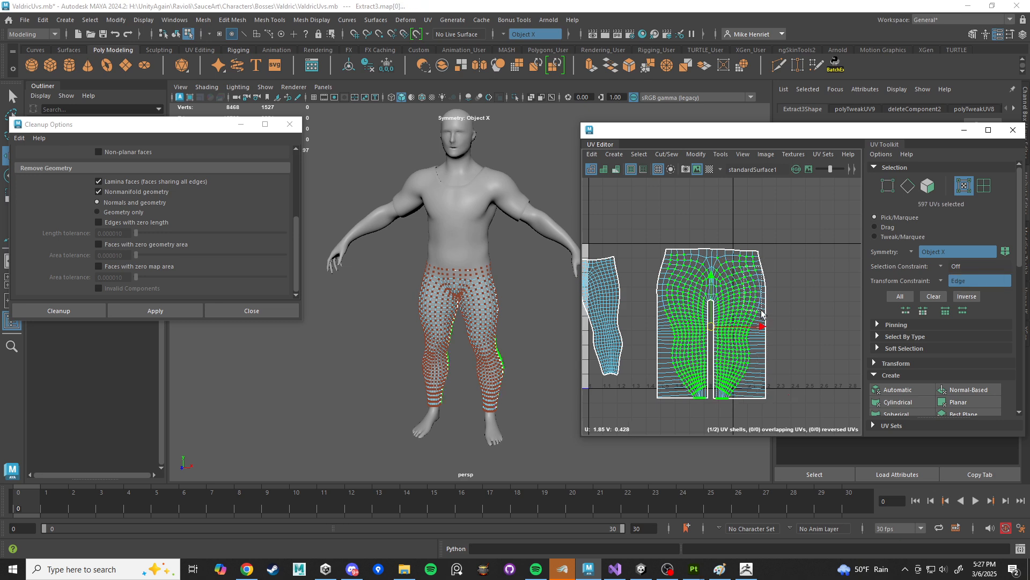
scroll(762, 318, "up", 3)
scroll(714, 322, "down", 3)
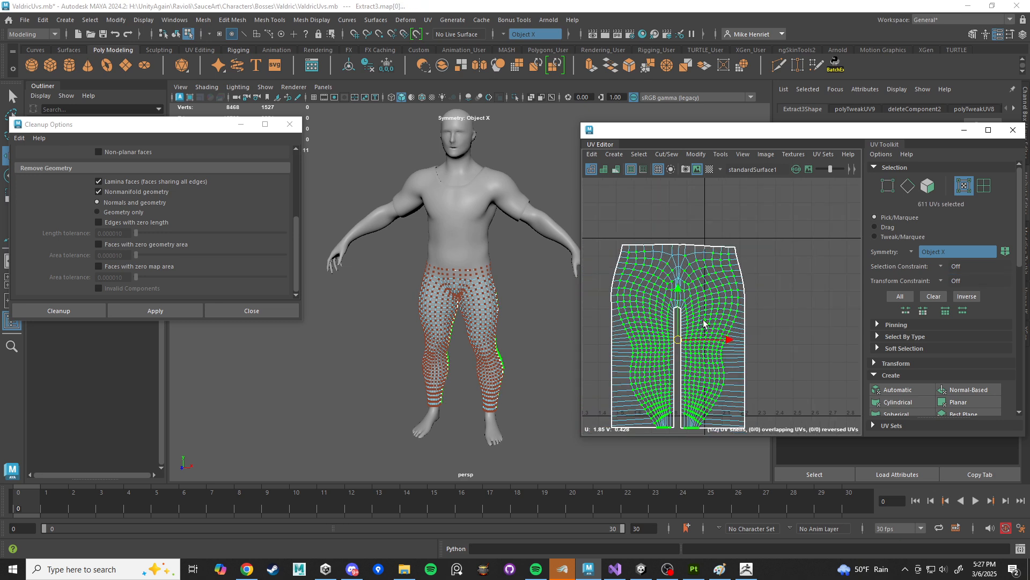
right_click(711, 295, "shift")
right_click_drag(711, 294, 632, 281)
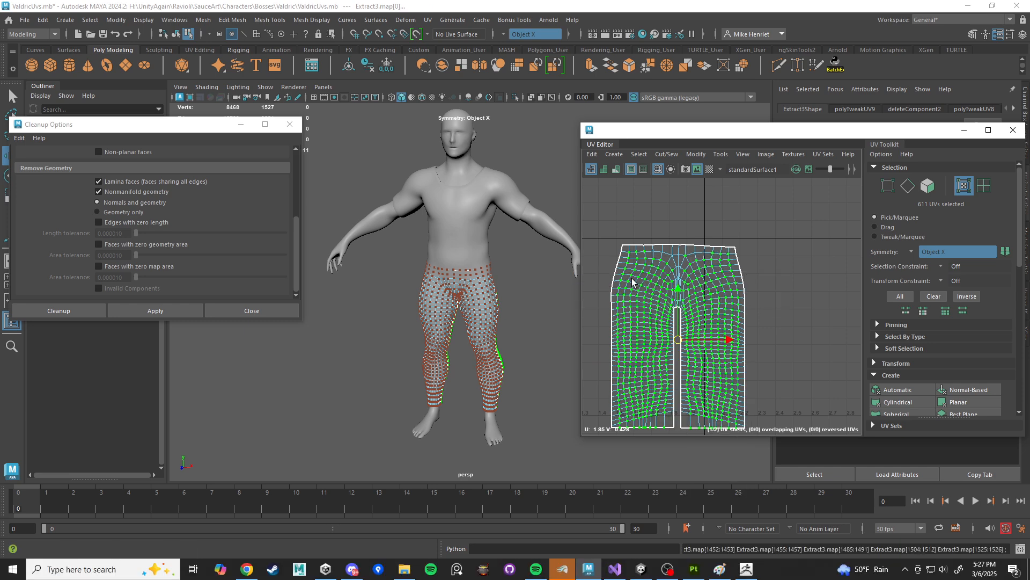
right_click_drag(721, 298, 630, 313, "shift")
key("ctrl+z")
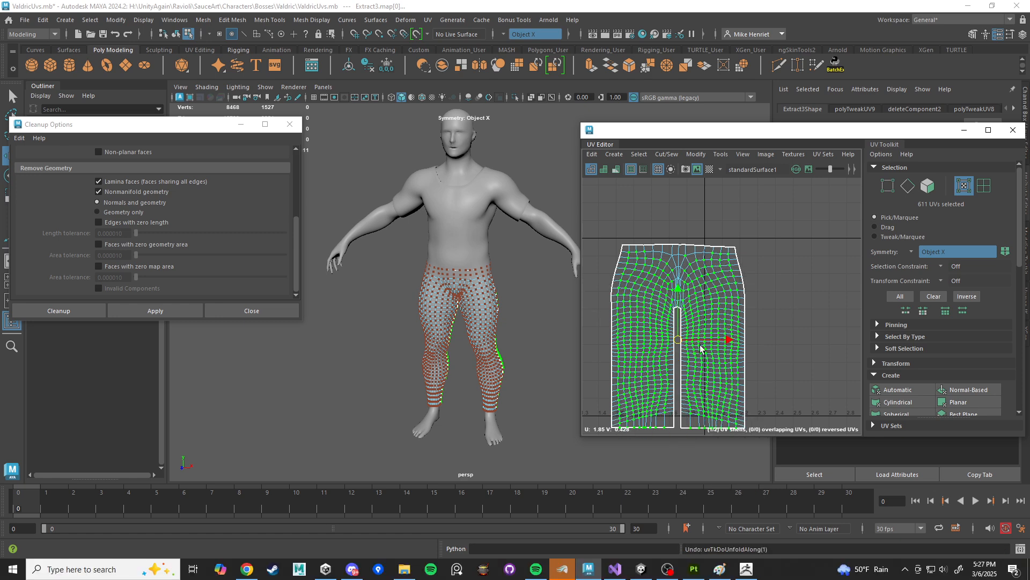
Step: Drop the lowest UV rows near the hems from the selection, add one outer-leg edge, and unfold the selection vertically
middle_click_drag(713, 390, 726, 325, "alt")
scroll(728, 335, "up", 2)
left_click_drag(772, 391, 591, 363, "ctrl")
scroll(746, 341, "down", 6)
scroll(776, 304, "up", 5)
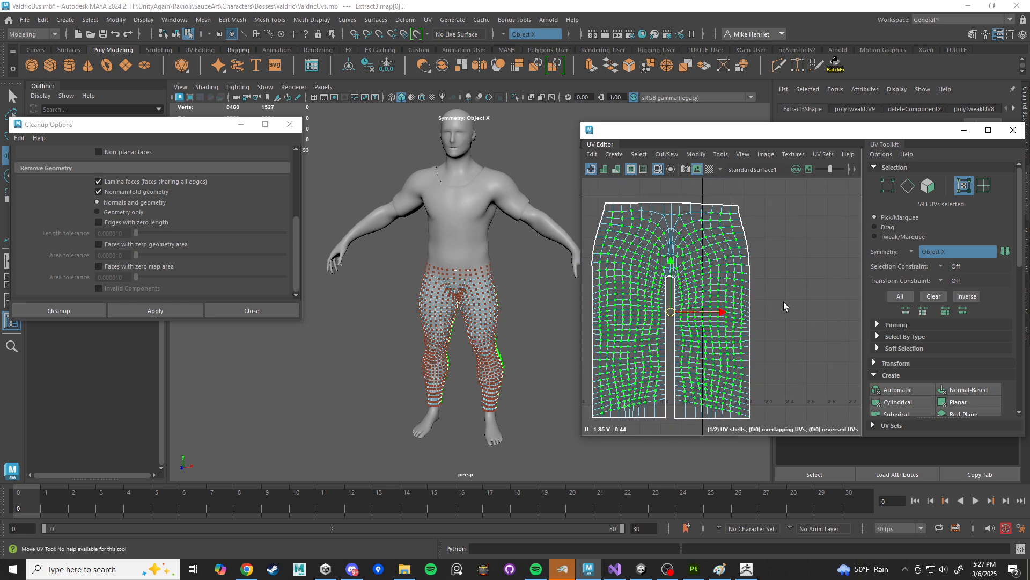
left_click_drag(775, 275, 744, 428, "shift")
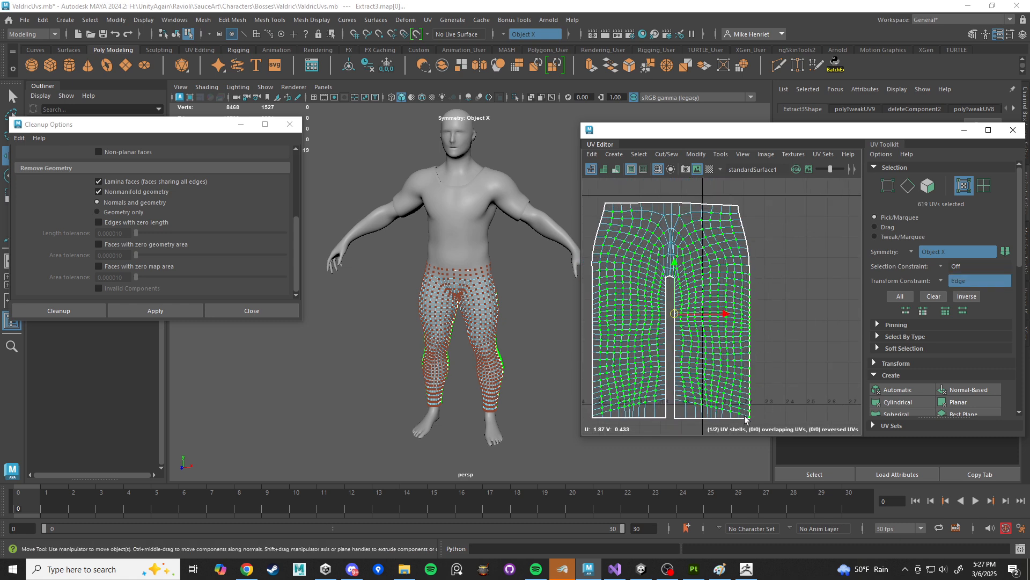
right_click_drag(743, 322, 666, 343, "shift")
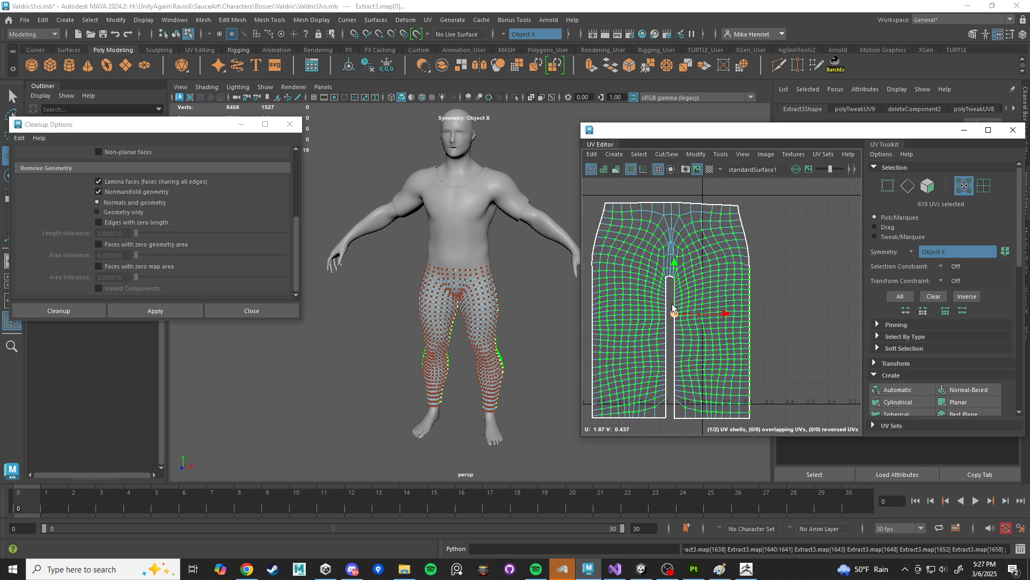
Step: Add the inner-leg edge UVs to the selection and unfold the back shell's legs vertically again
key("ctrl+shift")
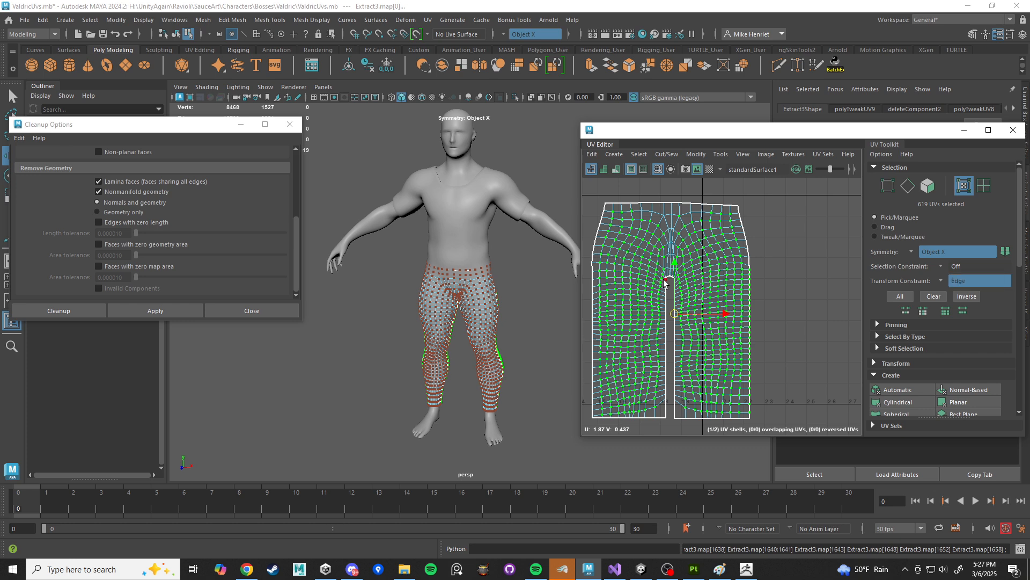
left_click_drag(664, 283, 678, 406, "ctrl+shift")
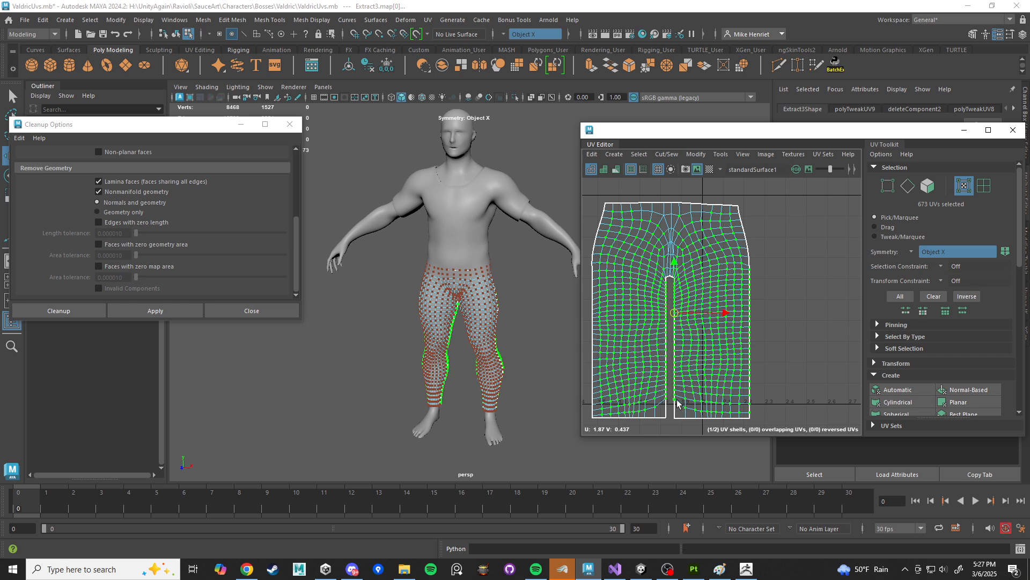
right_click_drag(671, 335, 592, 357, "shift")
scroll(755, 364, "down", 3)
scroll(744, 339, "up", 10)
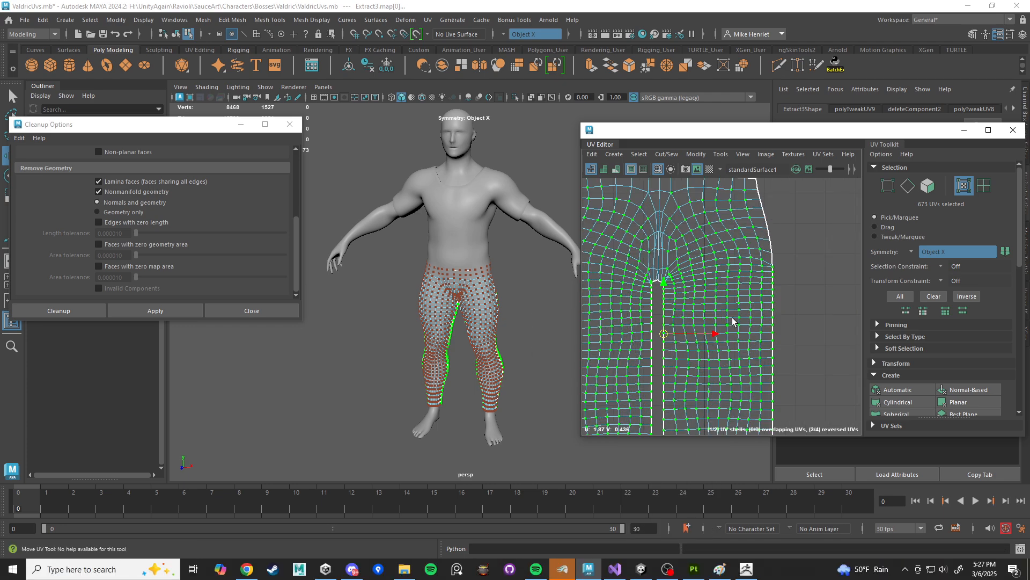
Step: Unfold the UVs around the crotch at the top of the inner-leg gap to clear the overlap, and clear the selection
middle_click_drag(677, 292, 726, 297, "alt")
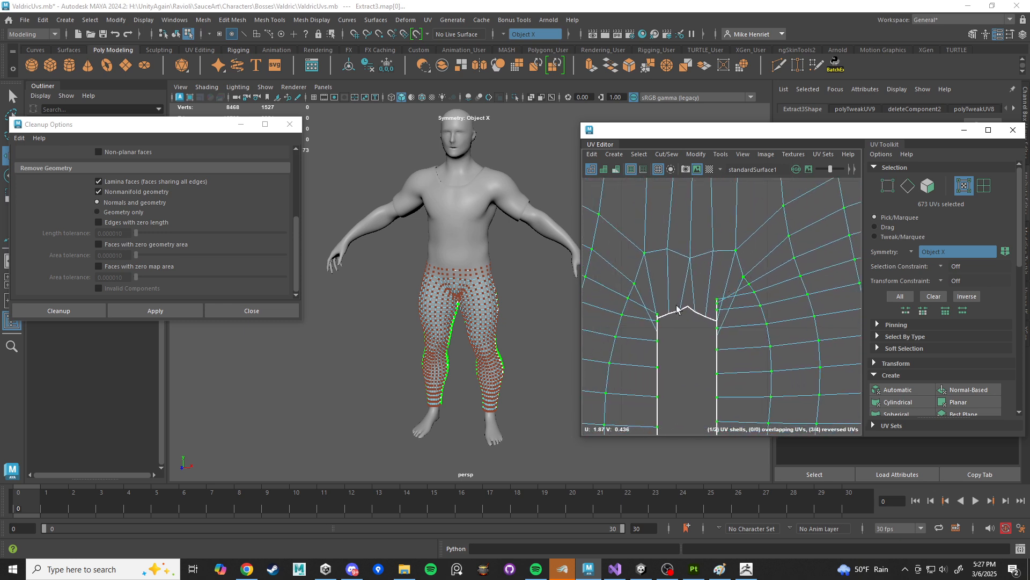
right_click_drag(668, 320, 579, 313, "shift")
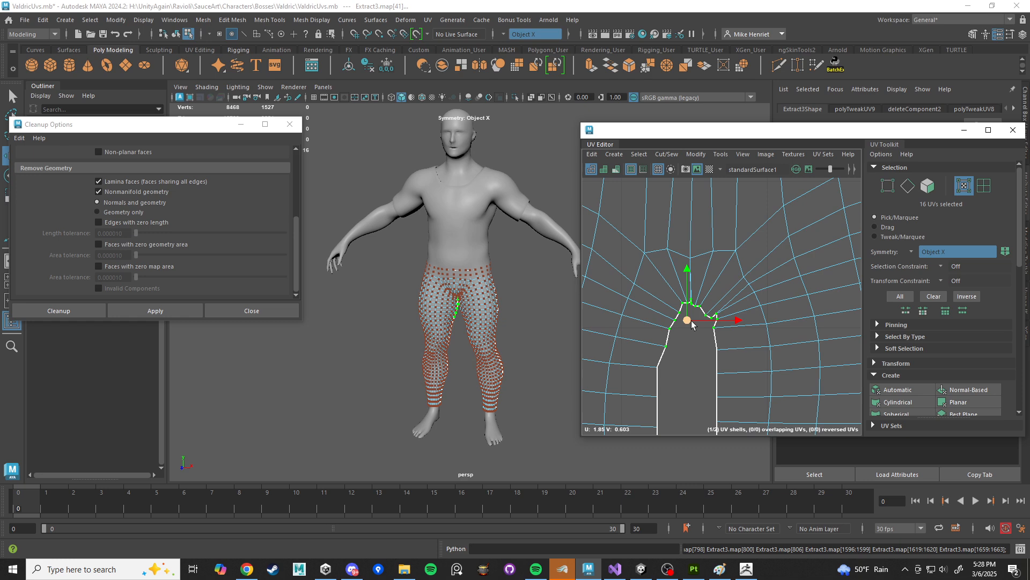
scroll(692, 320, "down", 6)
right_click_drag(678, 251, 718, 242)
scroll(698, 279, "down", 6)
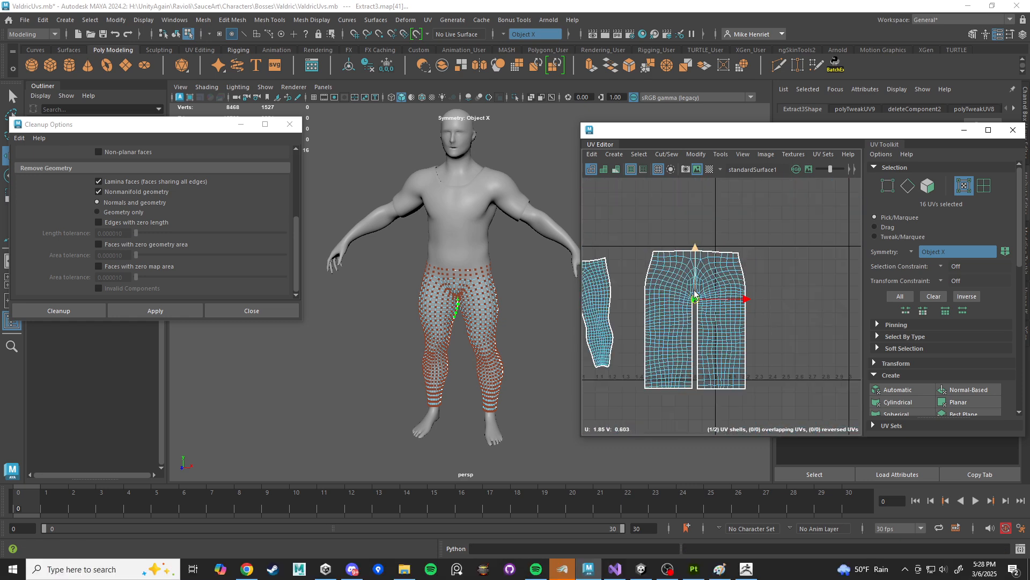
left_click(807, 299)
Step: Select the whole back UV shell and examine the character from several angles, including the torso
scroll(779, 375, "down", 5)
scroll(755, 365, "up", 6)
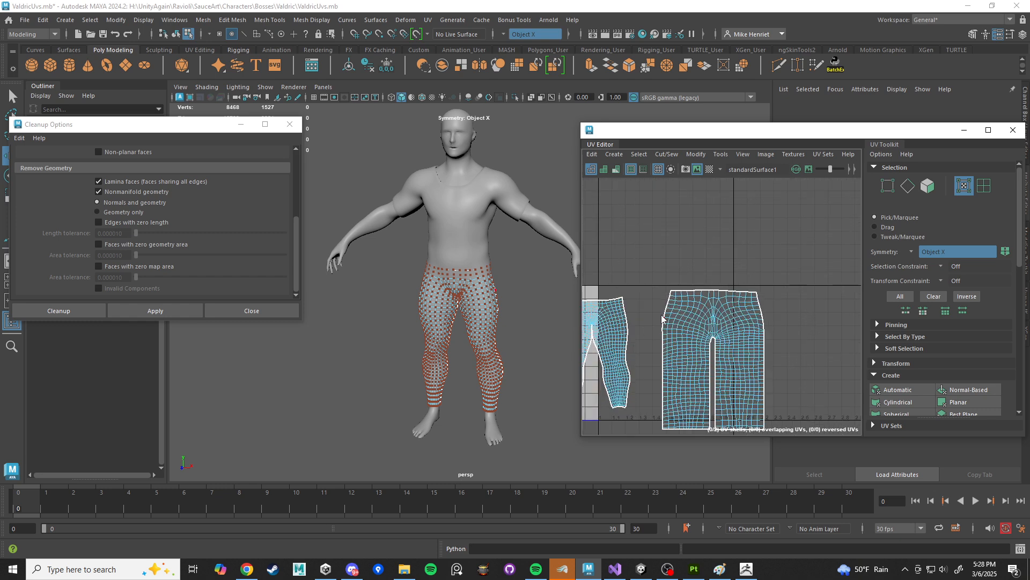
right_click_drag(662, 319, 655, 325)
left_click(679, 328)
left_click_drag(528, 322, 491, 332, "alt")
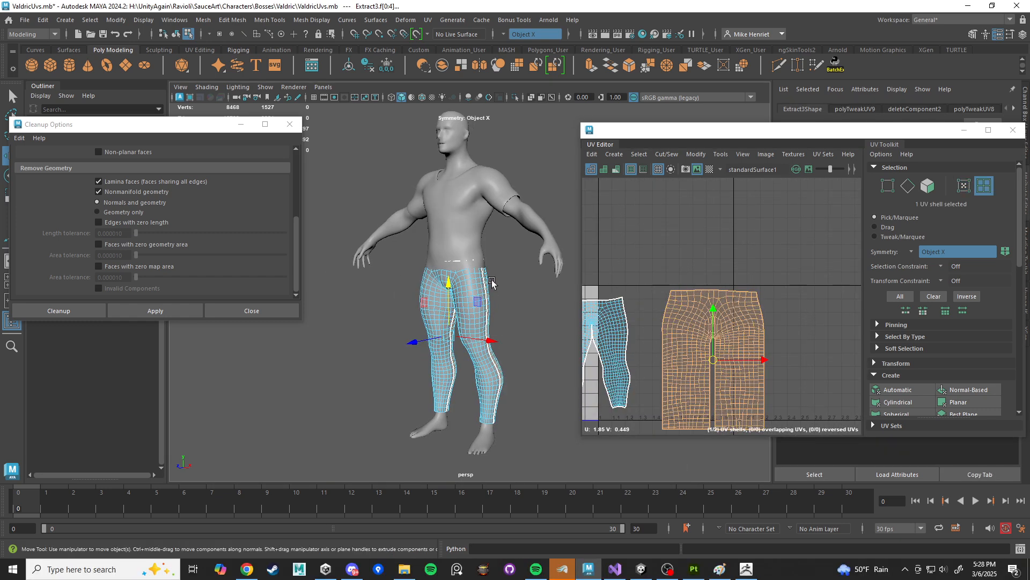
middle_click_drag(459, 181, 439, 242, "alt")
scroll(438, 242, "up", 5)
left_click_drag(446, 224, 510, 226, "alt")
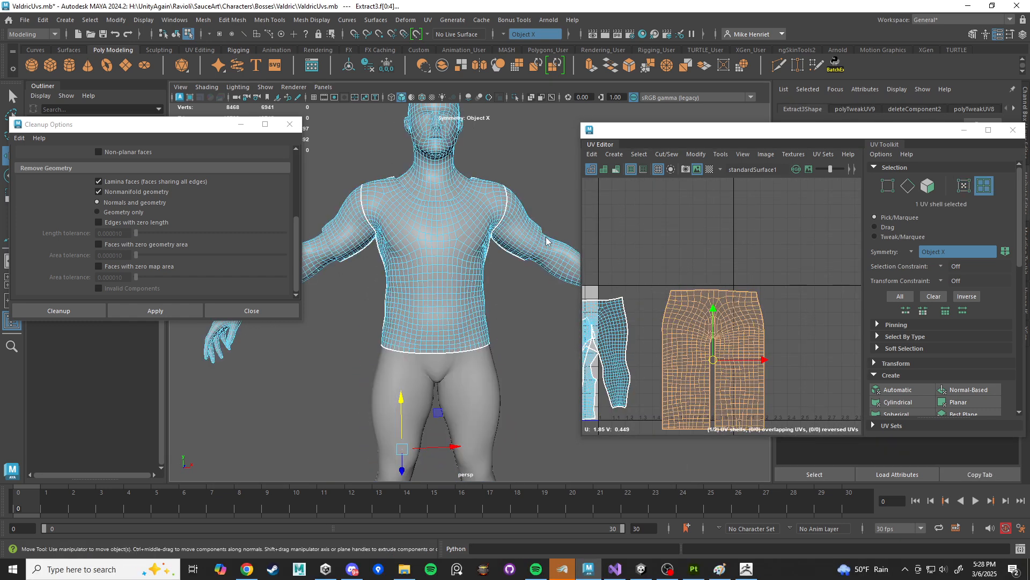
Step: Return to object selection, select the body mesh with the head, arms and feet, and frame its UV space
right_click_drag(546, 238, 573, 223)
left_click(536, 352)
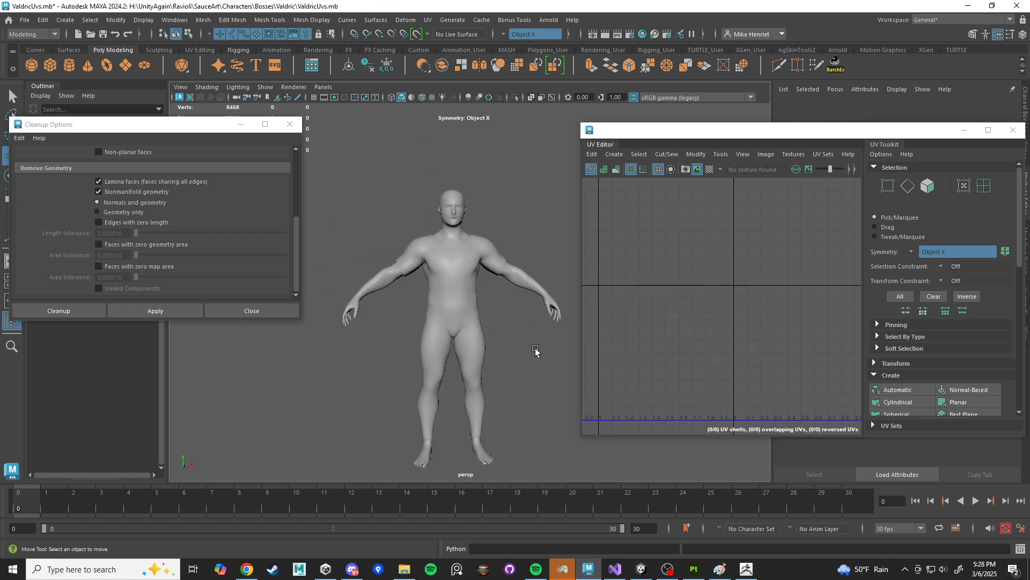
left_click(529, 291)
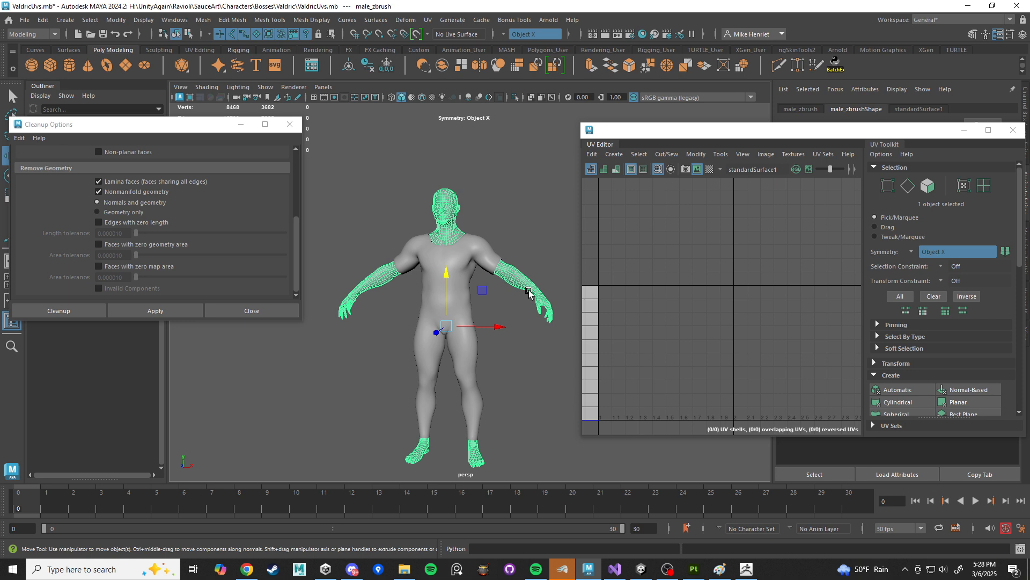
key("f")
scroll(972, 406, "down", 3)
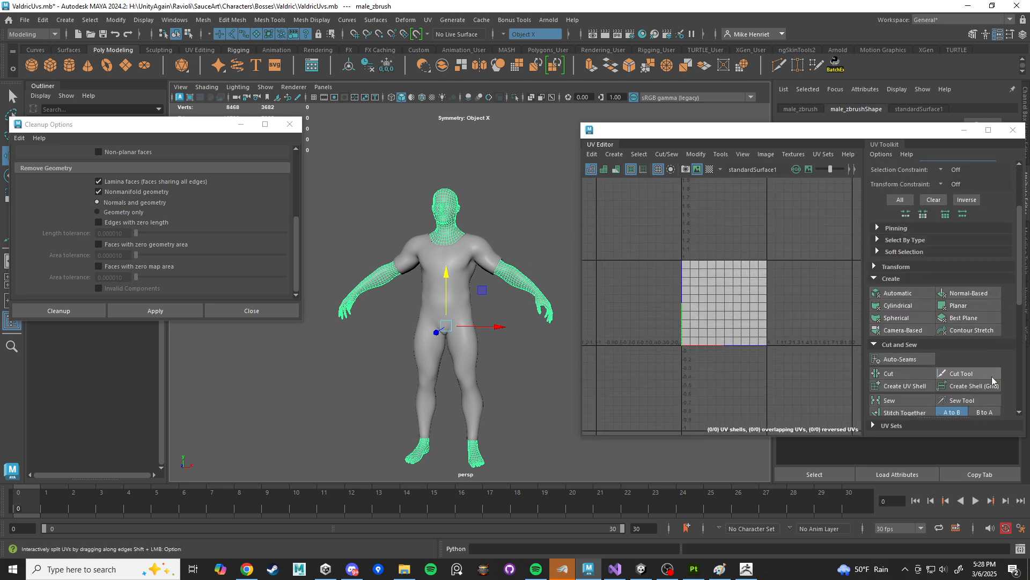
Step: Apply a planar UV projection to the body mesh and return to object selection
left_click(958, 305)
scroll(445, 279, "up", 5)
left_click_drag(456, 215, 414, 230, "alt")
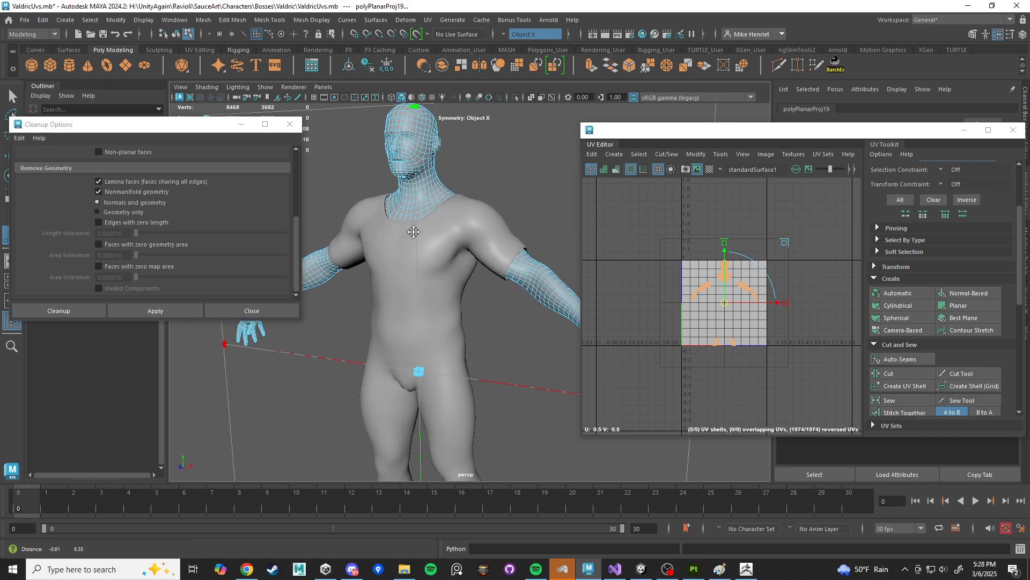
middle_click_drag(414, 229, 422, 316, "alt")
scroll(424, 215, "up", 4)
right_click_drag(424, 195, 477, 181)
key("q")
left_click(492, 211)
left_click_drag(424, 242, 491, 262, "alt")
left_click(503, 271)
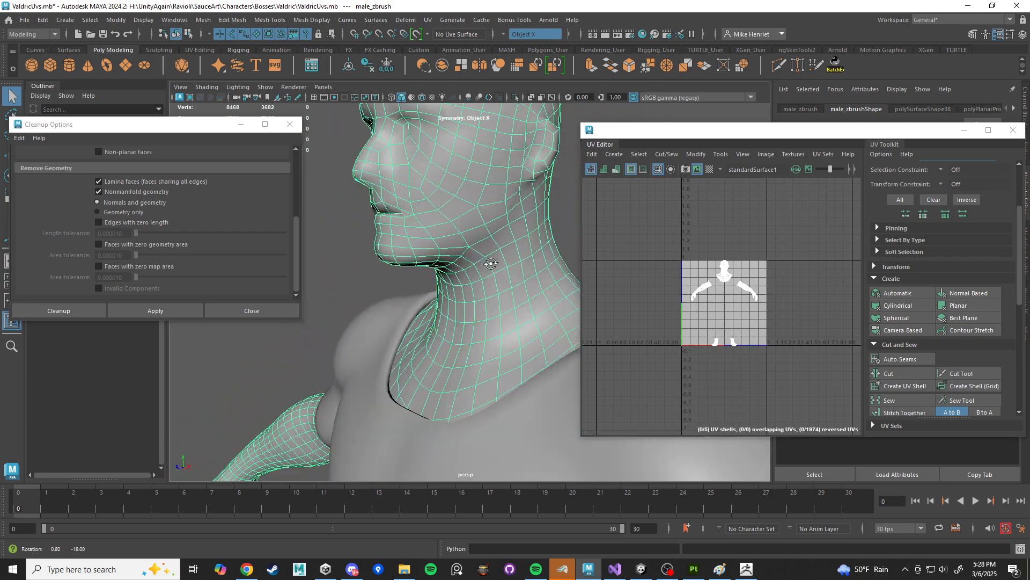
Step: Examine the mesh topology of the head, neck and ear closely from several angles
middle_click_drag(491, 262, 502, 326, "alt")
left_click_drag(501, 326, 453, 316, "alt")
scroll(453, 316, "down", 3)
middle_click_drag(453, 316, 577, 327, "alt")
scroll(583, 331, "up", 3)
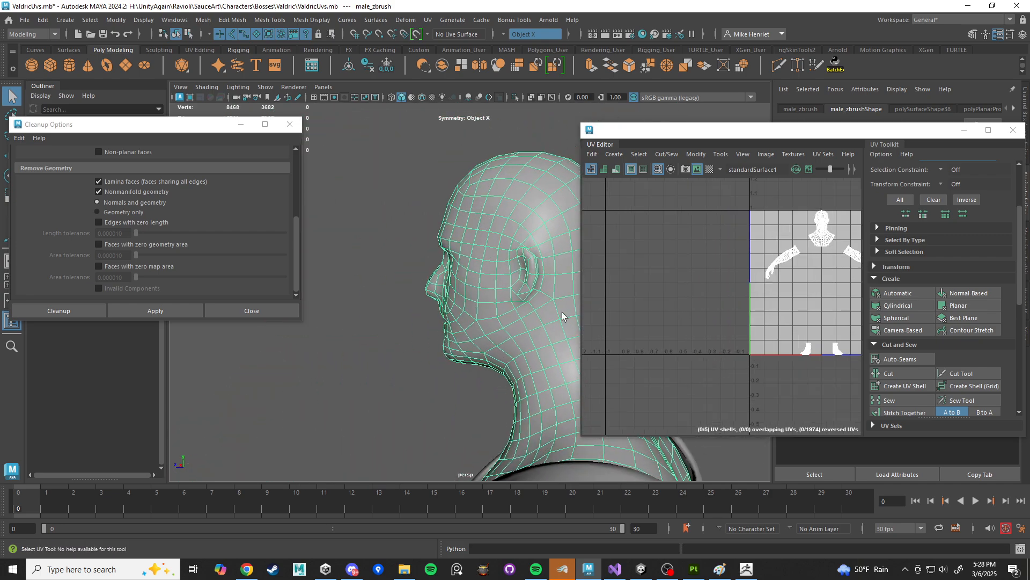
scroll(485, 303, "up", 3)
left_click_drag(484, 304, 561, 300, "alt")
middle_click_drag(561, 300, 492, 284, "alt")
scroll(493, 284, "up", 2)
left_click_drag(498, 314, 369, 320, "alt")
scroll(481, 282, "up", 5)
middle_click_drag(370, 320, 437, 251, "alt")
scroll(437, 251, "up", 3)
left_click_drag(437, 250, 385, 308, "alt")
middle_click_drag(385, 308, 524, 319, "alt")
left_click_drag(524, 318, 456, 290, "alt")
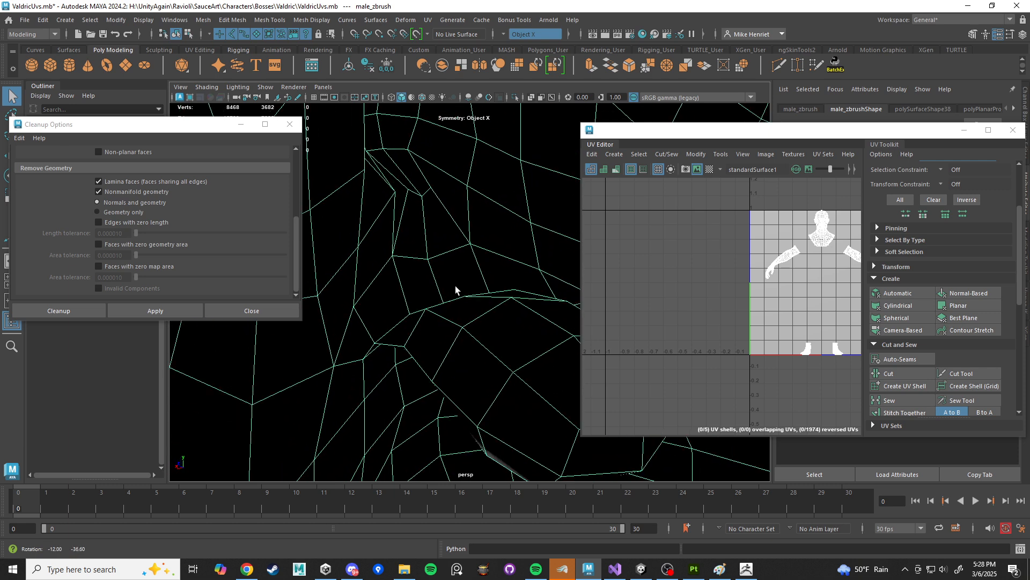
scroll(433, 295, "down", 2)
scroll(436, 282, "down", 6)
left_click_drag(461, 302, 561, 243, "alt")
Step: Select the shirt and examine its seams around the shoulder, armpit and side
left_click(530, 328)
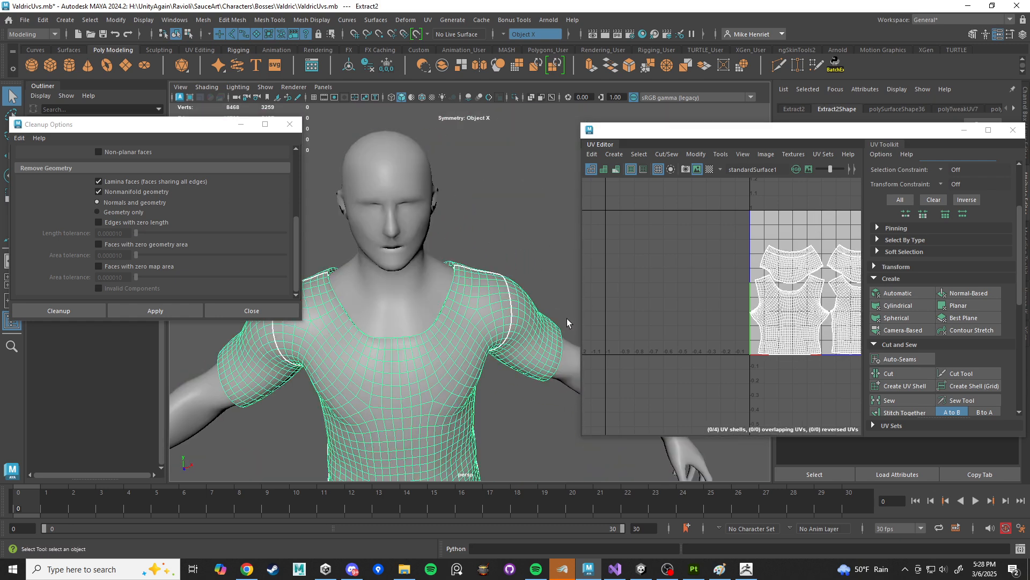
left_click_drag(566, 317, 487, 280, "alt")
middle_click_drag(486, 293, 470, 222, "alt")
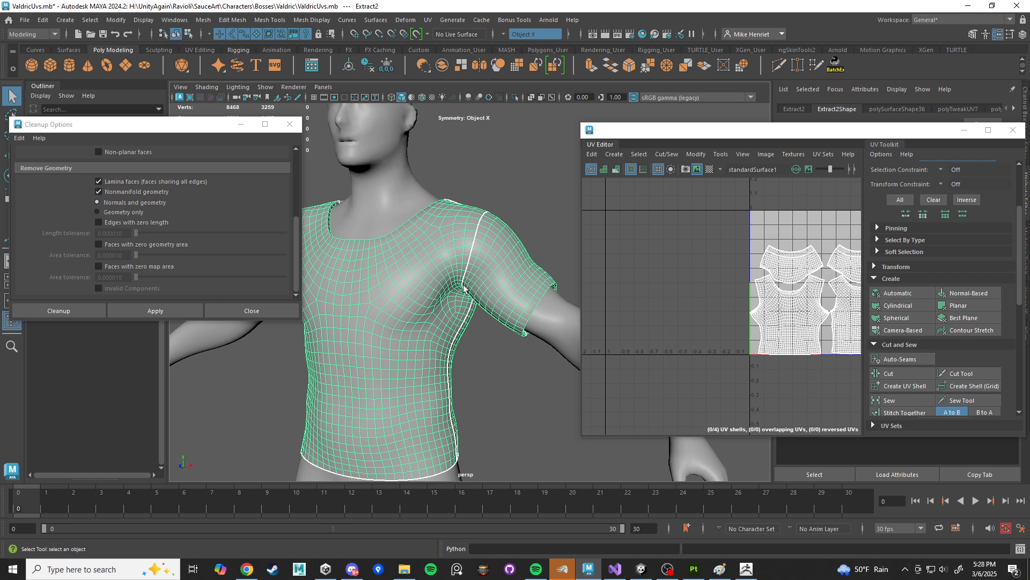
left_click_drag(464, 289, 478, 291, "alt")
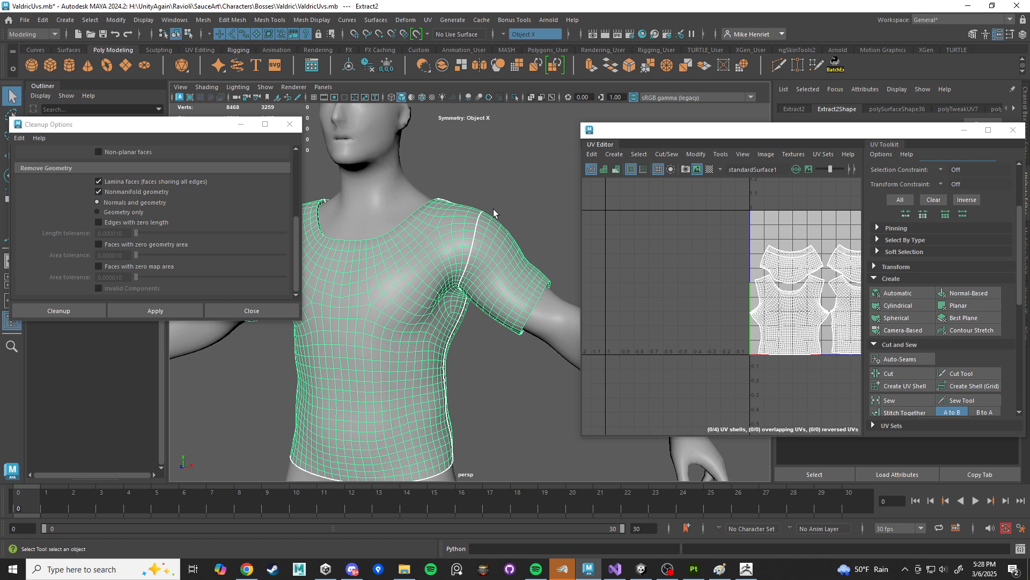
scroll(491, 207, "down", 8)
scroll(498, 220, "up", 7)
scroll(488, 217, "down", 5)
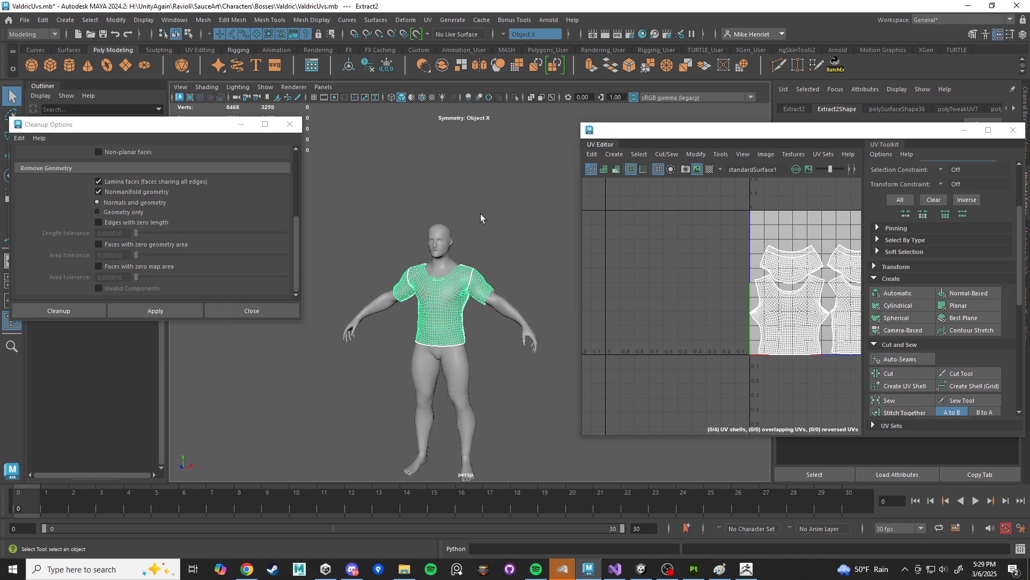
Step: Create a polygon cube, raise it above the character's head, and scale it up
right_click_drag(477, 215, 504, 204)
left_click(50, 65)
scroll(449, 196, "down", 4)
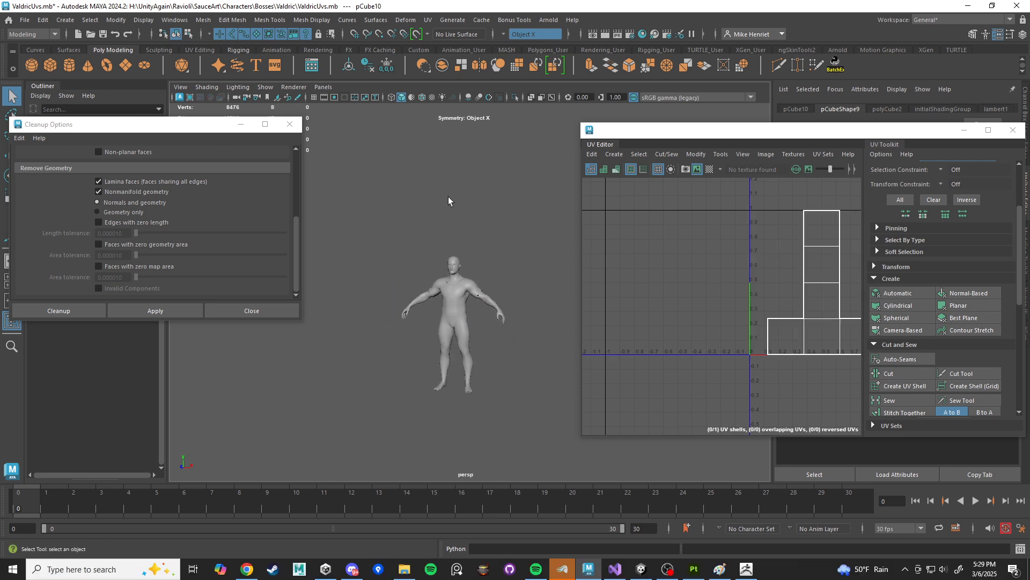
key("w")
scroll(488, 259, "down", 2)
left_click_drag(459, 270, 459, 159)
scroll(459, 161, "up", 5)
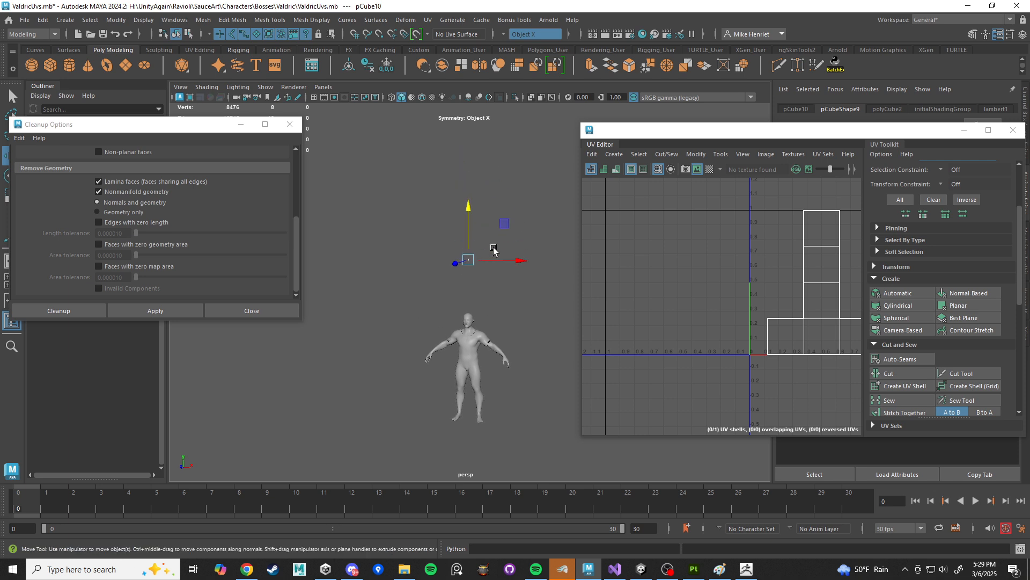
key("r")
left_click_drag(467, 215, 429, 265)
scroll(549, 243, "down", 3)
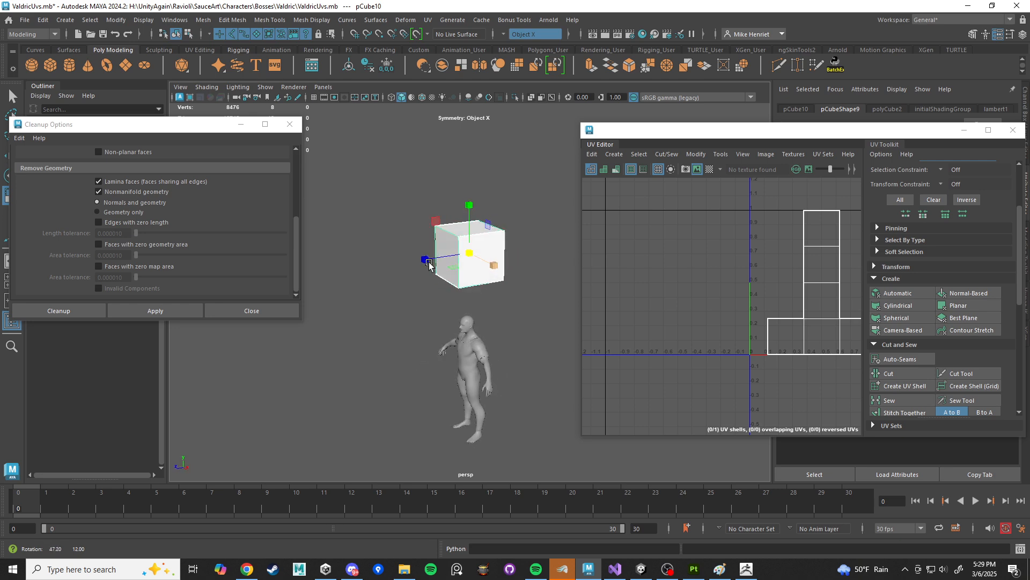
Step: Assign the existing standardSurface1 material to the cube
right_click(490, 243)
mouse_move(512, 540)
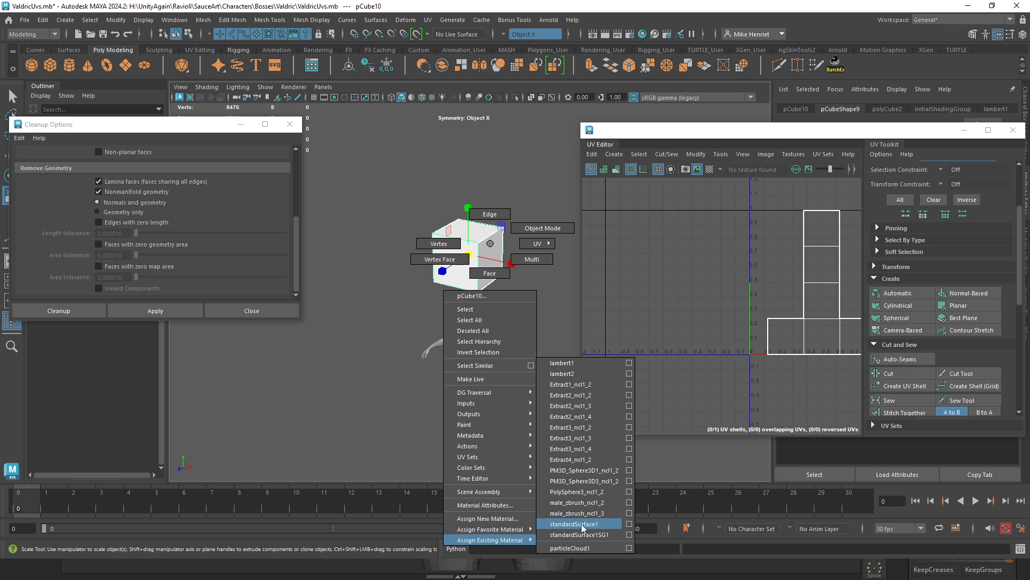
left_click(574, 524)
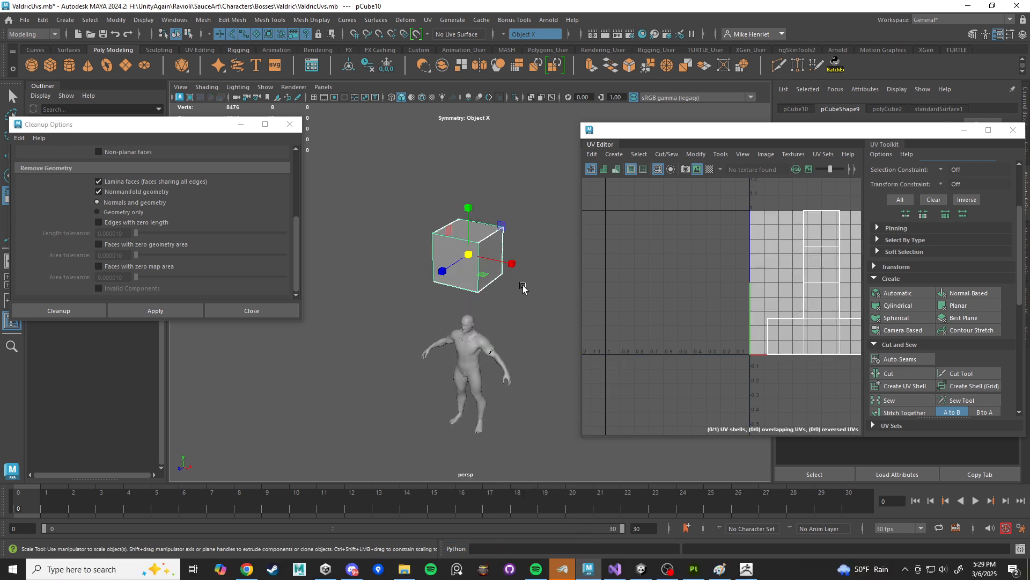
scroll(530, 277, "up", 3)
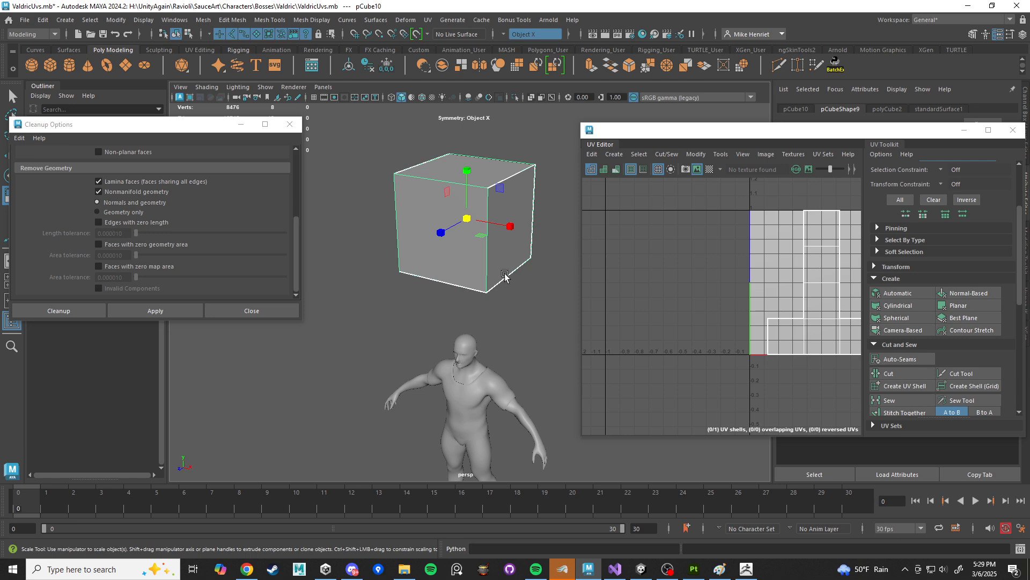
Step: Compare the cube's hard edges with the character from several angles, and delete the cube
left_click(536, 278)
left_click_drag(548, 285, 514, 291, "alt")
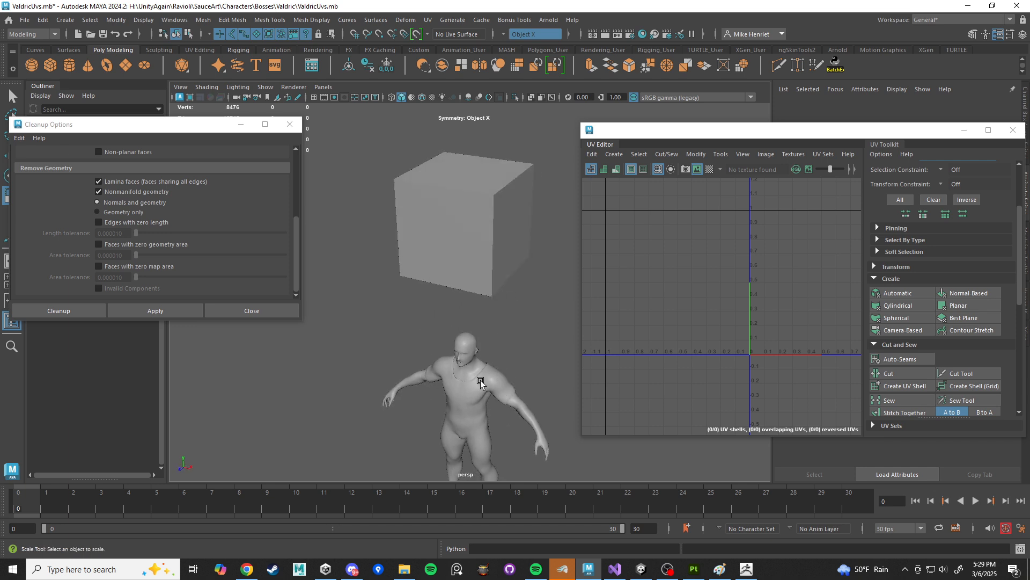
left_click_drag(495, 382, 489, 316, "alt")
left_click(469, 234)
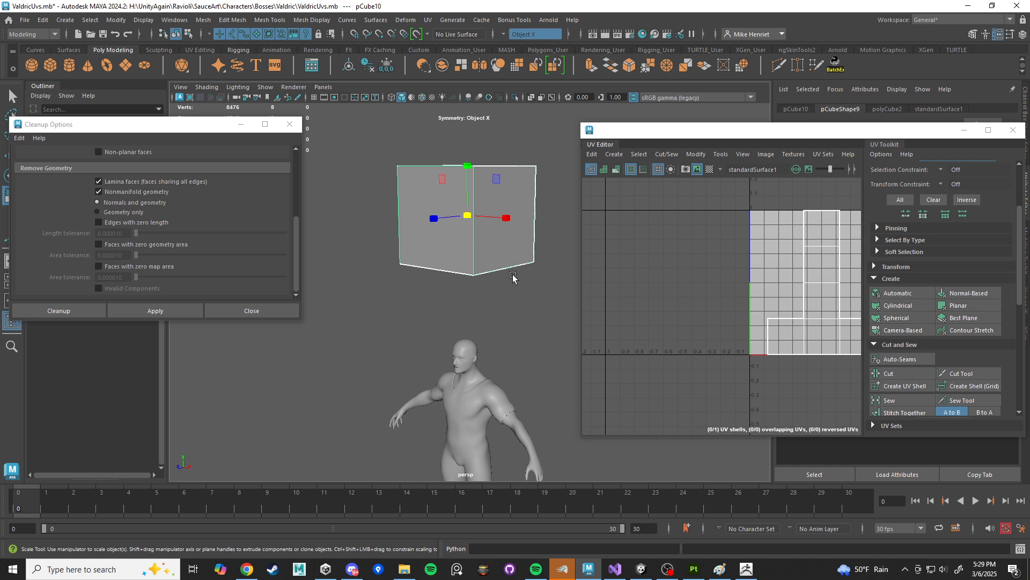
scroll(464, 285, "up", 2)
scroll(474, 376, "down", 2)
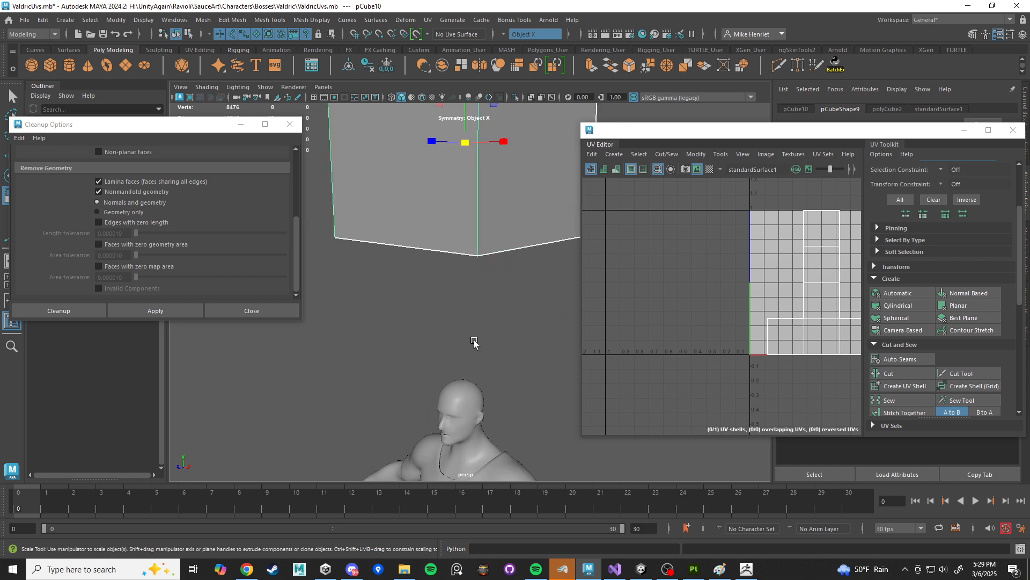
key("Delete")
scroll(424, 239, "down", 4)
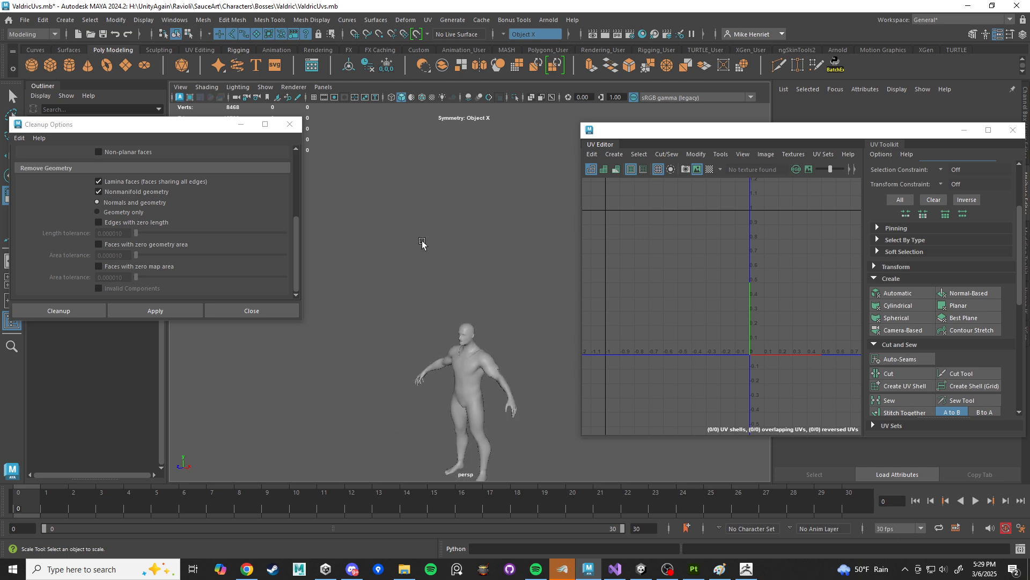
Step: Select the body mesh and examine its arms and overall shape
middle_click_drag(468, 325, 417, 190, "alt")
scroll(437, 219, "up", 5)
left_click_drag(437, 218, 503, 227, "alt")
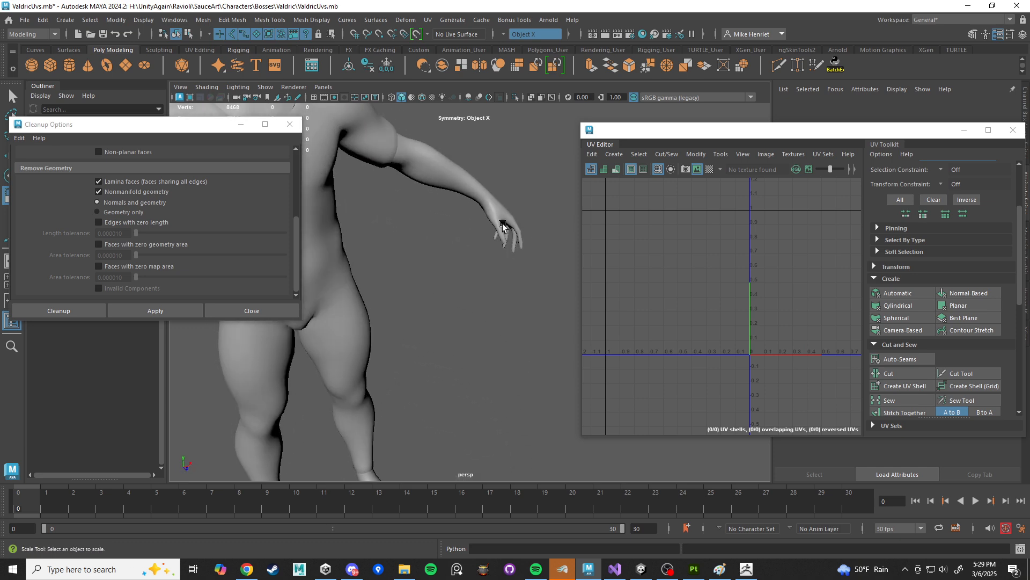
left_click(503, 227)
middle_click_drag(451, 249, 535, 293, "alt")
left_click_drag(548, 296, 488, 284, "alt")
scroll(483, 241, "down", 5)
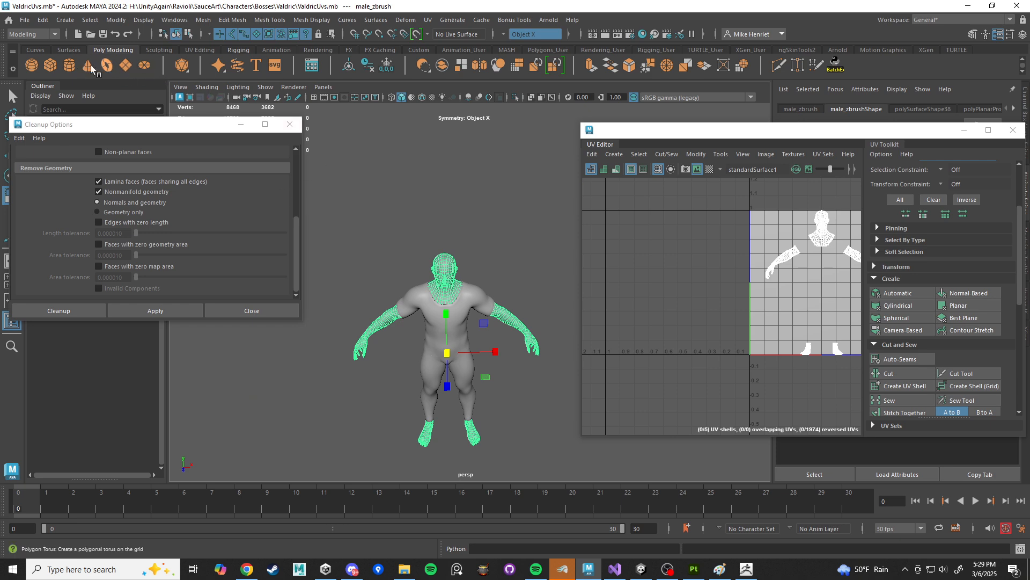
Step: Create a polygon cylinder, move it above the character's head, and scale it horizontally into a wide, flat disc
left_click(72, 67)
key("w")
left_click_drag(446, 318, 444, 179)
key("r")
left_click_drag(482, 231, 541, 246)
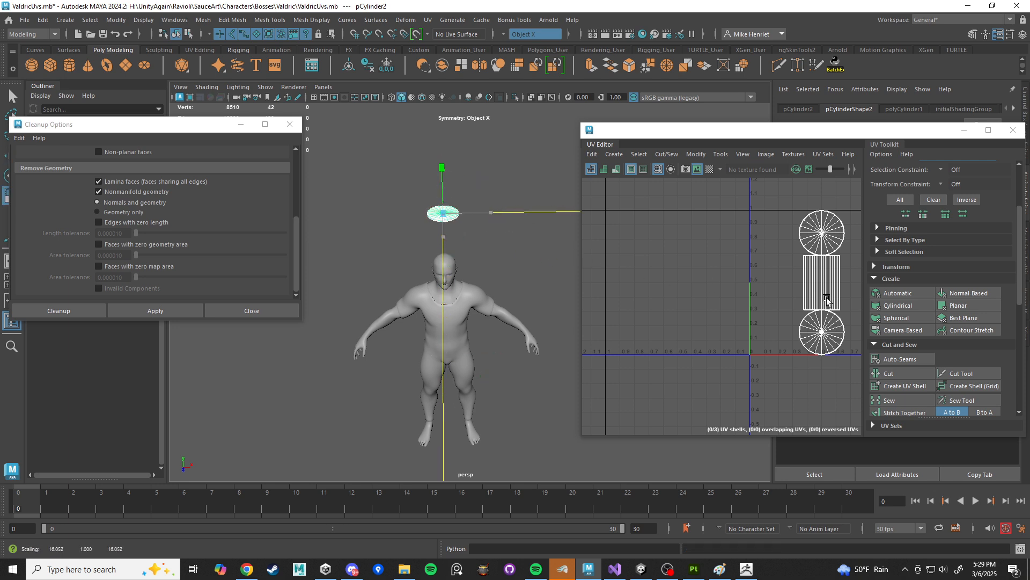
left_click_drag(482, 230, 546, 247)
middle_click_drag(484, 242, 506, 297, "alt")
scroll(506, 297, "up", 5)
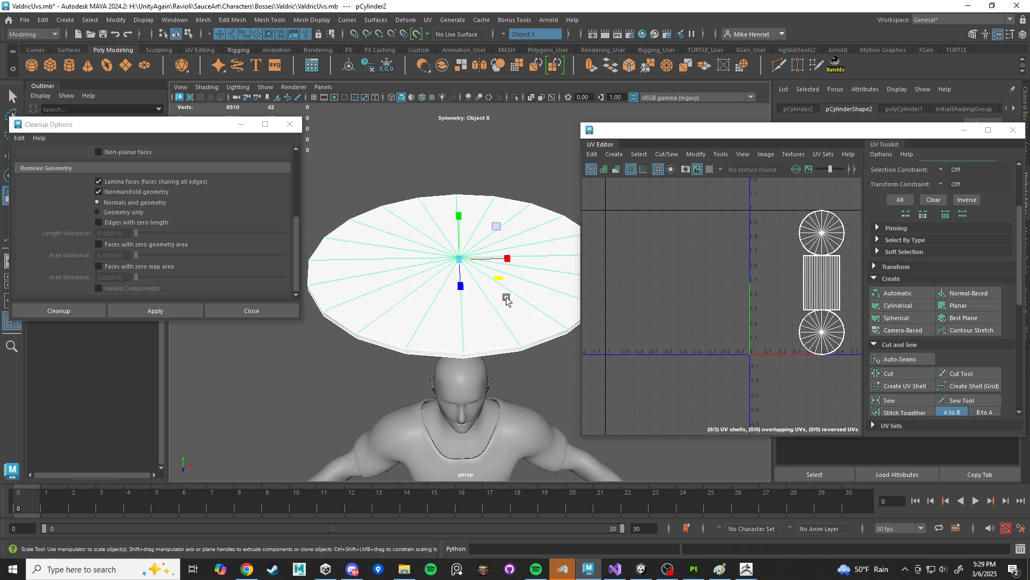
Step: Select the rim edge loop on the disc's upper face, and switch to selecting the whole ring of side faces
right_click_drag(503, 253, 505, 224)
double_click(533, 341)
left_click_drag(531, 341, 483, 356, "alt")
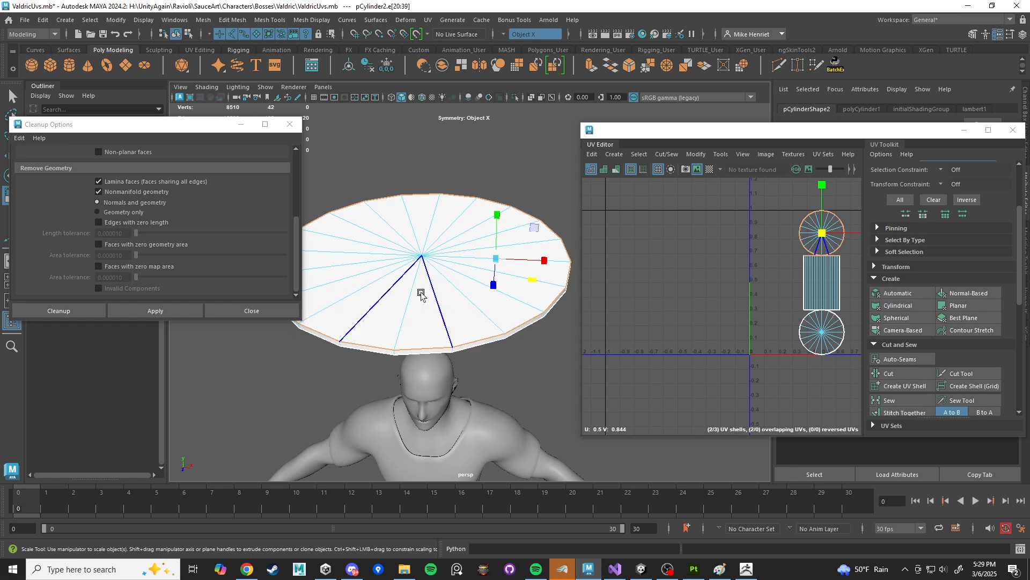
scroll(493, 334, "up", 3)
right_click_drag(507, 340, 507, 278)
left_click(518, 367)
double_click(550, 354)
scroll(515, 347, "down", 6)
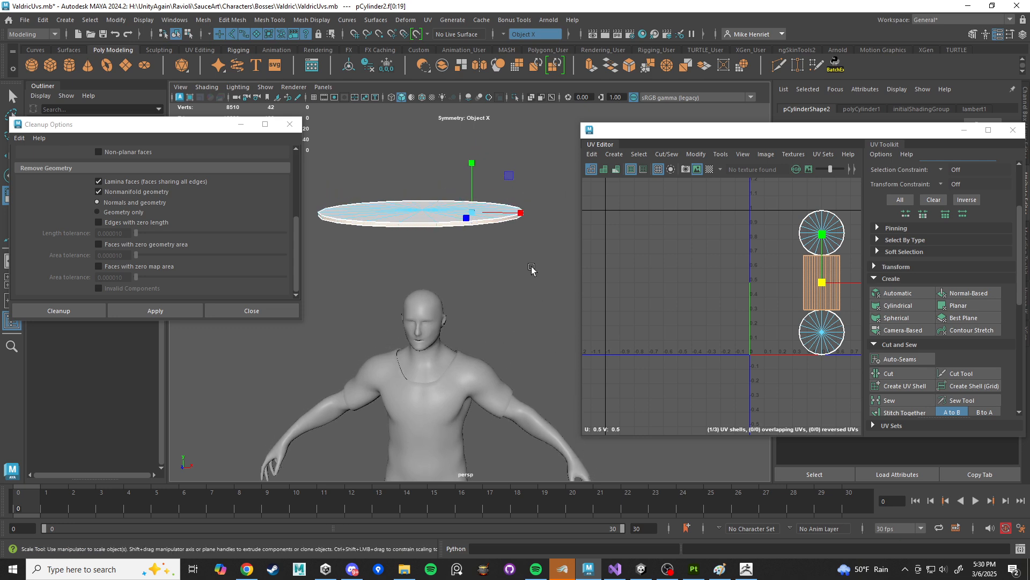
left_click_drag(531, 268, 488, 296, "alt")
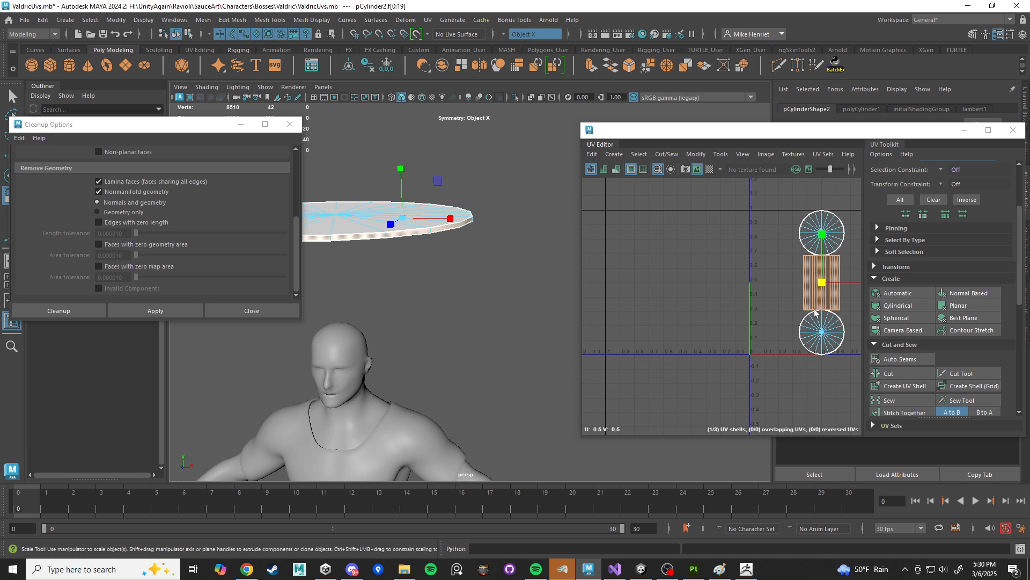
Step: Select the border edges of the disc's lower cap in the UV layout and stitch them together with the side strip
scroll(825, 325, "up", 2)
scroll(766, 295, "down", 3)
scroll(832, 304, "up", 4)
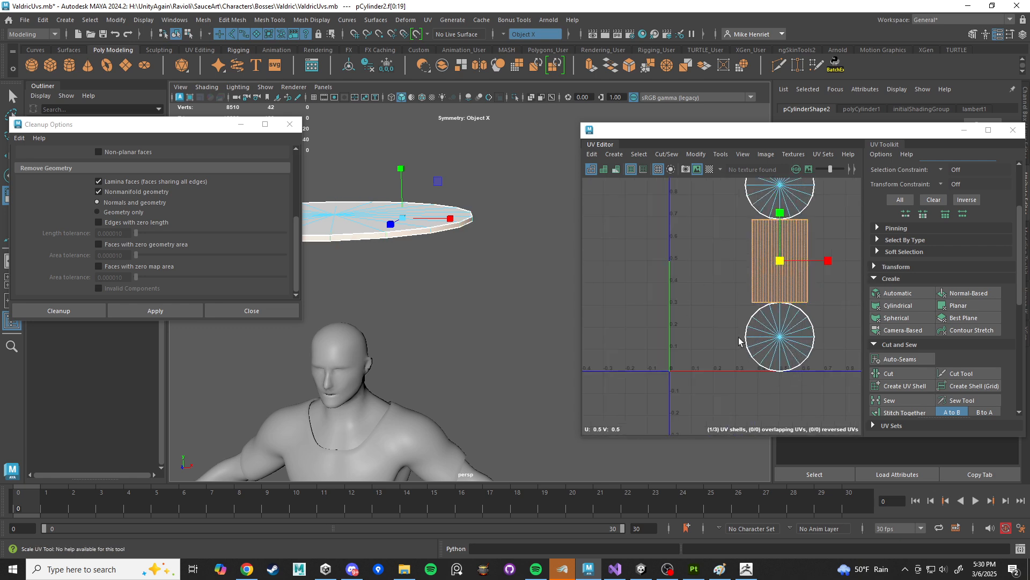
scroll(802, 266, "up", 3)
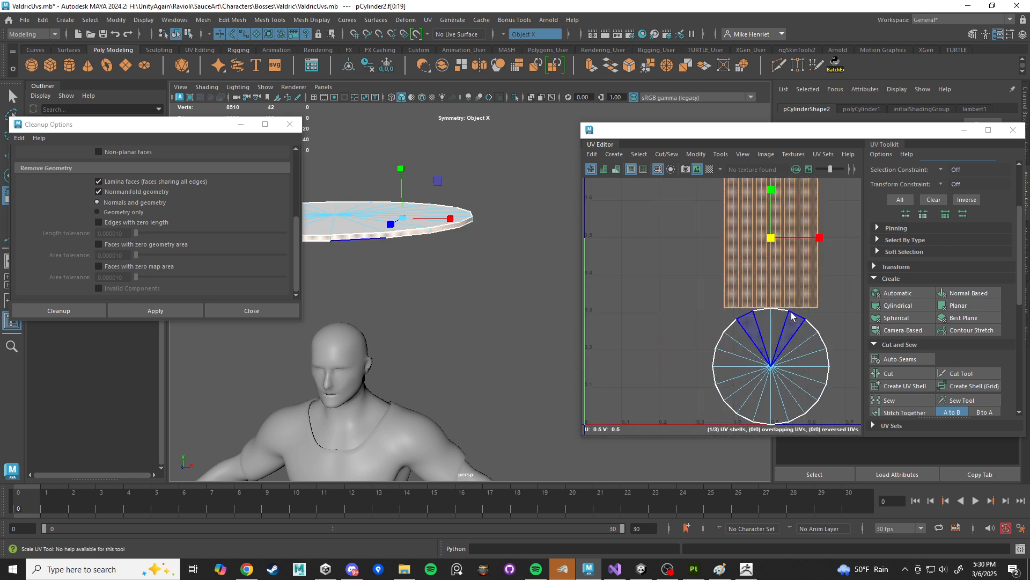
right_click(800, 257)
left_click(797, 266)
left_click(788, 310)
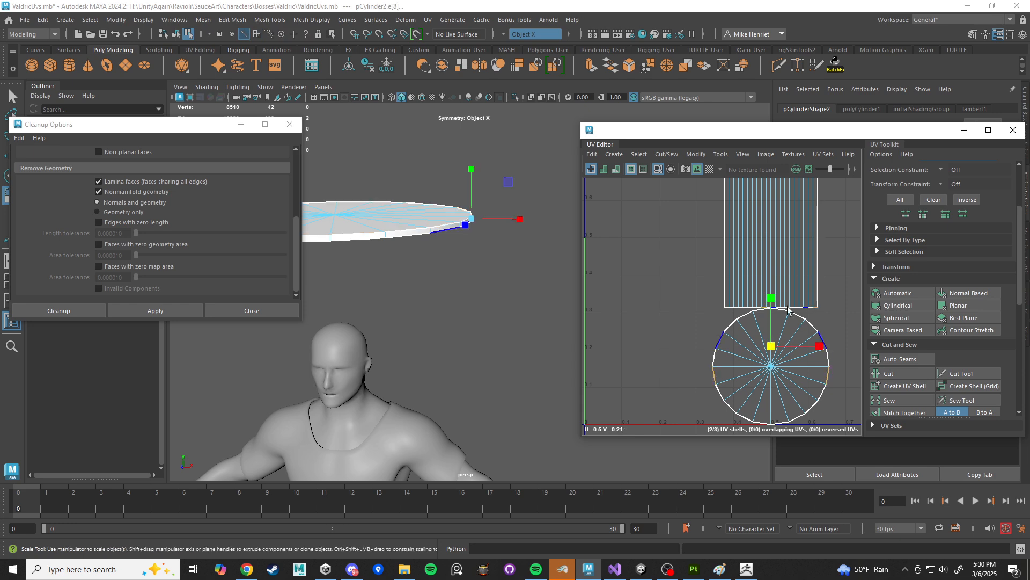
double_click(727, 310)
right_click(748, 300, "shift")
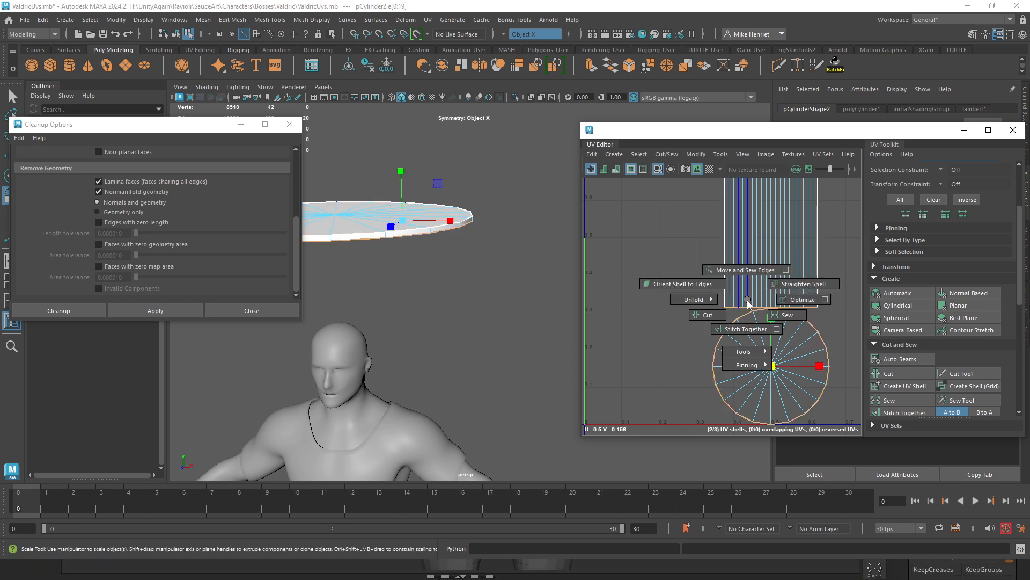
left_click(744, 329)
Step: Unfold the joined cap and side shell, and move it inside the UV tile
scroll(776, 334, "down", 3)
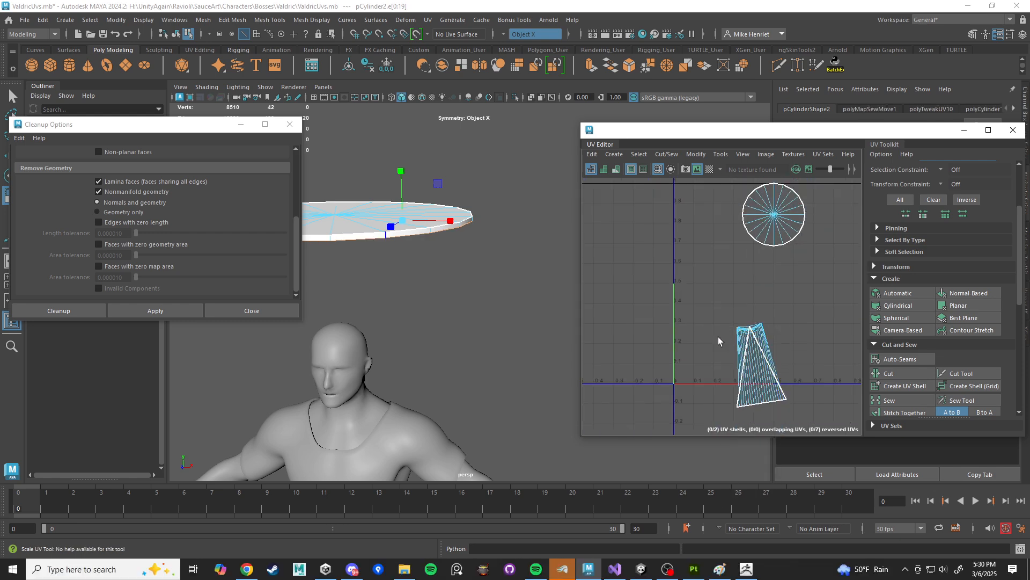
right_click_drag(778, 301, 659, 300, "shift")
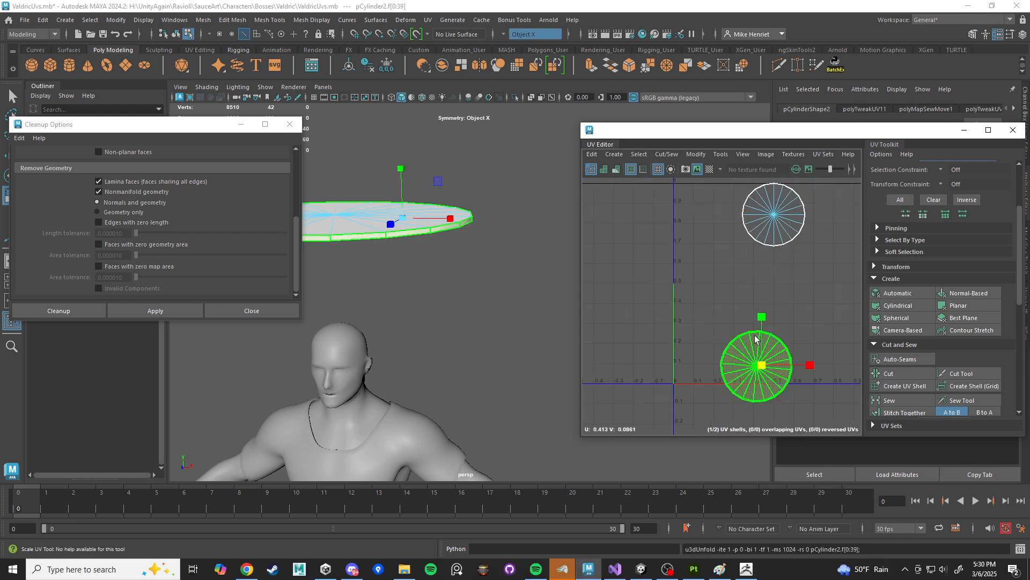
scroll(778, 364, "up", 4)
key("w")
left_click_drag(683, 374, 748, 287)
scroll(816, 352, "down", 3)
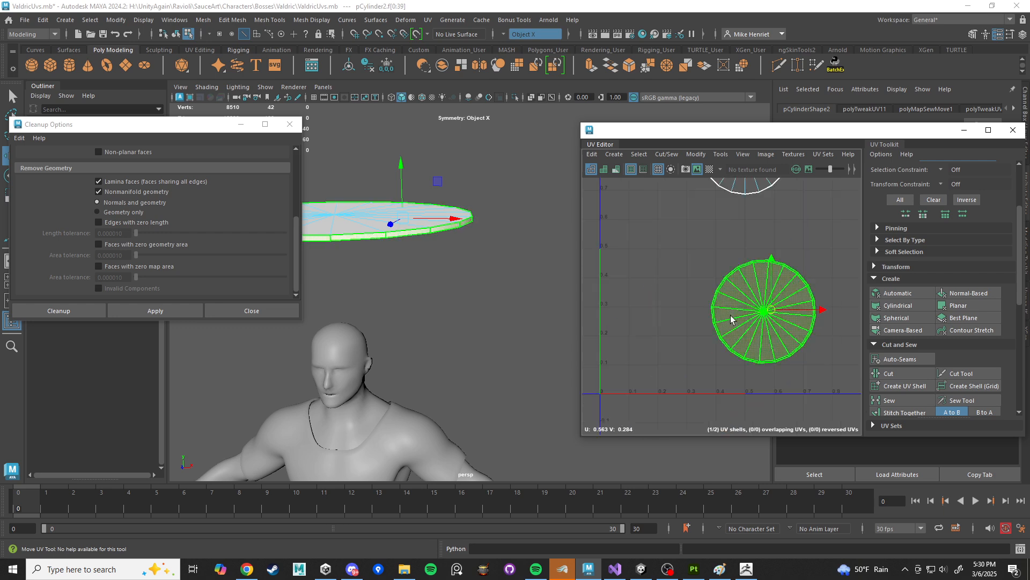
Step: Display the checker map and inspect the pattern across the disc's cap and side
left_click(710, 169)
left_click_drag(510, 370, 494, 240, "alt")
middle_click_drag(494, 240, 529, 400, "alt")
left_click_drag(507, 220, 452, 328, "alt")
scroll(466, 280, "up", 5)
scroll(463, 274, "down", 5)
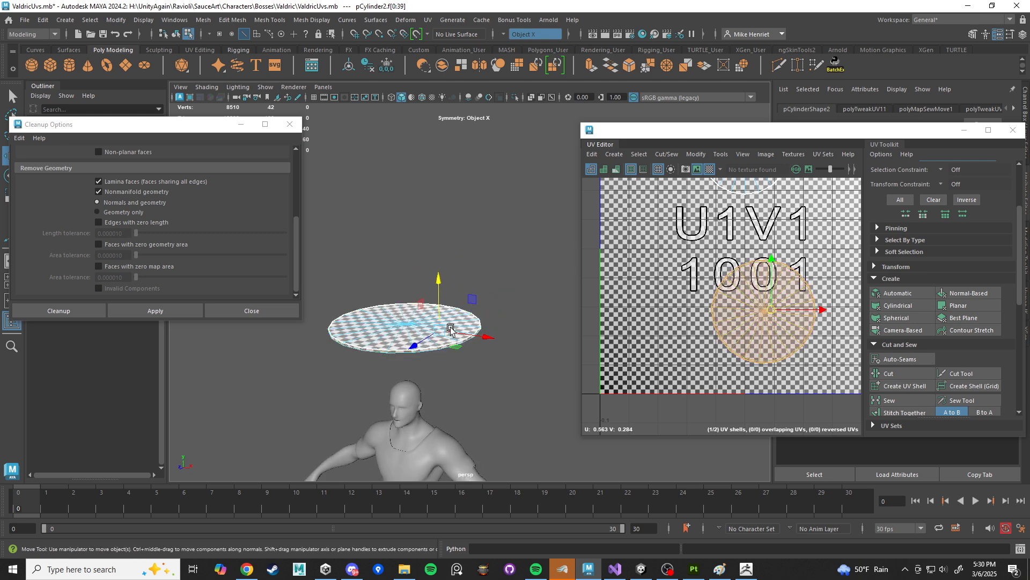
Step: Return to object selection and delete the flat cylinder above the character
right_click_drag(406, 286, 494, 239)
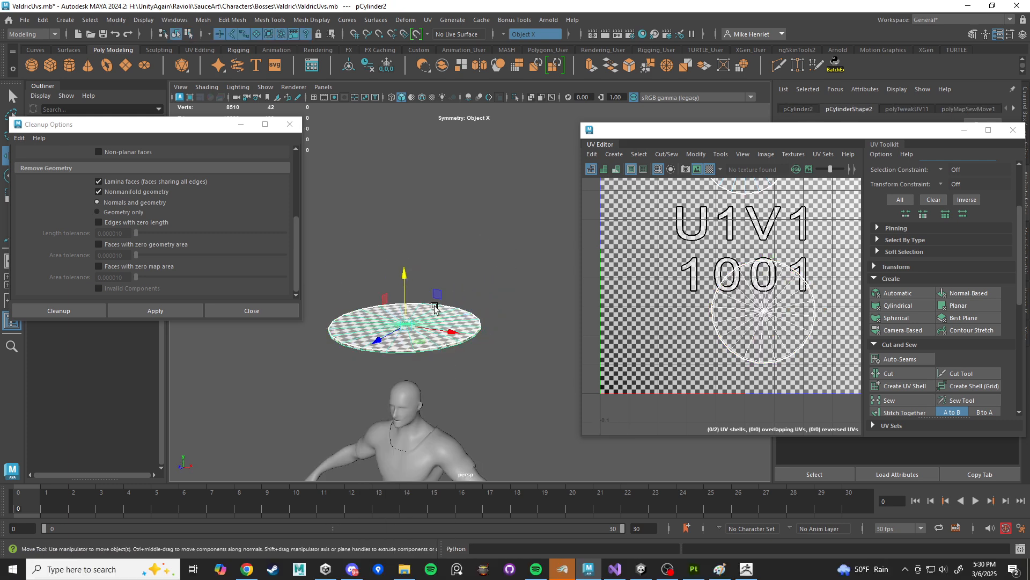
key("Delete")
scroll(516, 304, "down", 3)
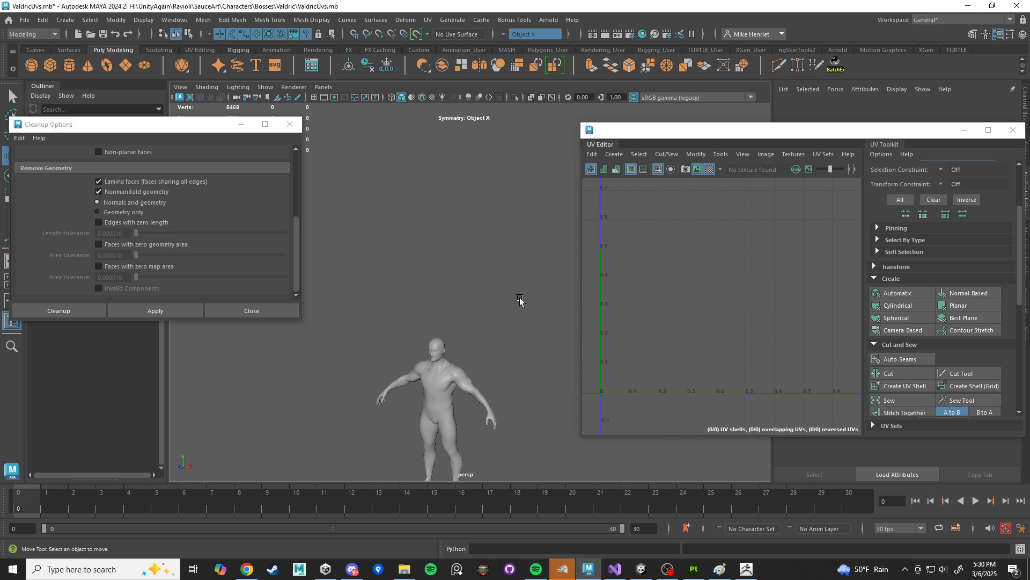
Step: Select the shirt and an edge loop on its sleeve, and examine the checker pattern around the sleeve opening
left_click(458, 387)
scroll(517, 299, "up", 8)
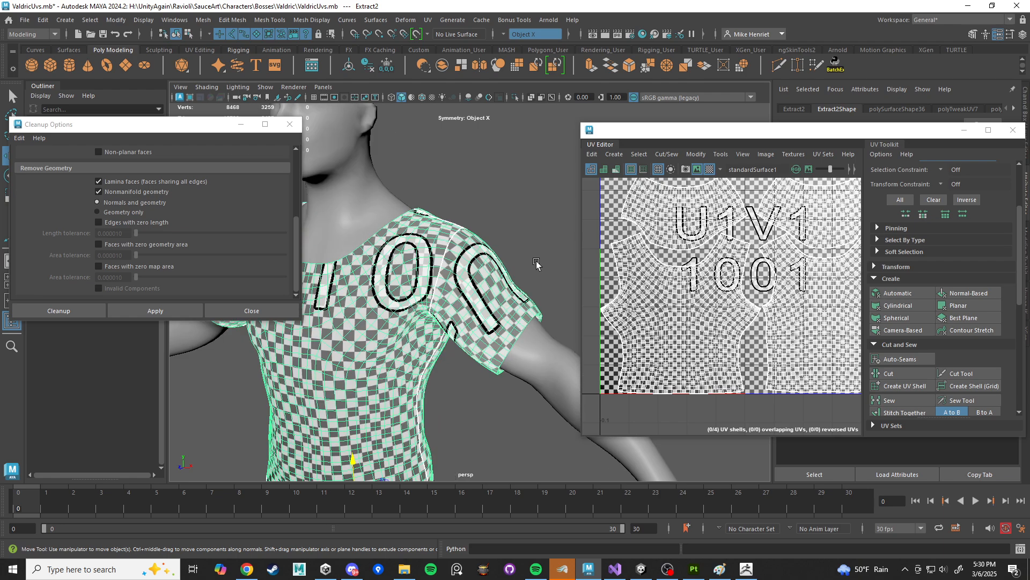
scroll(537, 263, "up", 4)
middle_click_drag(537, 316, 531, 292, "alt")
scroll(531, 300, "up", 5)
right_click_drag(534, 253, 526, 223)
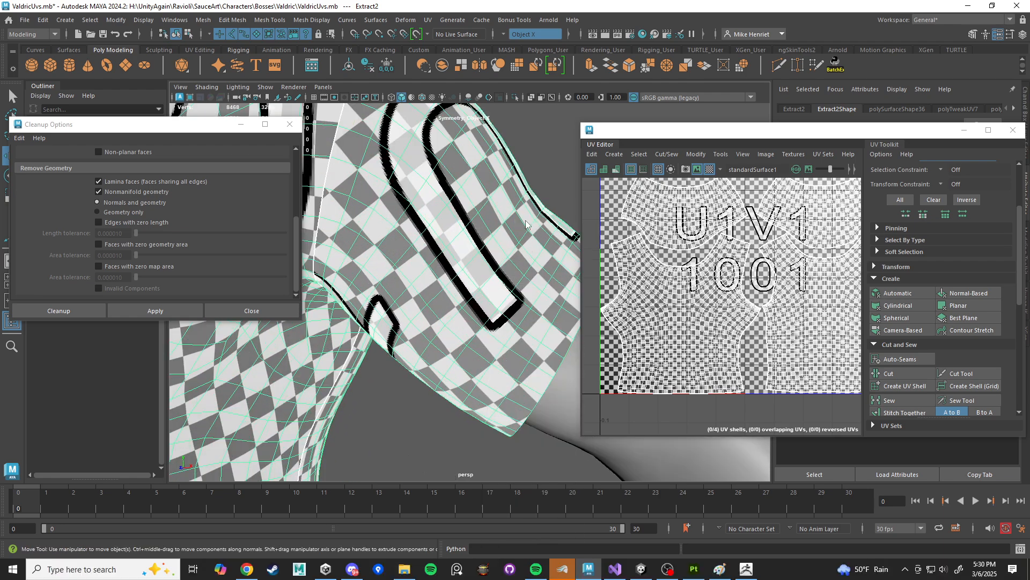
left_click(526, 222)
scroll(510, 258, "up", 3)
double_click(525, 279)
scroll(527, 284, "down", 5)
left_click_drag(533, 308, 496, 237, "alt")
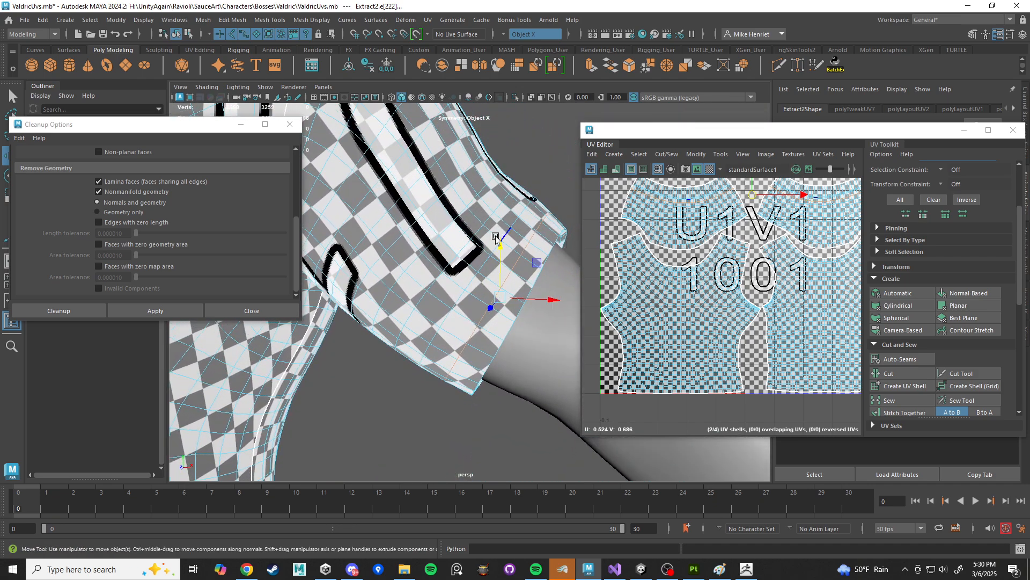
Step: Switch to Substance 3D Painter to view the textured armored character, and return to Maya with the whole shirt in view
left_click(697, 573)
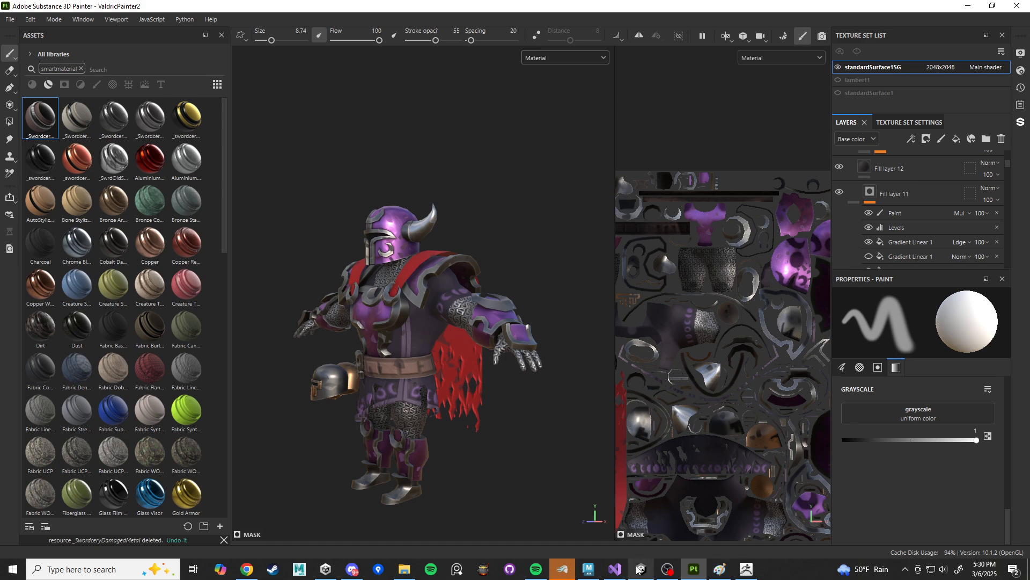
mouse_move(590, 572)
left_click(597, 514)
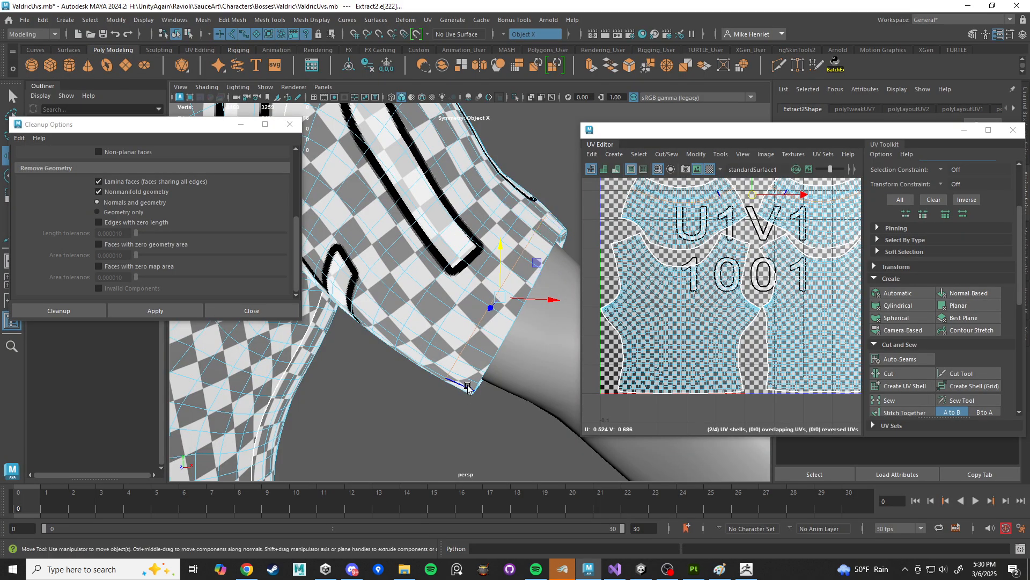
scroll(467, 394, "down", 10)
left_click_drag(419, 296, 435, 263, "alt")
middle_click_drag(434, 263, 471, 259, "alt")
scroll(471, 258, "up", 5)
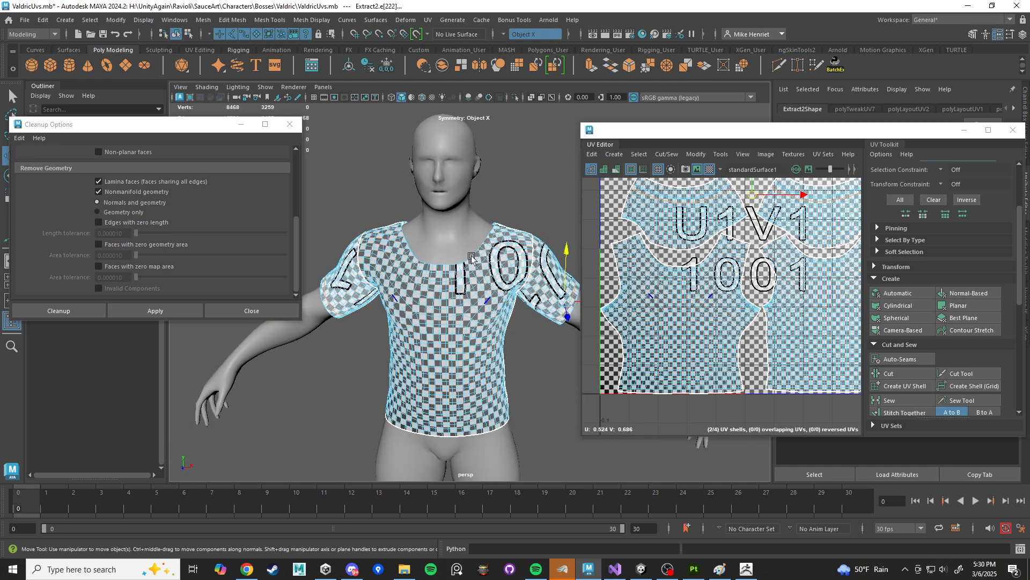
Step: Return to object selection, hide the shirt and select the body mesh with the head, arms and feet
right_click_drag(510, 240, 551, 228)
key("ctrl+h")
left_click(446, 236)
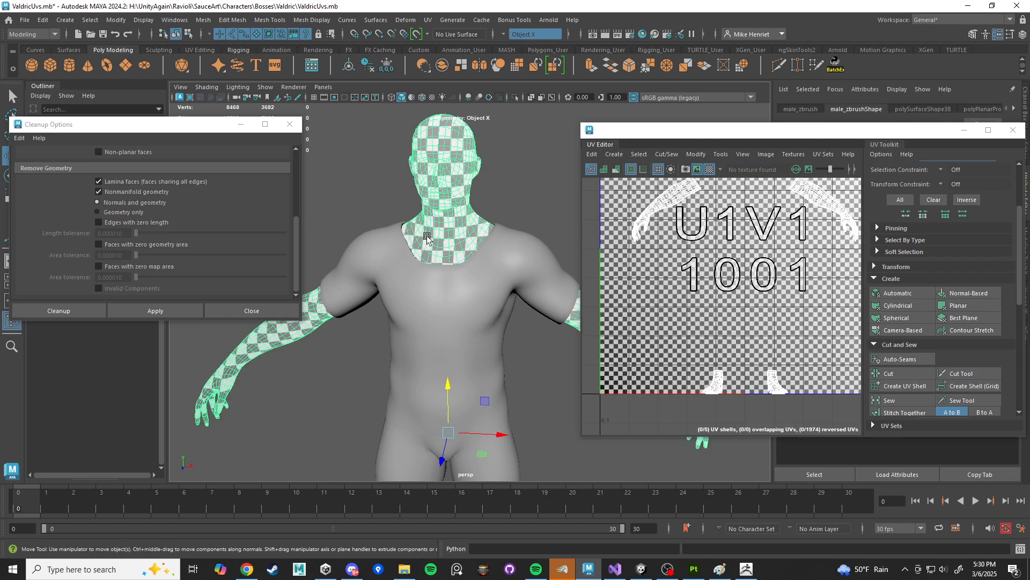
Step: Locate the mouth cavity inside the head using wireframe display, and turn off the checker map in shaded display
middle_click_drag(432, 261, 481, 332, "alt")
left_click_drag(481, 333, 388, 336, "alt")
scroll(456, 309, "up", 6)
key("4")
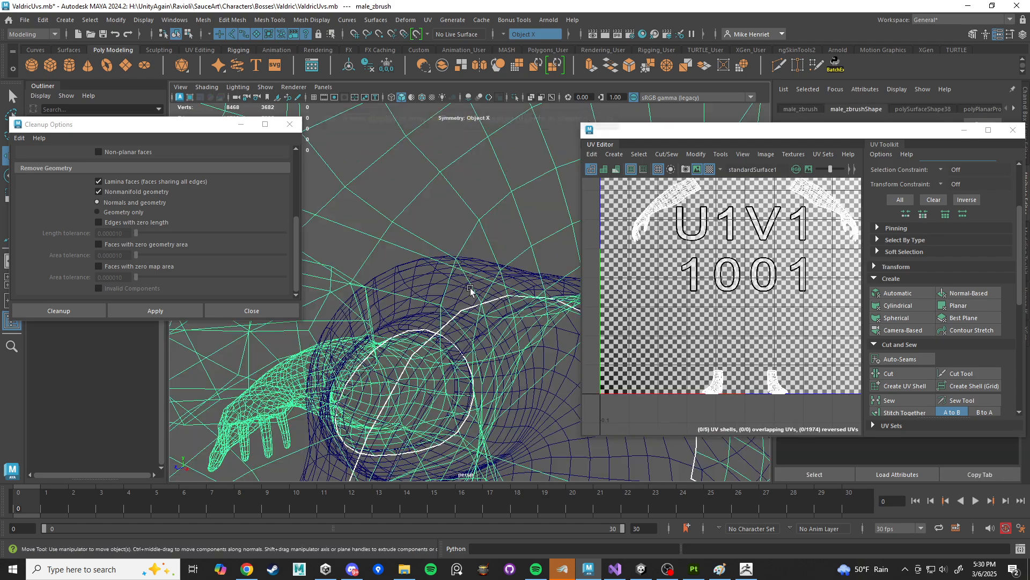
scroll(456, 296, "up", 10)
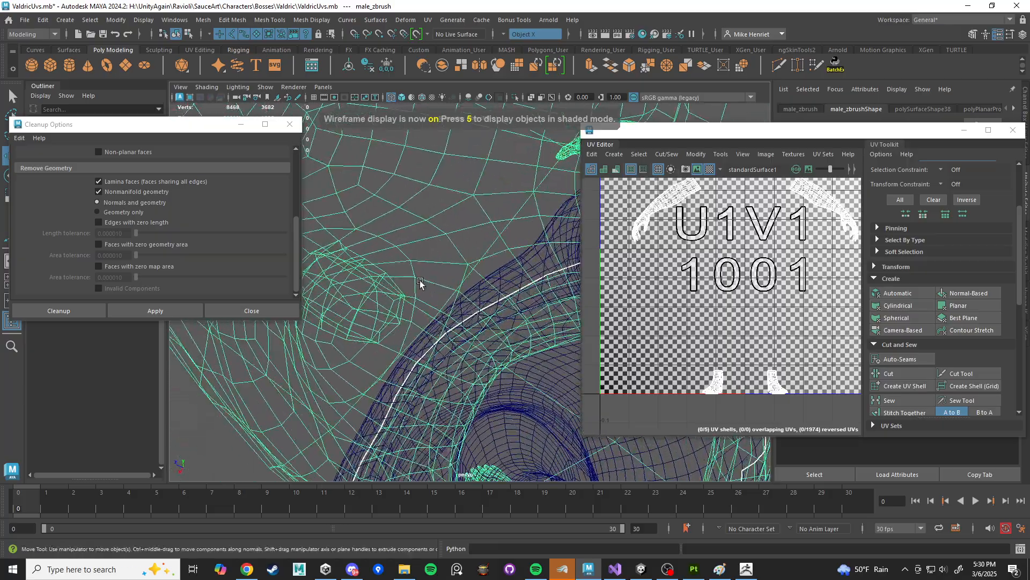
left_click_drag(430, 310, 457, 295, "alt")
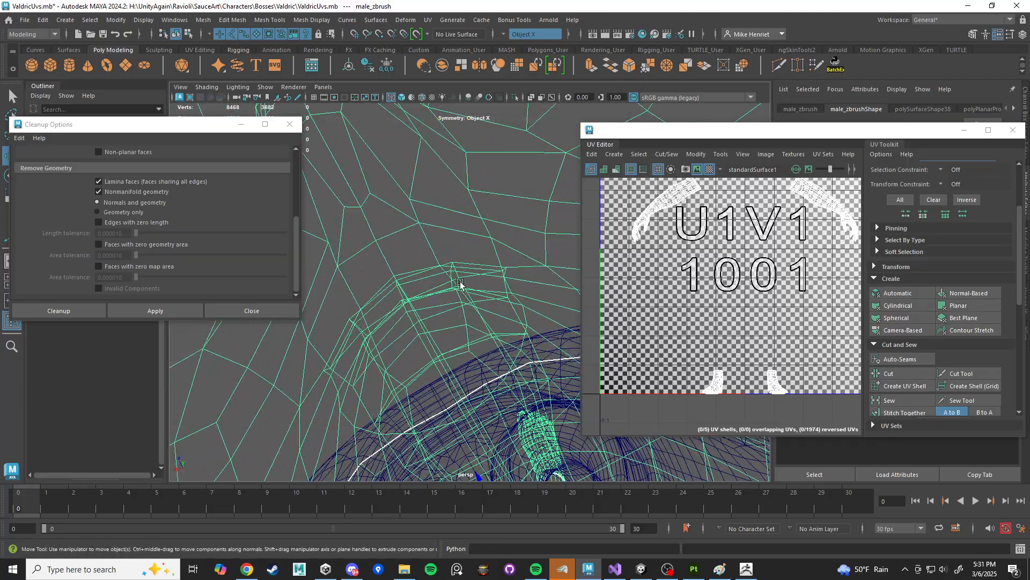
key("5")
left_click(710, 169)
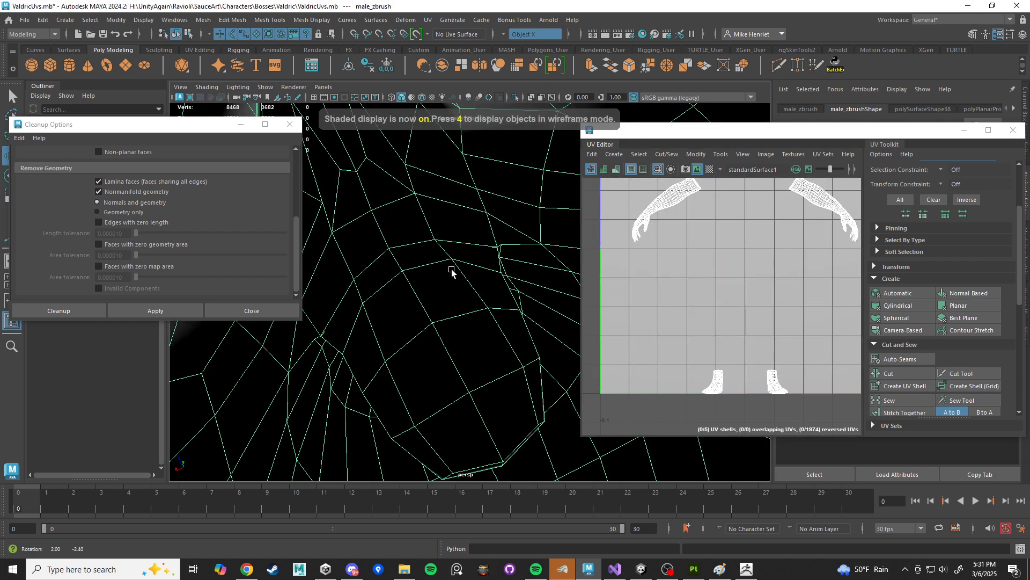
Step: Select the edges around the mouth cavity's opening from inside the head, undoing any accidental move of them
left_click_drag(451, 267, 477, 263, "alt")
key("alt+Tab")
right_click_drag(469, 262, 468, 228)
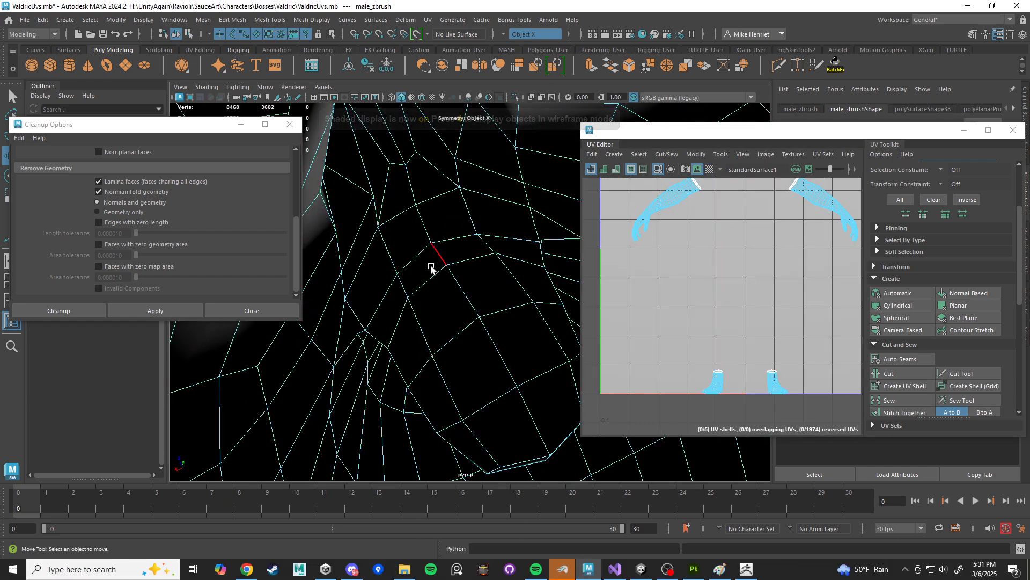
double_click(389, 290)
left_click_drag(437, 289, 407, 250, "alt")
middle_click_drag(407, 251, 428, 433, "alt")
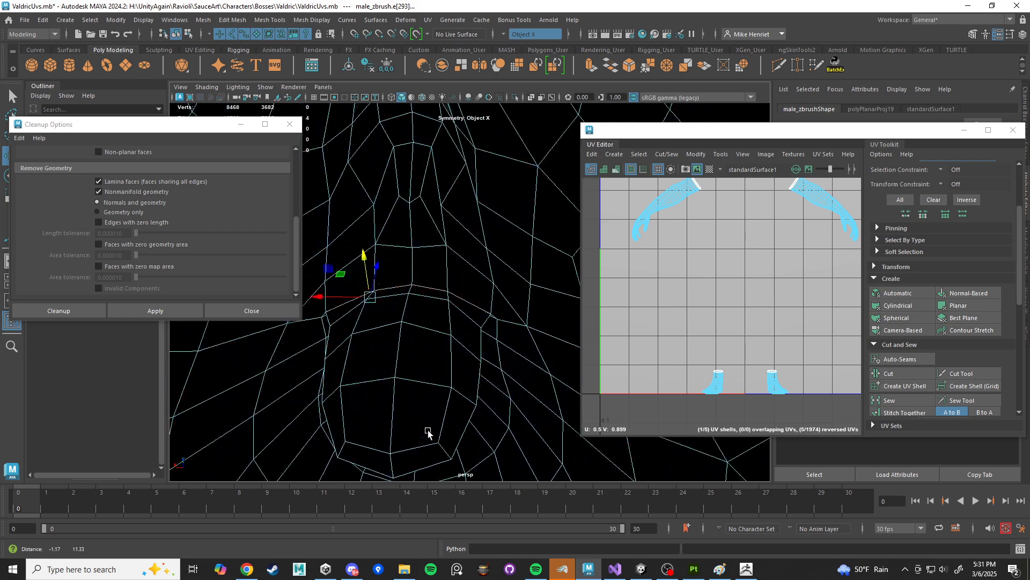
left_click_drag(427, 432, 437, 343, "alt")
middle_click_drag(436, 344, 439, 331, "alt")
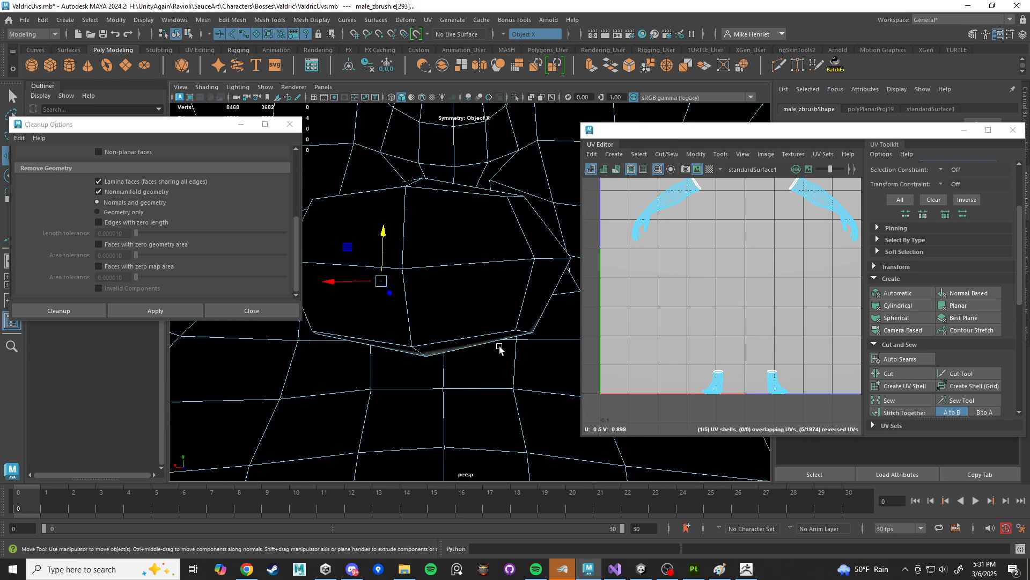
right_click_drag(469, 335, 479, 390, "alt")
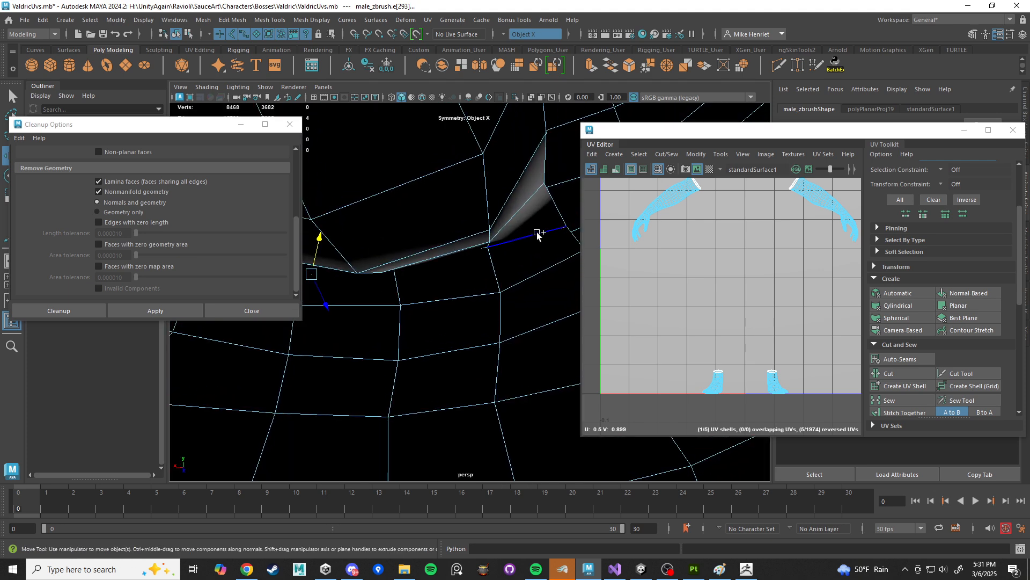
left_click_drag(489, 296, 483, 296, "alt")
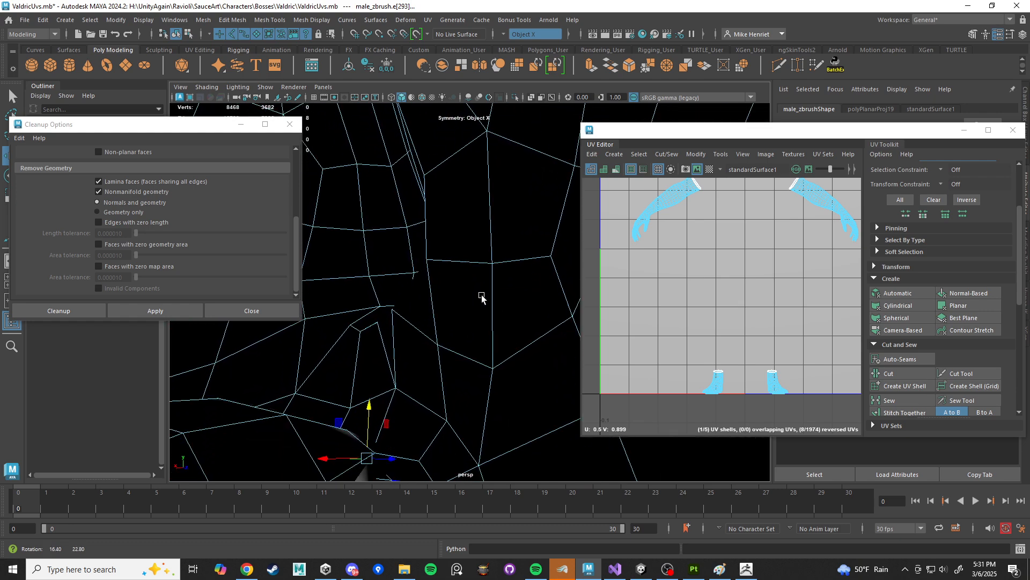
middle_click_drag(446, 346, 463, 290, "alt")
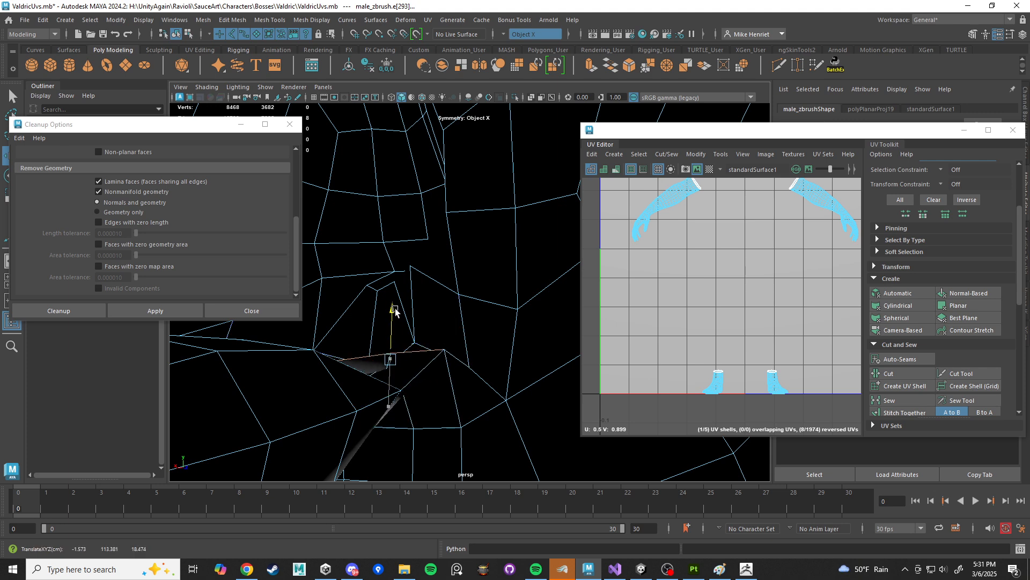
left_click_drag(395, 310, 395, 309)
key("ctrl+z")
Step: Cut the head's UVs along the selected edges around the mouth opening
scroll(721, 283, "down", 2)
scroll(724, 188, "up", 4)
middle_click_drag(725, 209, 719, 252, "alt")
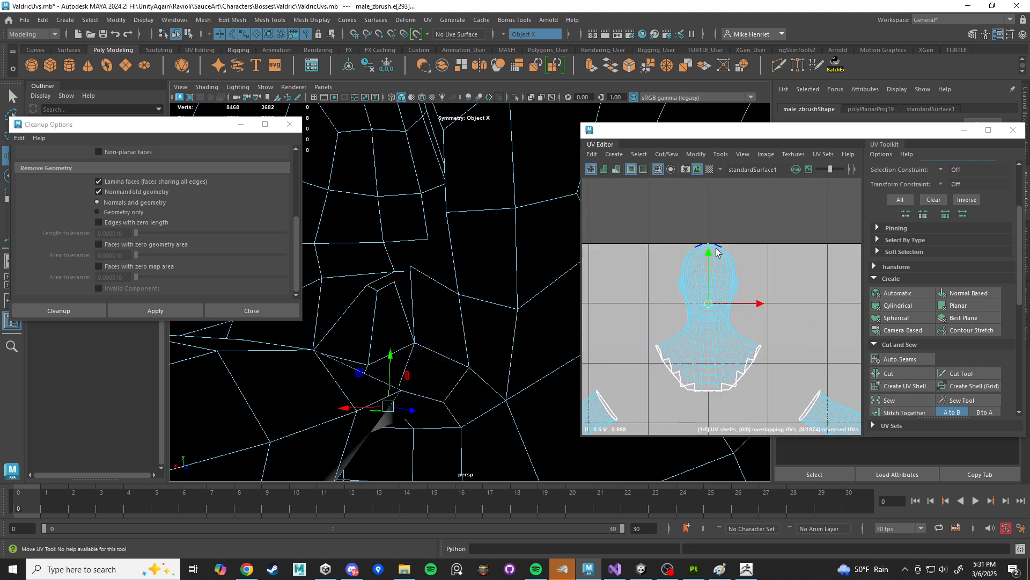
scroll(714, 255, "up", 3)
right_click_drag(726, 309, 680, 329, "shift")
Step: Move the head's UV shell aside and select the separated mouth cavity shell
right_click_drag(785, 287, 729, 274)
left_click(737, 338)
scroll(740, 344, "down", 3)
left_click_drag(769, 349, 721, 349)
left_click(721, 341)
scroll(731, 348, "up", 4)
scroll(417, 345, "down", 3)
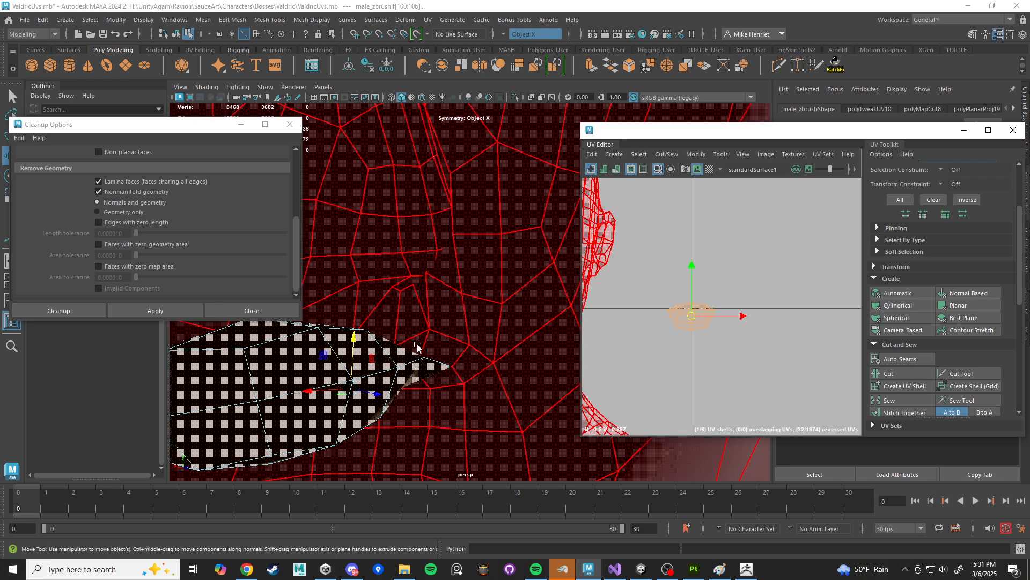
Step: Select the edge loop dividing the mouth cavity into upper and lower halves, and cut the UVs along it
left_click_drag(417, 345, 453, 276, "alt")
middle_click_drag(449, 340, 414, 280, "alt")
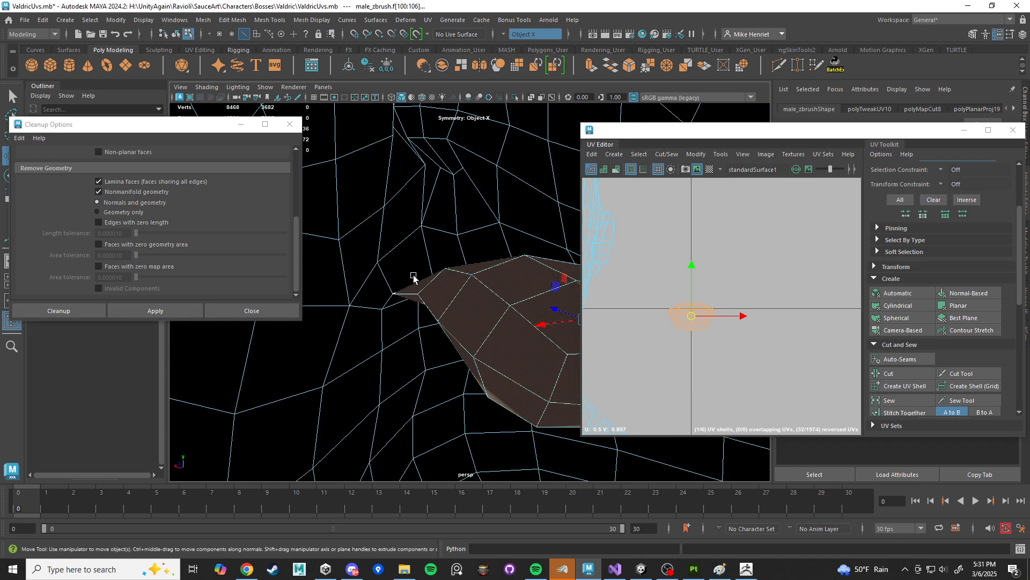
right_click_drag(469, 253, 471, 222)
left_click(425, 303)
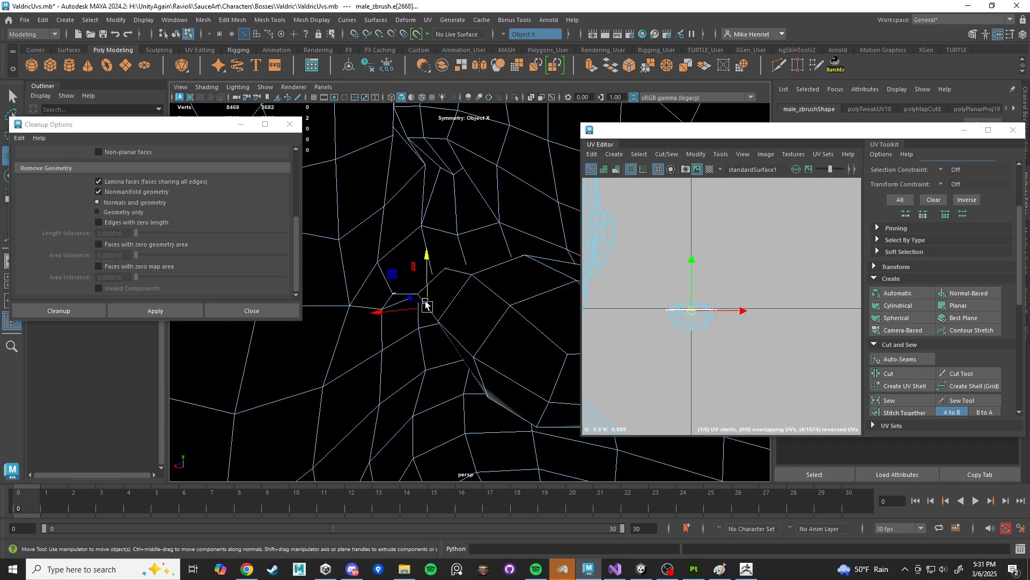
left_click(465, 348)
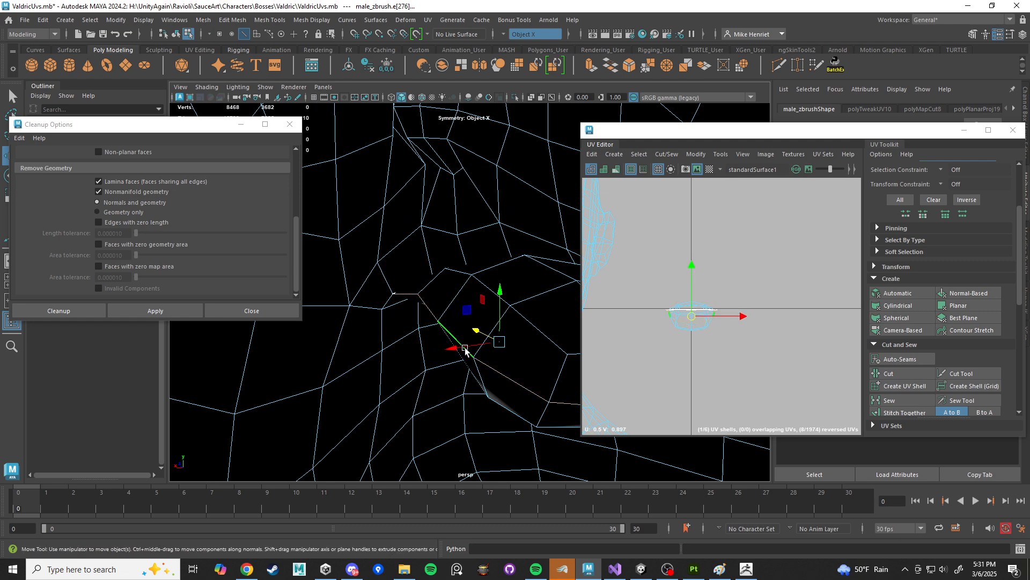
left_click_drag(465, 350, 433, 321, "alt")
right_click_drag(728, 323, 664, 300, "shift")
Step: Unfold the upper and lower mouth cavity shells and place them side by side without overlap
left_click(701, 309)
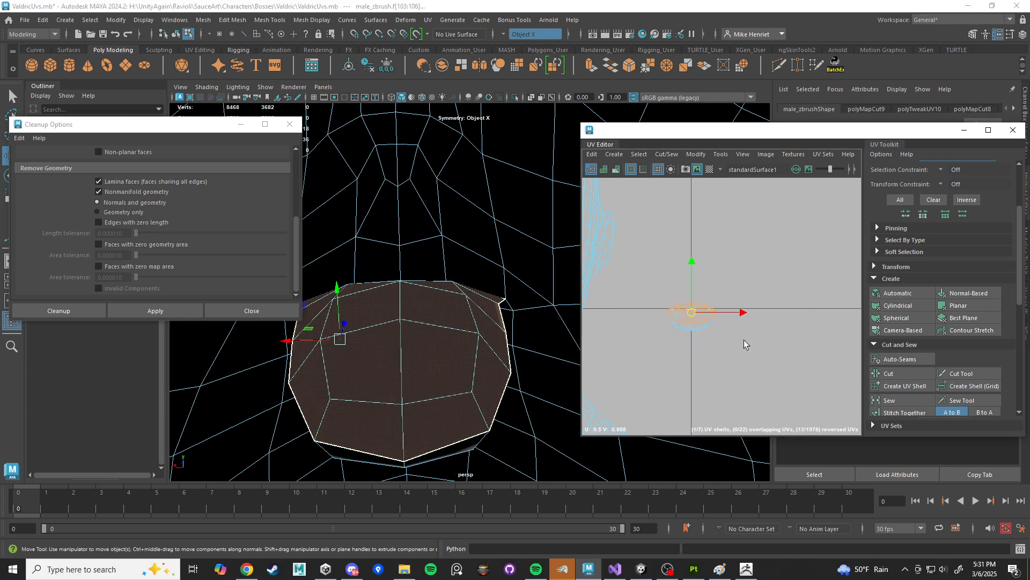
right_click_drag(744, 340, 634, 303, "shift")
left_click(684, 330)
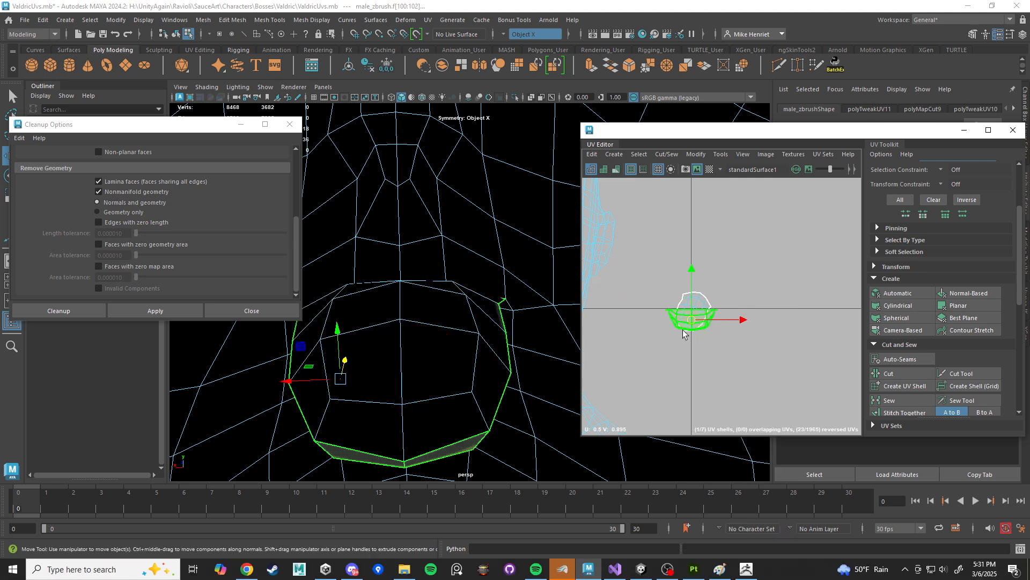
key("g")
scroll(729, 330, "up", 2)
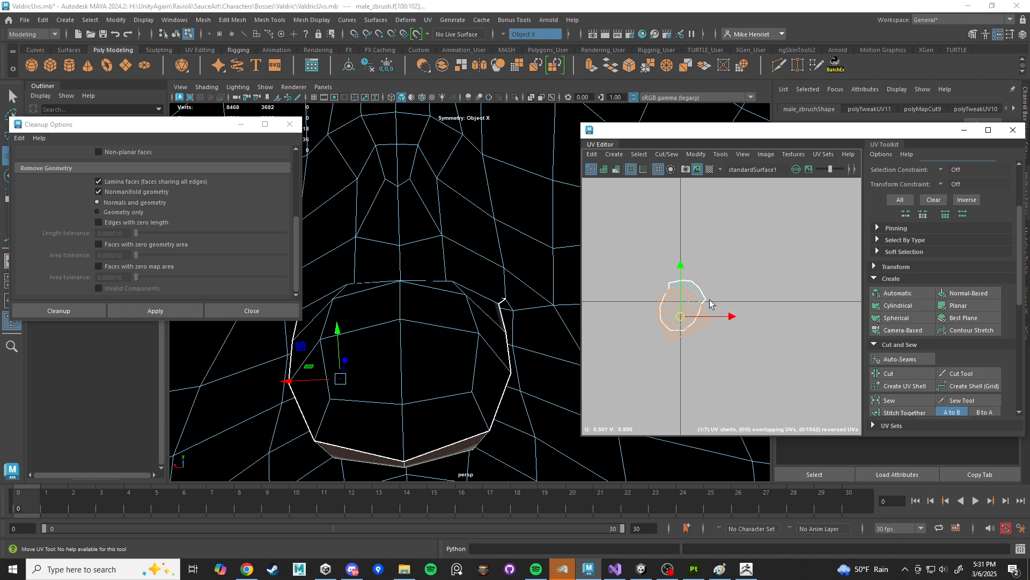
left_click(718, 353)
key("f")
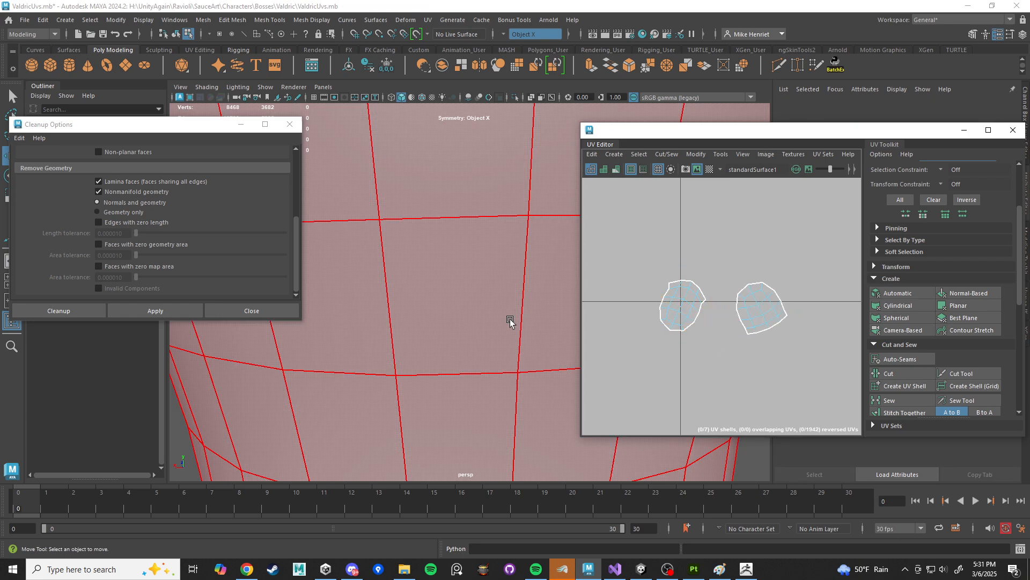
Step: Select an edge loop across the neck of the body mesh and examine its position in the head's UV shell
left_click_drag(515, 268, 405, 259, "alt")
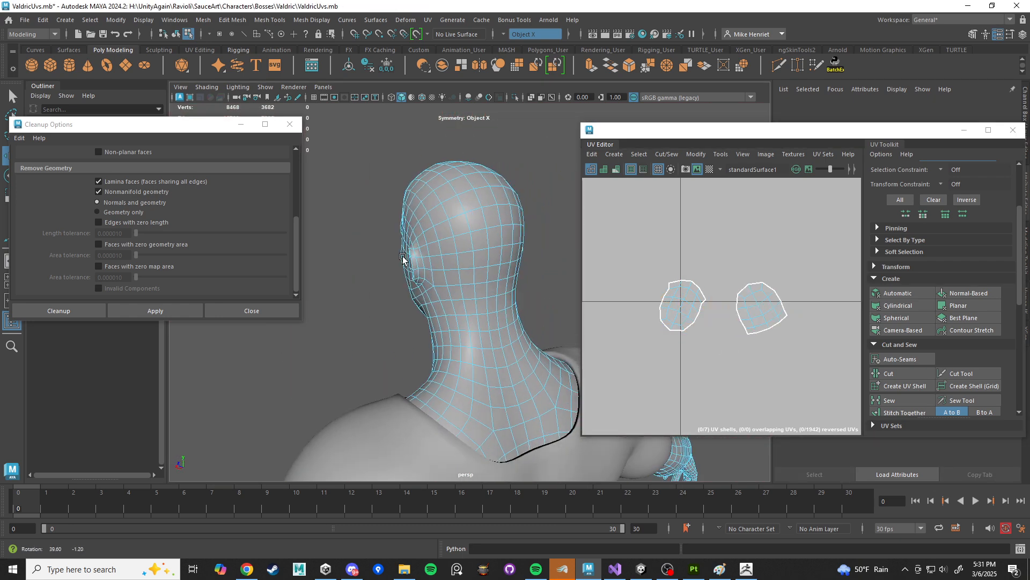
right_click_drag(457, 224, 517, 209)
left_click_drag(529, 252, 619, 257, "alt")
scroll(490, 327, "up", 5)
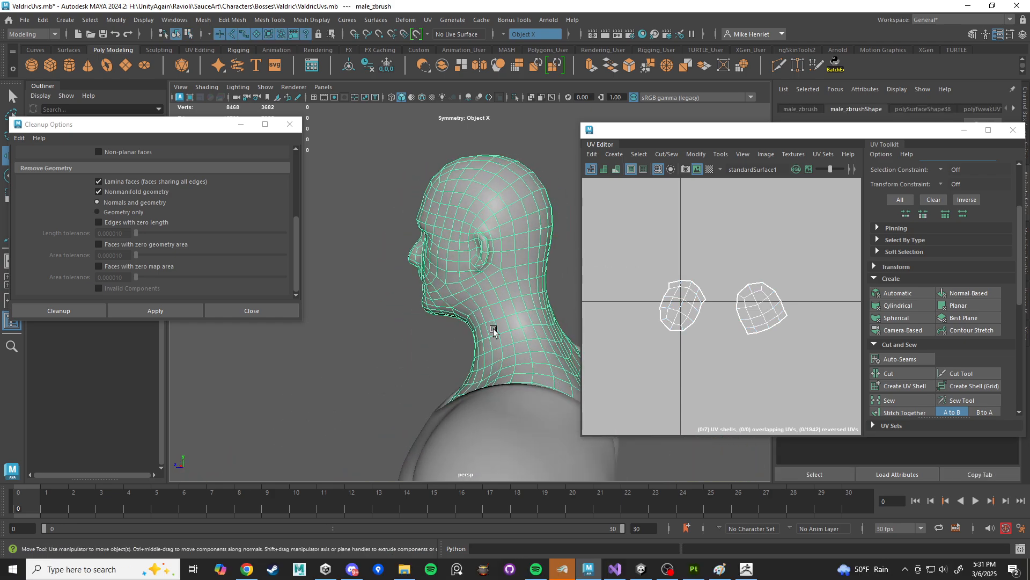
left_click_drag(514, 320, 486, 270, "alt")
left_click(491, 268)
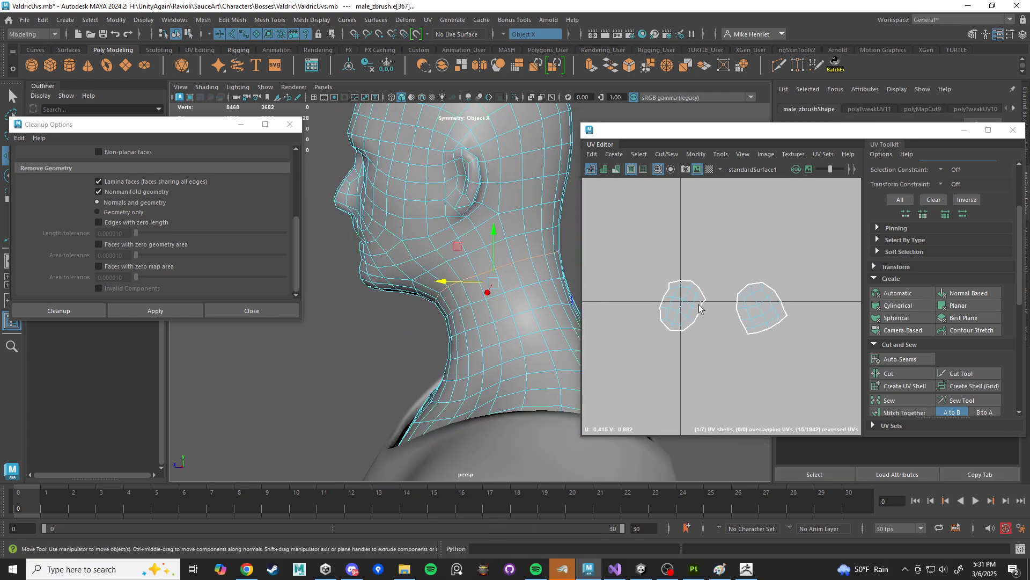
scroll(700, 357, "down", 3)
scroll(699, 344, "down", 5)
scroll(665, 385, "up", 5)
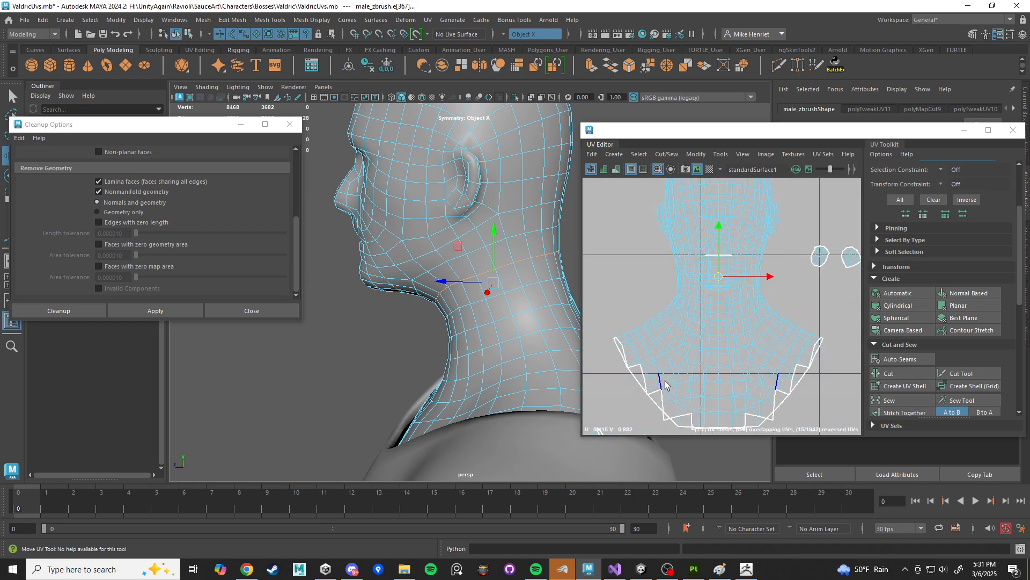
Step: Select the central vertical edge loop down the back of the head and neck, deselecting its edges along the face and front
left_click_drag(566, 308, 454, 259, "alt")
left_click(454, 257)
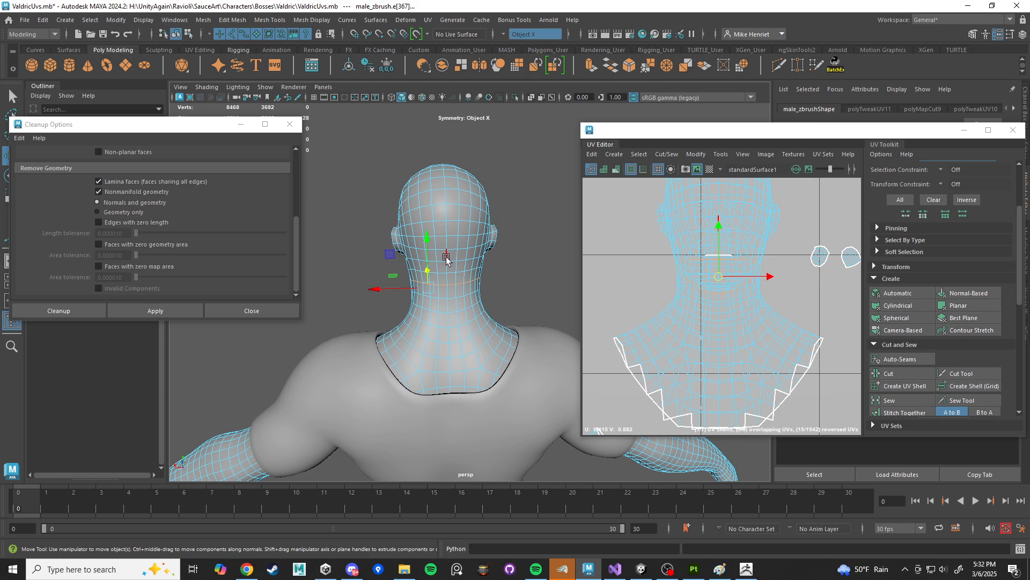
left_click_drag(445, 310, 379, 220, "alt")
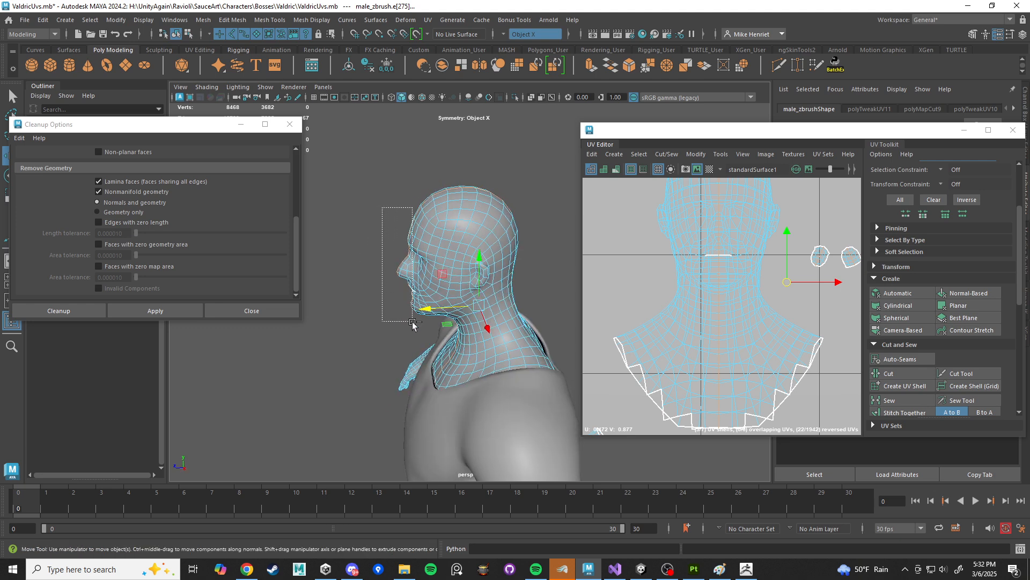
left_click_drag(417, 332, 380, 295, "alt")
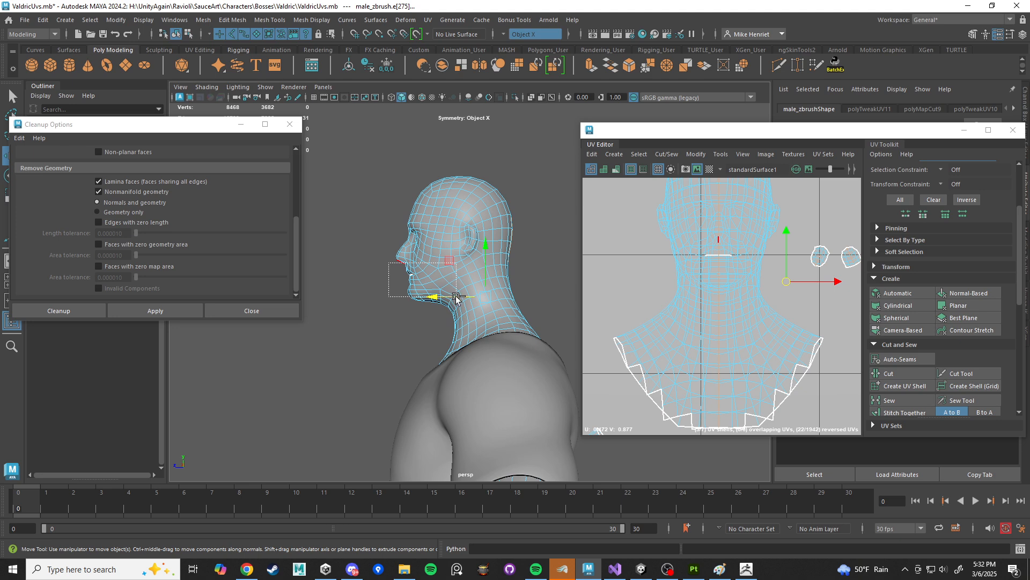
key("4")
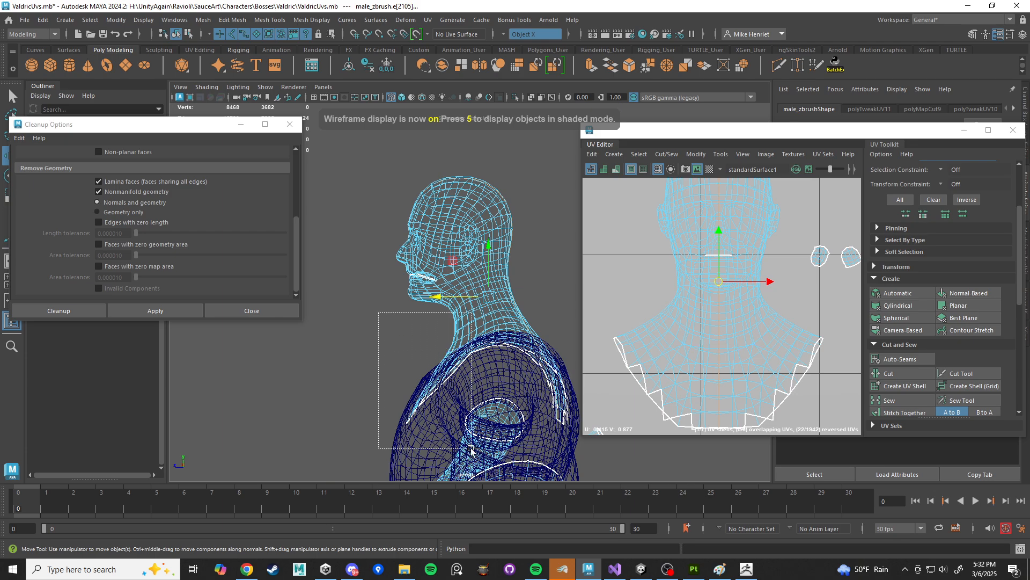
mouse_move(405, 342)
left_mouse_down("alt")
mouse_move(490, 285)
mouse_move(458, 211)
mouse_move(456, 229)
mouse_move(468, 239)
left_mouse_up("alt")
key("5")
scroll(711, 330, "down", 5)
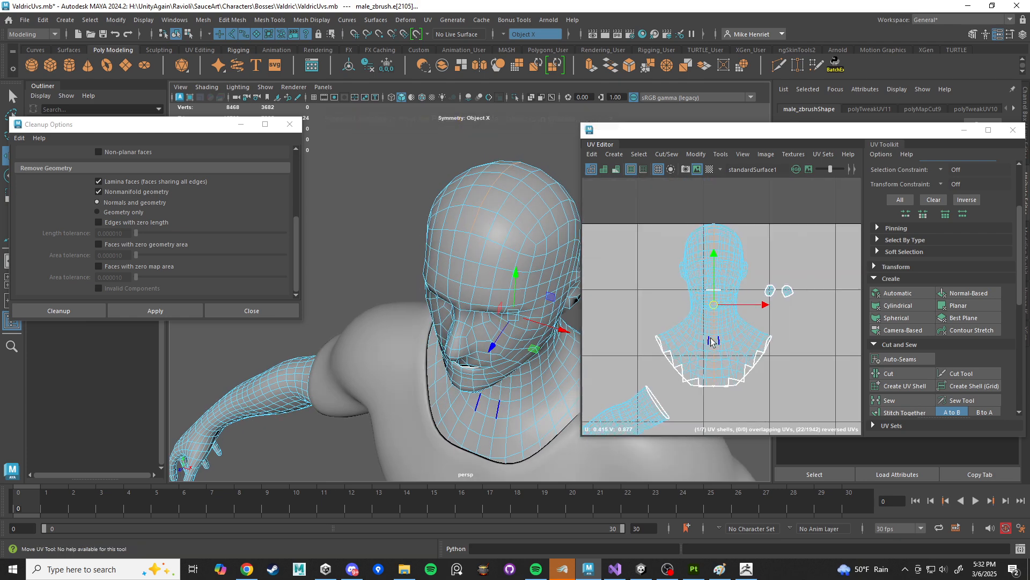
Step: Cut the UVs along the seam down the back of the head and neck, and unfold the resulting shell
scroll(722, 290, "up", 5)
right_click_drag(715, 221, 676, 225, "shift")
left_click(701, 300)
scroll(701, 310, "down", 5)
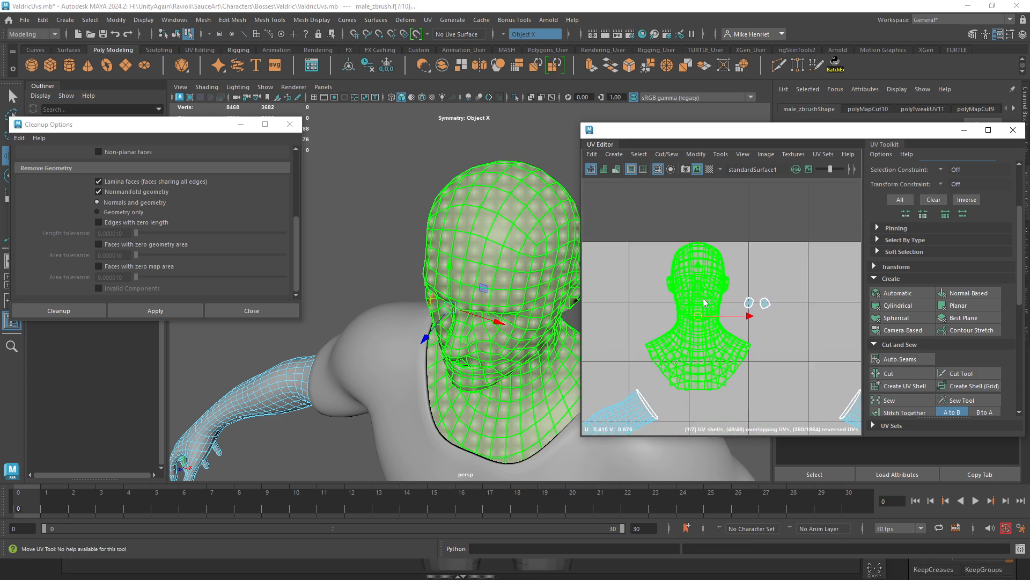
right_click_drag(703, 298, 586, 294, "shift")
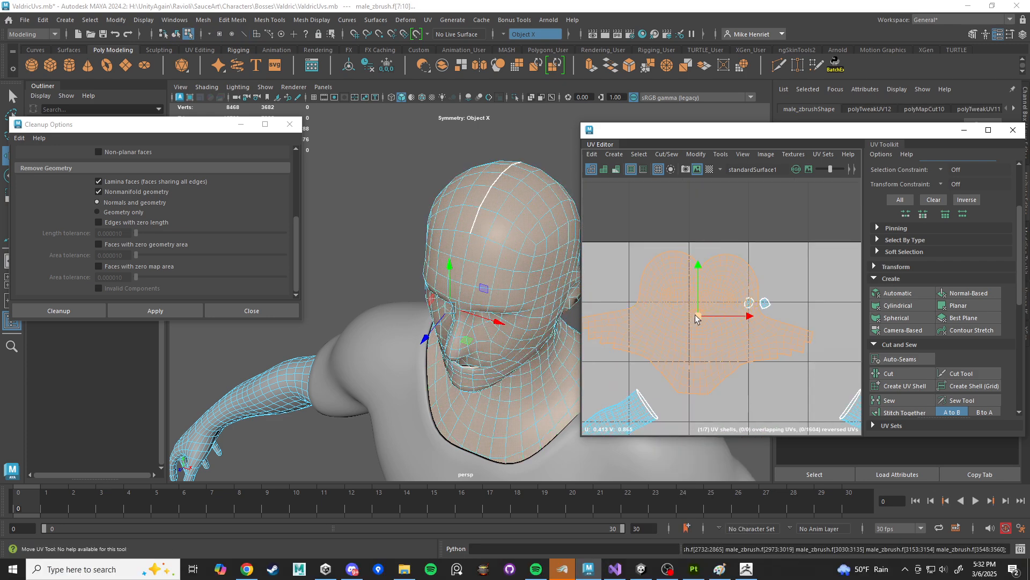
scroll(547, 286, "down", 4)
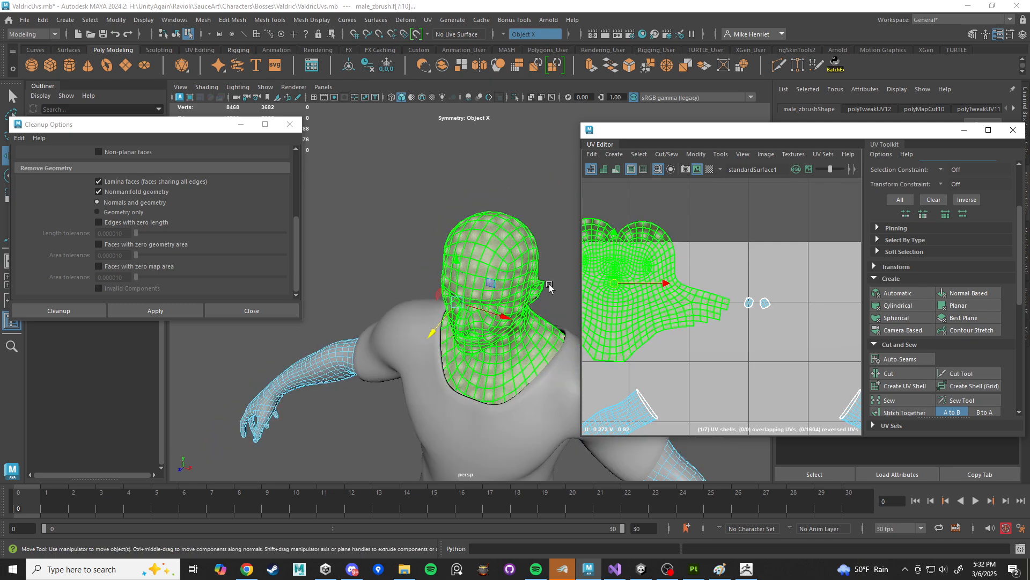
Step: Display the checker map and examine the texture distortion around the head and neck from the back, front and side
left_click(709, 170)
left_click_drag(514, 278, 422, 268, "alt")
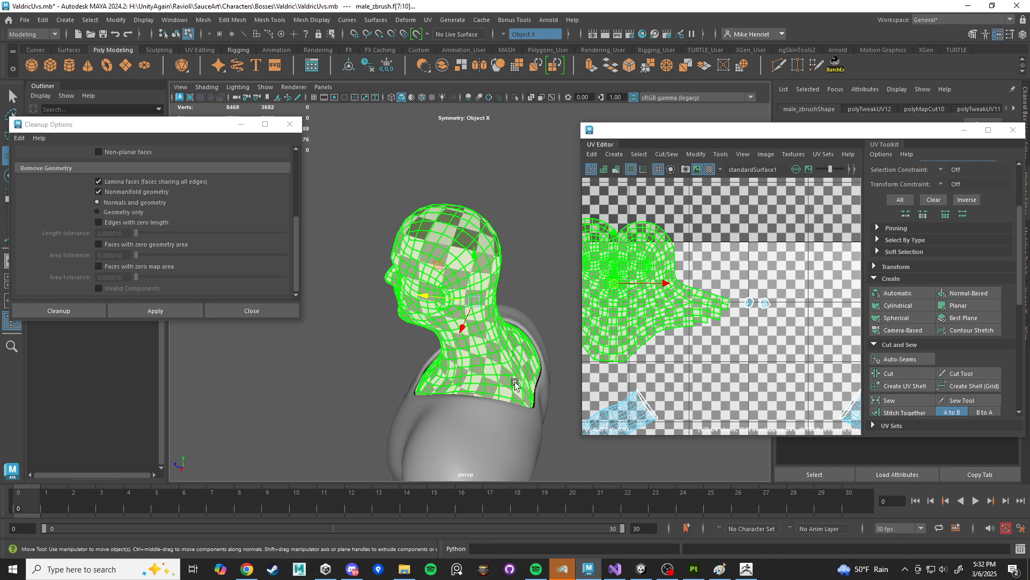
left_click_drag(513, 382, 423, 374, "alt")
right_click_drag(427, 253, 479, 234)
left_click(511, 281)
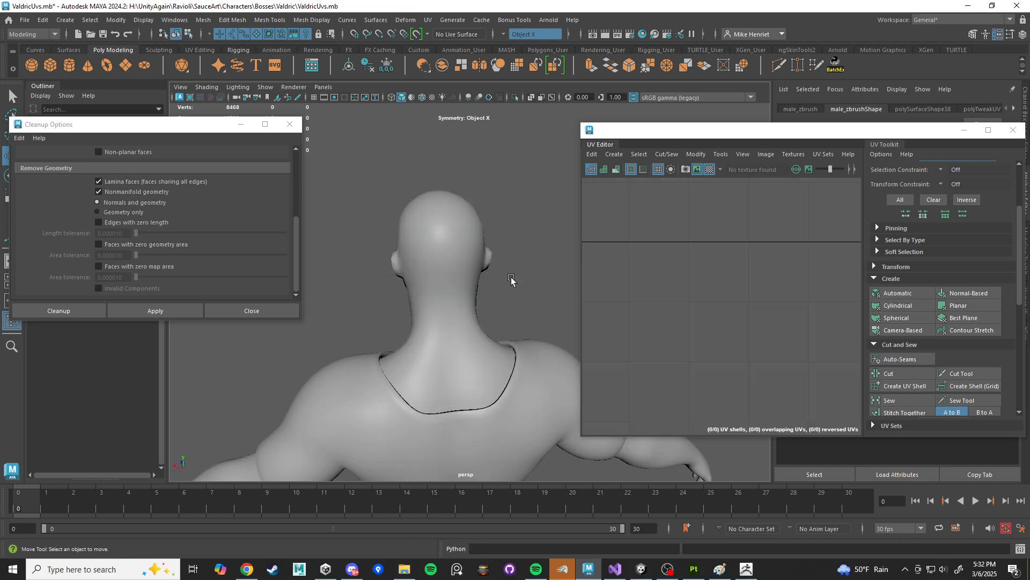
left_click_drag(463, 316, 416, 370, "alt")
left_click(451, 333)
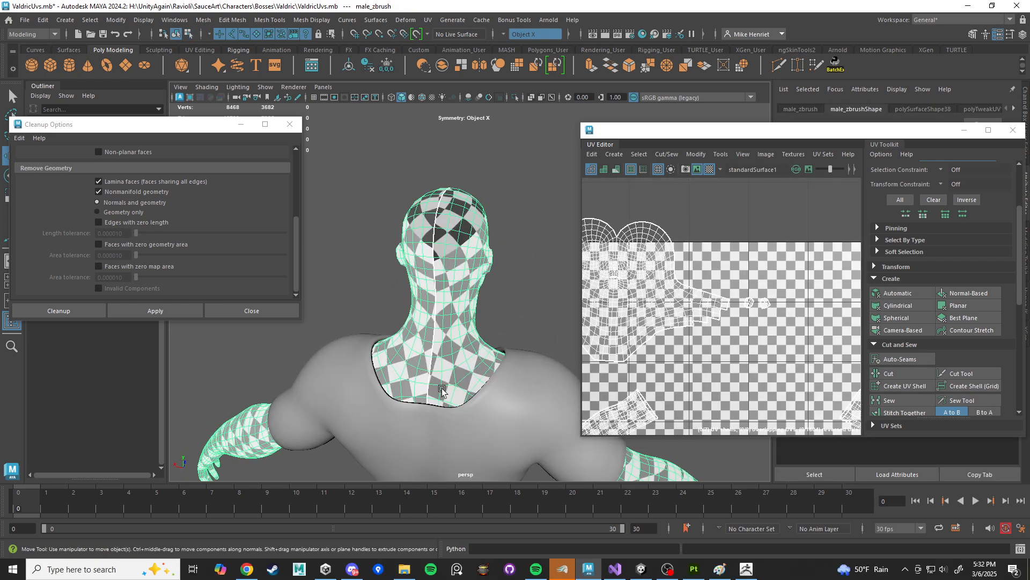
scroll(441, 391, "up", 5)
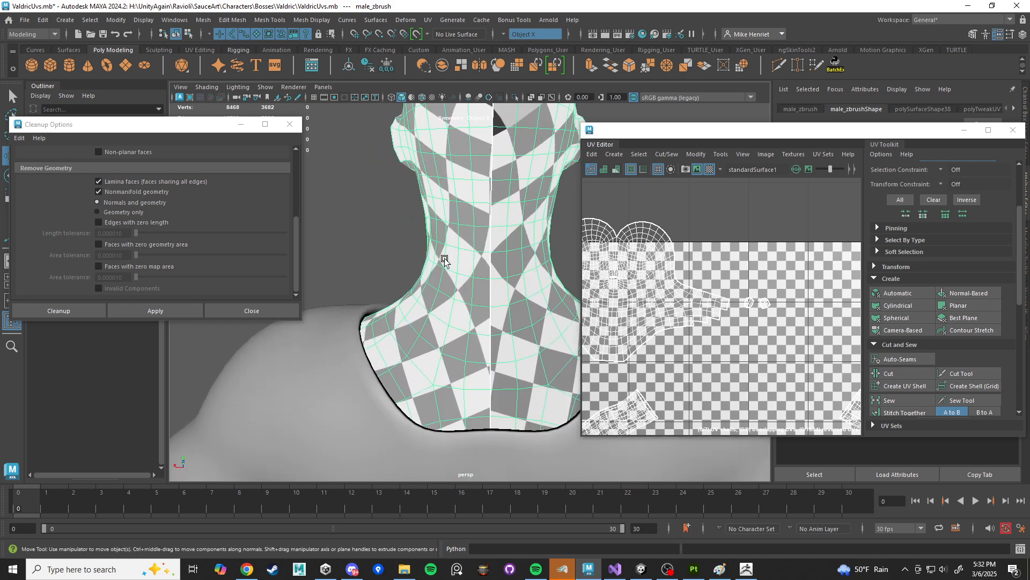
left_click_drag(445, 262, 672, 259, "alt")
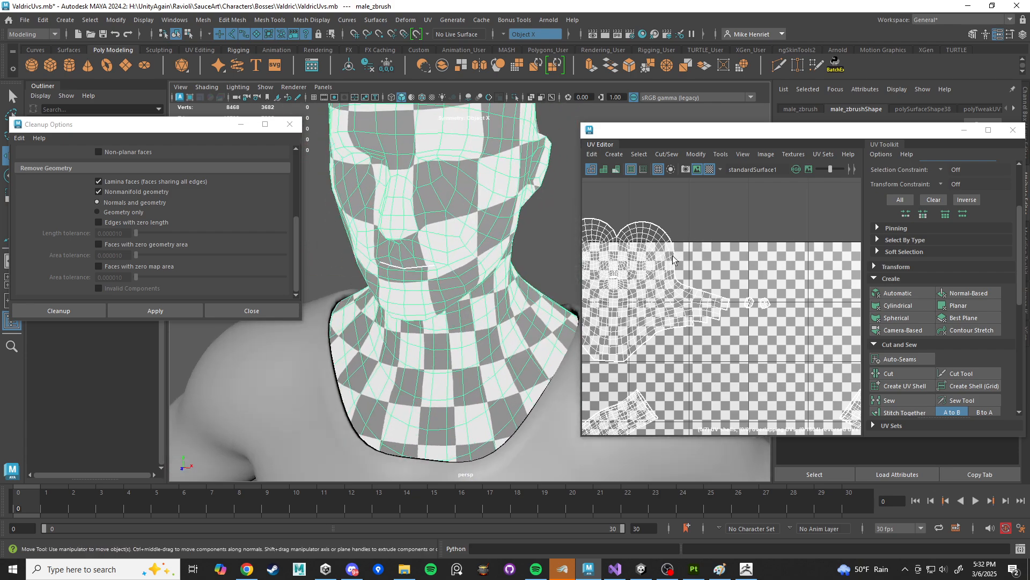
scroll(498, 275, "down", 5)
left_click_drag(495, 324, 448, 279, "alt")
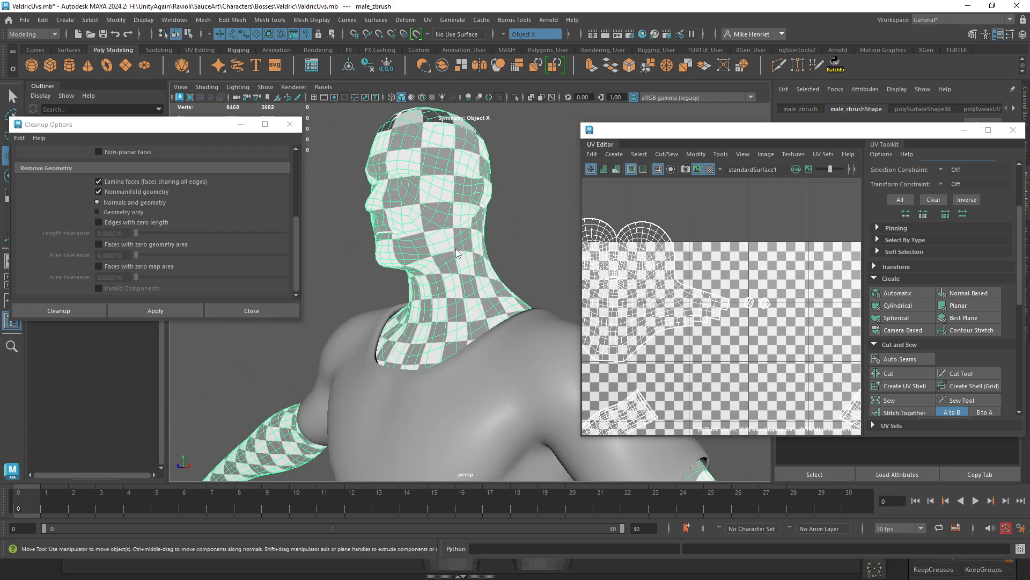
Step: Cut the UVs along the edge loop around the upper neck below the jaw, and unfold the separated neck shell
right_click_drag(456, 268, 456, 236)
scroll(456, 271, "up", 4)
left_click(433, 228)
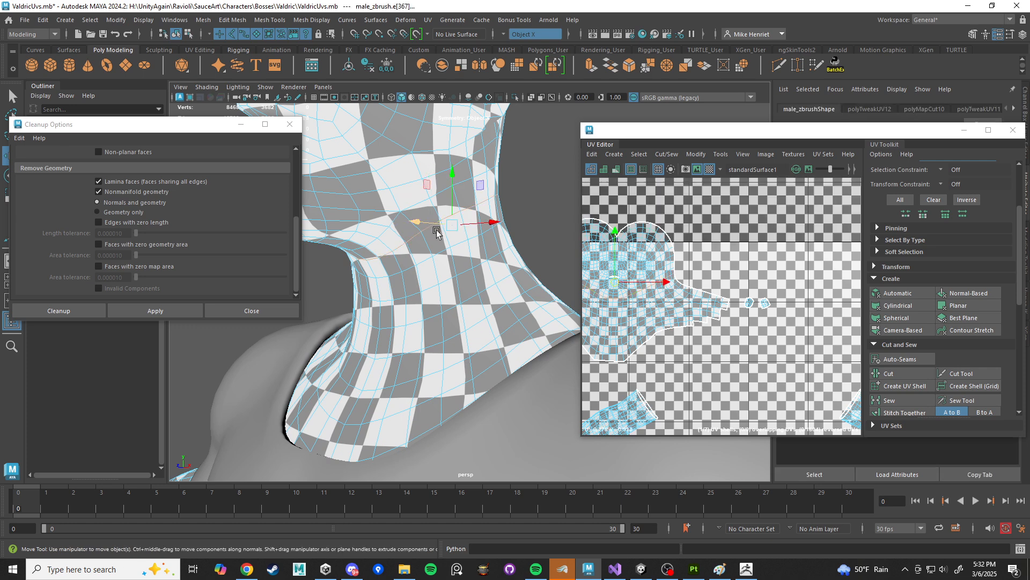
right_click_drag(636, 294, 595, 298, "shift")
right_click(659, 311)
left_click(616, 296)
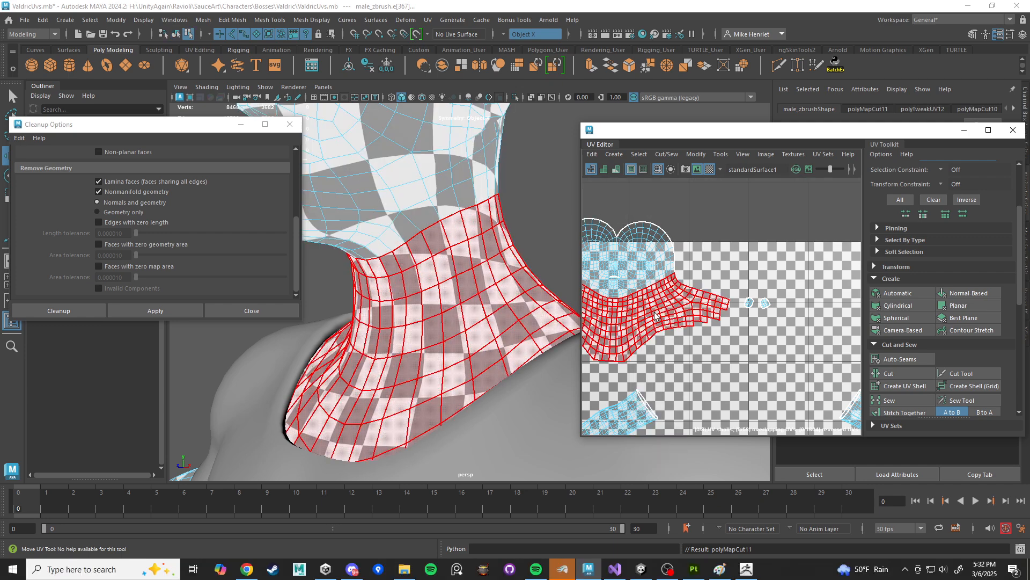
right_click_drag(660, 302, 559, 301, "shift")
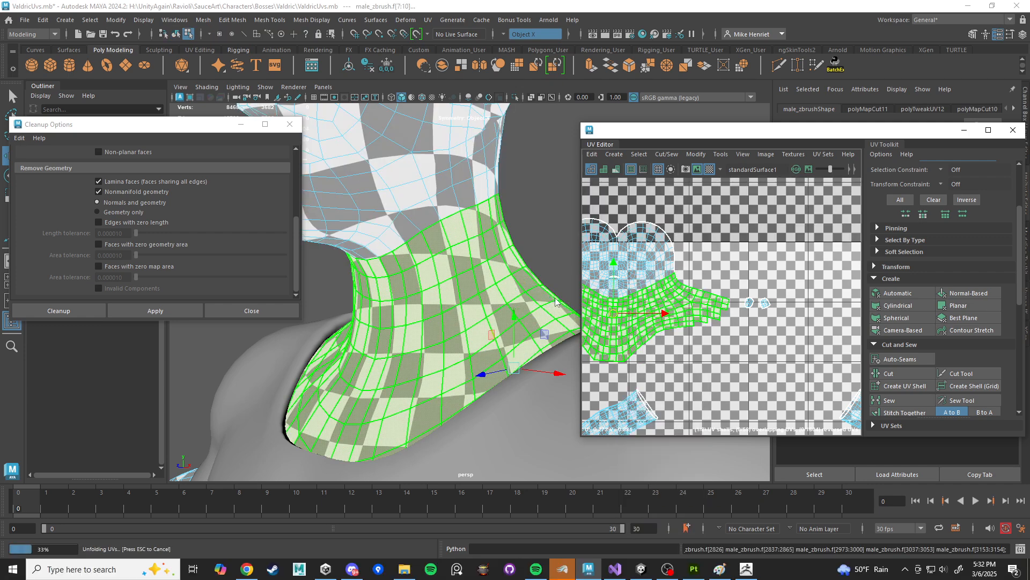
scroll(711, 336, "down", 3)
left_click_drag(483, 274, 270, 282, "alt")
left_click_drag(455, 254, 478, 247, "alt")
Step: Move the head shell above the neck shell, outside the UV tile, and unfold it with the checker map off
left_click(659, 300)
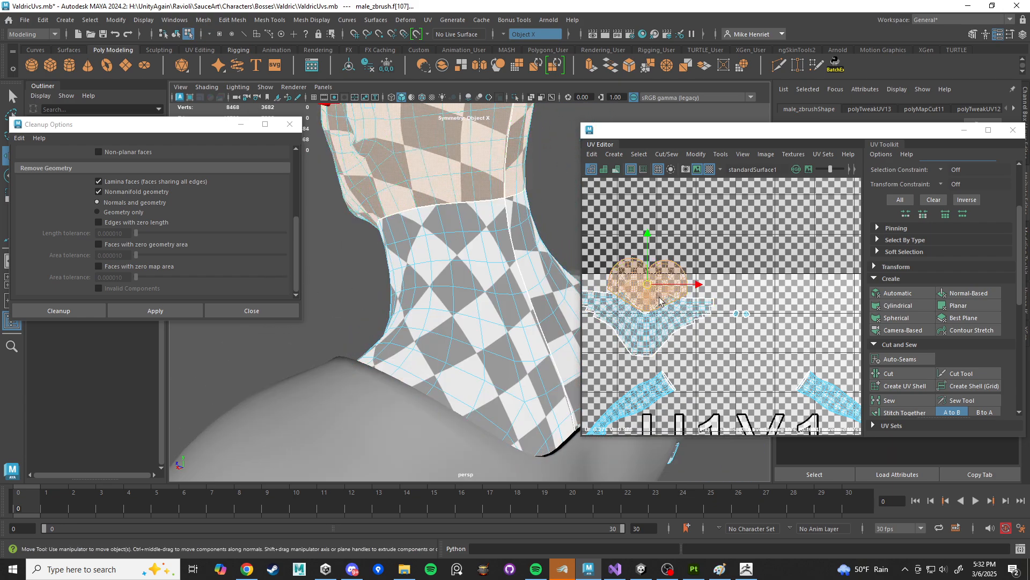
left_click_drag(652, 286, 696, 232)
left_click(709, 170)
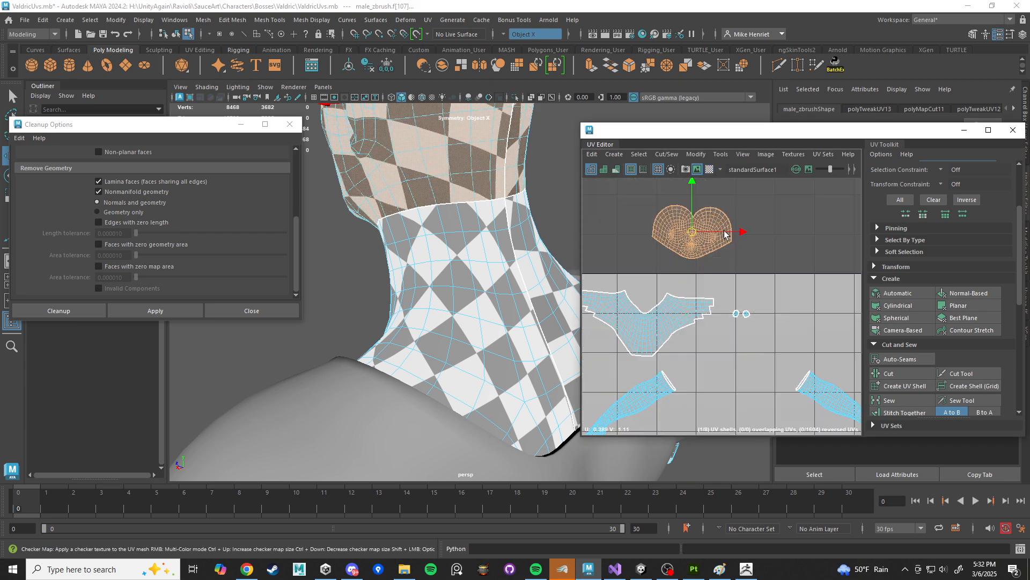
scroll(729, 272, "down", 3)
key("f")
right_click(730, 303, "shift")
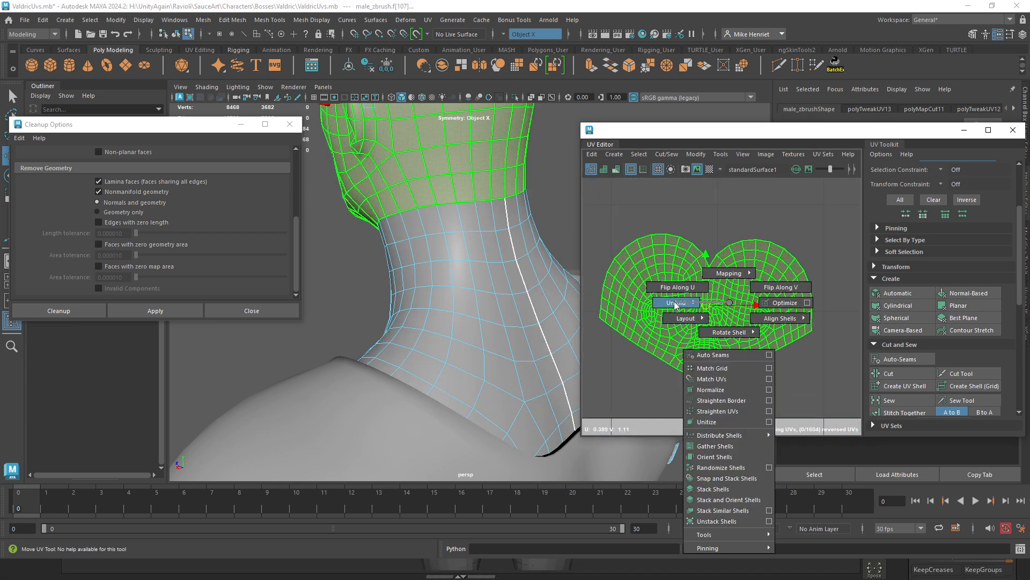
mouse_move(675, 304)
left_click(618, 305)
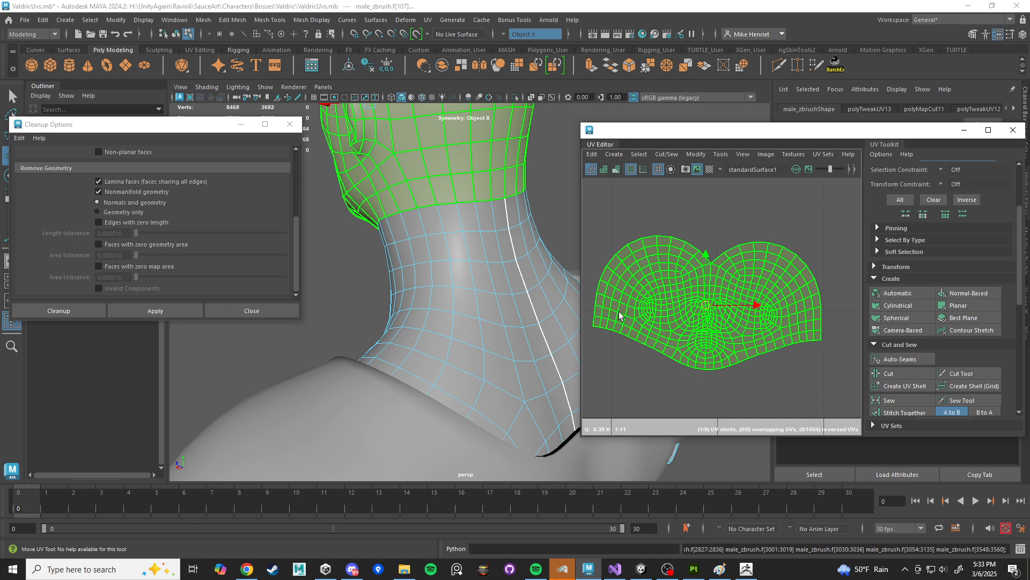
Step: Display the checker map again and examine the distortion on the side of the head and around the ear
scroll(450, 256, "down", 4)
left_click_drag(449, 256, 680, 196, "alt")
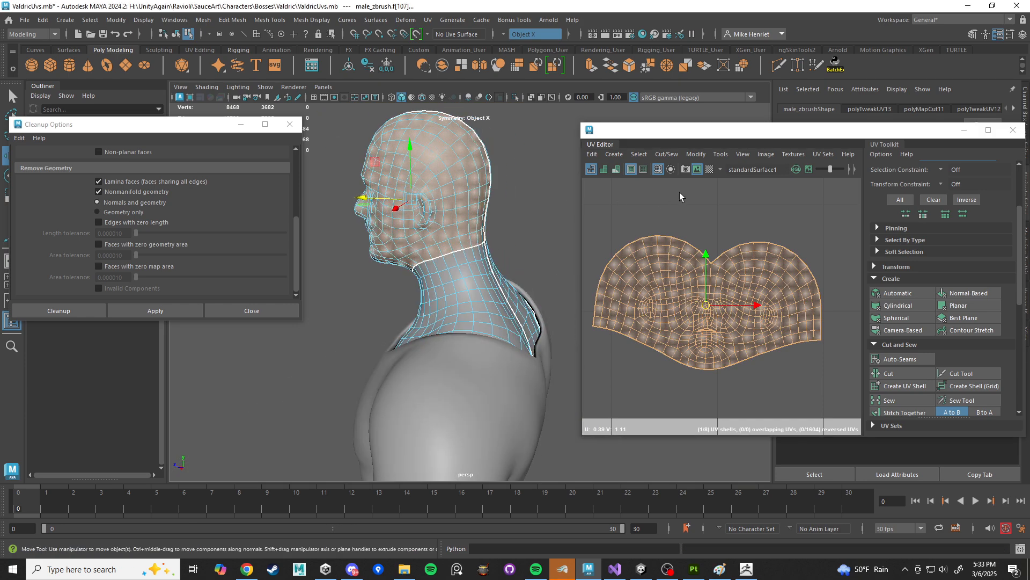
left_click(708, 171)
middle_click_drag(450, 239, 500, 290, "alt")
left_click_drag(499, 290, 561, 292, "alt")
right_click_drag(486, 203, 538, 180)
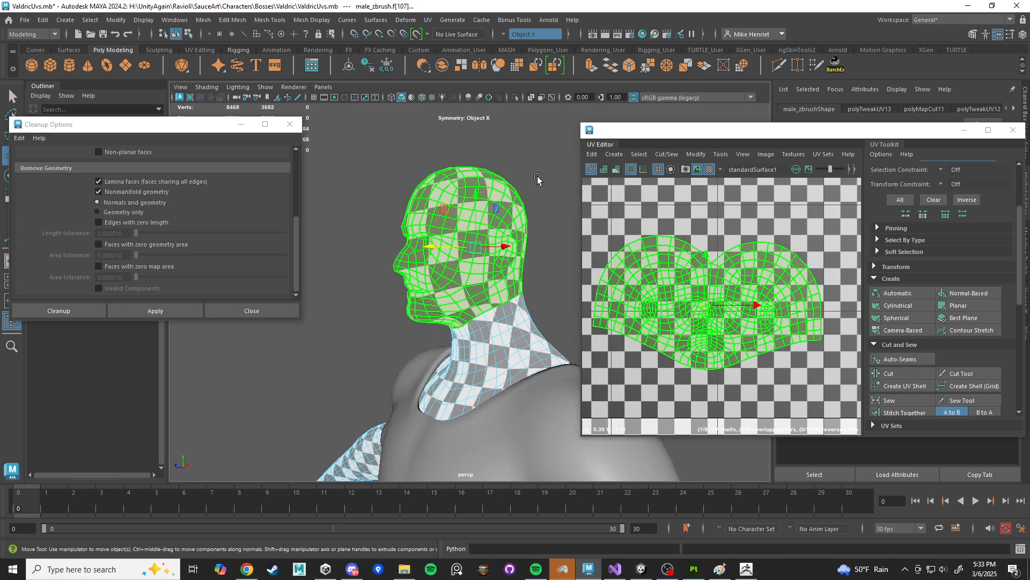
left_click(538, 179)
left_click(498, 289)
left_click_drag(498, 289, 445, 343, "alt")
left_click(548, 241)
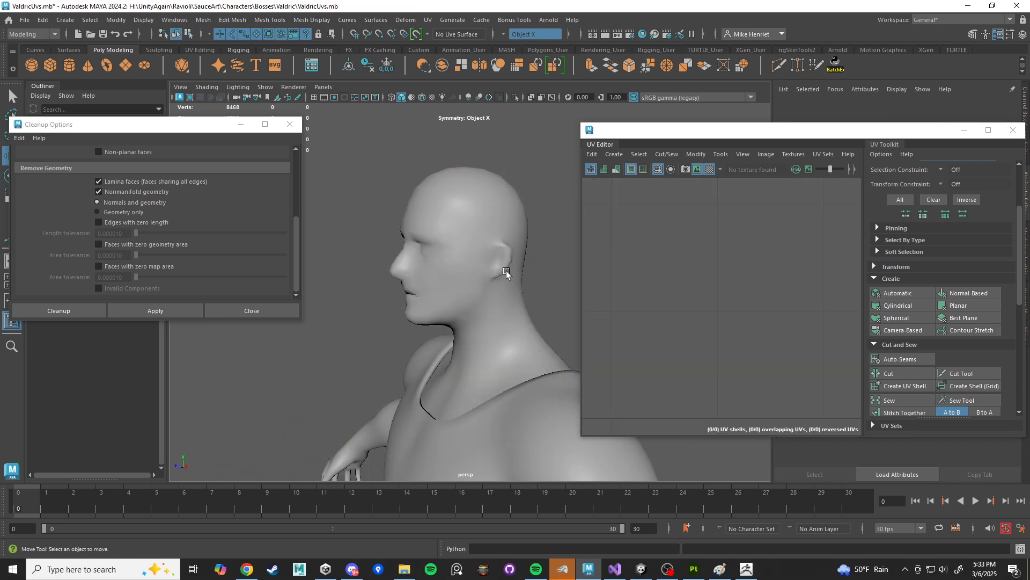
left_click_drag(506, 271, 356, 292, "alt")
middle_click_drag(356, 292, 373, 294, "alt")
scroll(373, 294, "up", 5)
left_click(515, 306)
left_click_drag(515, 306, 436, 262, "alt")
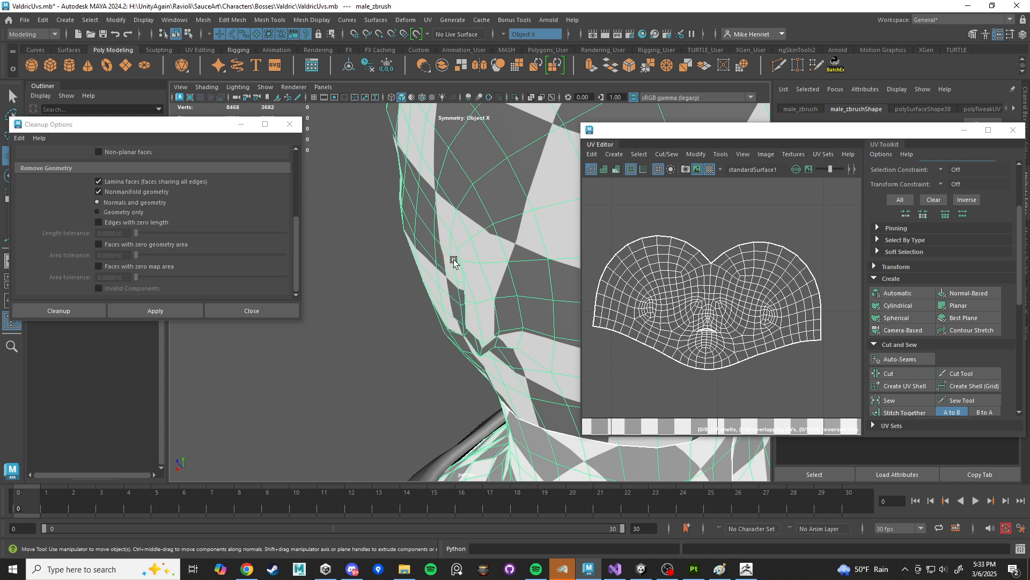
Step: Select the edges encircling the base of the ears with symmetry, and cut the UVs along them
right_click_drag(499, 258, 496, 231)
double_click(491, 284)
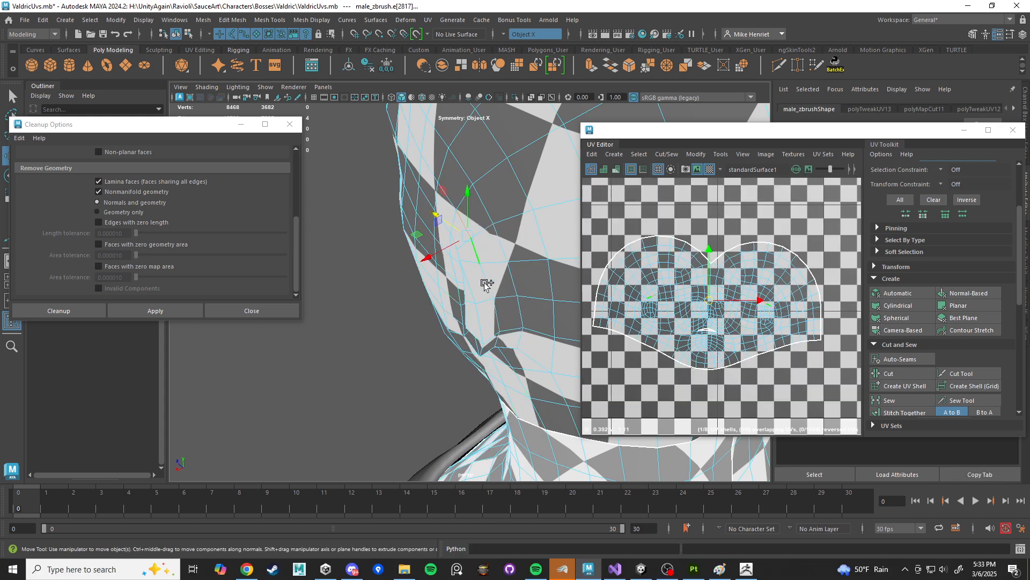
left_click(498, 343, "shift")
mouse_move(500, 349)
left_mouse_down("alt")
mouse_move(529, 308)
mouse_move(511, 304)
mouse_move(495, 355)
left_mouse_up("alt")
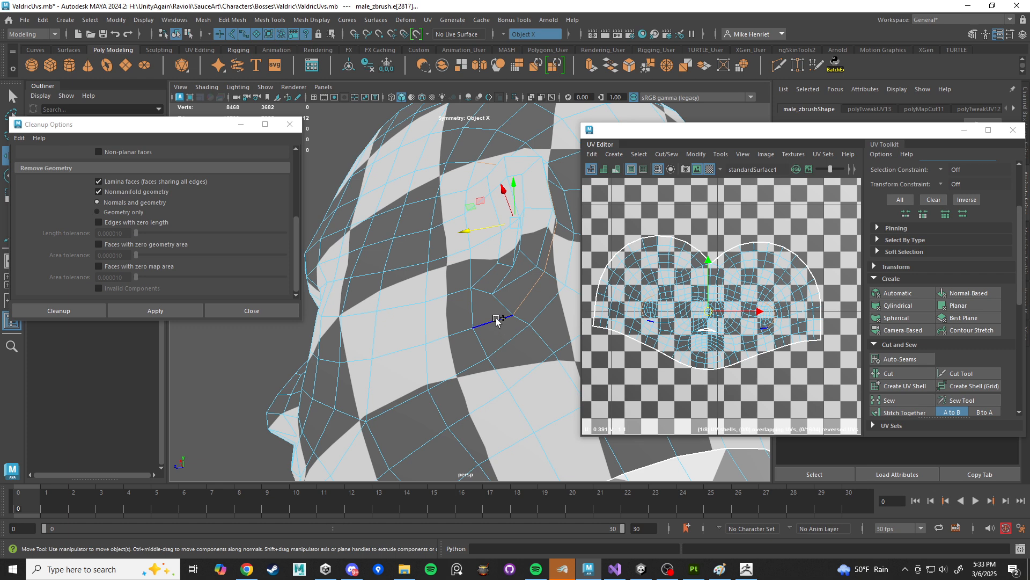
left_click_drag(471, 309, 483, 312, "alt")
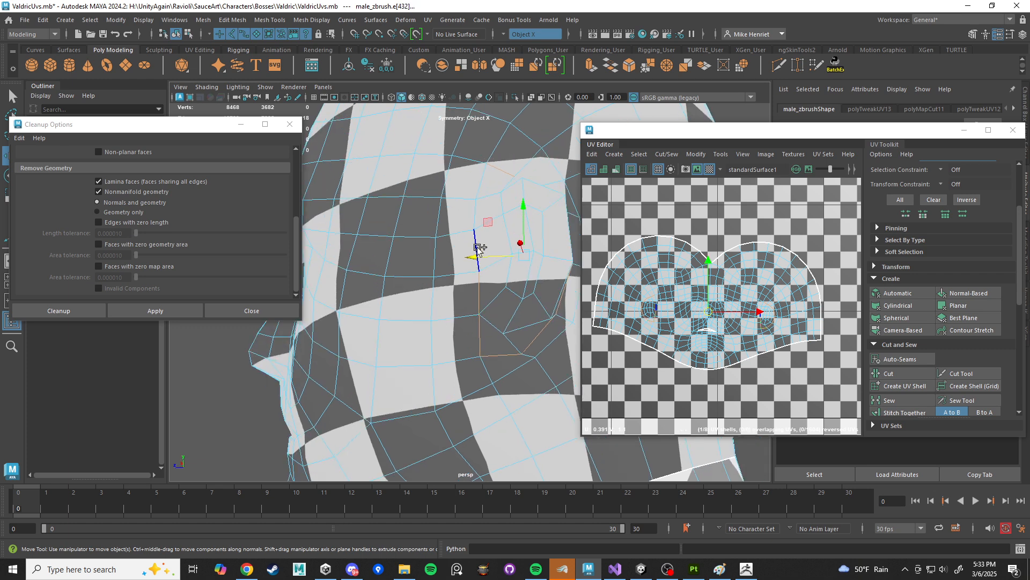
left_click_drag(472, 209, 476, 244, "alt")
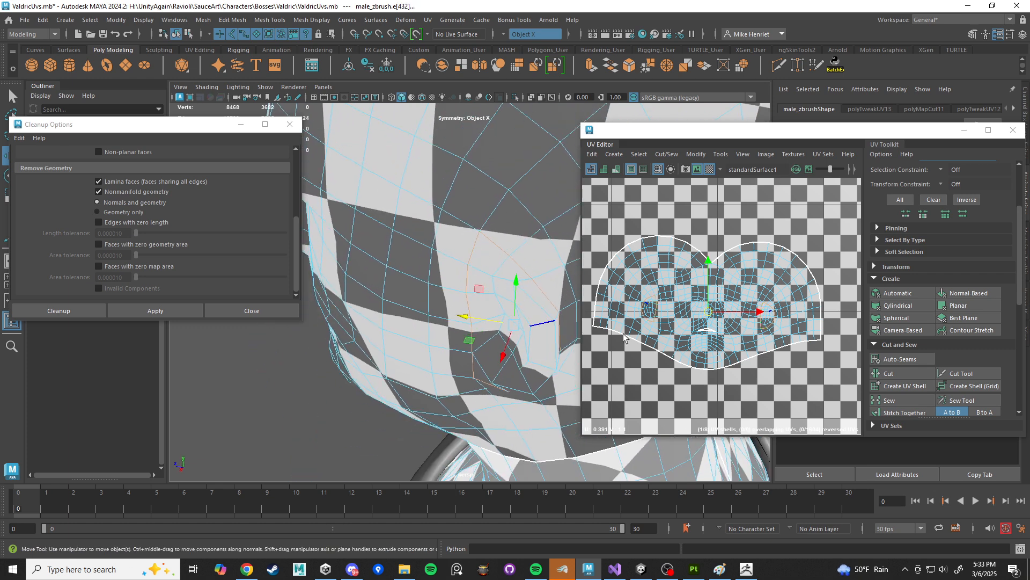
scroll(727, 303, "up", 5)
right_click_drag(779, 301, 724, 277, "shift")
Step: Move the separated ear shells above the head shell, and unfold both the ears and the head
left_click(773, 296)
scroll(765, 330, "down", 4)
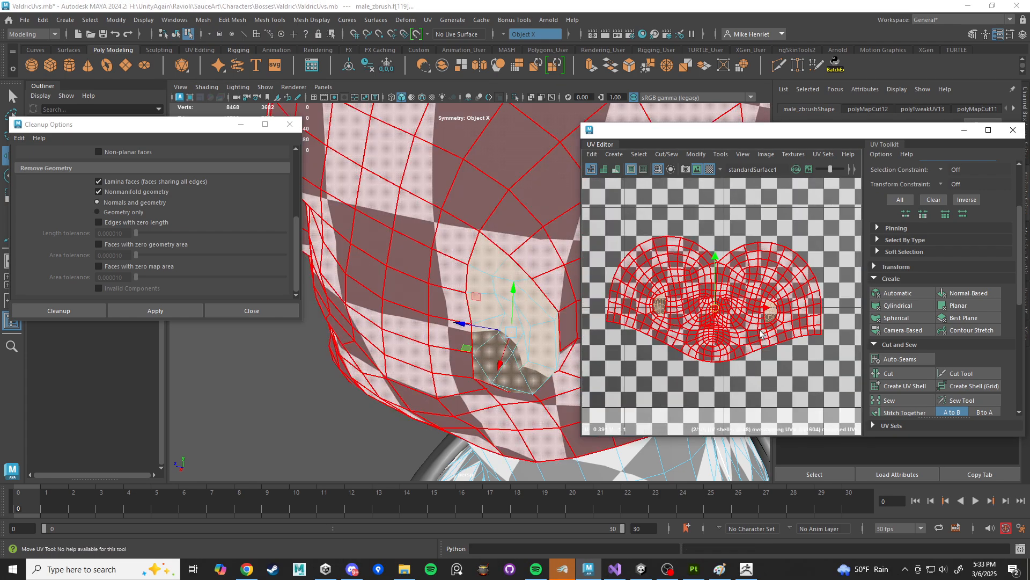
left_click_drag(714, 307, 720, 211)
right_click_drag(728, 209, 622, 210, "shift")
left_click(704, 284)
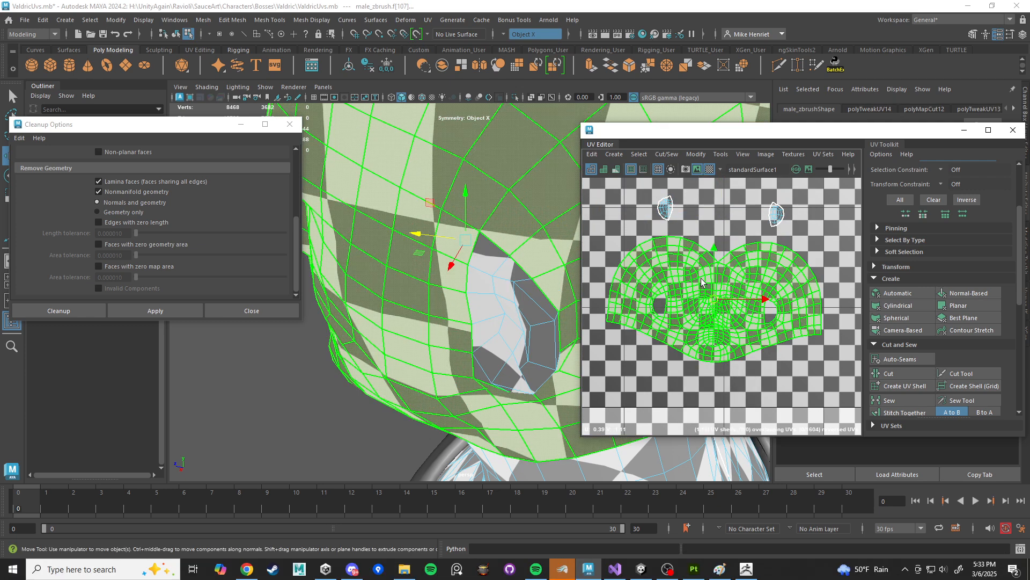
key("g")
Step: Examine the checker pattern across the face and front of the head, and clear the selection
scroll(491, 229, "down", 2)
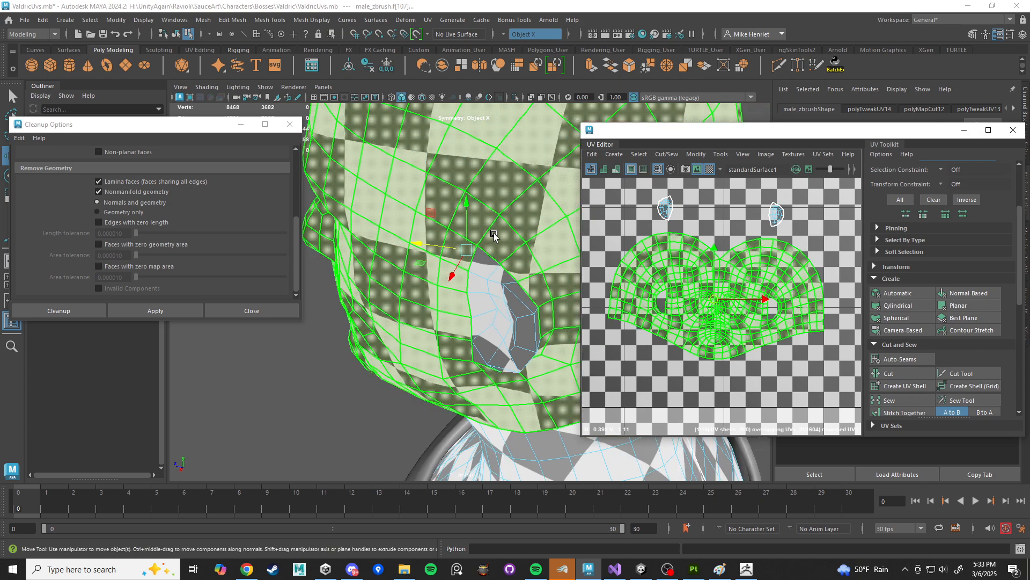
scroll(494, 235, "down", 3)
left_click_drag(458, 226, 604, 203, "alt")
scroll(468, 270, "down", 2)
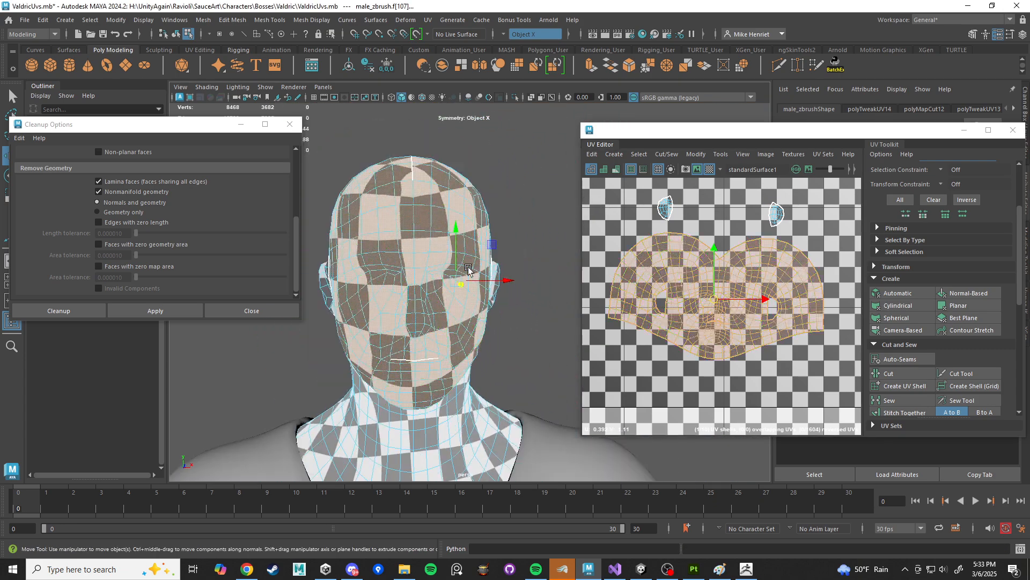
right_click_drag(468, 229, 512, 178)
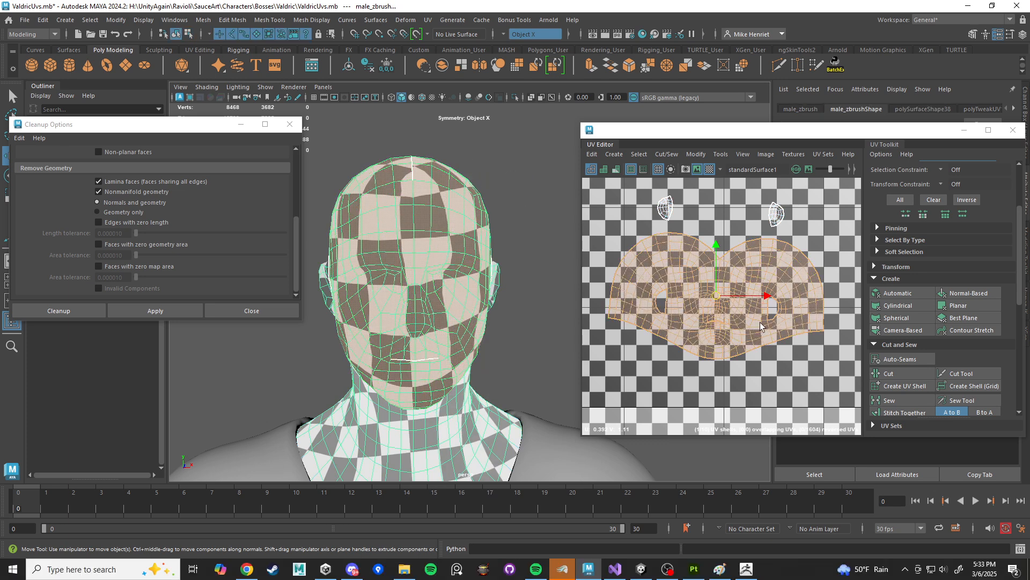
scroll(515, 291, "down", 5)
left_click(527, 328)
Step: Examine the checker pattern on the body mesh's forearm and hand against its shell in the UV layout
scroll(484, 327, "down", 3)
middle_click_drag(483, 325, 493, 199, "alt")
left_click_drag(493, 199, 454, 195, "alt")
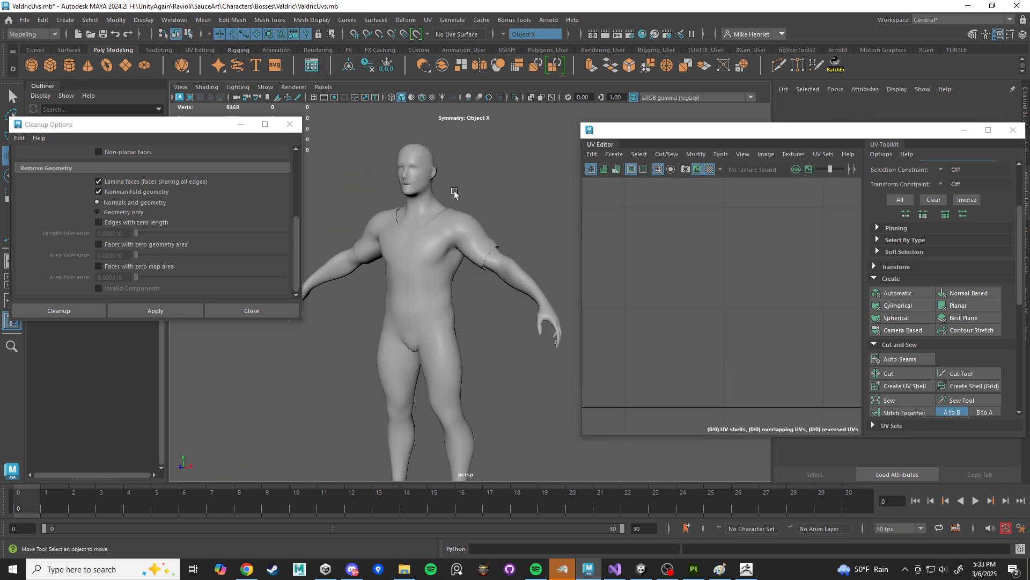
left_click(505, 263)
scroll(523, 290, "up", 6)
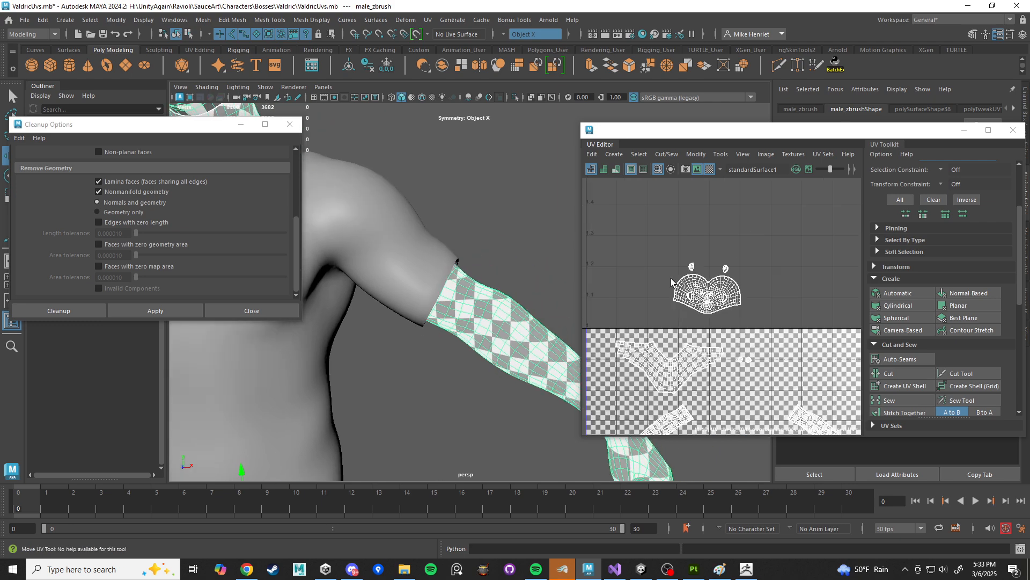
scroll(665, 266, "down", 6)
scroll(704, 330, "up", 6)
left_click_drag(514, 312, 510, 288, "alt")
scroll(494, 283, "up", 5)
middle_click_drag(510, 288, 465, 242, "alt")
scroll(444, 222, "down", 6)
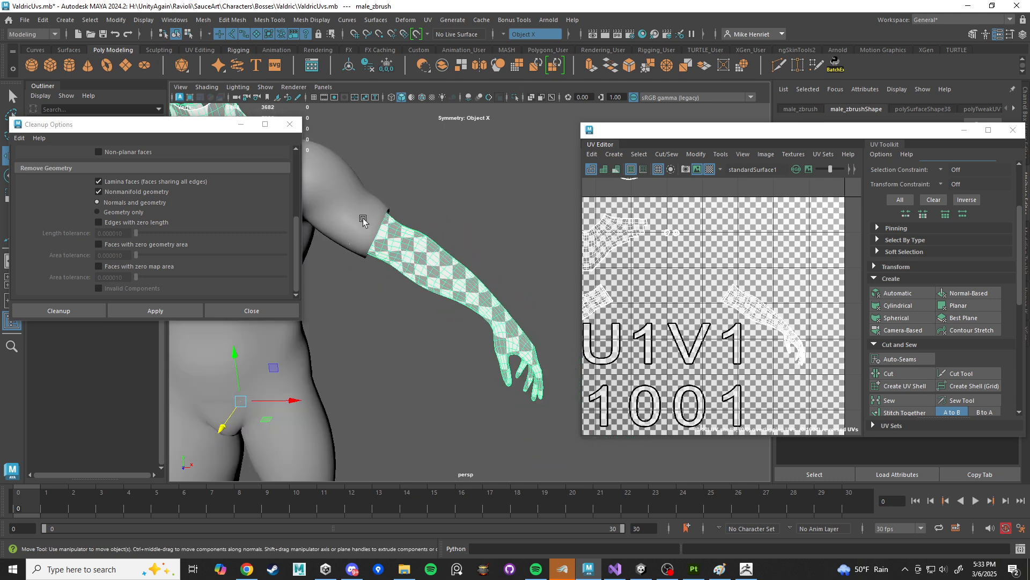
left_click_drag(406, 235, 564, 359, "alt")
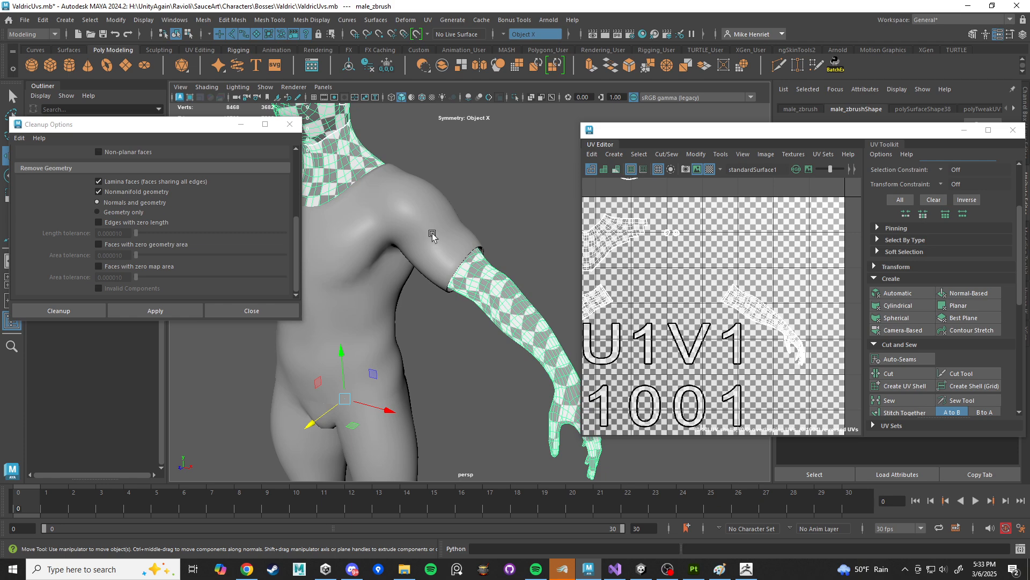
left_click_drag(406, 219, 460, 247, "alt")
Step: Select the shirt to inspect its checker pattern and UVs, and reselect the body mesh for comparison
left_click(466, 220)
left_click(466, 235)
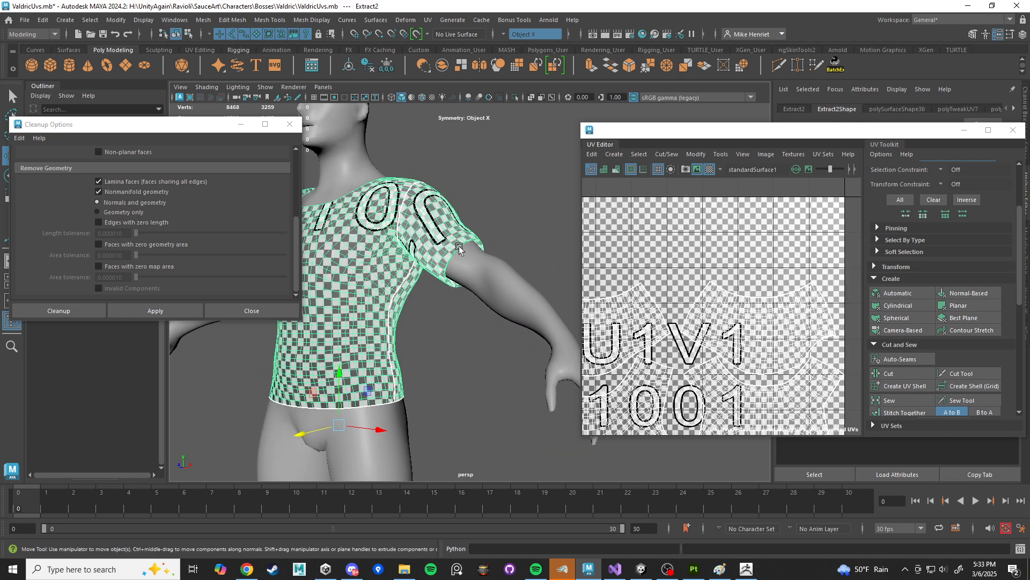
left_click(555, 333)
left_click_drag(542, 291, 525, 275, "alt")
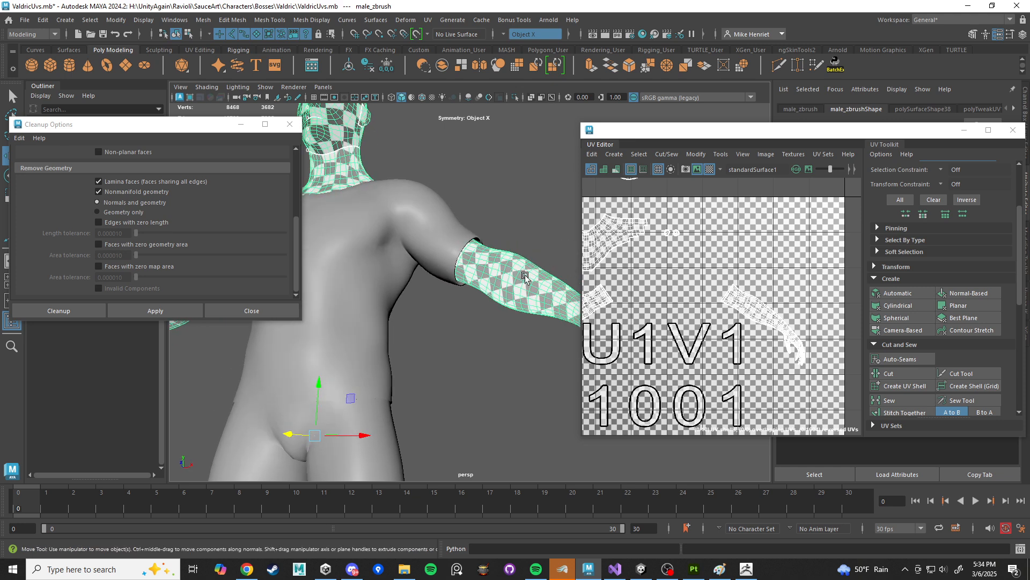
Step: Switch to the browser to view the shirt reference photo, and return to Maya
left_click(255, 569)
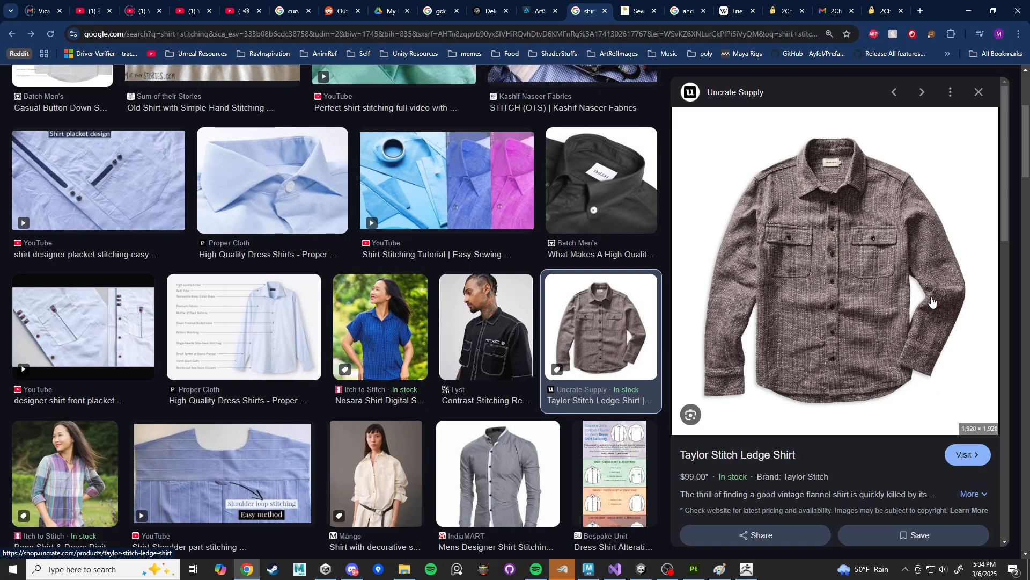
left_click(590, 569)
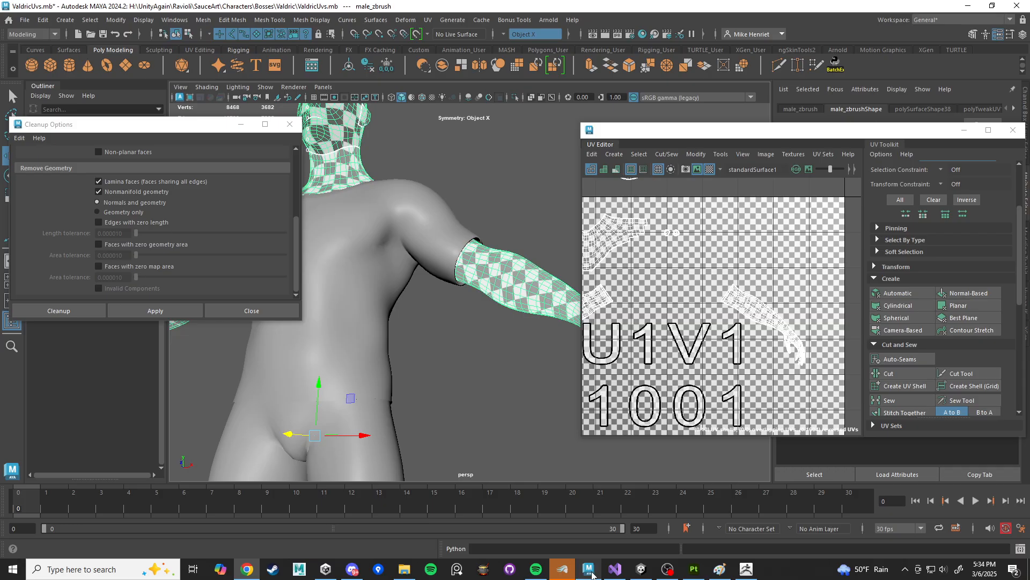
Step: Select the edge loop around the body mesh's wrist and cut the UVs along it to separate the hand from the forearm
scroll(508, 342, "up", 3)
left_click_drag(508, 342, 453, 373, "alt")
right_click_drag(452, 372, 456, 208)
left_click_drag(452, 346, 380, 364, "alt")
middle_click_drag(380, 364, 438, 322, "alt")
right_click_drag(437, 322, 464, 376, "alt")
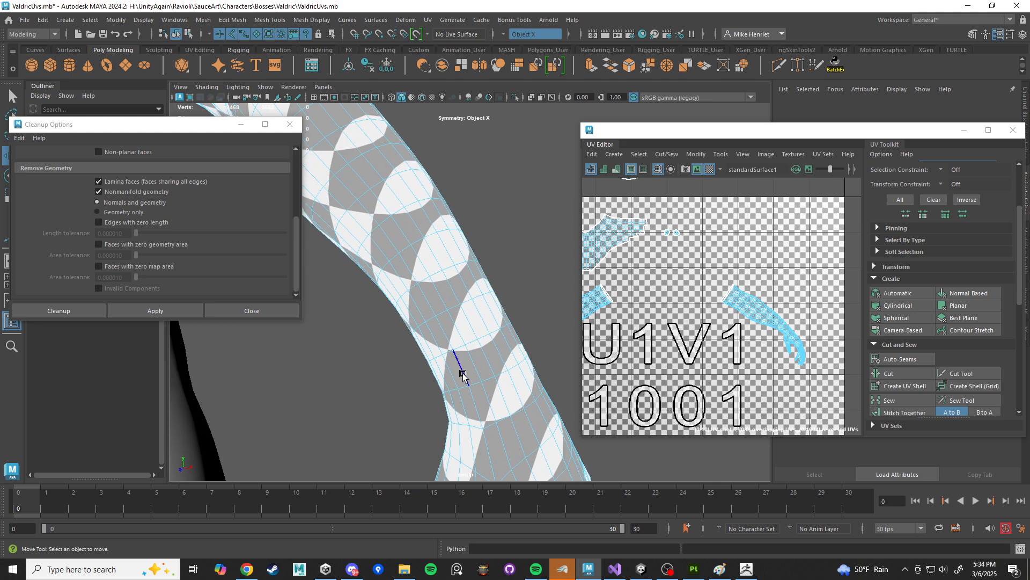
left_click(488, 383)
scroll(491, 389, "down", 3)
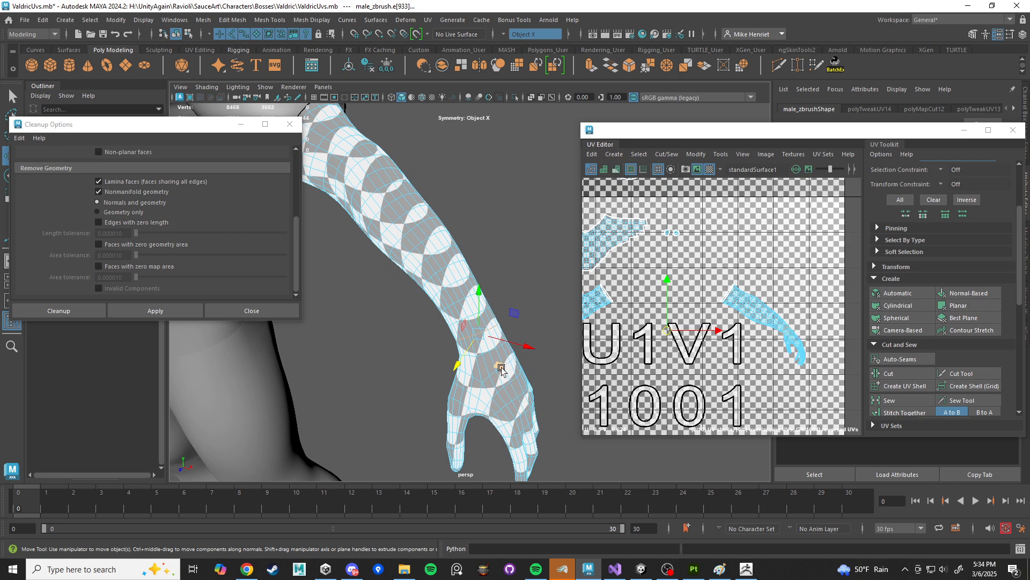
left_click_drag(501, 369, 564, 400, "alt")
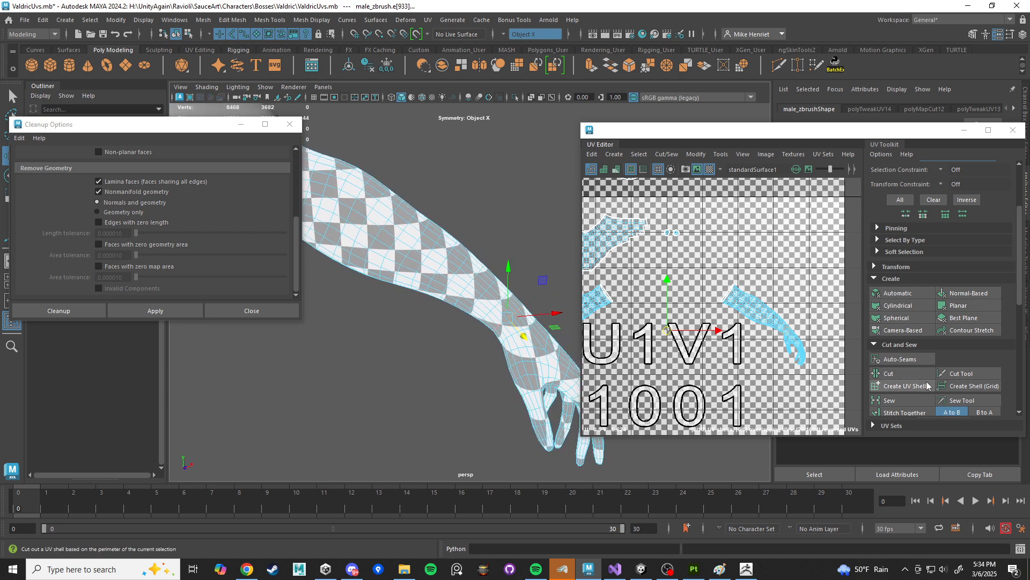
left_click(891, 374)
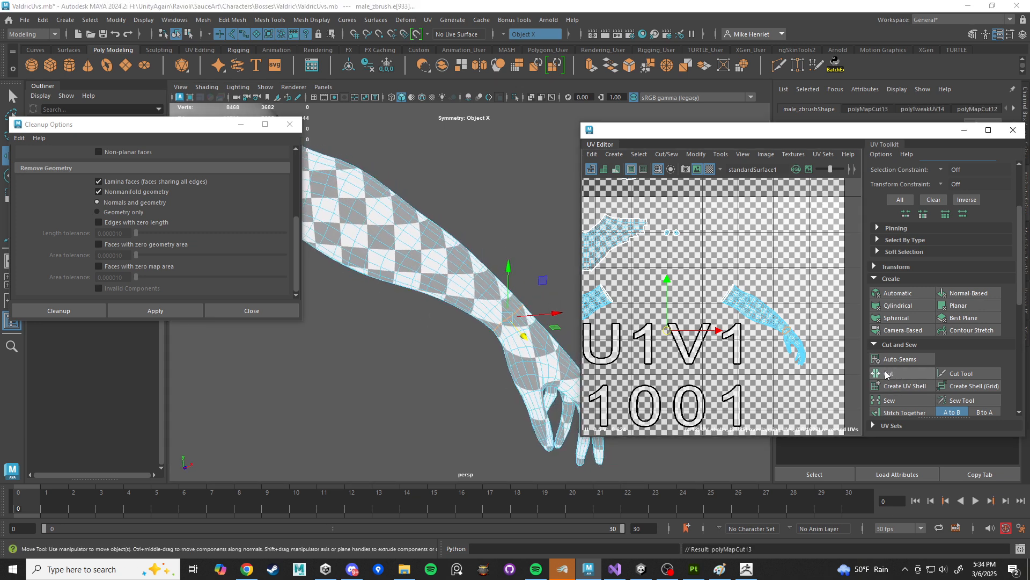
Step: Turn off the checker display, select the forearm UV shell and move it up away from the hand shell
right_click_drag(734, 299, 707, 185)
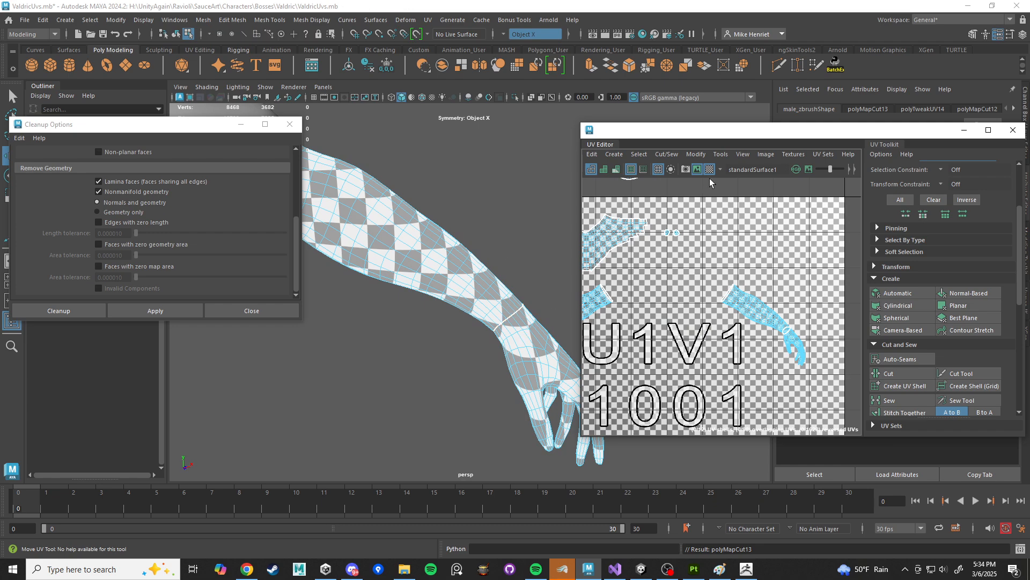
left_click(709, 170)
scroll(771, 319, "up", 3)
left_click(767, 318)
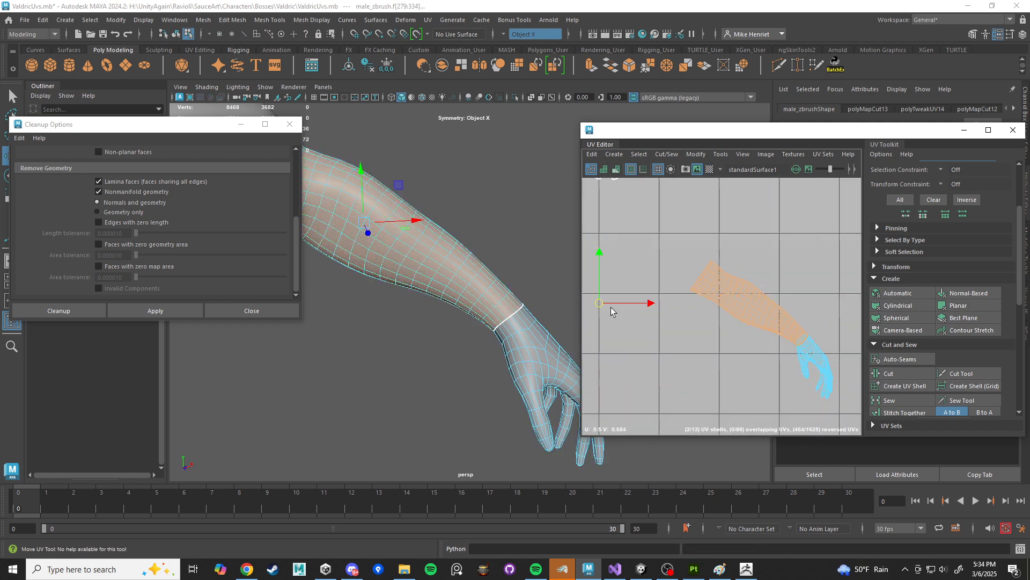
left_click_drag(613, 251, 616, 253)
Step: Select a lengthwise edge line along the underside of the forearm and cut the UVs along it
left_click_drag(445, 300, 496, 258, "alt")
right_click_drag(499, 252, 529, 305)
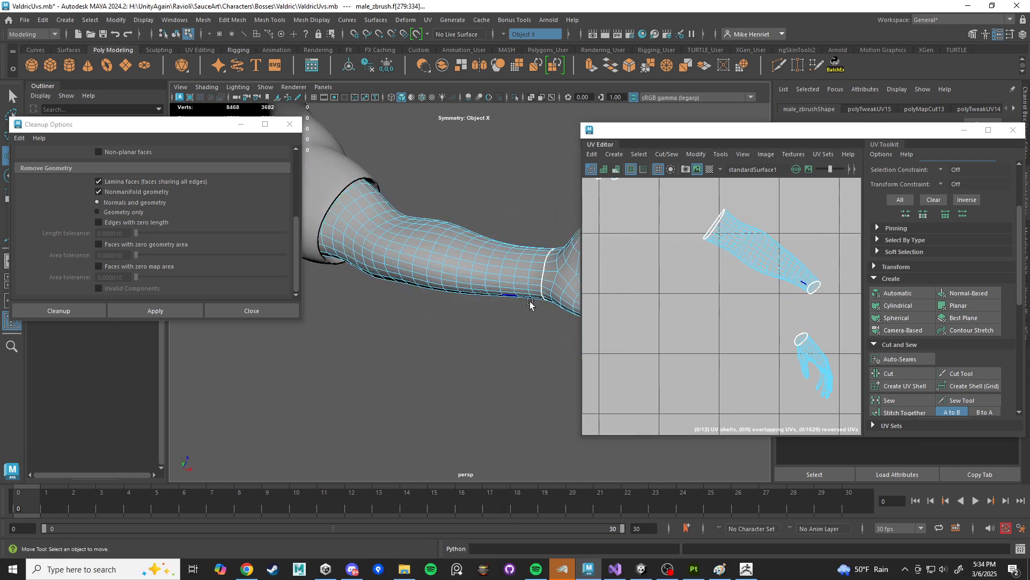
left_click(534, 272)
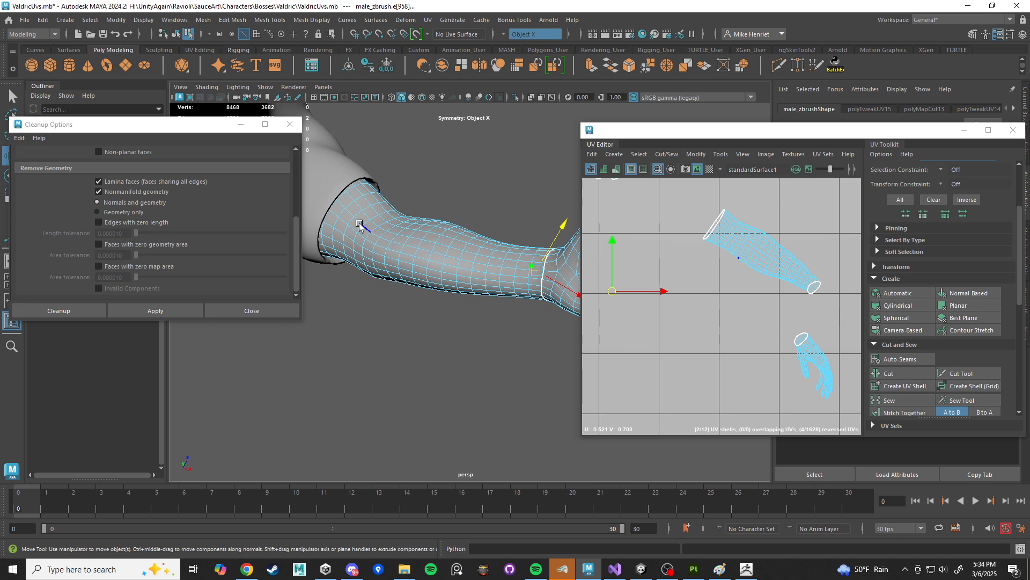
left_click(523, 269, "shift")
double_click(522, 270, "shift")
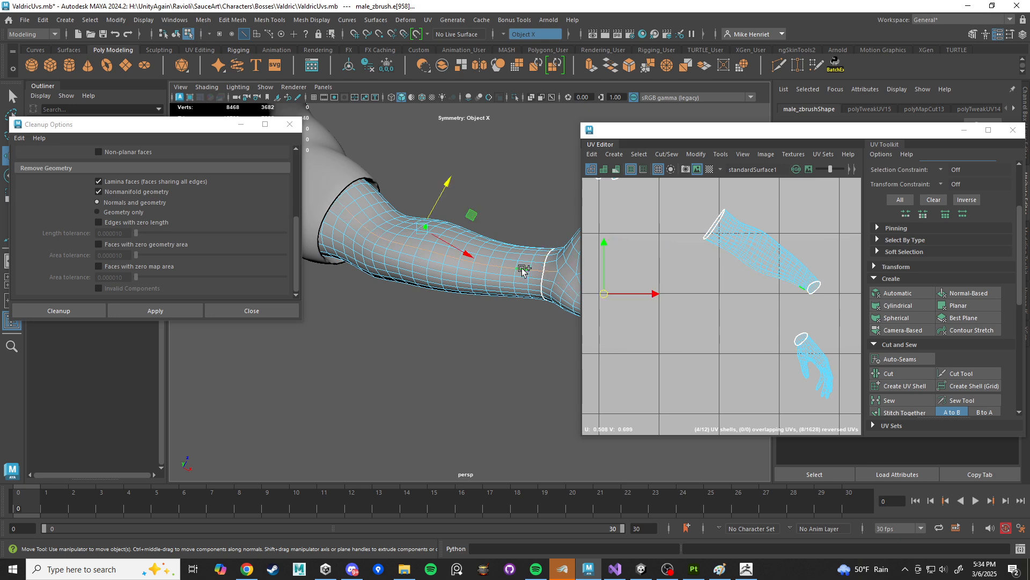
middle_click_drag(528, 286, 505, 297, "alt")
left_click(524, 279, "ctrl")
scroll(499, 322, "down", 3)
left_click_drag(491, 333, 404, 275, "alt")
key("4")
middle_click_drag(698, 280, 709, 279, "alt")
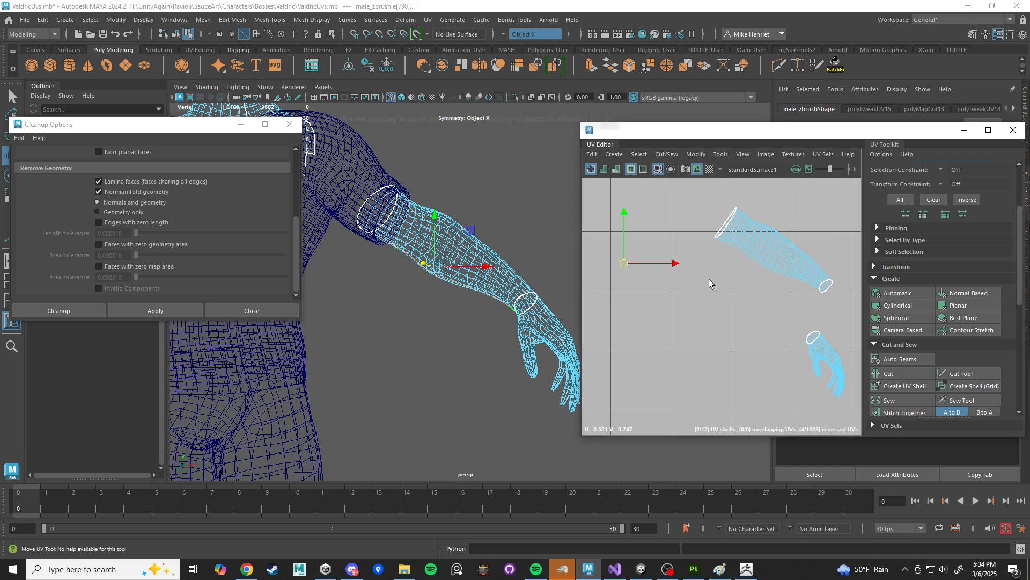
right_click_drag(798, 269, 733, 237, "shift")
Step: Unfold the forearm shells and move them down to a free area of the UV layout
left_click(762, 278)
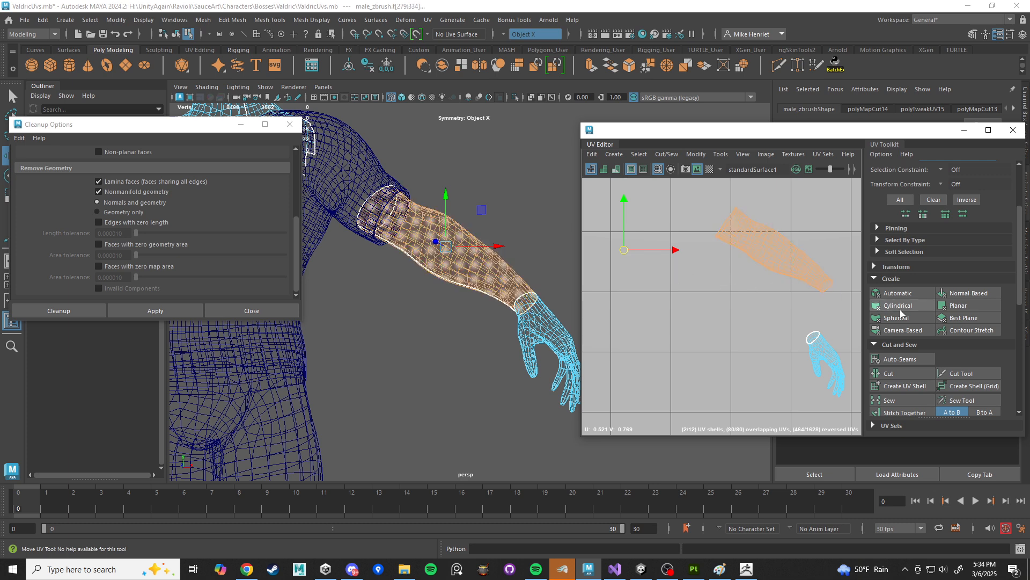
scroll(895, 409, "down", 3)
left_click(902, 358)
scroll(685, 326, "down", 3)
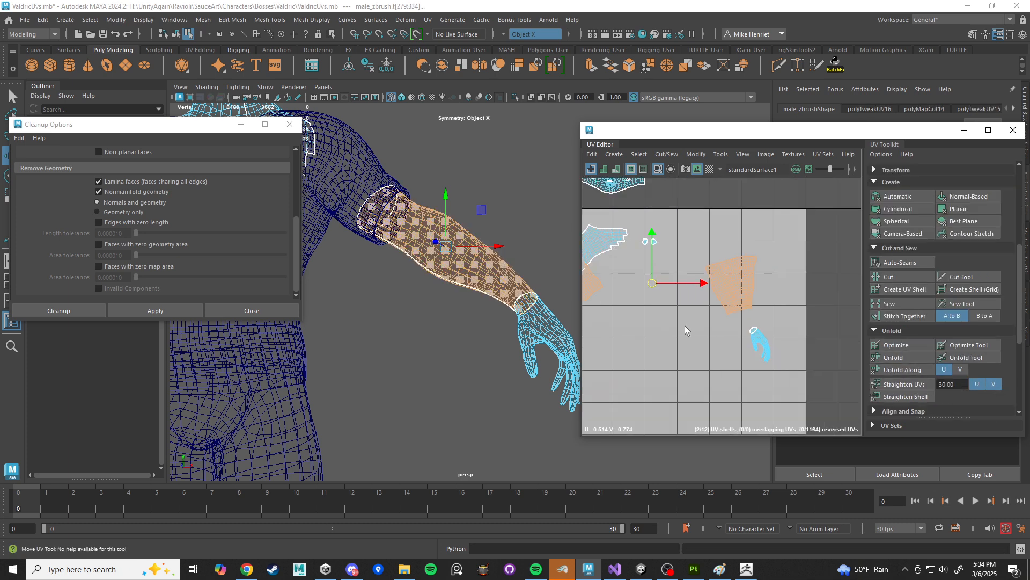
scroll(793, 334, "down", 3)
scroll(794, 334, "up", 3)
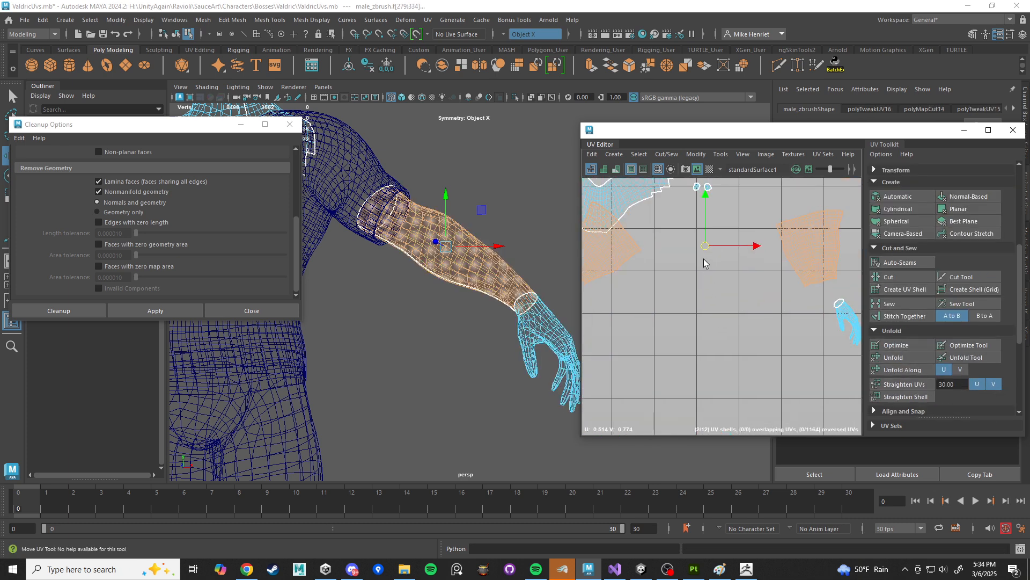
middle_click_drag(703, 258, 660, 372, "alt")
Step: Return the viewport to shaded display and put the body mesh into edge selection mode around the hand
left_click_drag(468, 293, 514, 318, "alt")
mouse_move(486, 252)
right_mouse_down()
mouse_move(485, 286)
mouse_move(521, 240)
right_mouse_up()
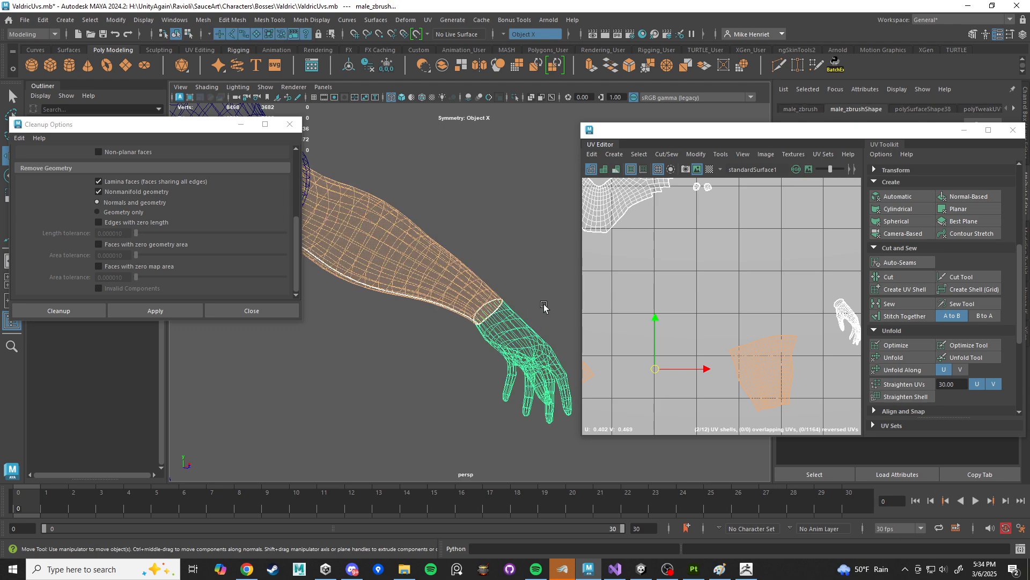
key("5")
scroll(519, 333, "up", 3)
left_click(521, 277)
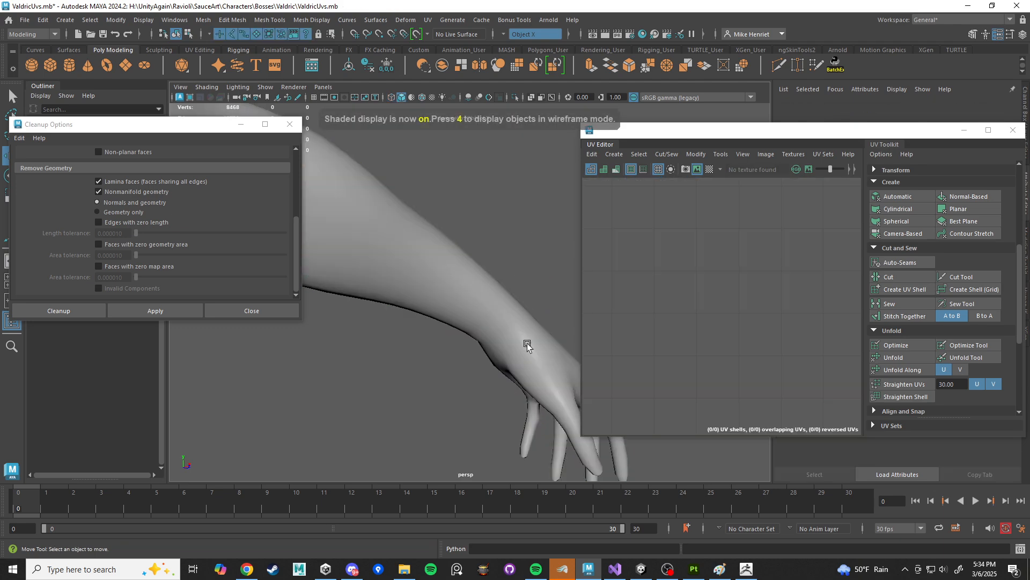
left_click(527, 343)
mouse_move(527, 343)
left_mouse_down("alt")
mouse_move(553, 364)
mouse_move(451, 292)
mouse_move(490, 349)
mouse_move(469, 299)
left_mouse_up("alt")
left_click_drag(432, 254, 461, 280, "alt")
right_click_drag(439, 250, 442, 206)
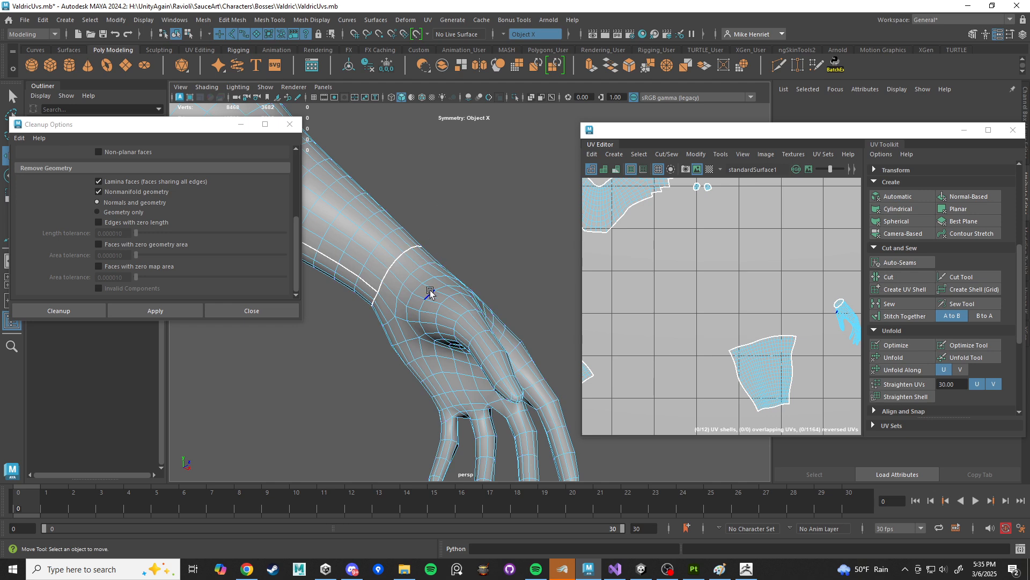
left_click_drag(429, 291, 461, 310, "alt")
left_click(397, 293)
left_click(477, 356, "shift")
scroll(462, 327, "up", 2)
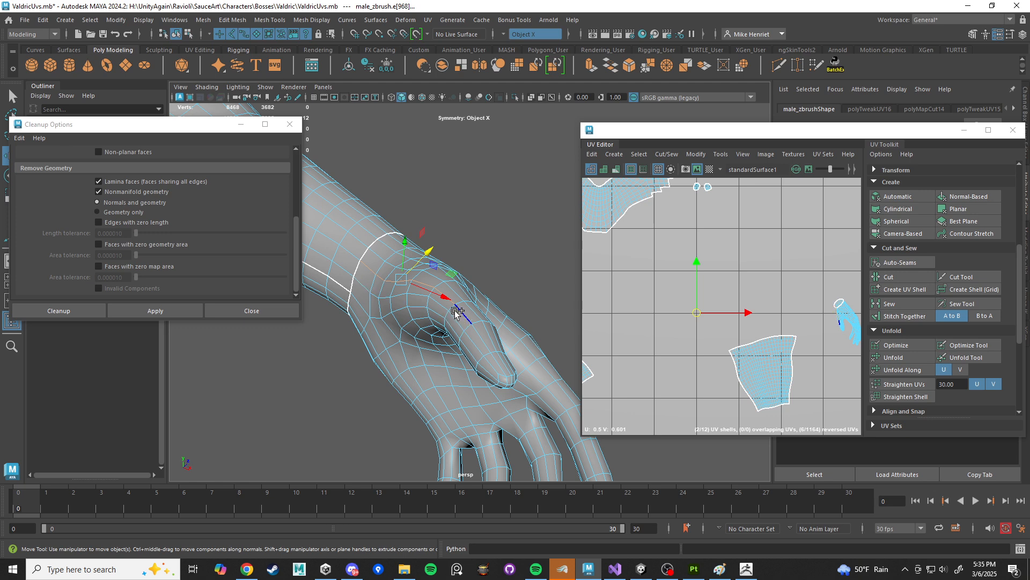
left_click(480, 337, "shift")
left_click_drag(481, 355, 439, 294, "alt")
left_click(448, 323)
double_click(392, 303)
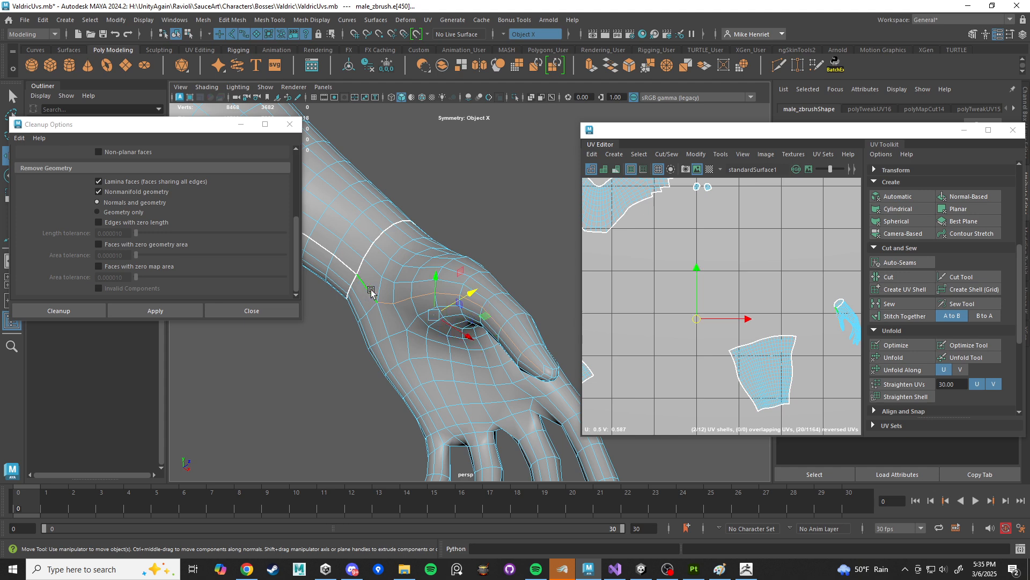
double_click(408, 300, "ctrl")
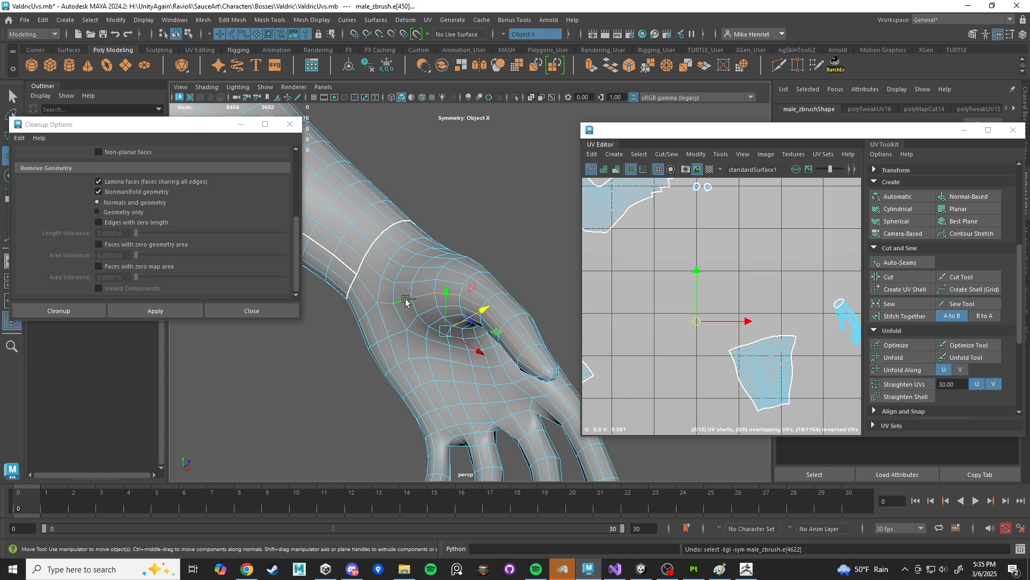
Step: Select a continuous line of edges from the thumb back along the hand to the wrist seam
left_click(528, 360)
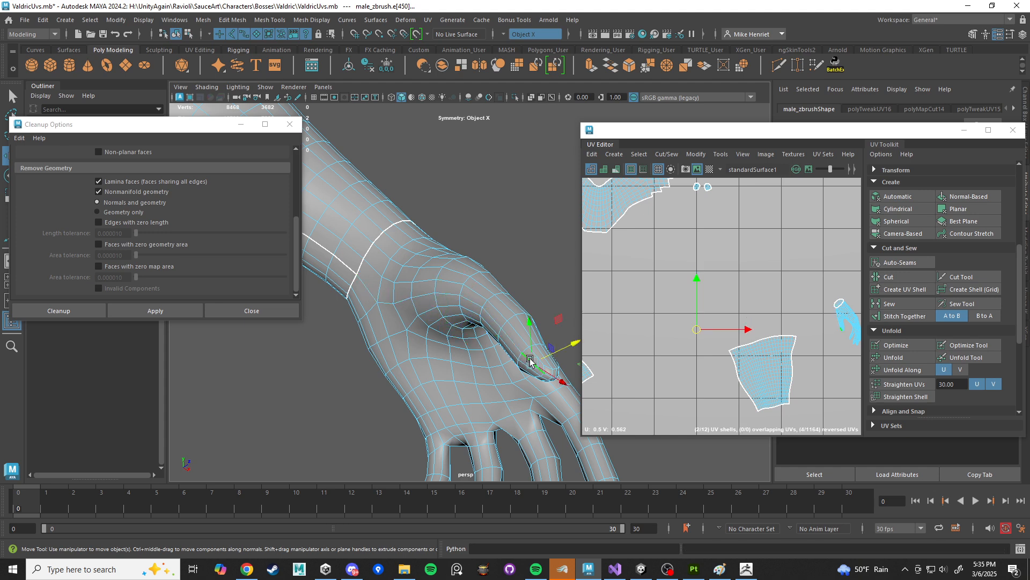
double_click(445, 294, "shift")
left_click(435, 287, "shift")
left_click(423, 280, "shift")
left_click(414, 276, "shift")
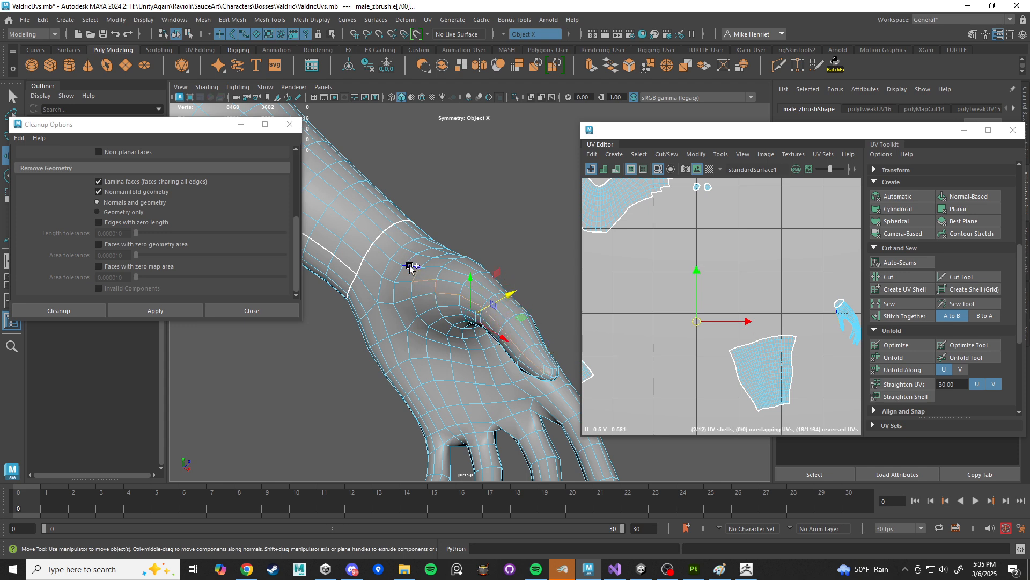
left_click(410, 266, "shift")
left_click(395, 261, "shift")
left_click(387, 253, "shift")
Step: Extend the seam edge selection along the thumb to its tip
left_click_drag(407, 300, 460, 283, "alt")
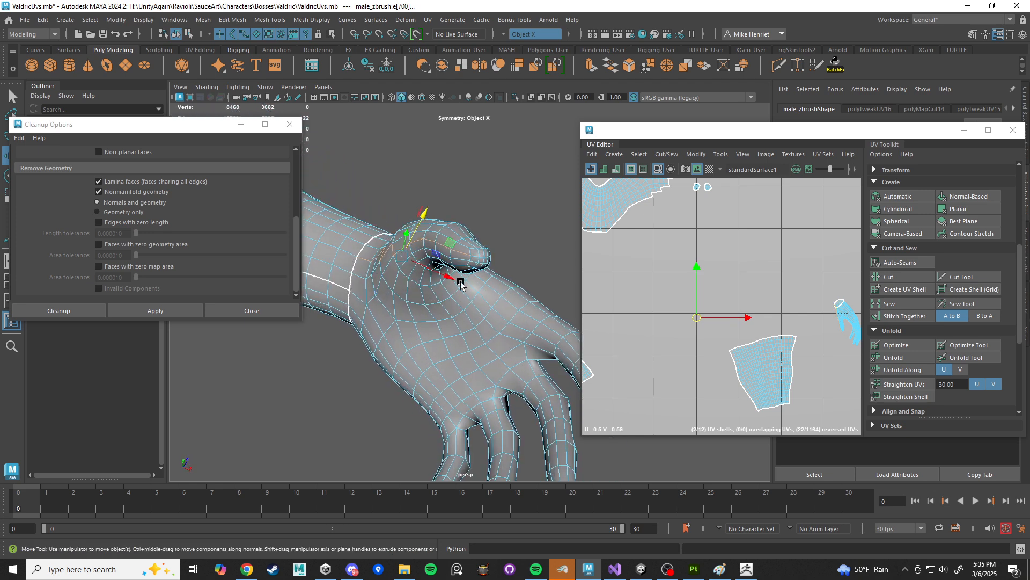
right_click_drag(460, 283, 494, 311, "alt")
left_click(493, 267, "shift")
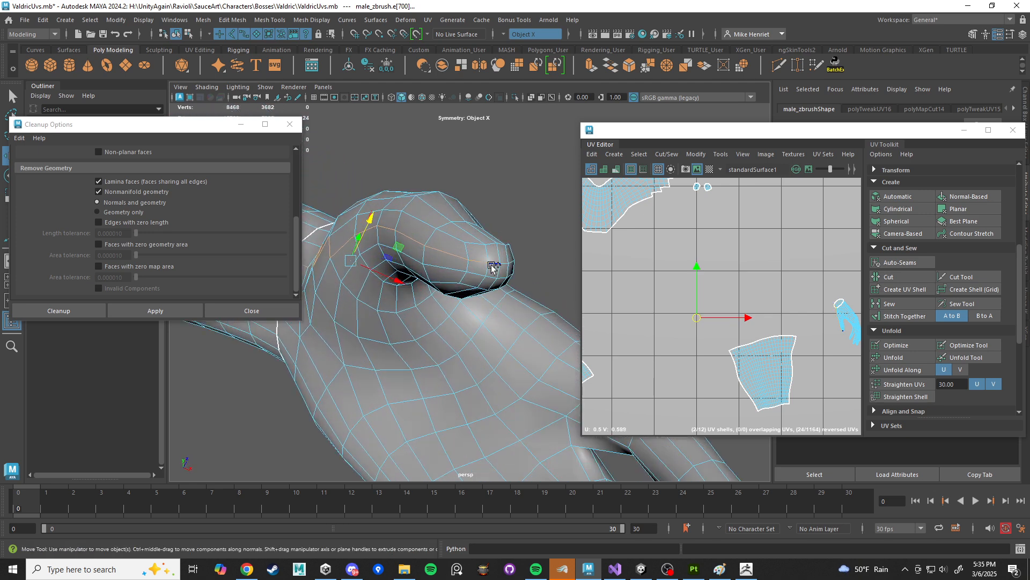
left_click(501, 267, "shift")
left_click(507, 265, "shift")
left_click(513, 264, "shift")
Step: Add the edges running from the base of the thumb across the web towards the index finger to the seam selection
left_click_drag(512, 265, 393, 338, "alt")
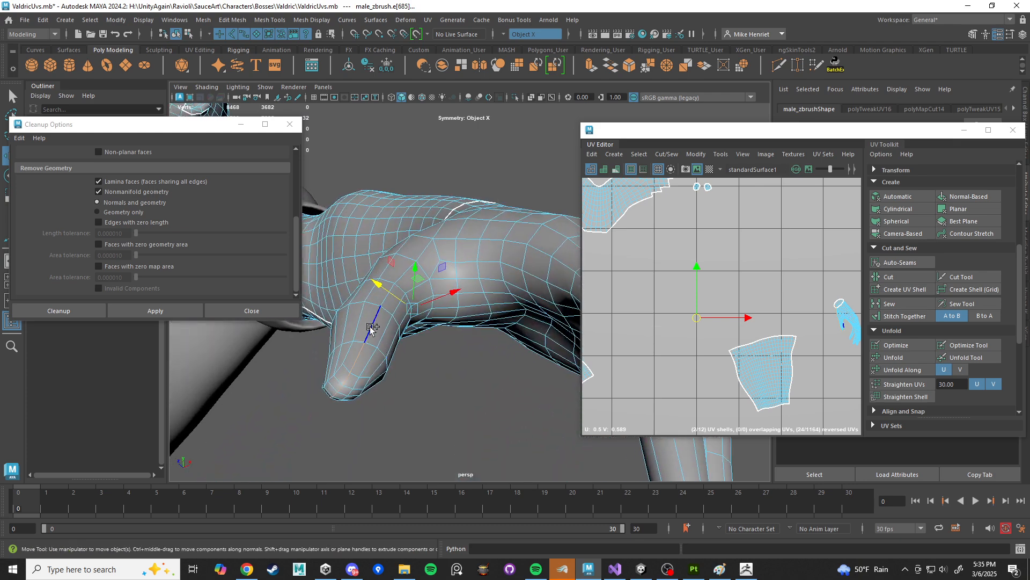
left_click(402, 284, "shift")
left_click(424, 287, "shift")
left_click(424, 287, "shift")
left_click(445, 284, "shift")
left_click_drag(460, 287, 469, 307, "alt")
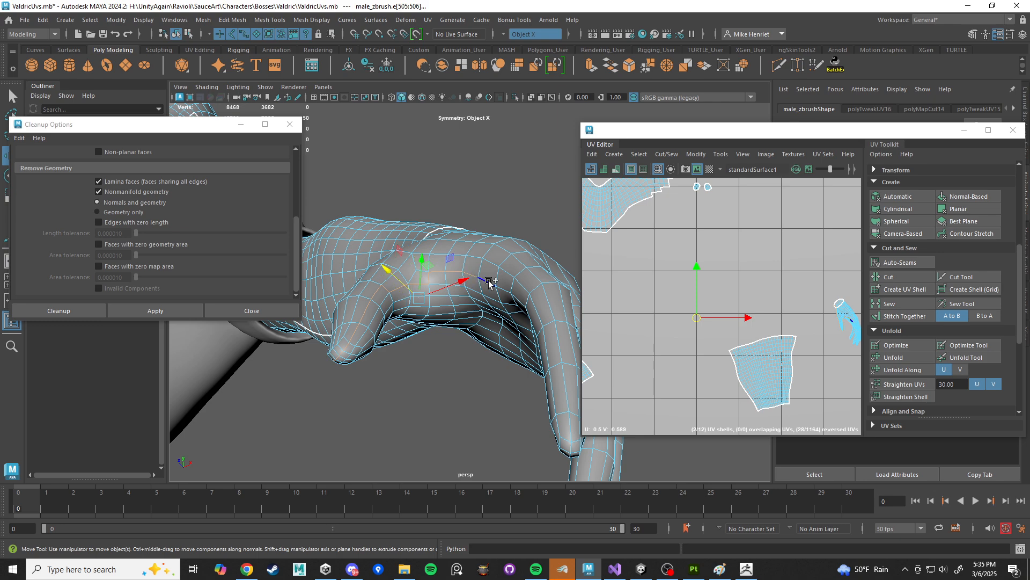
Step: Examine the hand, wrist and forearm from several angles to judge where the hand seam should run
left_click_drag(478, 276, 438, 338, "alt")
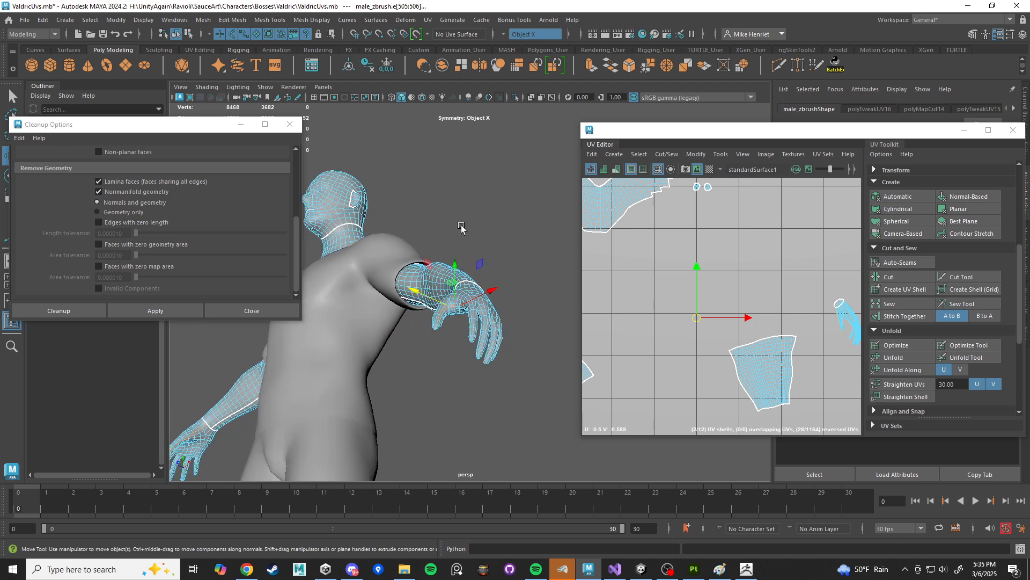
right_click_drag(461, 228, 416, 154, "alt")
scroll(455, 307, "up", 3)
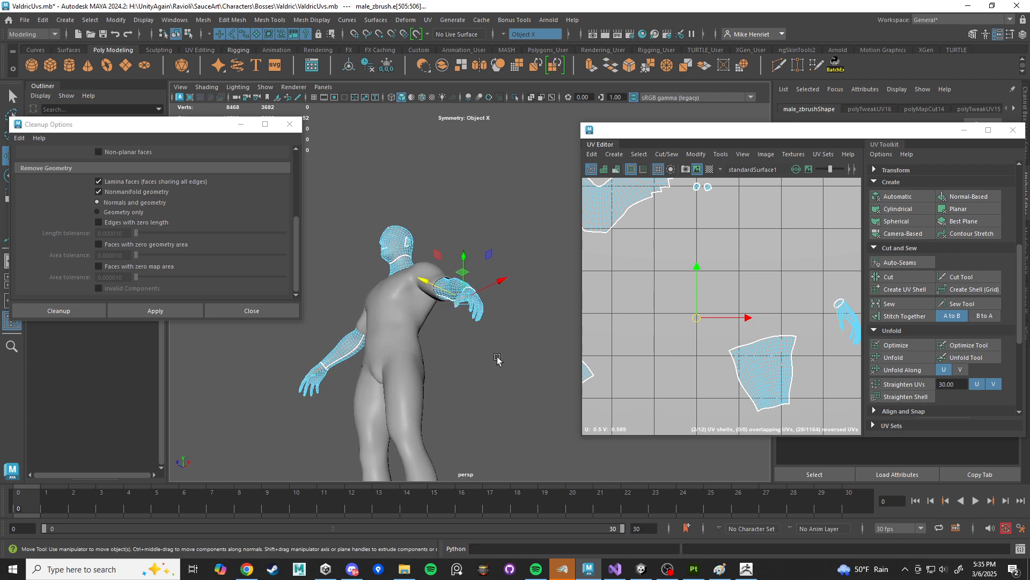
scroll(540, 382, "up", 5)
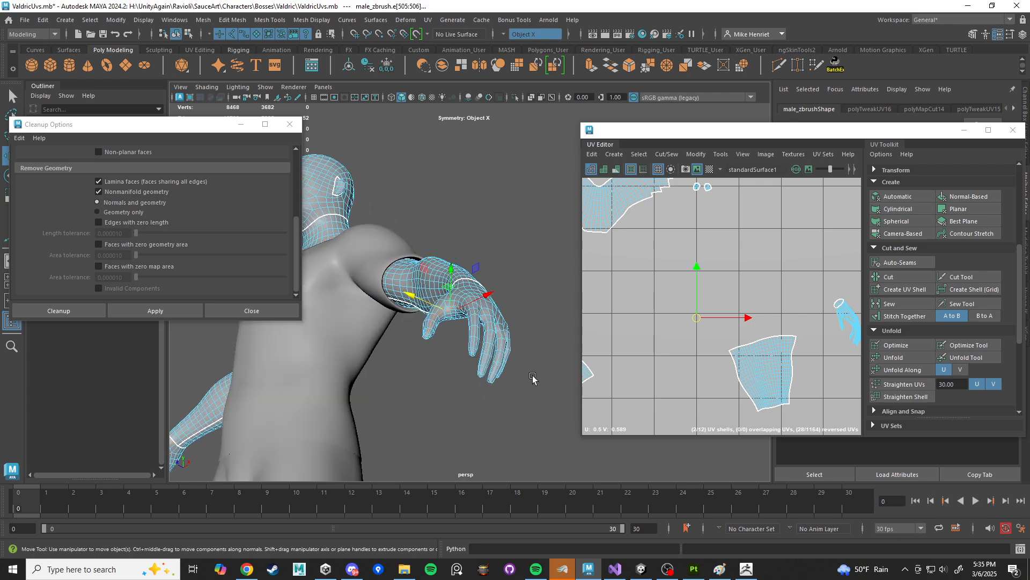
left_click_drag(530, 370, 496, 280, "alt")
left_click_drag(499, 214, 607, 394, "alt")
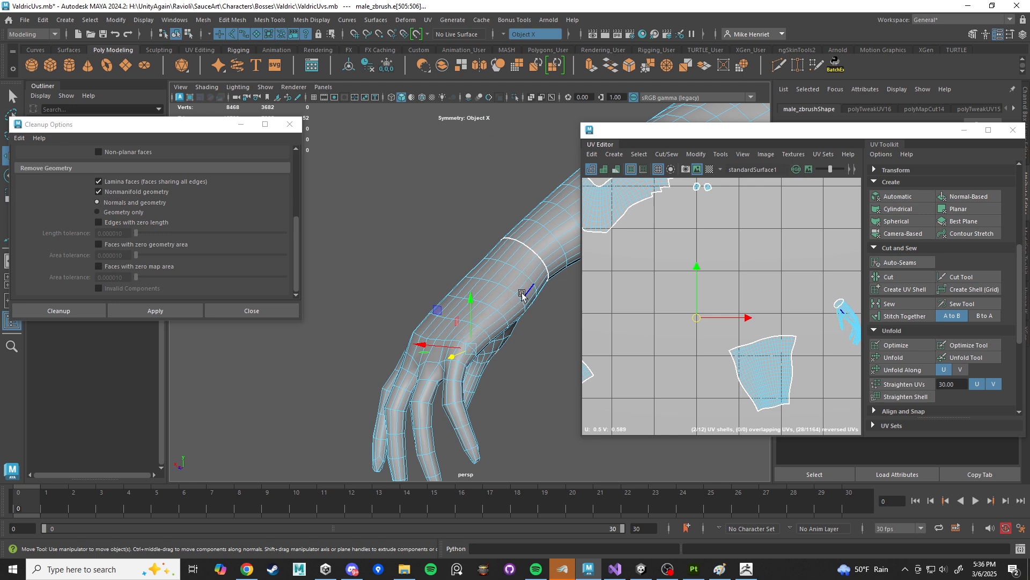
left_click_drag(450, 403, 519, 280, "alt")
left_click_drag(456, 333, 484, 306, "alt")
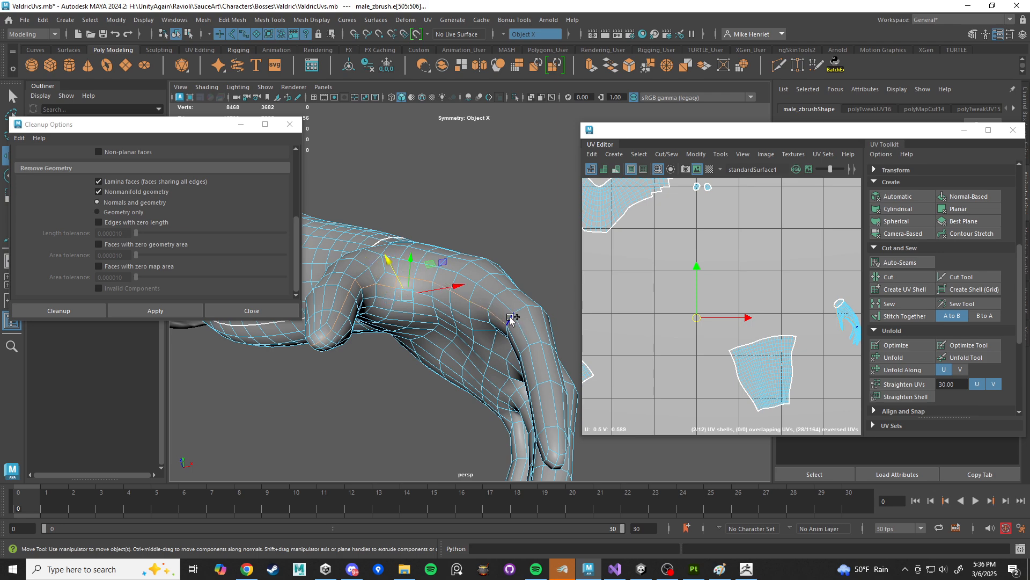
Step: Add the edges running along the side of the index finger to its fingertip to the seam selection
left_click(524, 339, "shift")
left_click(532, 368, "shift")
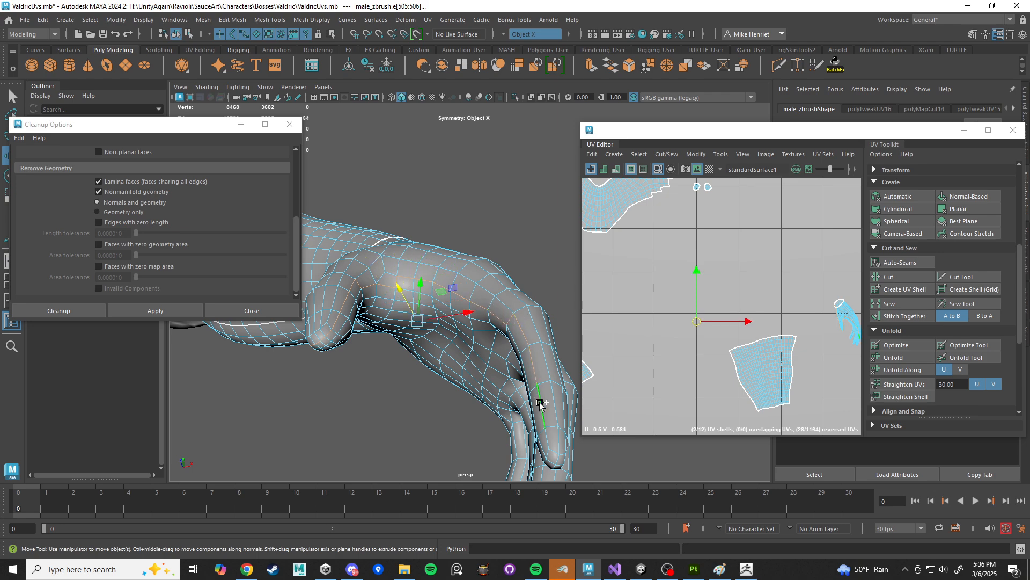
left_click(548, 435, "shift")
left_click_drag(549, 435, 484, 295, "alt")
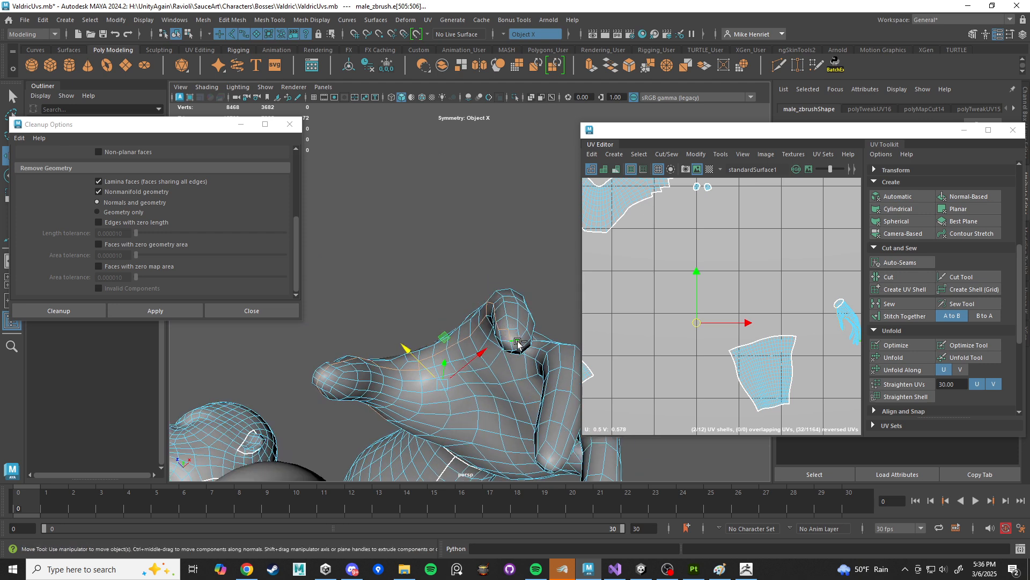
left_click_drag(521, 346, 421, 320, "alt")
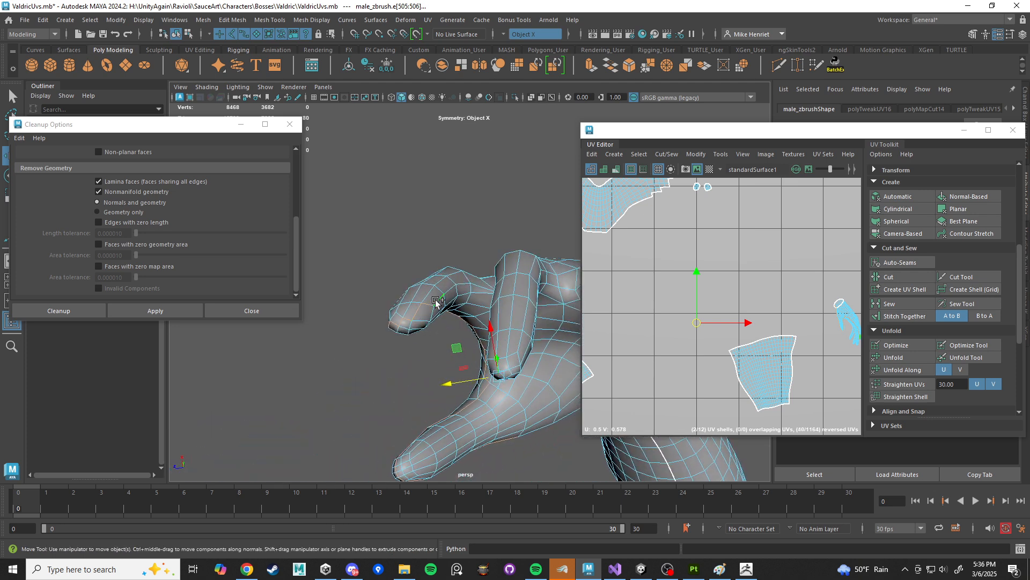
Step: Continue the seam edge selection around the middle and ring fingers, through the gaps between them, to the little finger
left_click_drag(448, 293, 542, 347, "alt")
left_click(541, 395, "shift")
left_click(540, 317)
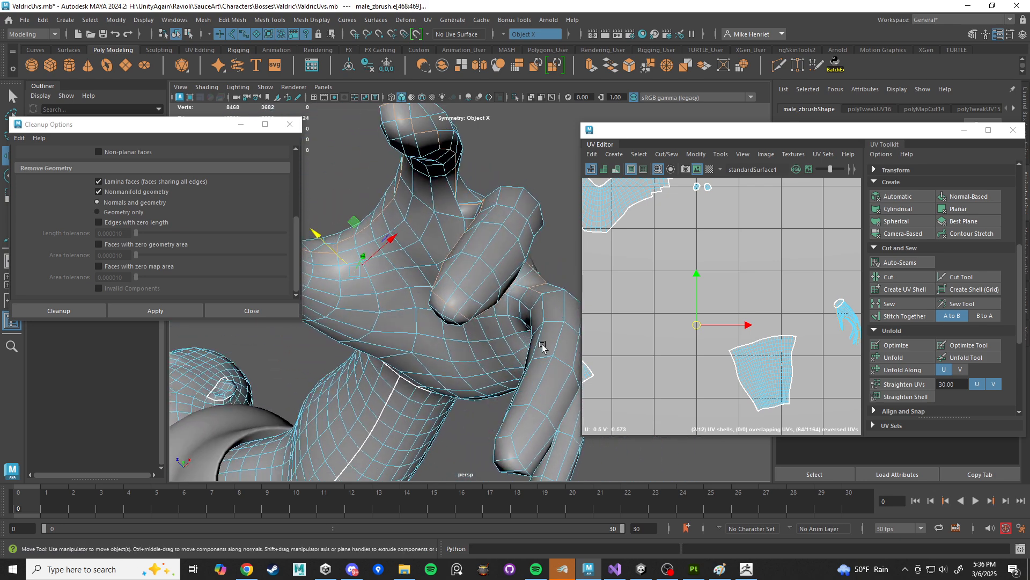
left_click_drag(523, 424, 511, 350, "alt")
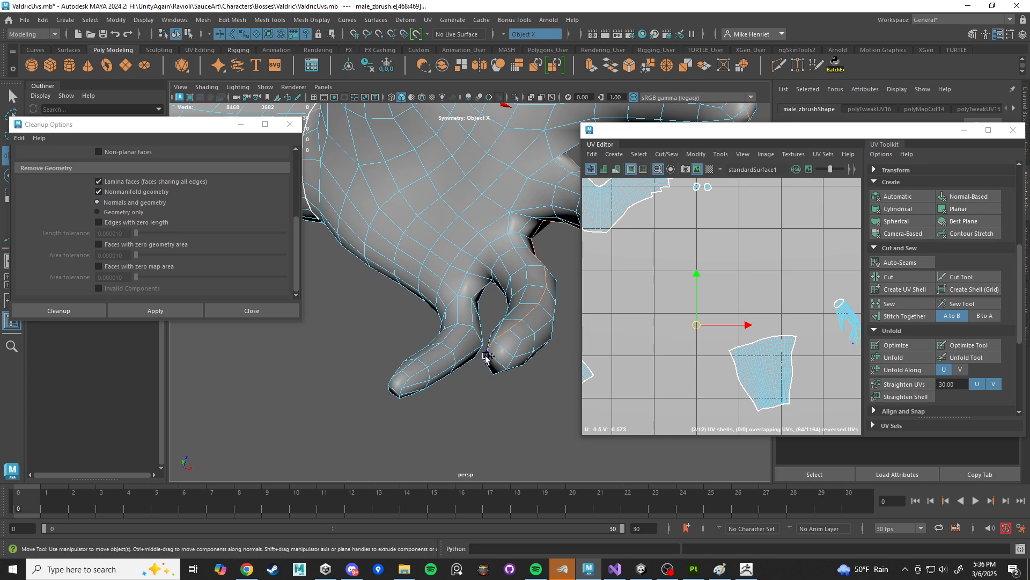
left_click_drag(530, 381, 346, 230, "alt")
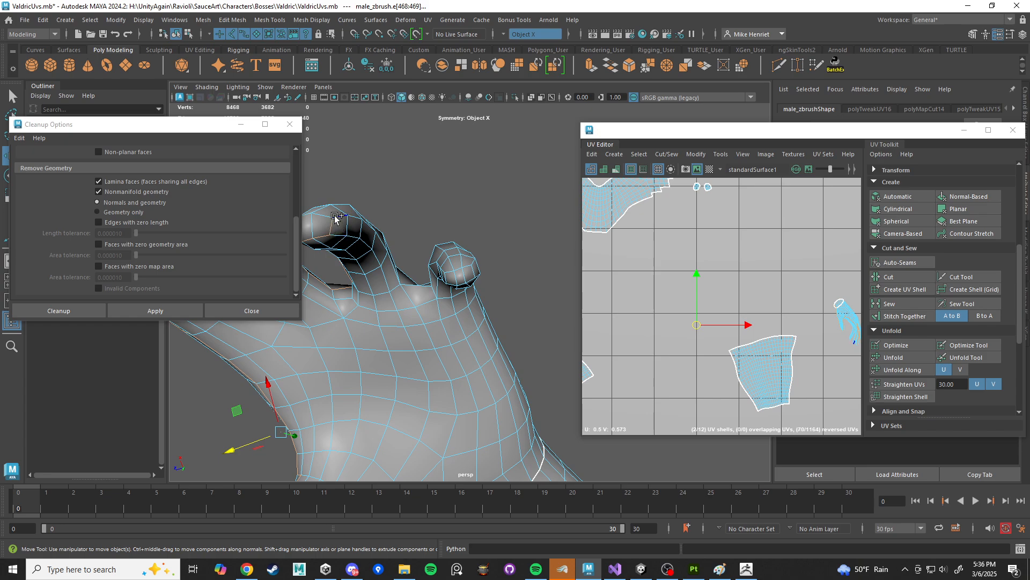
left_click_drag(335, 217, 437, 313, "alt")
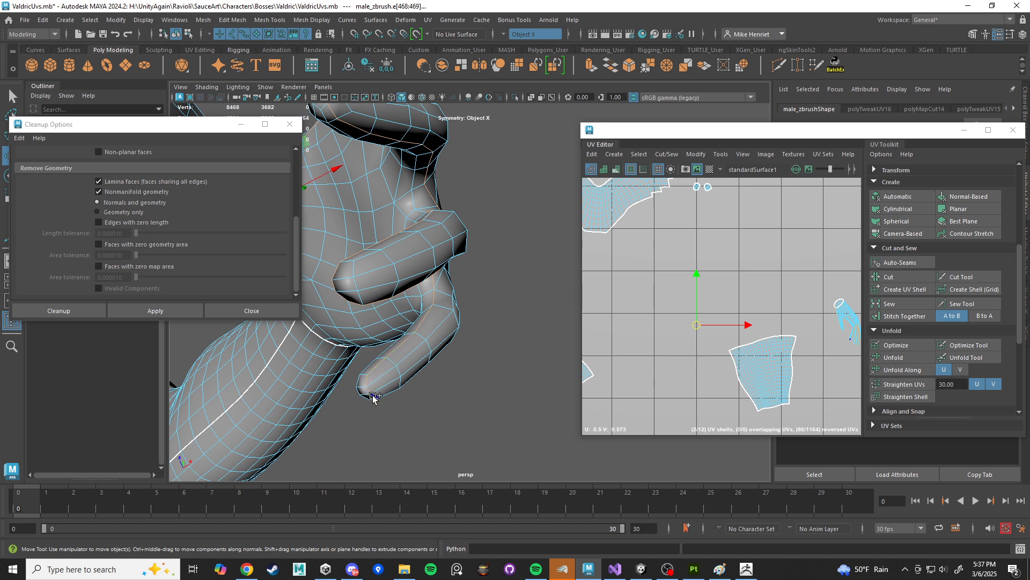
Step: Add the edges from the little finger's tip up its outer side to the knuckle to the seam selection
left_click_drag(375, 398, 423, 328, "alt")
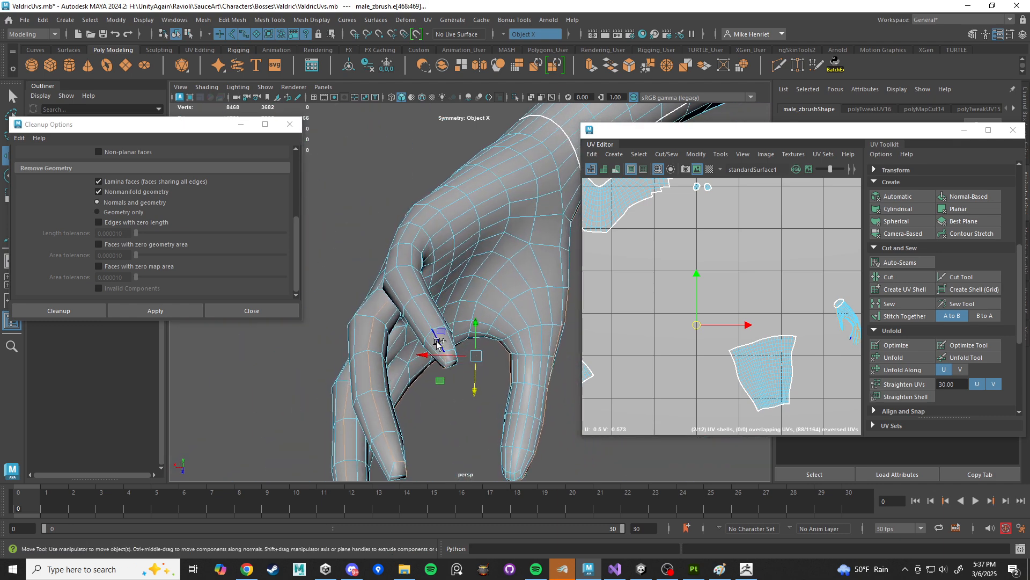
left_click(438, 341, "shift")
left_click(424, 310, "shift")
left_click(404, 279, "shift")
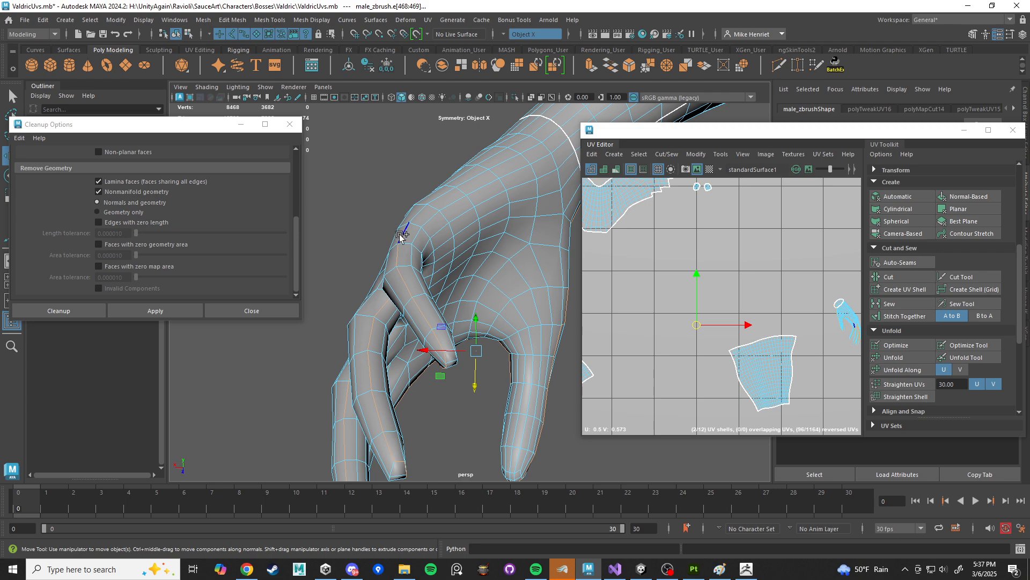
left_click(414, 217, "shift")
Step: Cut the UVs along the selected hand and finger edges and return to object selection
scroll(421, 258, "down", 6)
left_click_drag(463, 264, 543, 308, "alt")
right_click(820, 317, "shift")
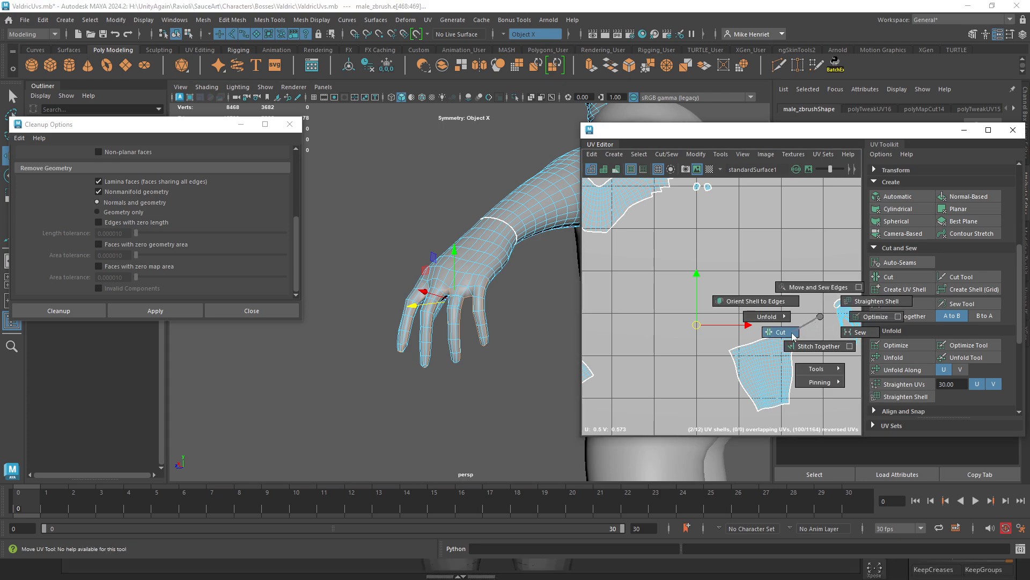
right_click_drag(793, 334, 792, 333, "shift")
left_click_drag(448, 295, 489, 250, "alt")
right_click_drag(491, 251, 532, 235)
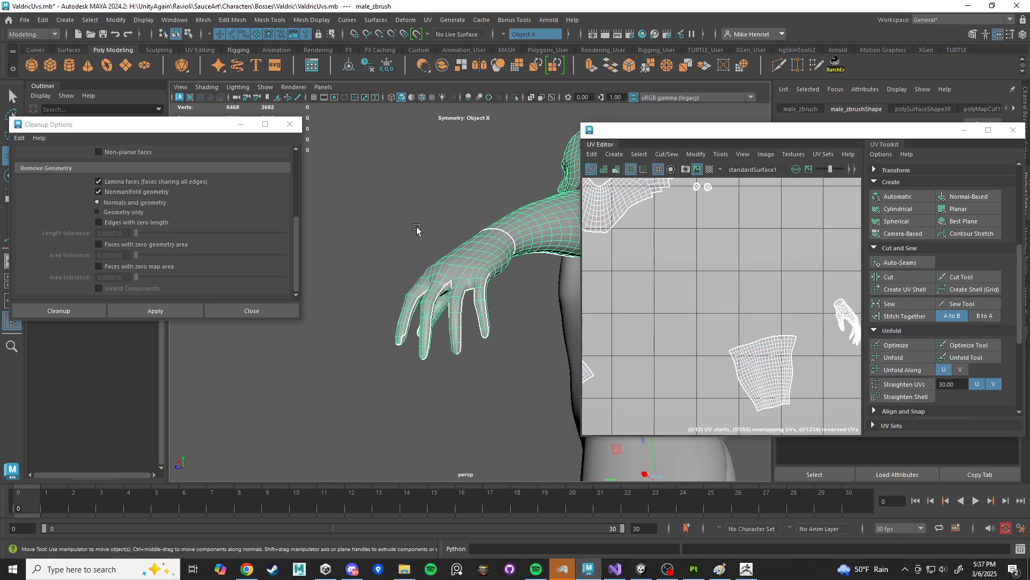
Step: Hide the texture image in the UV editor and select all faces of the hand UV shells
left_click_drag(416, 230, 536, 298, "alt")
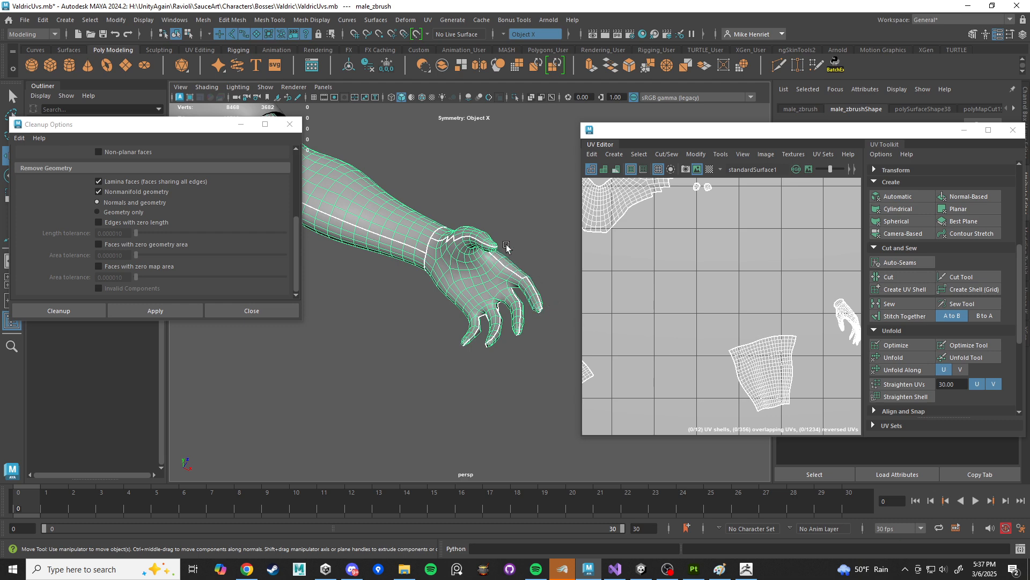
left_click(699, 172)
middle_click_drag(750, 308, 651, 295, "alt")
scroll(655, 296, "up", 3)
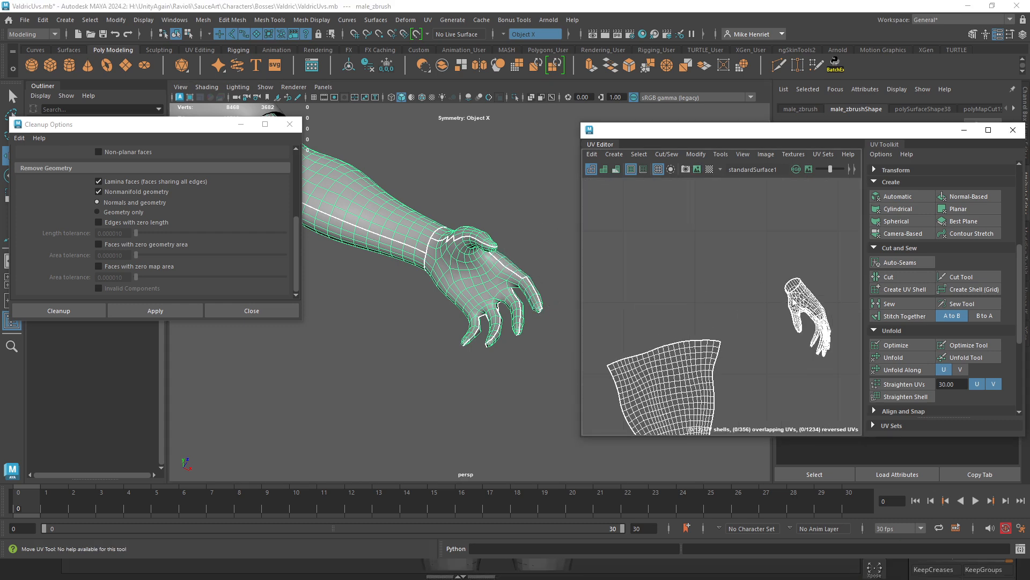
right_click_drag(793, 301, 804, 299)
left_click(805, 303)
middle_click_drag(768, 336, 657, 312, "alt")
scroll(681, 294, "up", 3)
key("ctrl+F11")
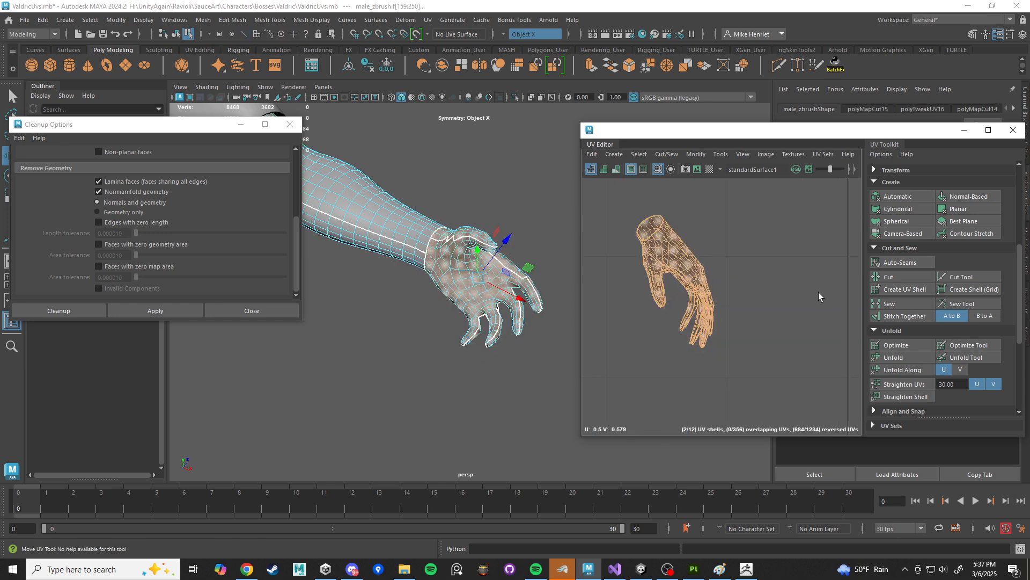
Step: Unfold the selected hand shells into flat layouts and clear the face selection
scroll(720, 318, "down", 3)
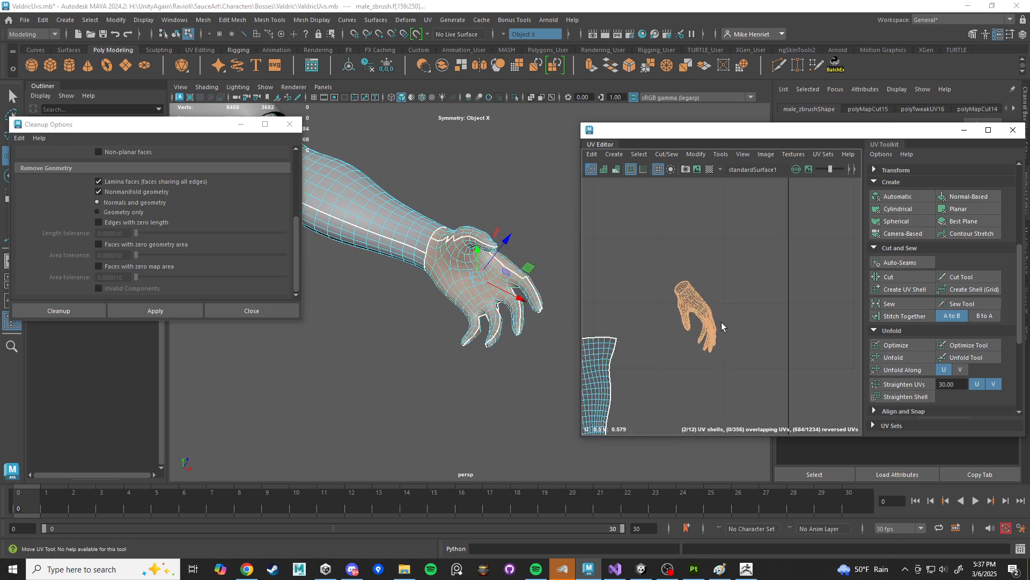
left_click(894, 357)
scroll(730, 327, "up", 4)
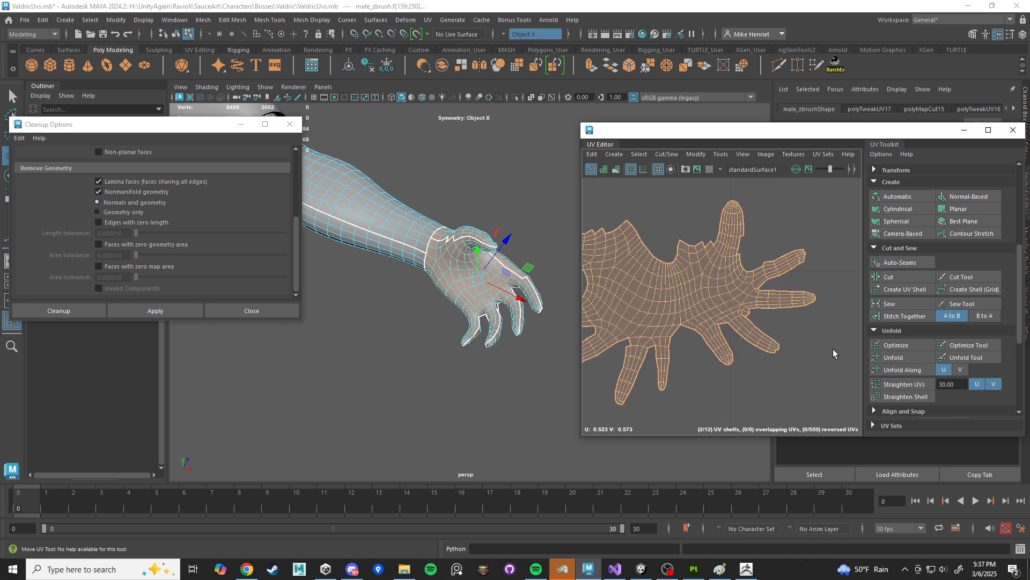
scroll(829, 354, "down", 3)
right_click_drag(756, 288, 745, 281)
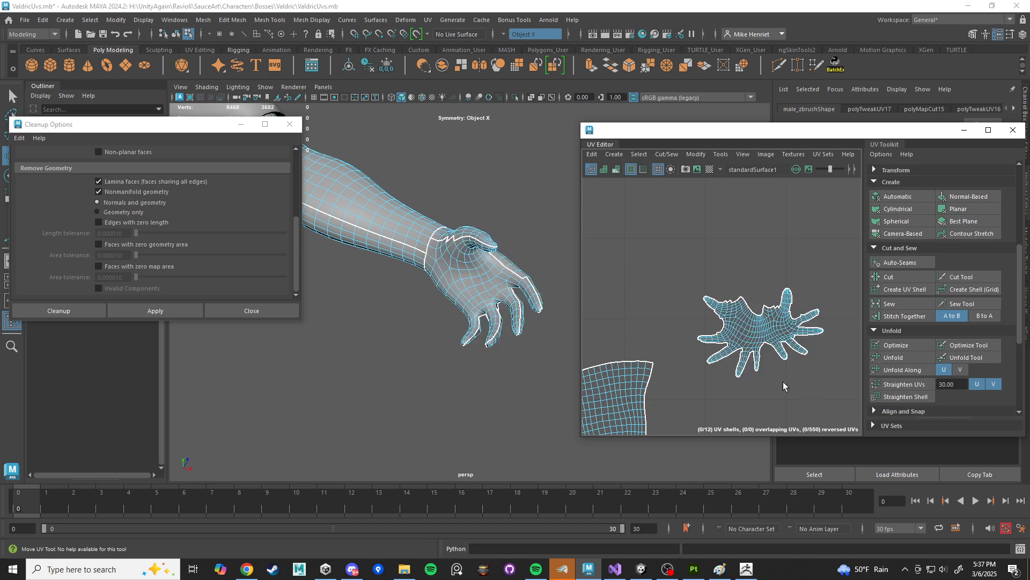
Step: Display the checker pattern on the model and examine the forearm and hand for stretching and scale differences
left_click_drag(453, 277, 388, 335, "alt")
left_click(710, 170)
left_click_drag(517, 252, 414, 263, "alt")
scroll(502, 288, "down", 5)
left_click_drag(460, 292, 518, 296, "alt")
scroll(530, 309, "up", 9)
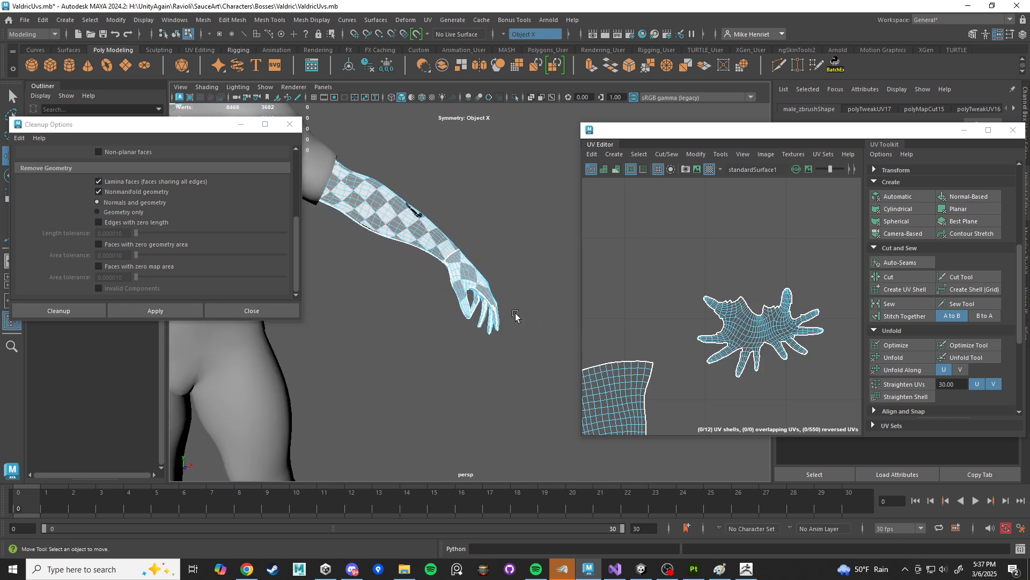
left_click_drag(559, 324, 527, 247, "alt")
scroll(792, 342, "down", 5)
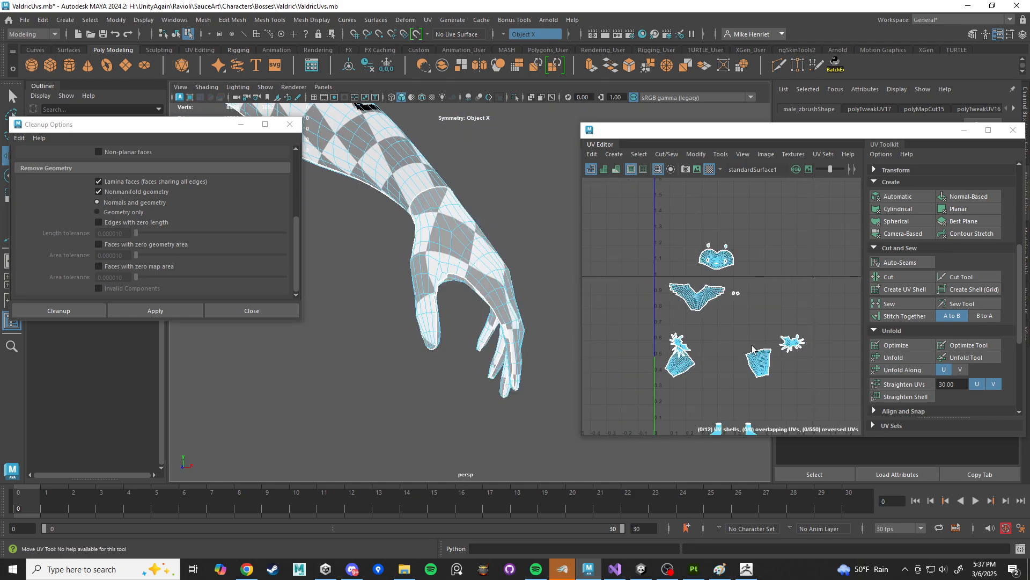
scroll(698, 365, "up", 4)
scroll(510, 322, "down", 10)
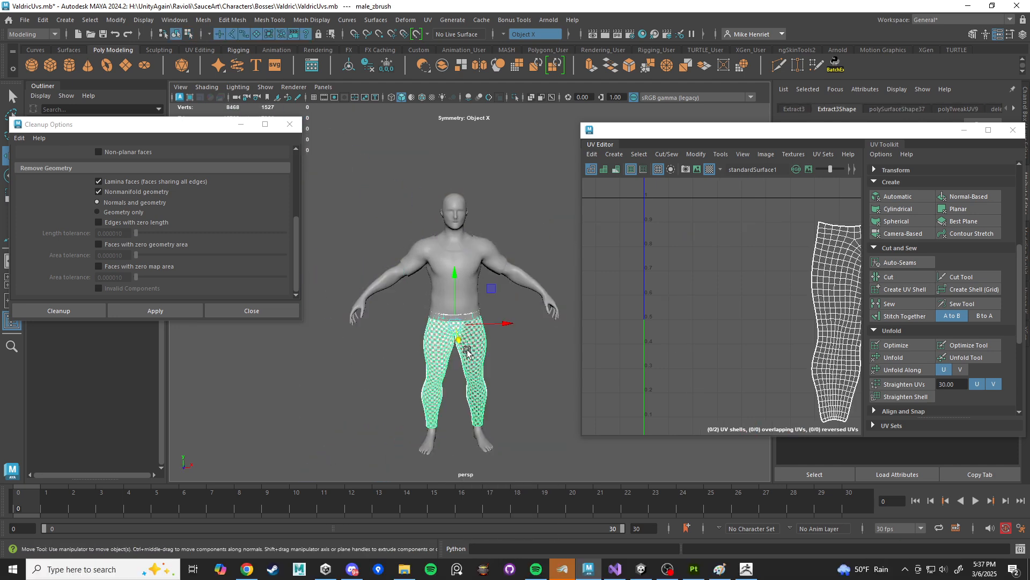
Step: Examine the trousers' UV shells and checker pattern, and reselect the body mesh
scroll(786, 286, "down", 5)
scroll(787, 286, "up", 3)
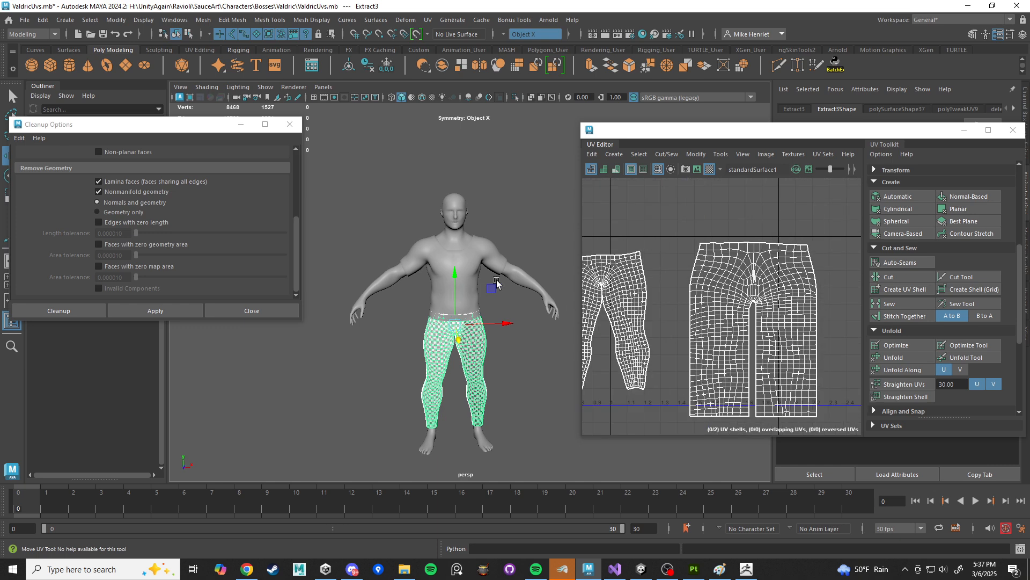
left_click_drag(497, 283, 434, 235, "alt")
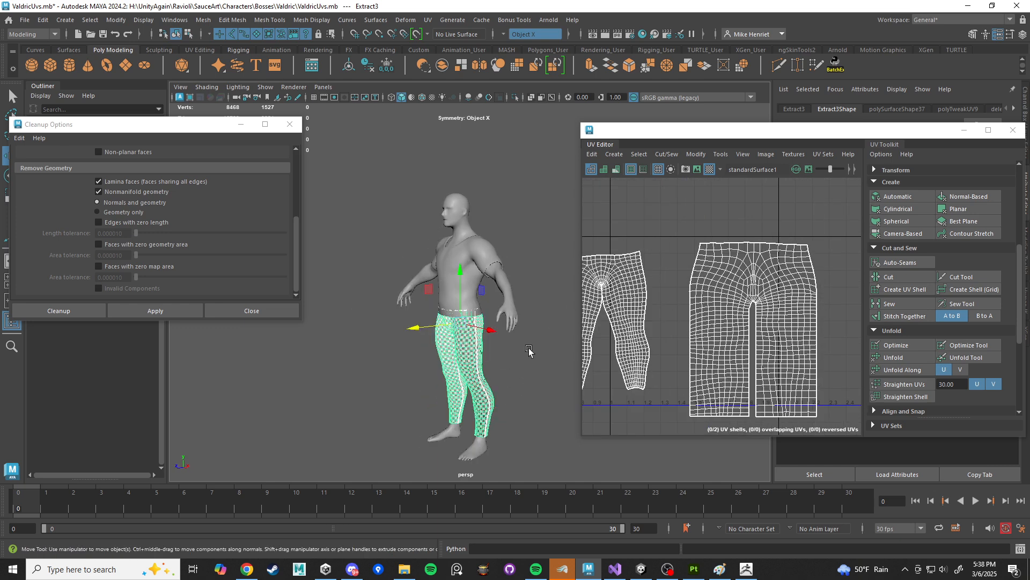
left_click_drag(532, 303, 525, 190, "alt")
scroll(496, 298, "down", 4)
left_click(525, 191)
left_click(470, 381)
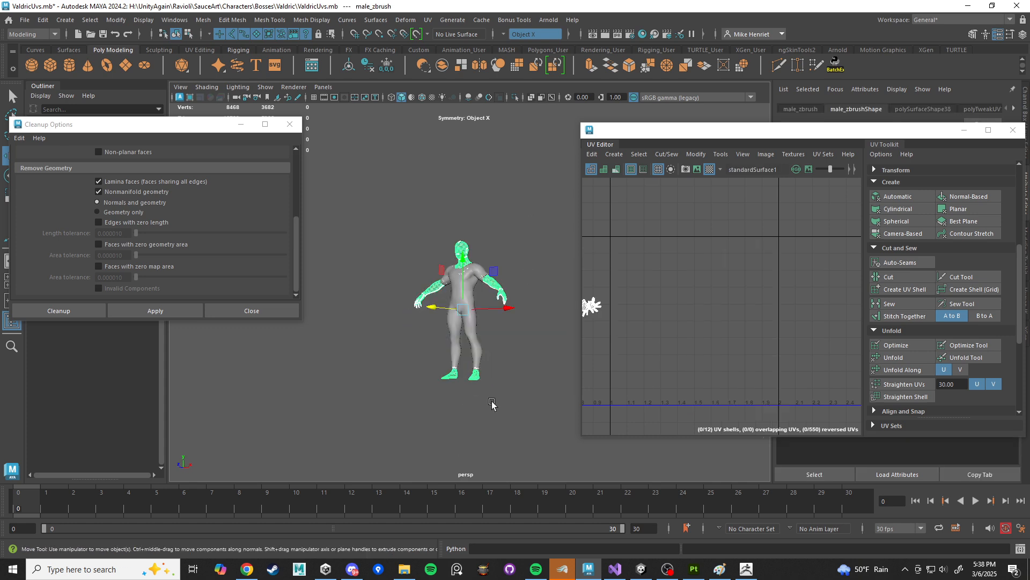
Step: Select the edge loop running along the side of the foot just above the sole
left_click_drag(491, 403, 465, 412, "alt")
middle_click_drag(465, 413, 483, 325, "alt")
scroll(488, 325, "up", 6)
left_click_drag(503, 326, 439, 387, "alt")
middle_click_drag(440, 387, 432, 317, "alt")
scroll(433, 321, "up", 6)
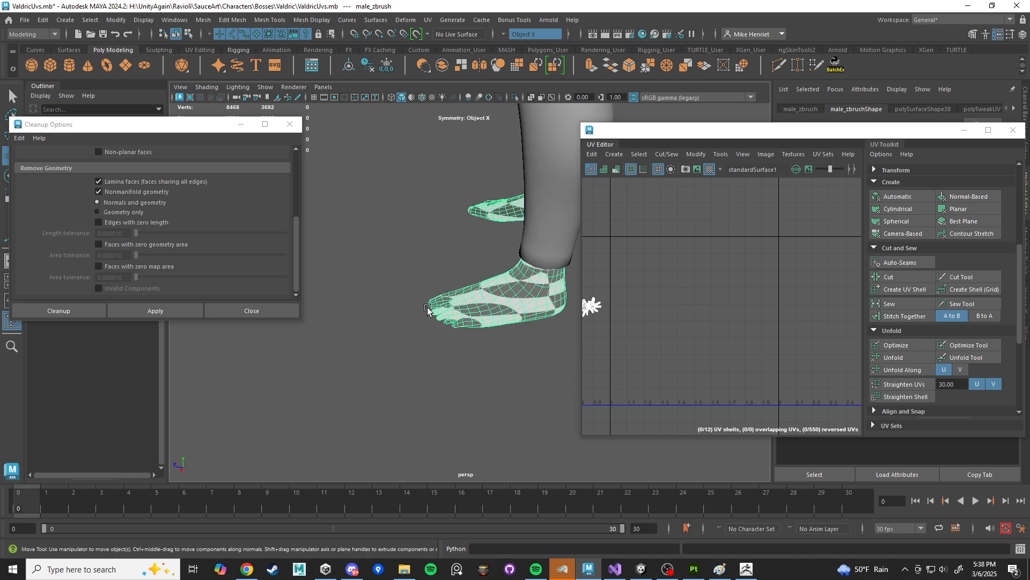
left_click_drag(448, 363, 379, 328, "alt")
left_click_drag(464, 361, 408, 346, "alt")
right_click_drag(456, 251, 452, 223)
double_click(476, 308)
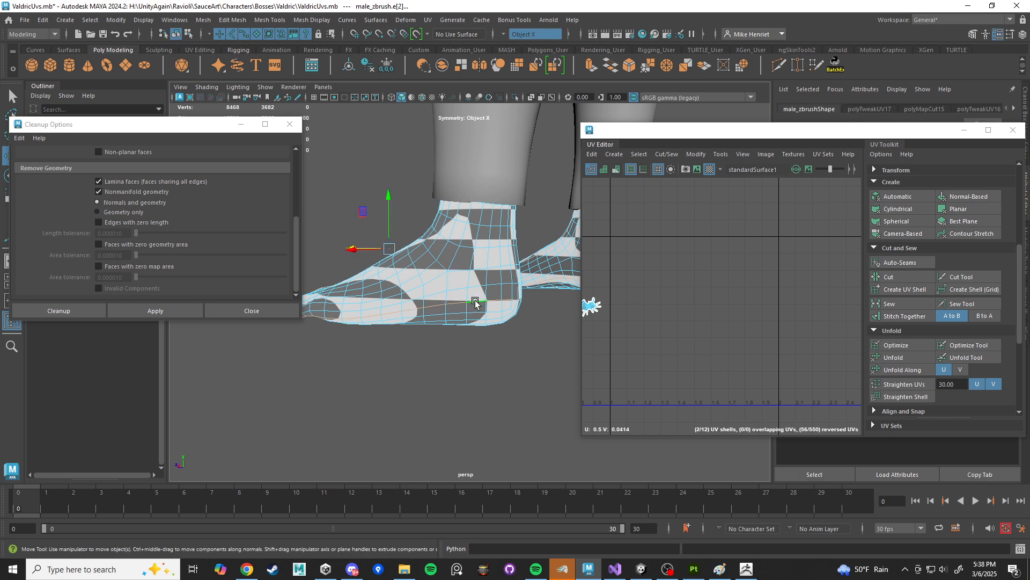
Step: Extend the foot seam selection across the big toe and into the gap beside the second toe
left_click_drag(449, 334, 446, 296, "alt")
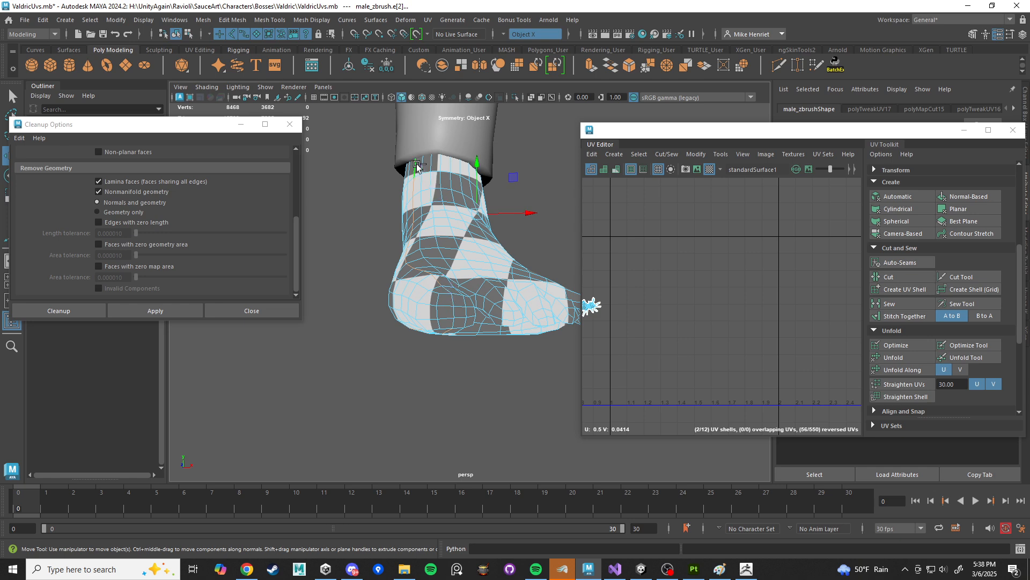
mouse_move(428, 188)
left_mouse_down("alt")
mouse_move(481, 218)
mouse_move(486, 238)
mouse_move(404, 228)
mouse_move(444, 296)
mouse_move(377, 287)
left_mouse_up("alt")
key("4")
key("5")
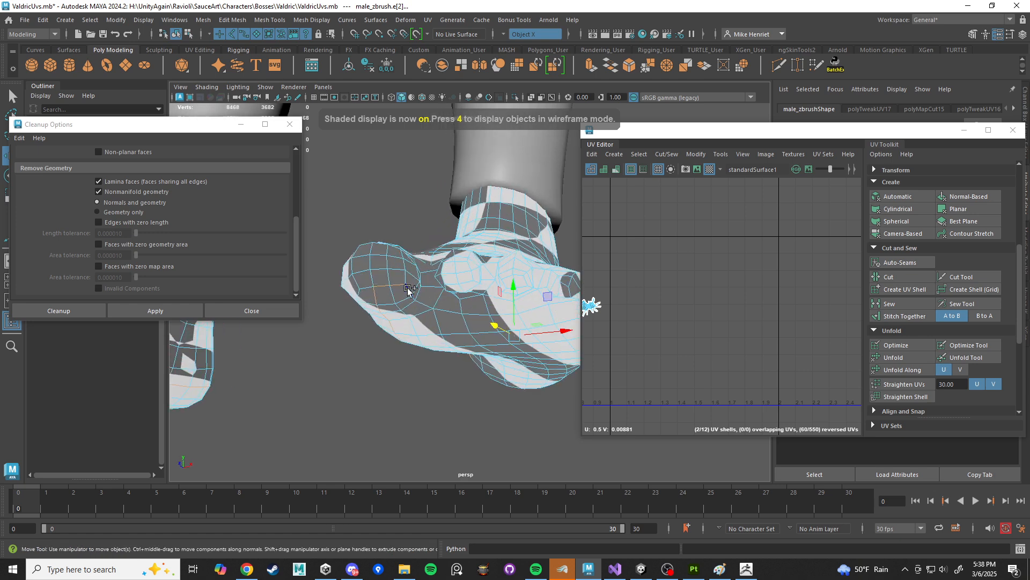
left_click(409, 291, "shift")
left_click(416, 291, "shift")
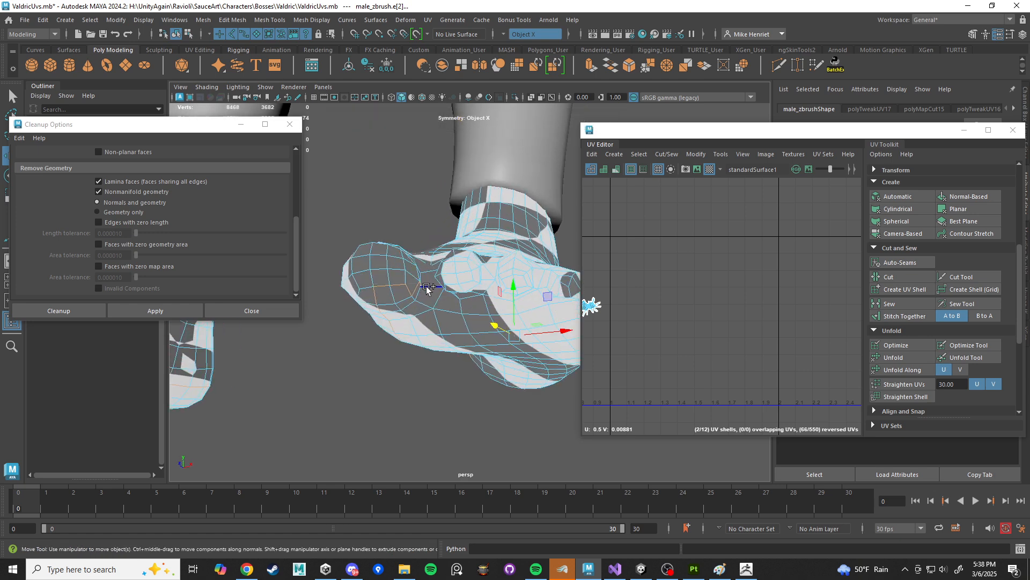
left_click_drag(427, 288, 501, 265, "alt")
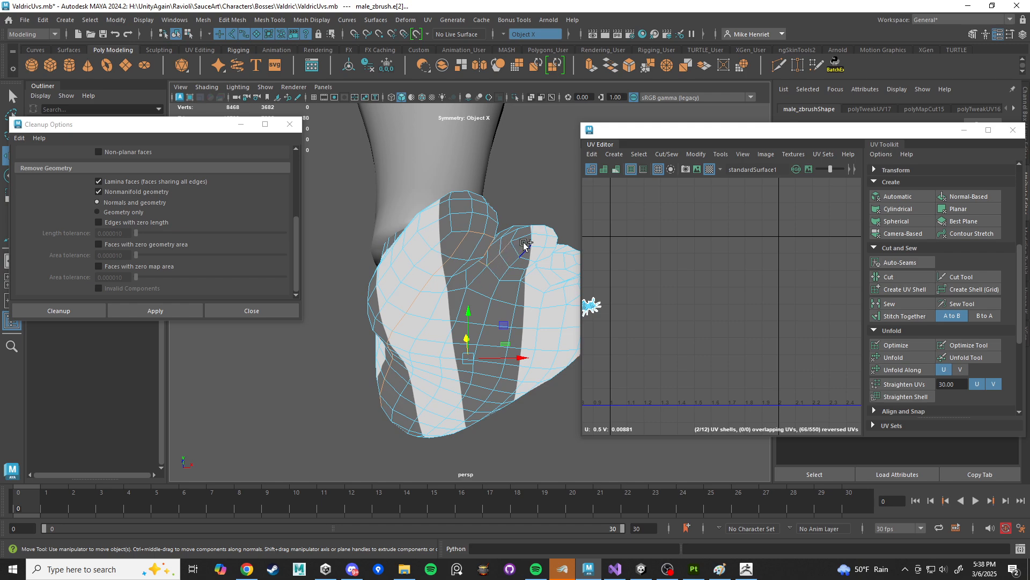
Step: Continue the foot seam selection around the second toe towards the third toe
left_click_drag(544, 236, 506, 334, "alt")
middle_click_drag(506, 332, 470, 315, "alt")
scroll(470, 315, "up", 2)
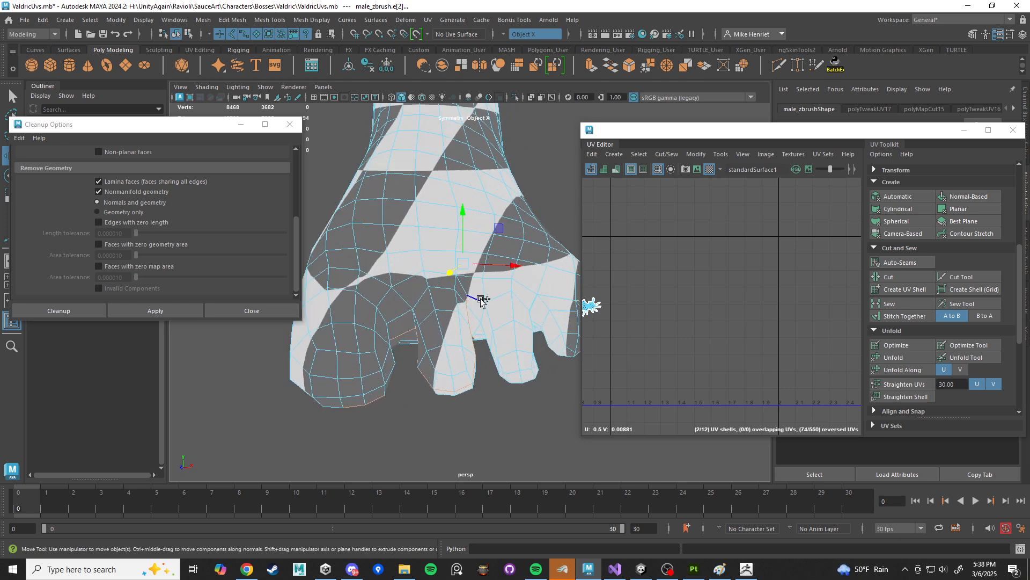
left_click_drag(511, 350, 505, 283, "alt")
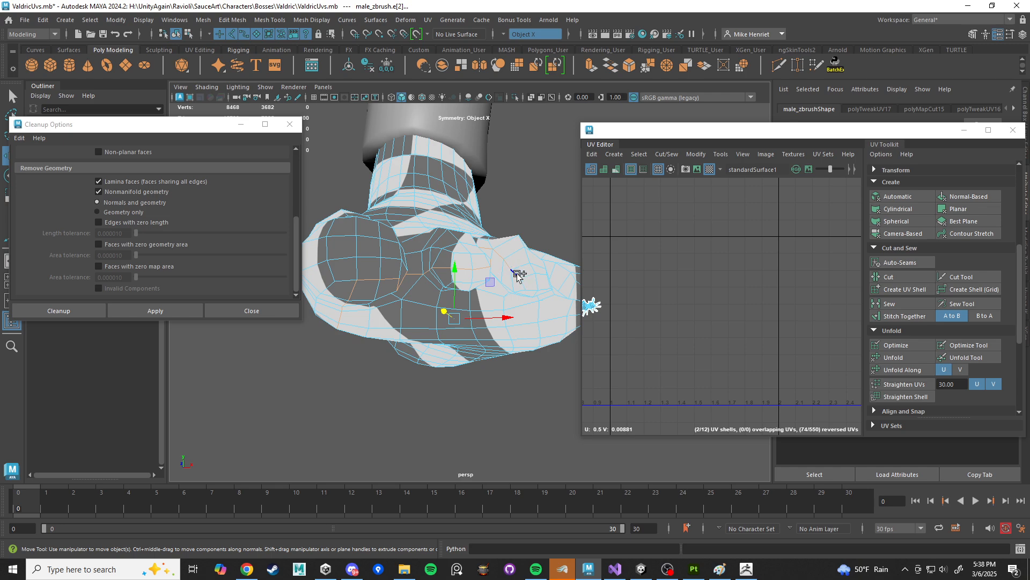
Step: Complete the seam selection around the remaining smaller toes to the outer side of the foot
left_click_drag(572, 266, 531, 273, "alt")
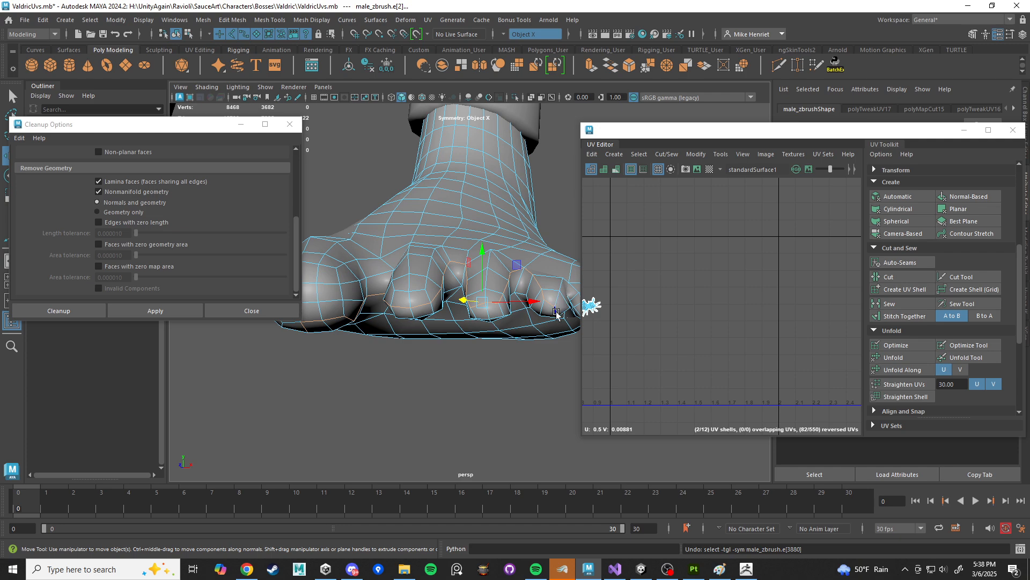
left_click_drag(557, 314, 493, 309, "alt")
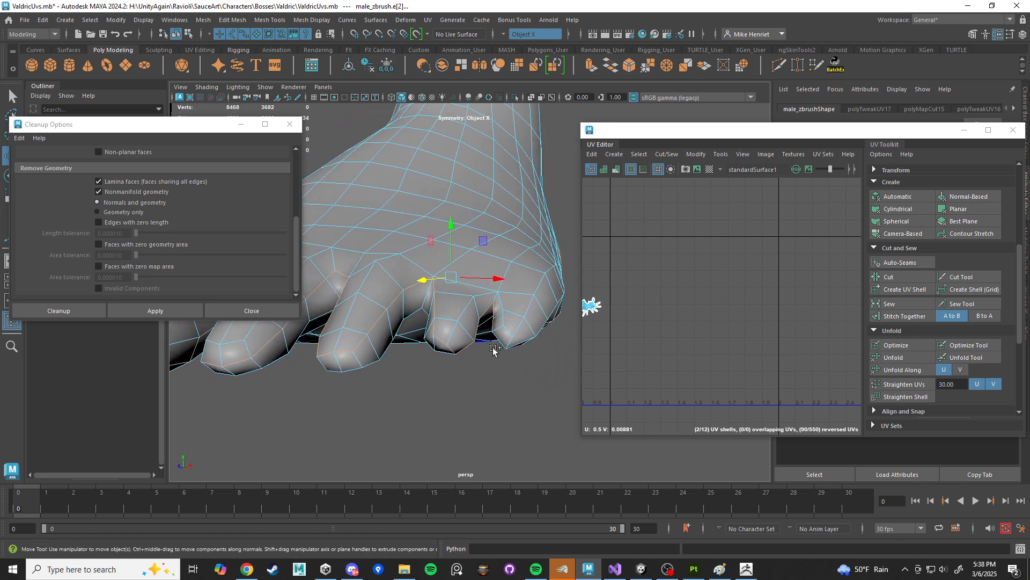
left_click_drag(519, 343, 580, 319, "alt")
Step: Cut the foot UV shells along the selected edges around the sole and toes
scroll(734, 312, "down", 5)
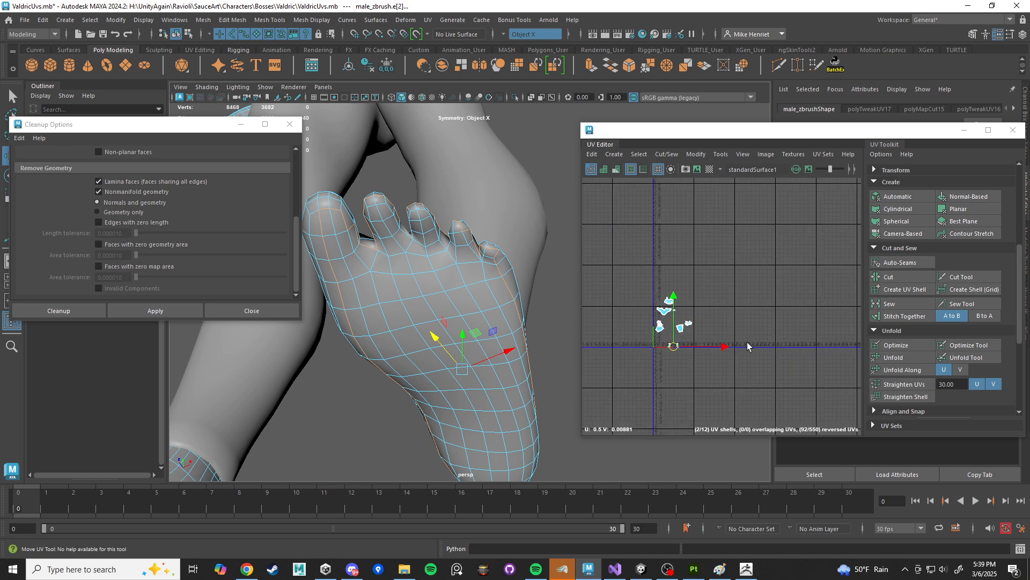
scroll(689, 337, "up", 12)
right_click_drag(742, 282, 713, 297, "shift")
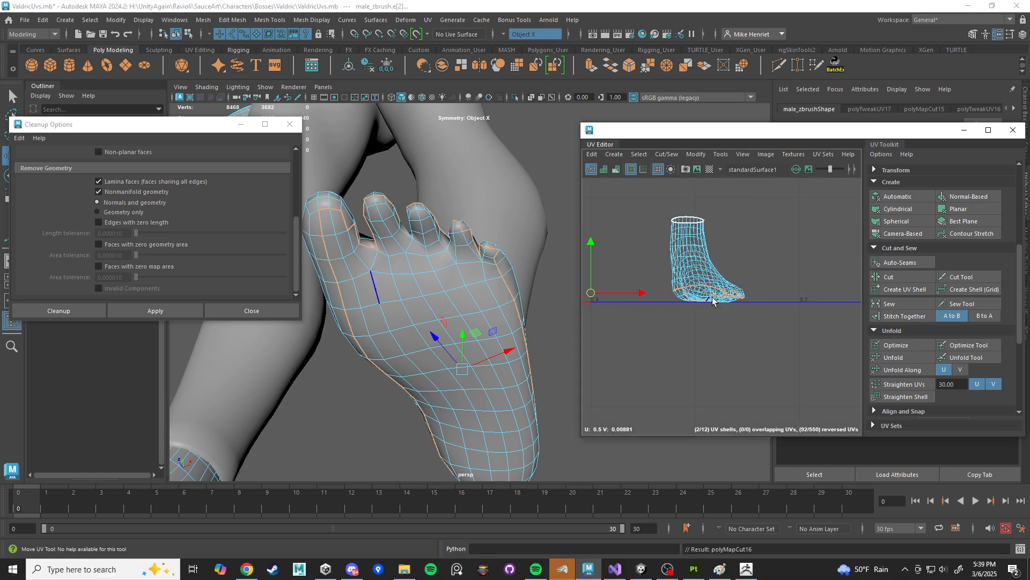
Step: Select the upper foot UV shells, move them up away from the sole shells, and select the sole shells
right_click_drag(704, 260, 666, 245)
left_click(682, 244)
left_click_drag(591, 258, 587, 225)
scroll(704, 322, "down", 5)
middle_click_drag(709, 319, 752, 334, "alt")
scroll(751, 333, "up", 3)
left_click(732, 307)
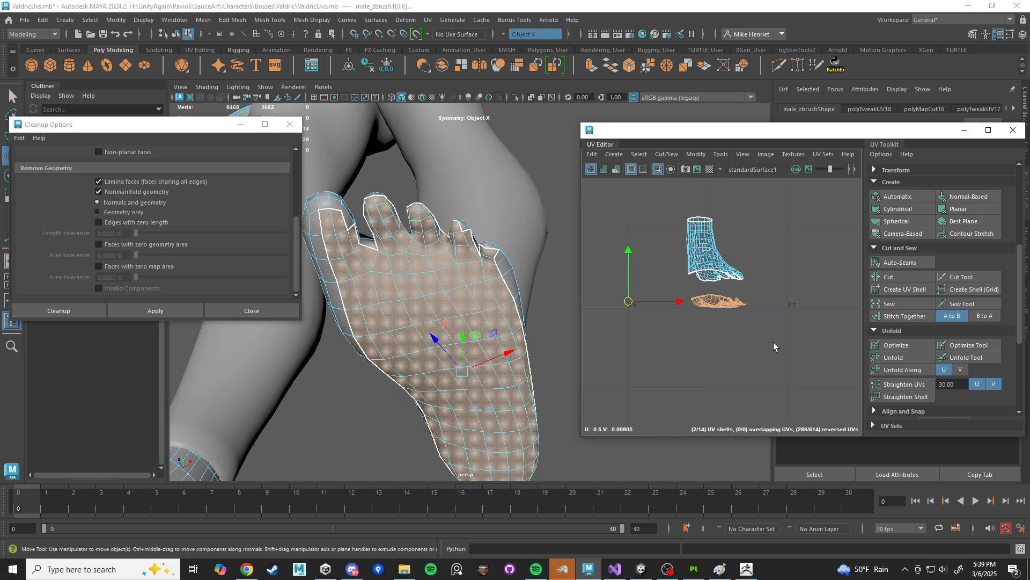
Step: Unfold the separated sole and upper foot UV shells
right_click_drag(762, 339, 692, 252, "shift")
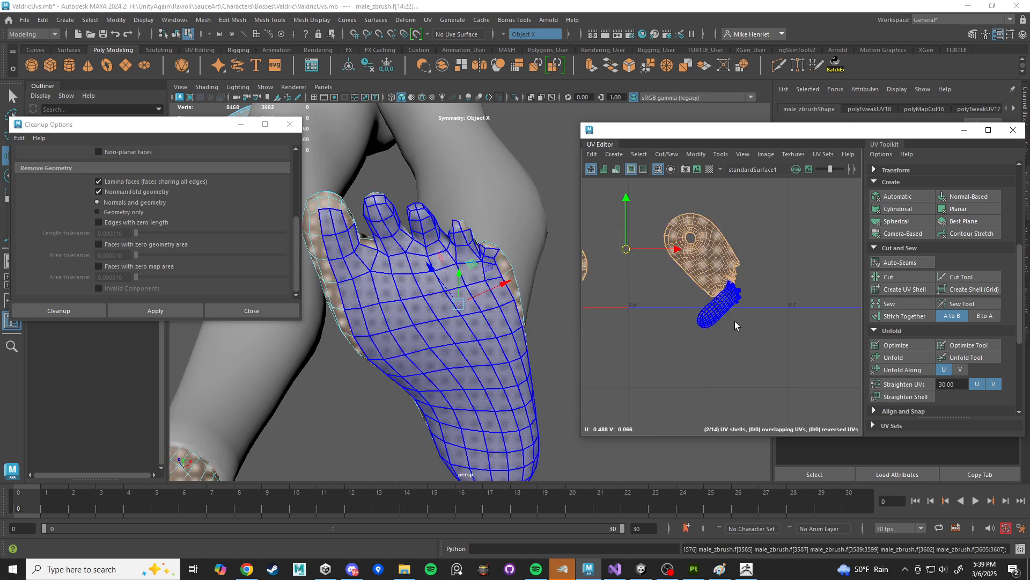
middle_click_drag(736, 321, 790, 359, "alt")
scroll(677, 274, "up", 3)
middle_click_drag(703, 317, 637, 259, "alt")
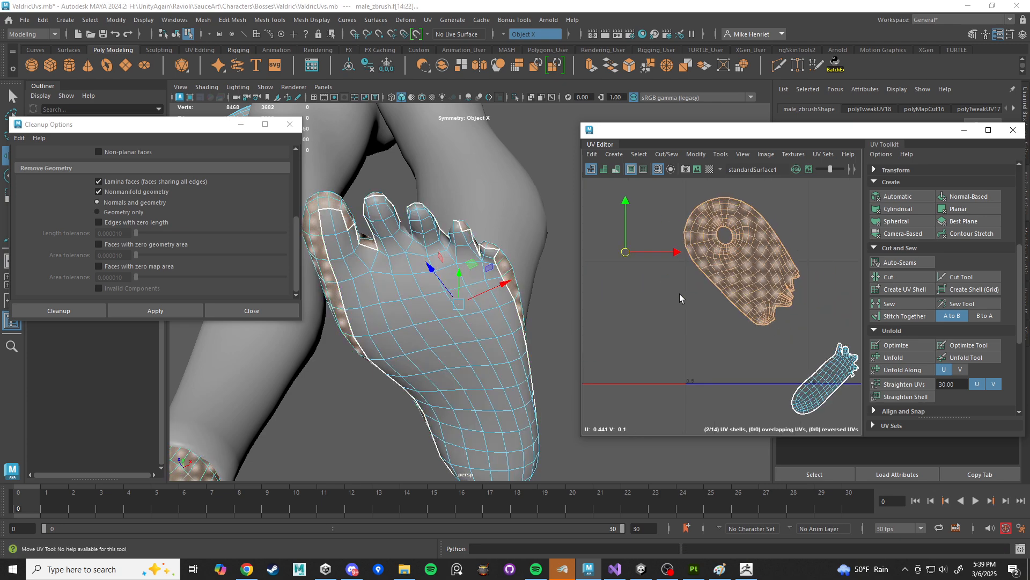
Step: Unfold the two upper foot UV shells again without adding a new cut
left_click(727, 250)
scroll(715, 234, "up", 5)
right_click_drag(725, 216, 725, 200)
middle_click_drag(722, 227, 731, 284, "alt")
double_click(726, 272)
scroll(748, 306, "down", 4)
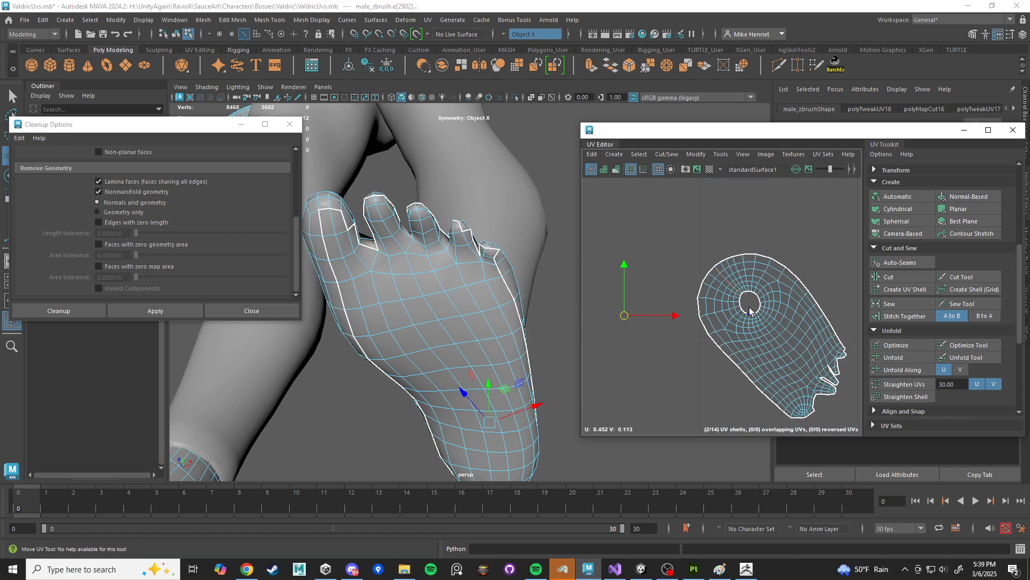
scroll(714, 314, "down", 4)
middle_click_drag(687, 313, 752, 300, "alt")
scroll(747, 318, "up", 3)
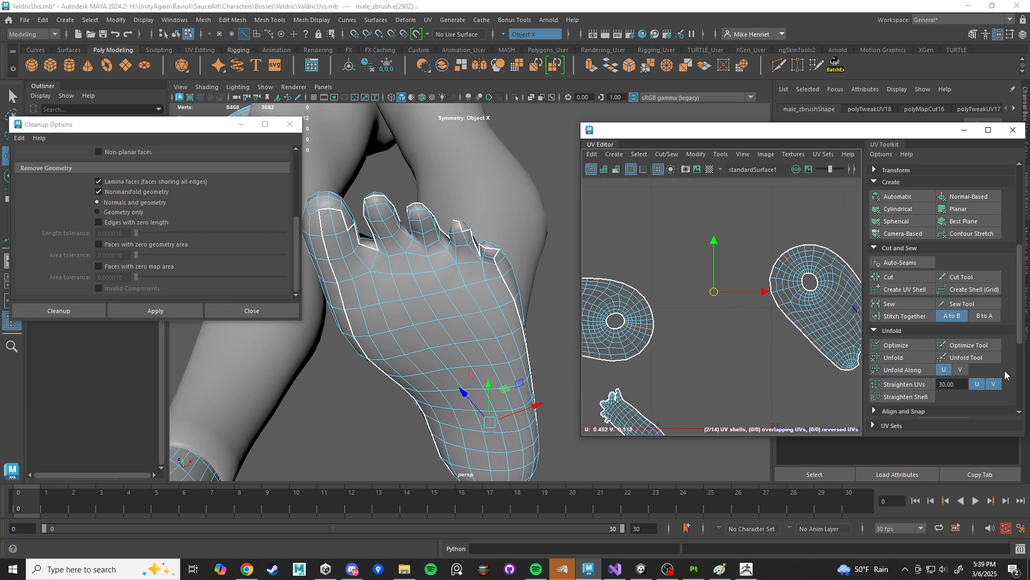
right_click_drag(837, 283, 799, 268)
left_click(835, 275)
left_click(904, 358)
scroll(731, 315, "down", 4)
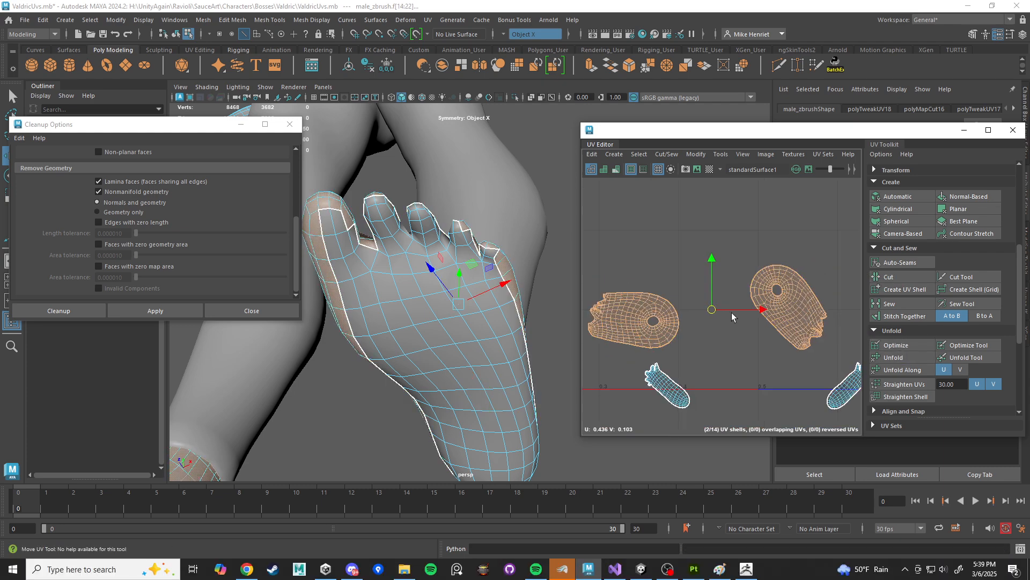
Step: Cut the upper foot shells from the ankle opening down the back of the heel and unfold them again
scroll(802, 320, "up", 4)
scroll(721, 237, "up", 2)
right_click_drag(719, 237, 715, 214)
right_click_drag(643, 231, 600, 243, "shift")
right_click_drag(726, 250, 736, 248)
right_click_drag(677, 231, 676, 231)
left_click(785, 286)
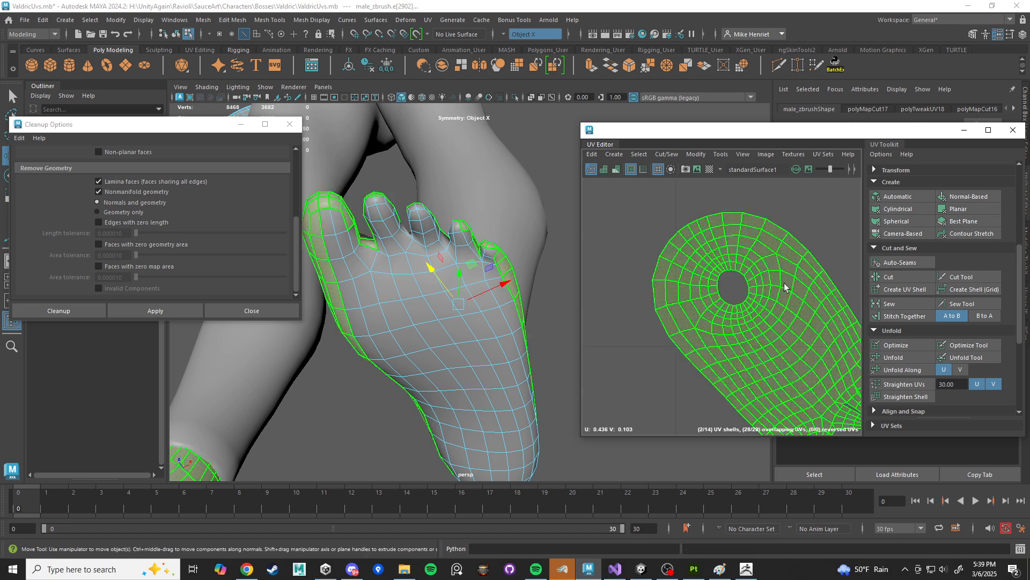
right_click_drag(784, 285, 669, 284, "shift")
scroll(744, 314, "down", 5)
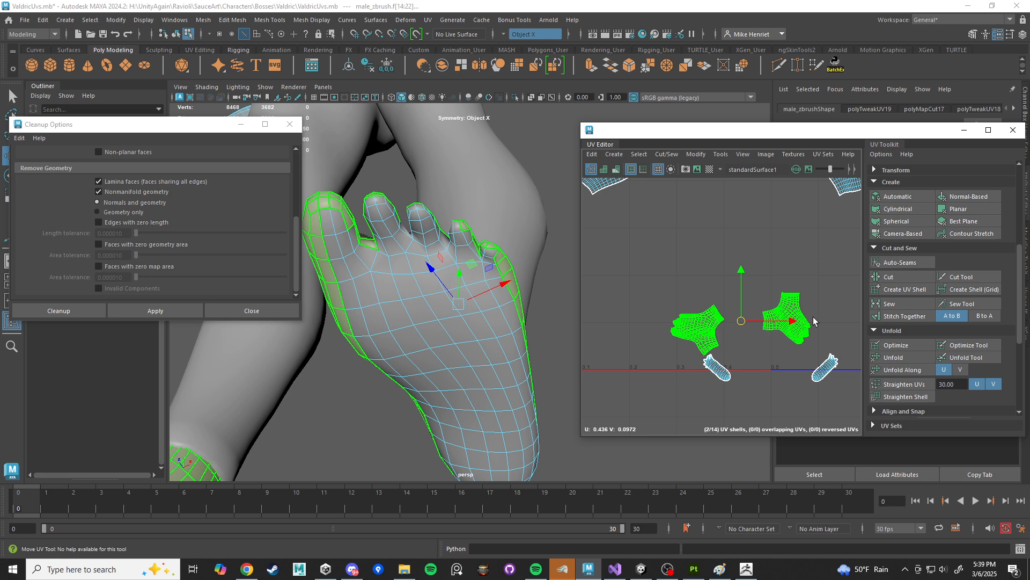
Step: Return to object mode, select all the character meshes, and orient their UV shells to the nearest axis
right_click_drag(501, 198, 541, 164)
scroll(524, 206, "down", 10)
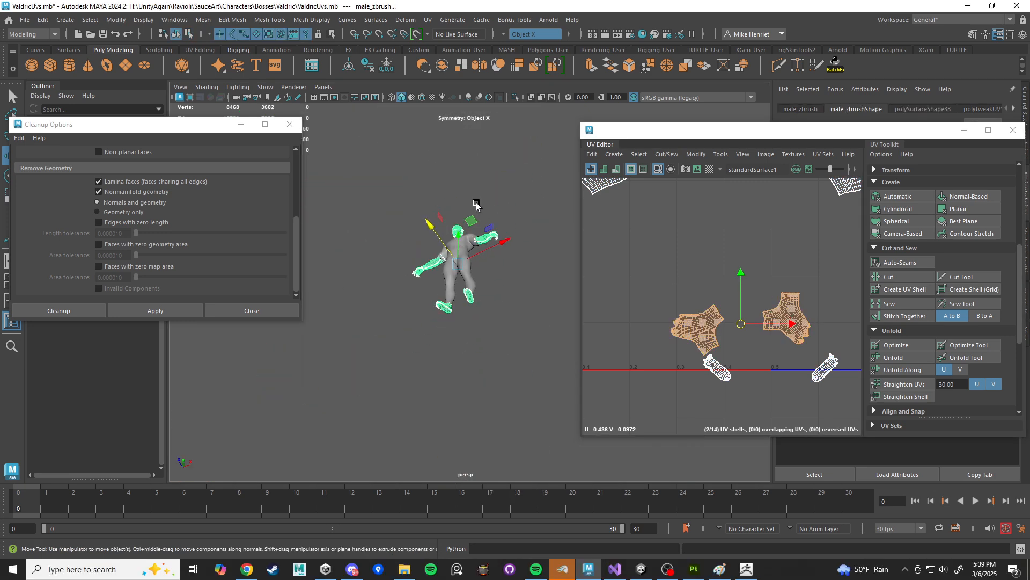
left_click_drag(391, 342, 531, 201)
scroll(808, 316, "down", 10)
scroll(808, 316, "up", 2)
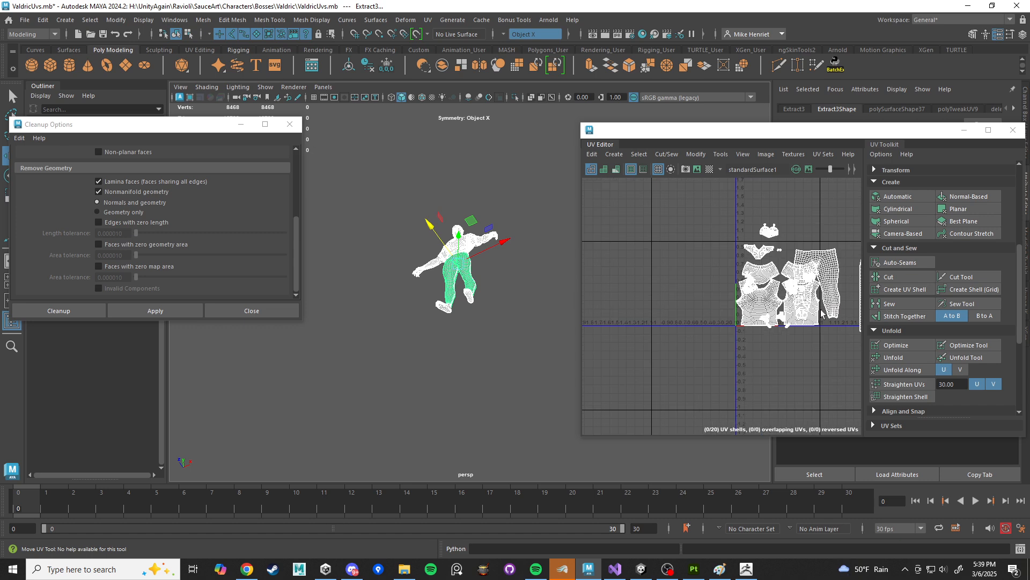
scroll(953, 356, "down", 5)
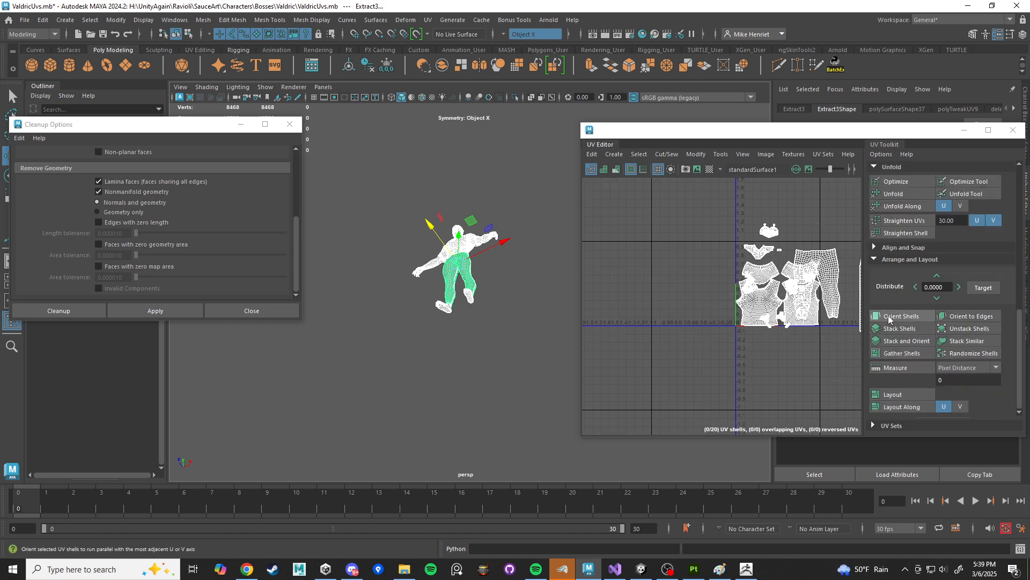
left_click(894, 316)
scroll(823, 263, "up", 8)
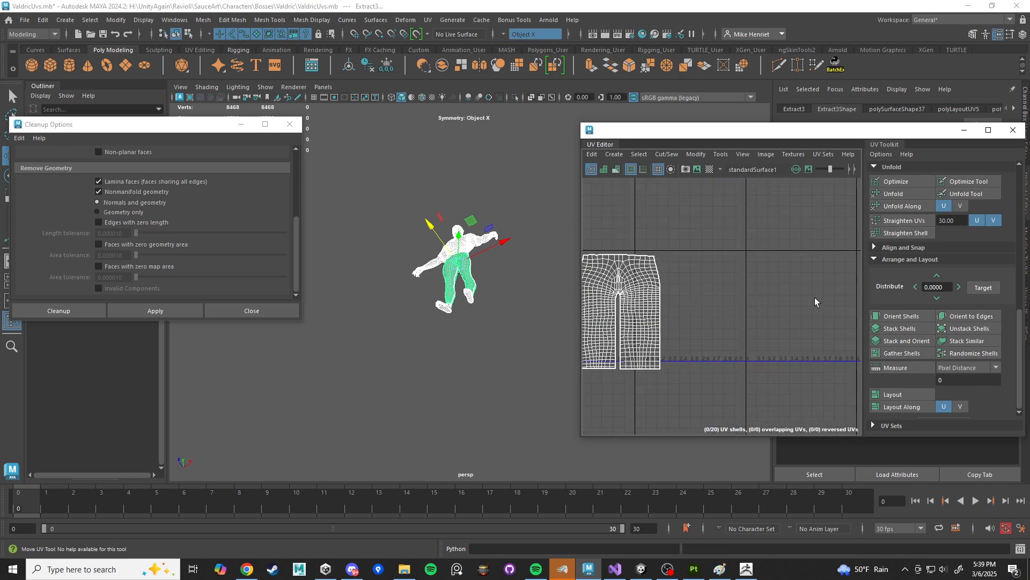
scroll(694, 314, "down", 3)
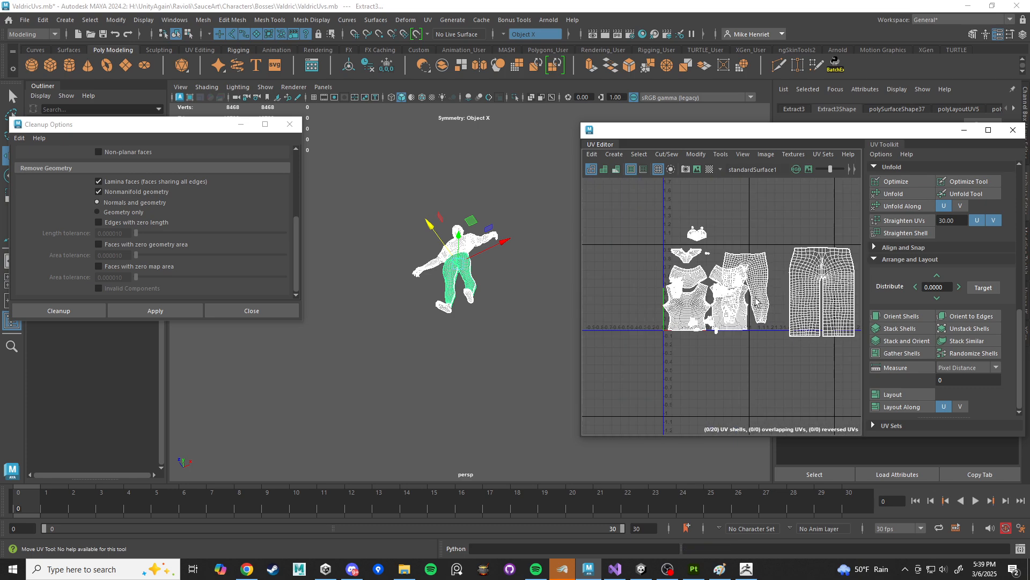
Step: Pack the UV shells of all the selected character meshes into the UV tile with Layout
left_click(891, 394)
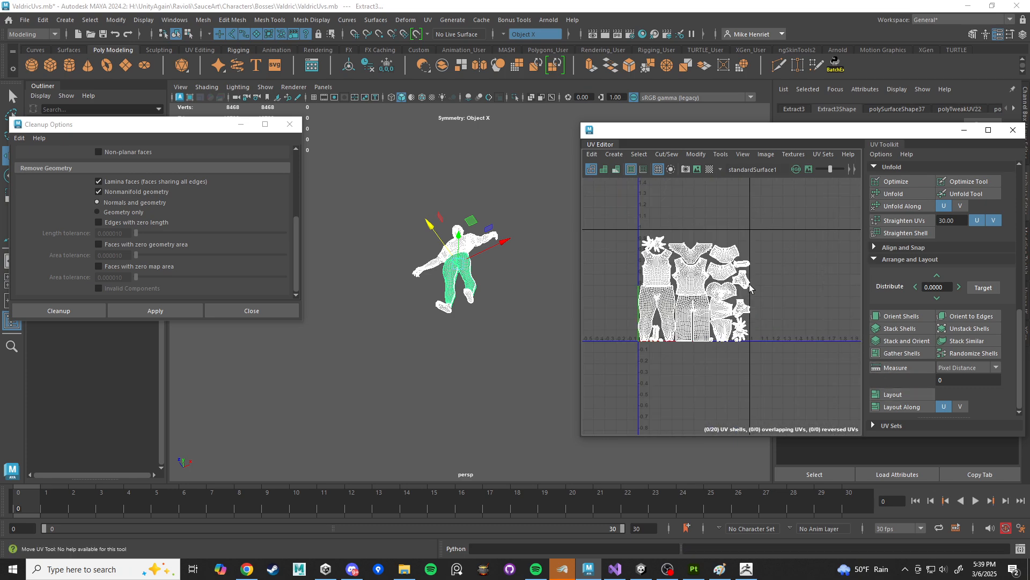
scroll(749, 287, "up", 5)
scroll(786, 292, "down", 3)
Step: Examine the packed UV layout and the whole character, checking the trousers' shells and then all the meshes together
right_click_drag(467, 225, 518, 194)
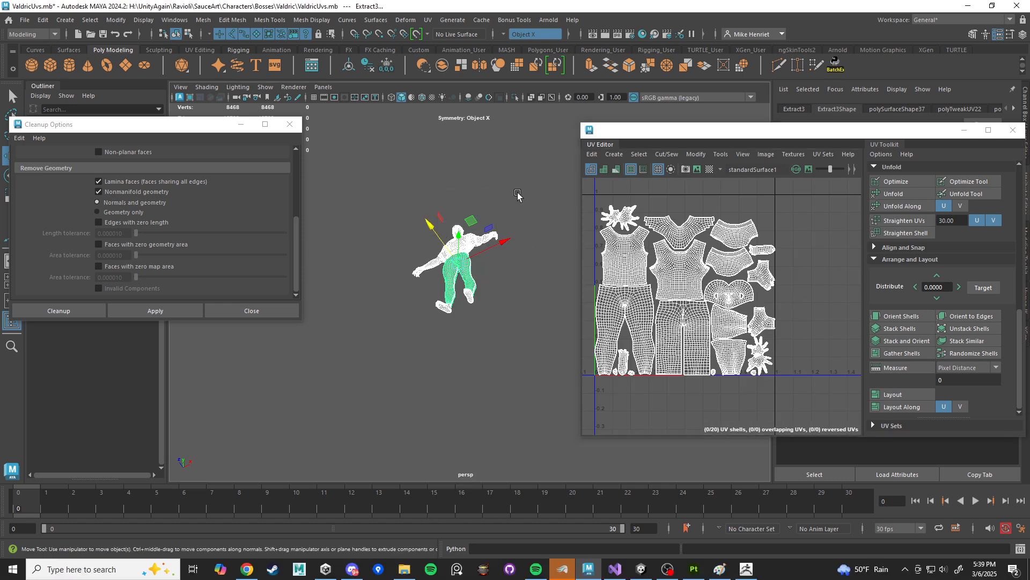
left_click(518, 194)
left_click_drag(479, 223, 492, 252, "alt")
left_click(467, 235)
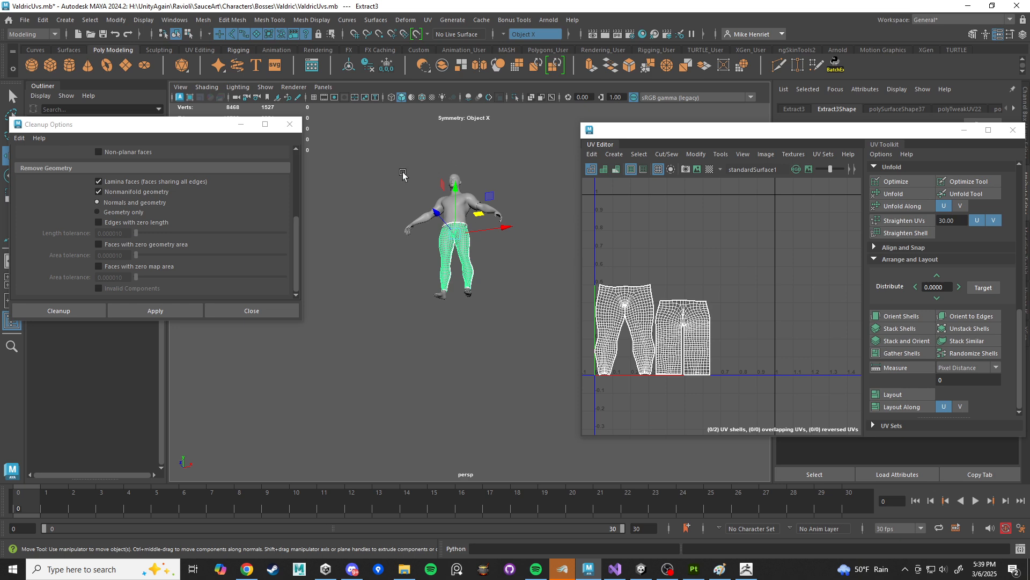
left_click_drag(402, 172, 528, 335)
scroll(785, 318, "up", 10)
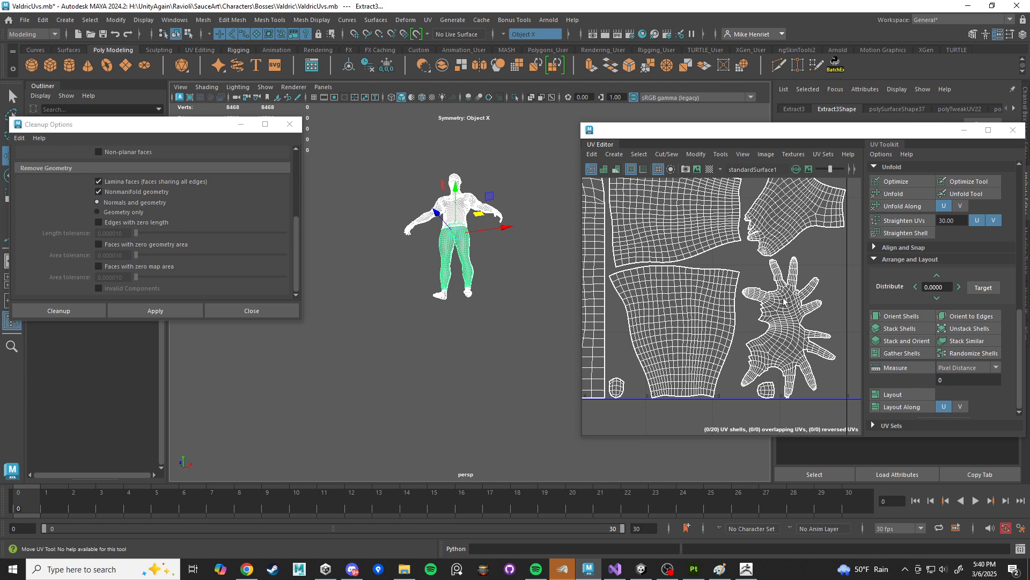
left_click_drag(512, 226, 510, 283, "alt")
middle_click_drag(510, 283, 516, 337, "alt")
scroll(507, 326, "up", 5)
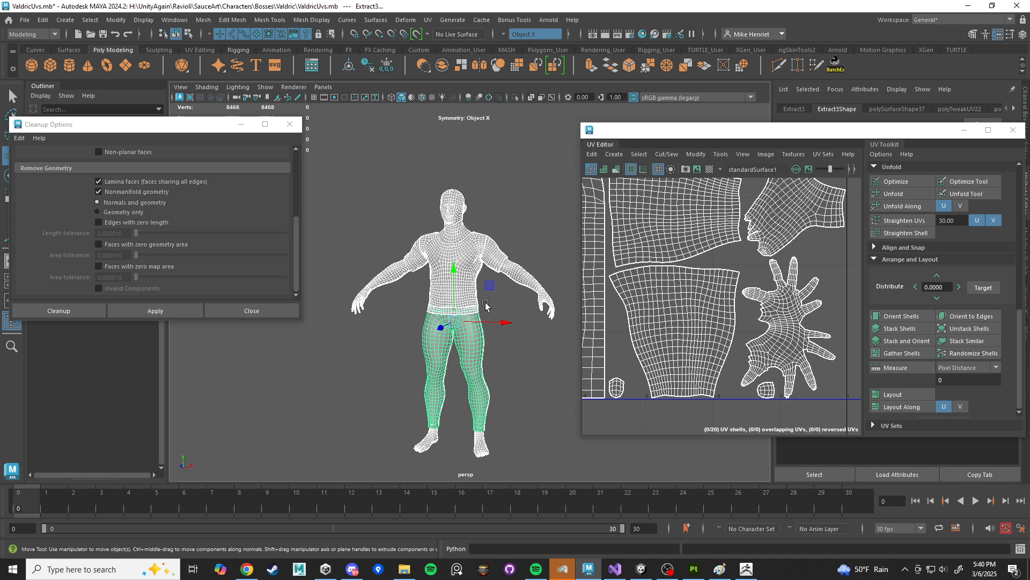
left_click_drag(485, 304, 470, 252, "alt")
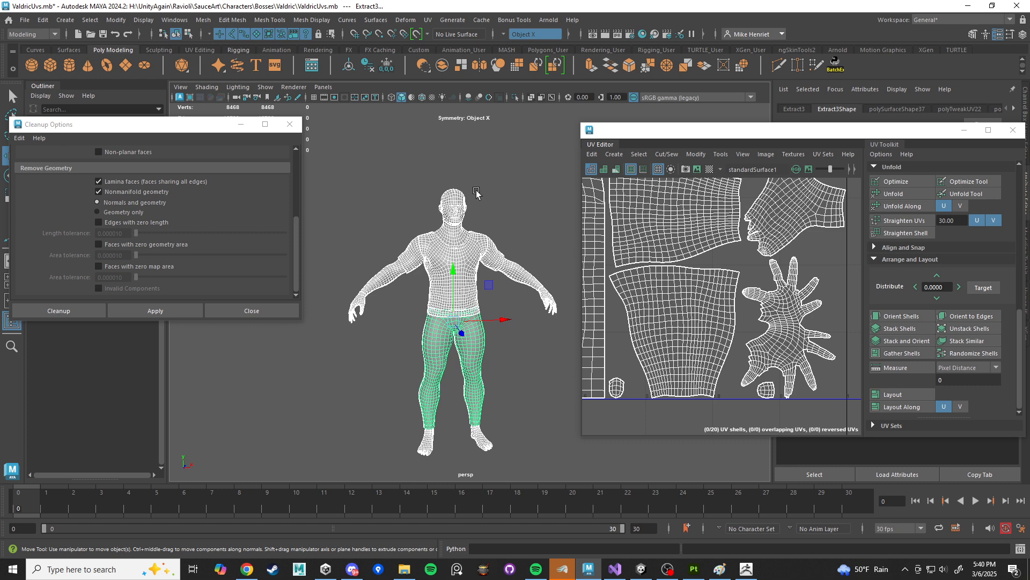
Step: Hide the male_zbrush and Extract meshes, then show and frame the lowPoly armor group
key("ctrl+h")
left_click_drag(129, 124, 171, 312)
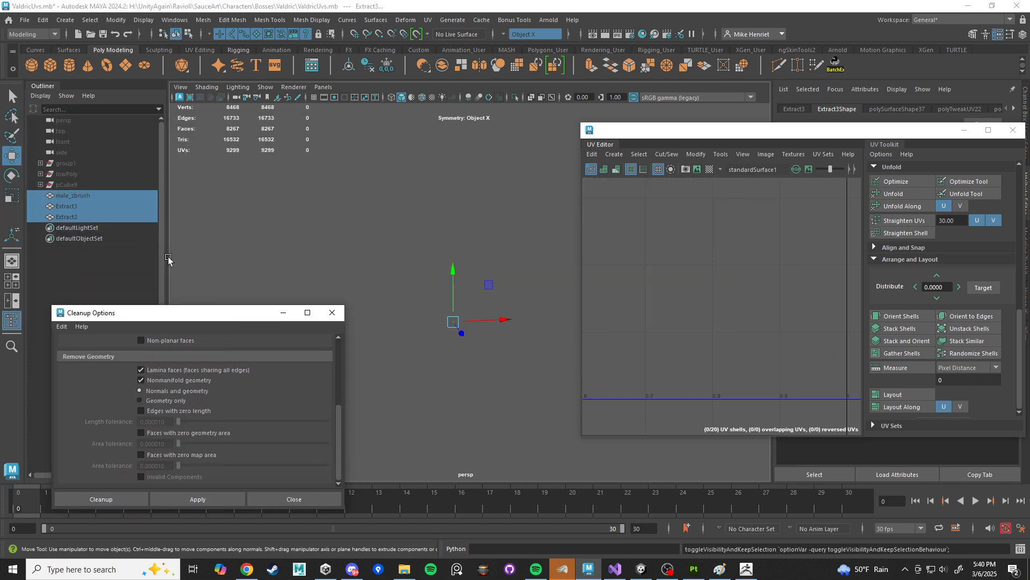
left_click(67, 174)
key("ctrl+h")
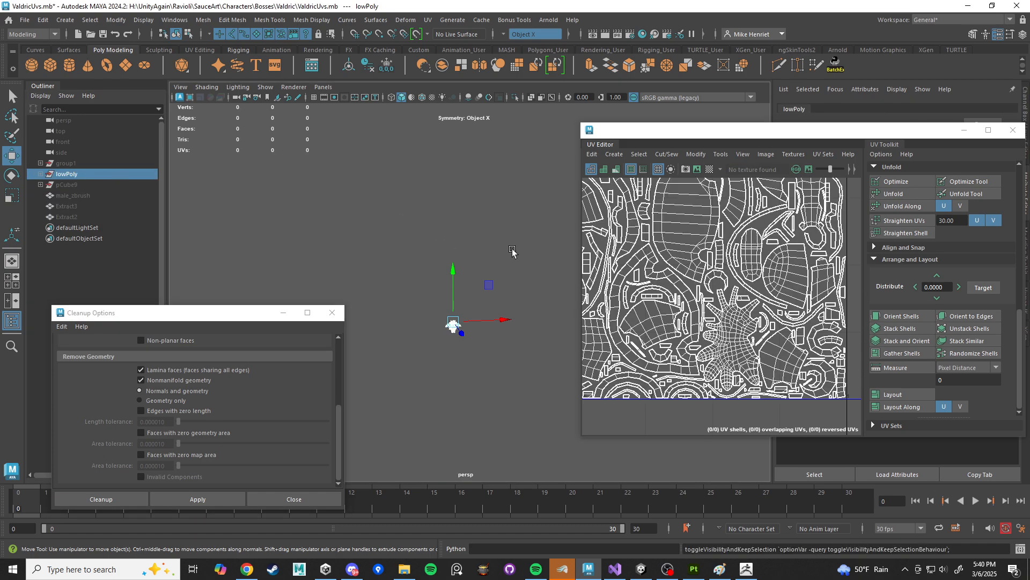
key("f")
left_click_drag(524, 306, 354, 292, "alt")
scroll(495, 307, "up", 5)
Step: Examine the UV seams on the HelmetBase_low helmet mesh from the side, front and back
left_click(430, 234)
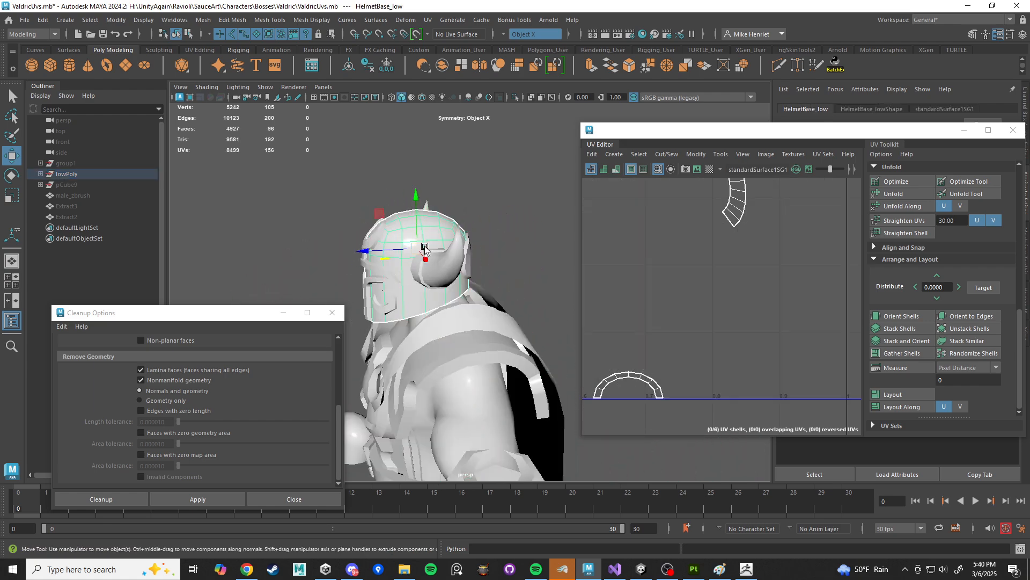
left_click_drag(430, 234, 471, 271, "alt")
middle_click_drag(471, 271, 495, 282, "alt")
left_click_drag(494, 282, 378, 201, "alt")
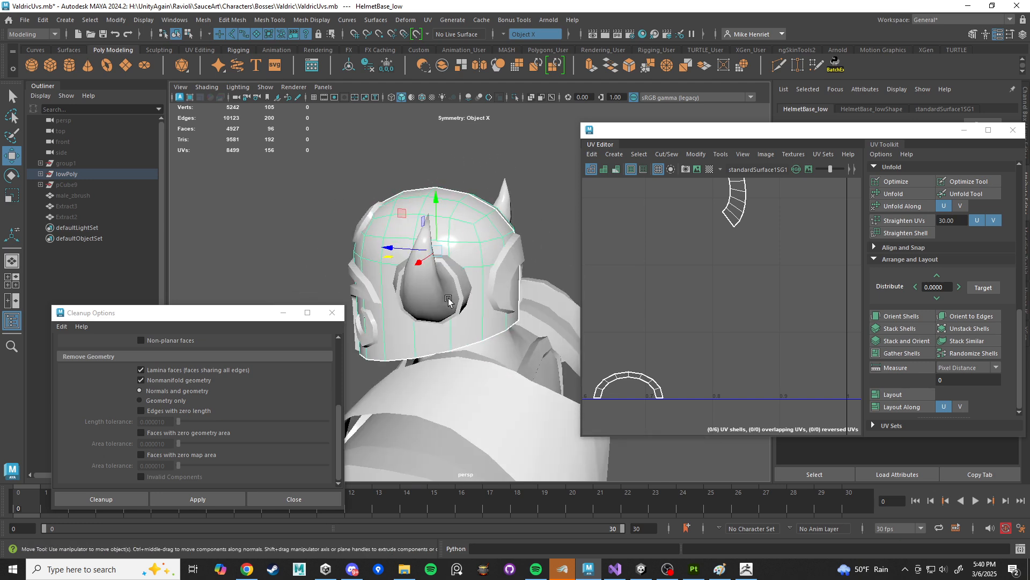
left_click_drag(460, 334, 512, 331, "alt")
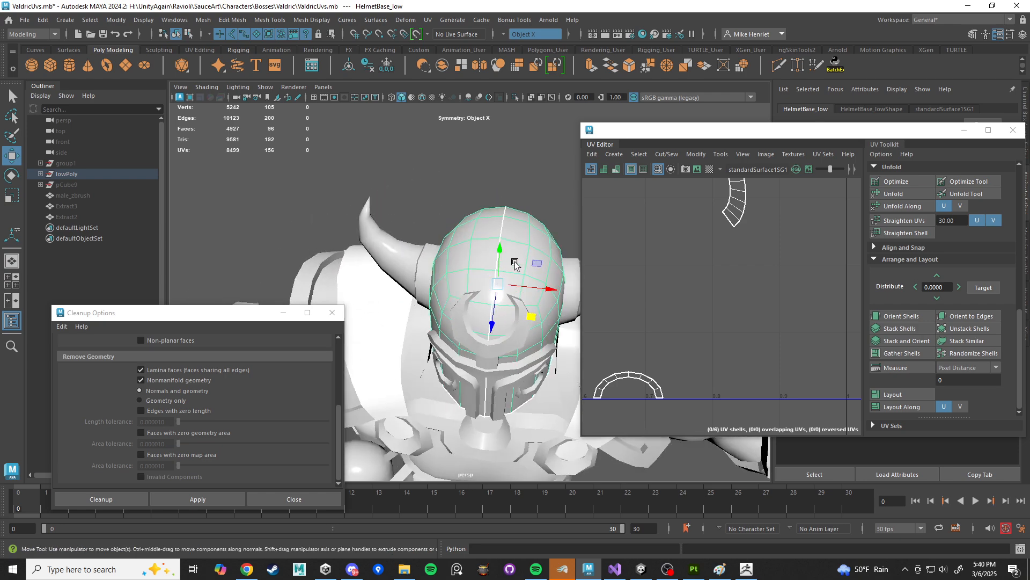
left_click_drag(516, 265, 417, 233, "alt")
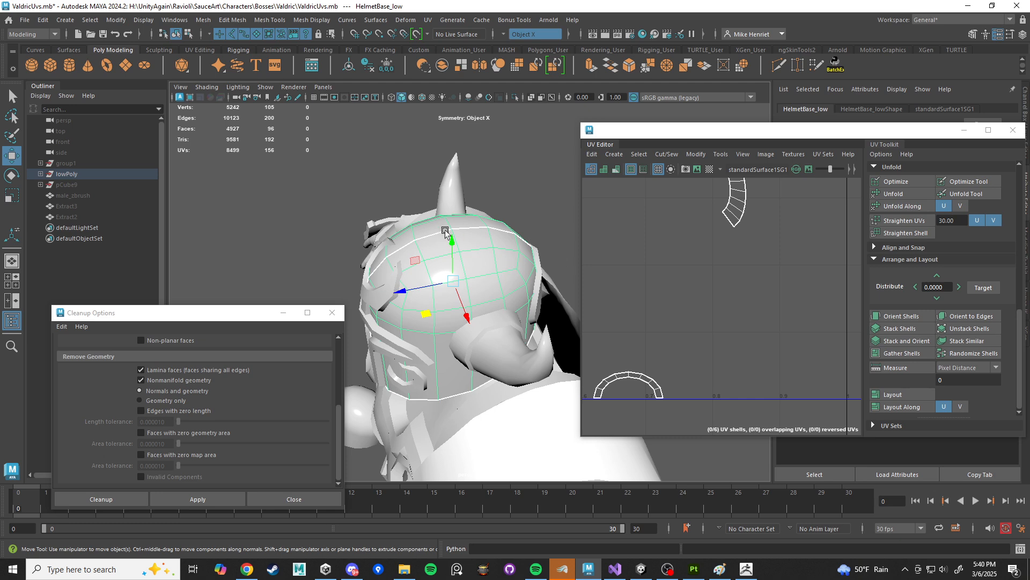
left_click_drag(383, 279, 329, 252, "alt")
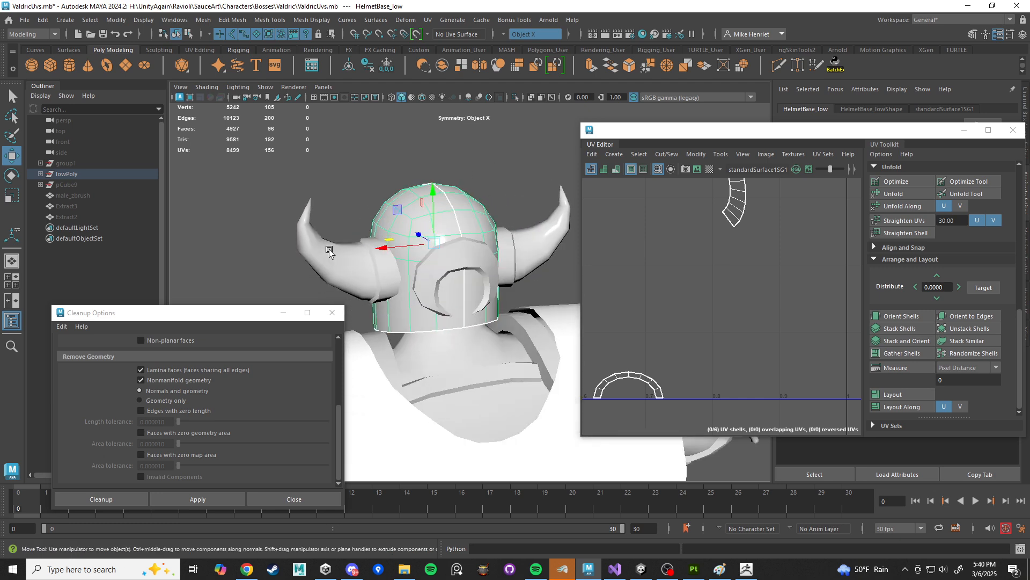
scroll(435, 229, "down", 3)
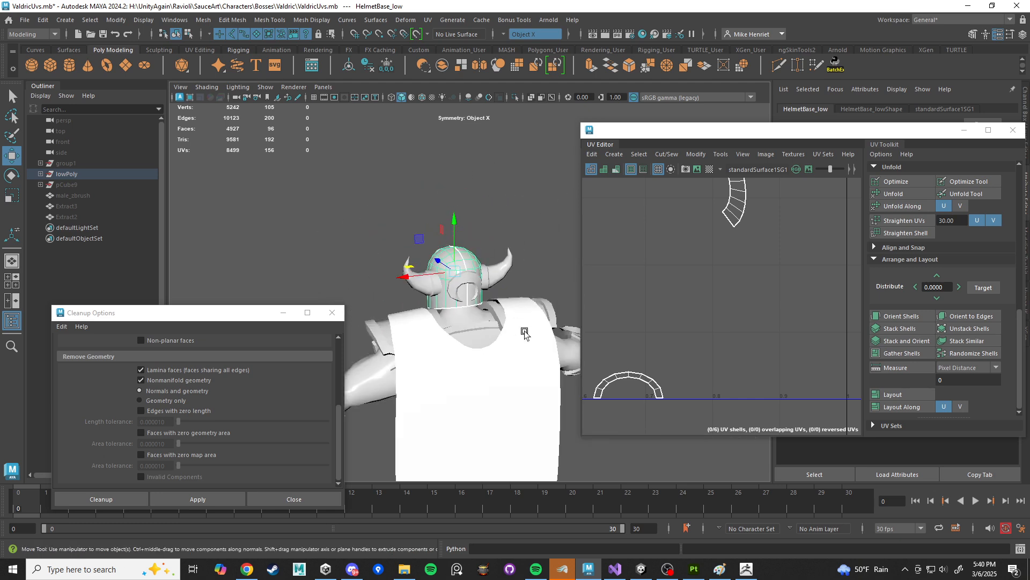
left_click_drag(457, 378, 604, 297, "alt")
Step: Examine the UV seams and shells of the Shoulders_low armor mesh
left_click(537, 391)
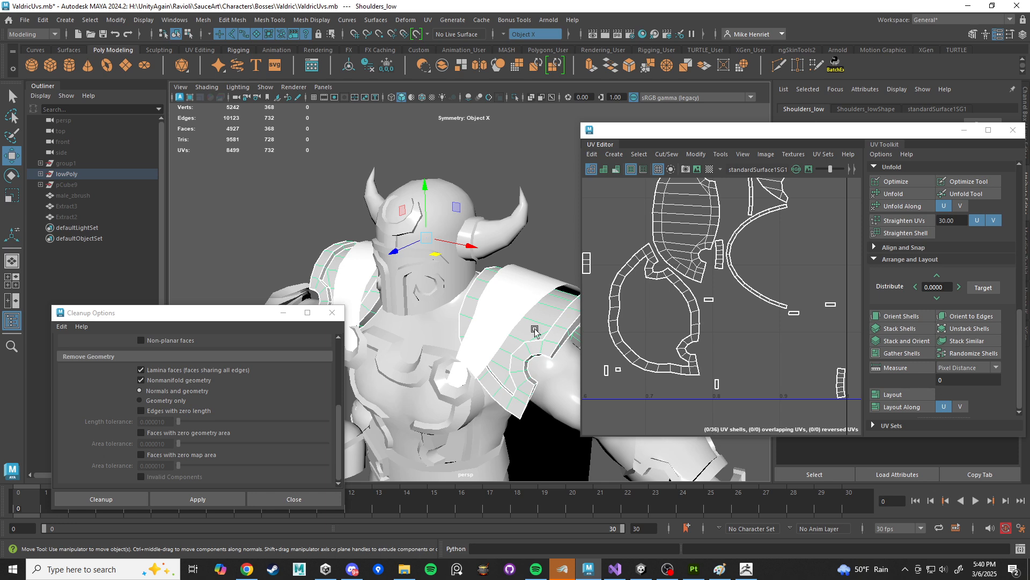
scroll(536, 330, "up", 5)
scroll(531, 270, "down", 8)
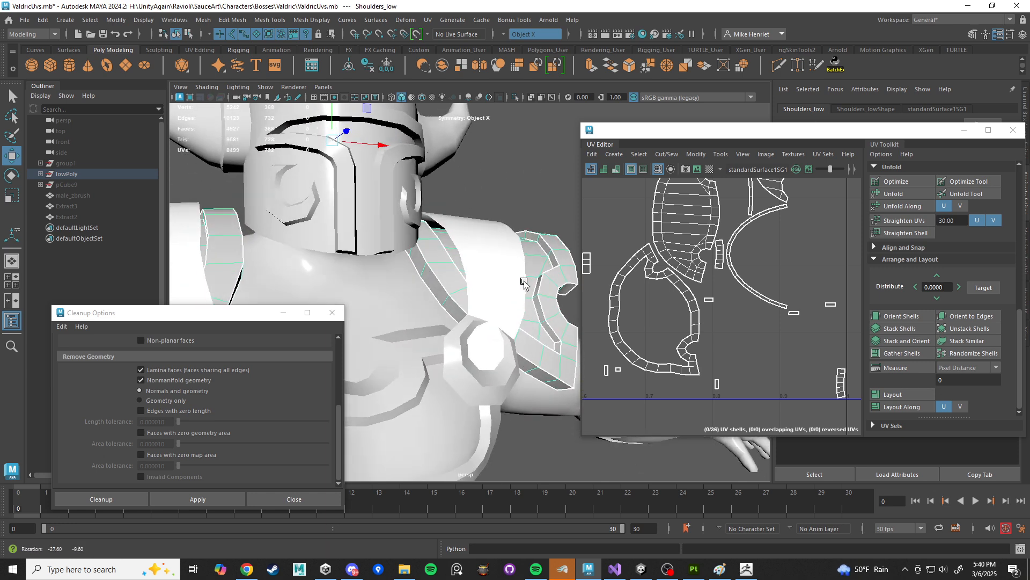
scroll(417, 380, "up", 5)
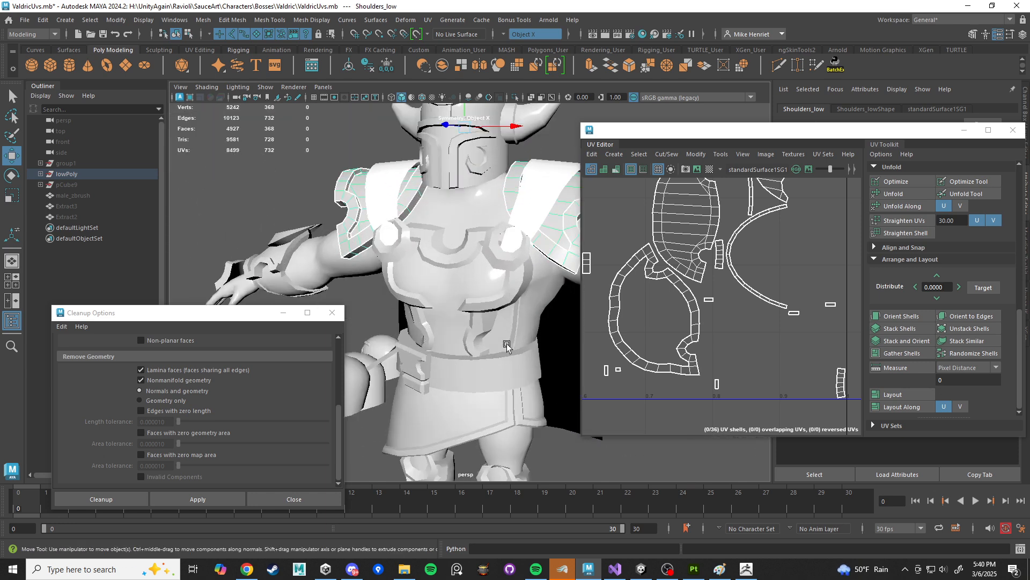
Step: Isolate the Belt_low mesh in the viewport and inspect its UV seams
left_click(514, 375)
key("ctrl+1")
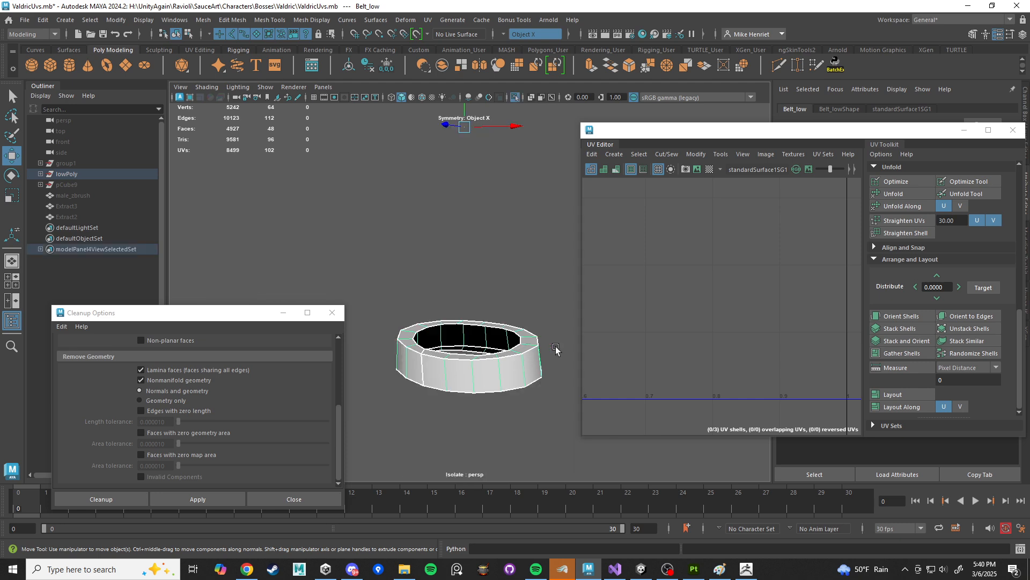
left_click_drag(517, 361, 507, 323, "alt")
right_click_drag(507, 323, 459, 337, "alt")
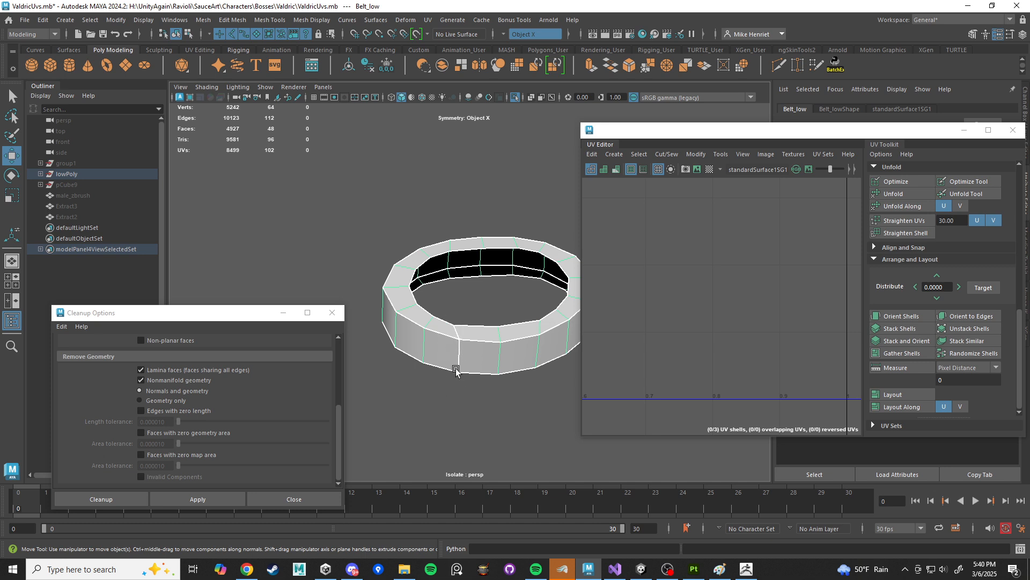
Step: Create a polygon torus and frame it above the belt to examine its default UV seam
left_click(107, 65)
key("f")
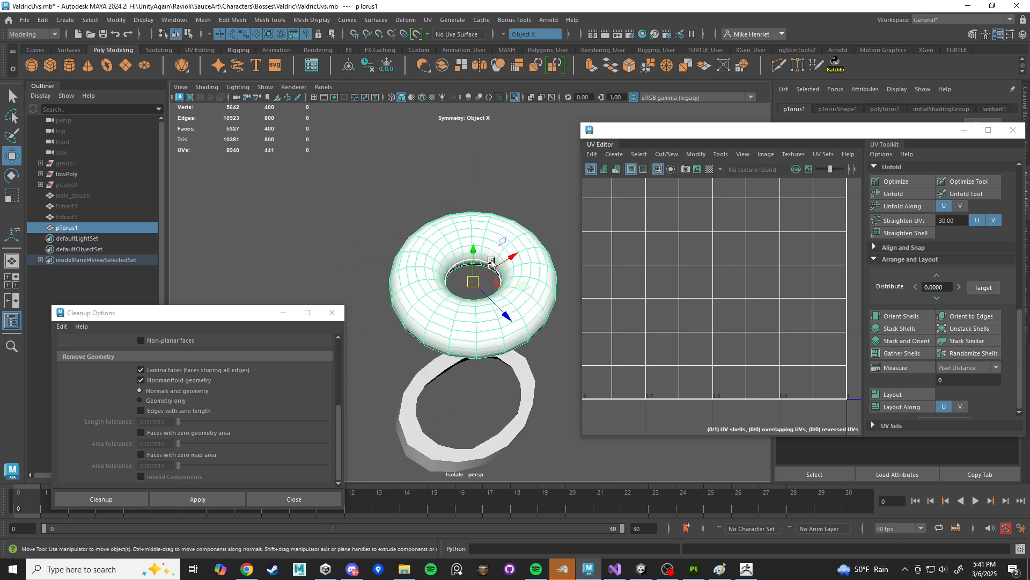
left_click(522, 214)
left_click(526, 260)
scroll(526, 261, "up", 5)
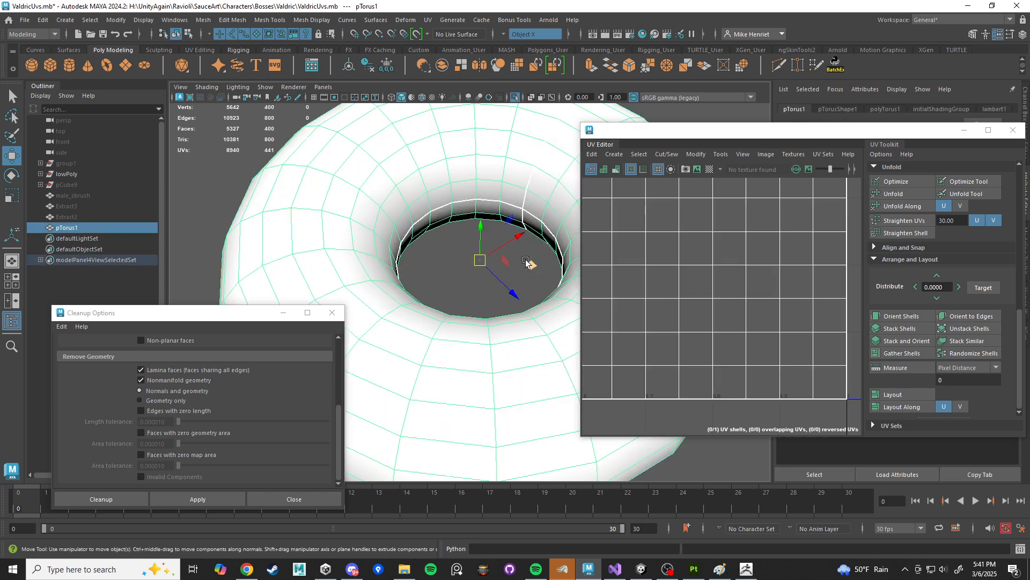
scroll(534, 210, "down", 5)
Step: Assign the existing standardSurface1 material to the torus and examine the seam across its top and inner ring
right_click(531, 212)
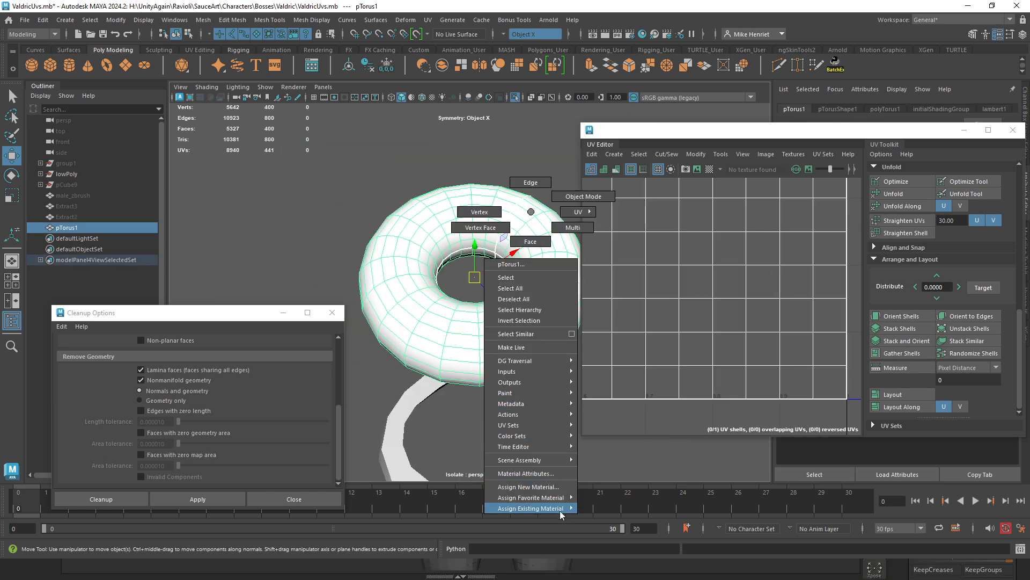
left_click(623, 523)
left_click(417, 146)
left_click_drag(421, 177, 486, 236, "alt")
left_click(518, 268)
left_click_drag(519, 269, 507, 181, "alt")
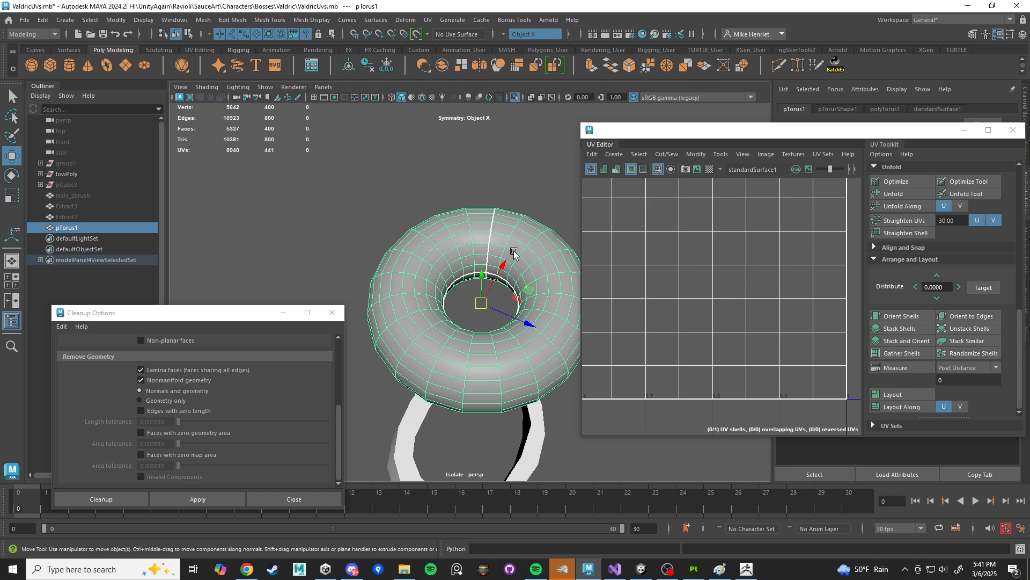
left_click_drag(501, 290, 457, 251, "alt")
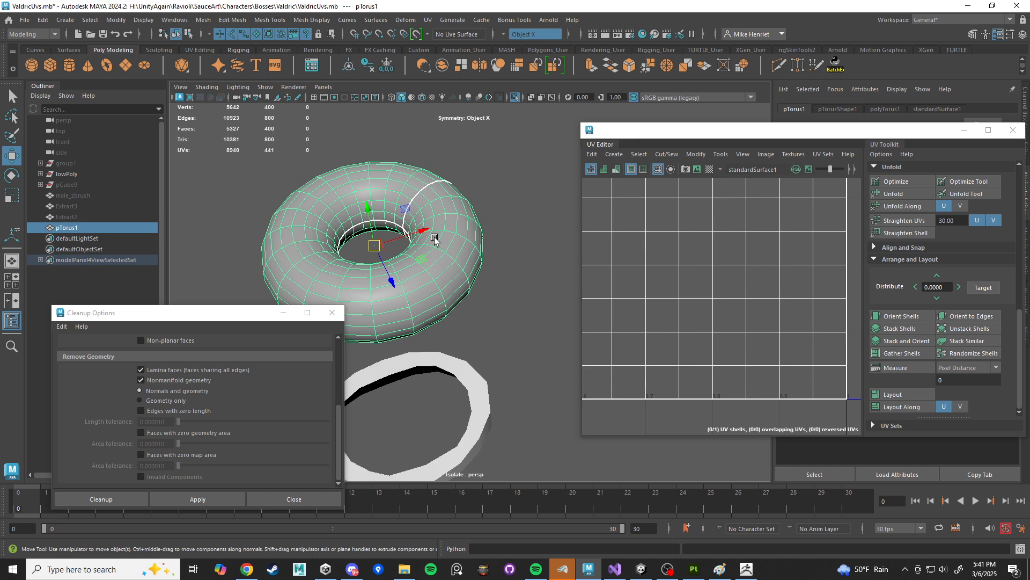
Step: Delete the example torus and frame the Belt_low mesh to inspect its seams again
key("Delete")
scroll(491, 343, "down", 3)
left_click(468, 346)
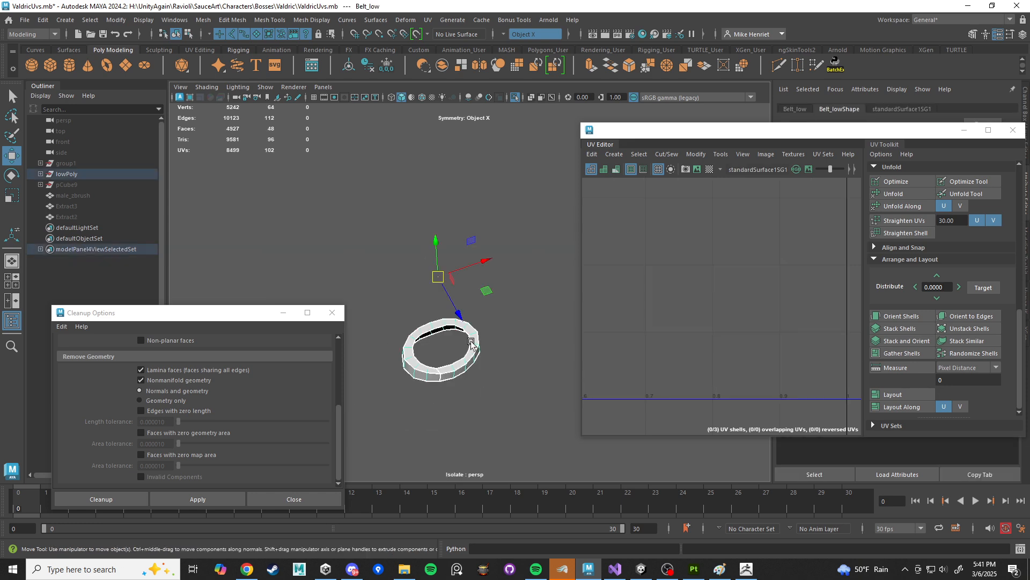
key("f")
scroll(479, 340, "down", 3)
left_click_drag(478, 340, 454, 326, "alt")
scroll(476, 320, "up", 3)
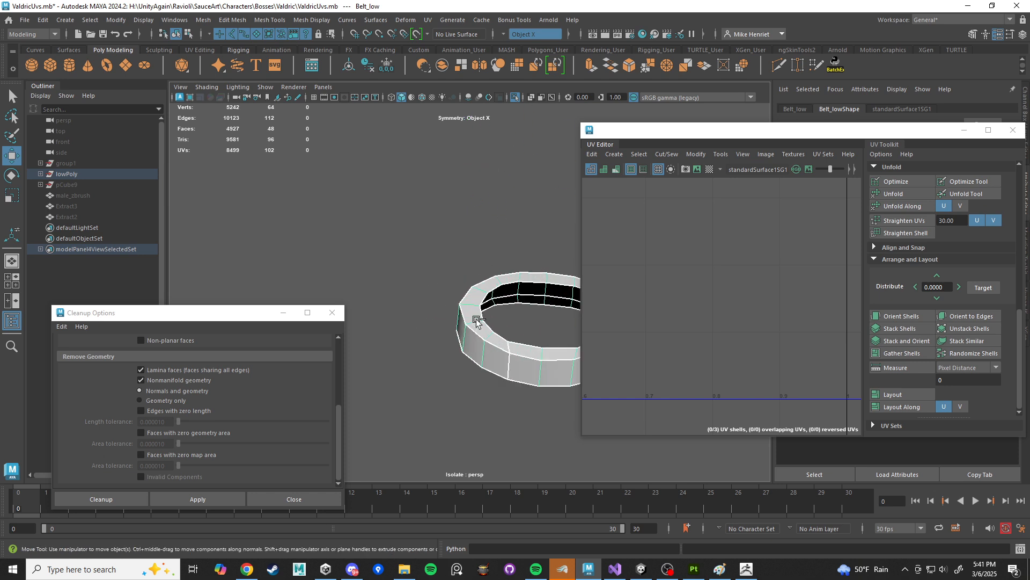
Step: Turn off isolation and examine the belt's seam placement on the full character from the side and front
key("ctrl+1")
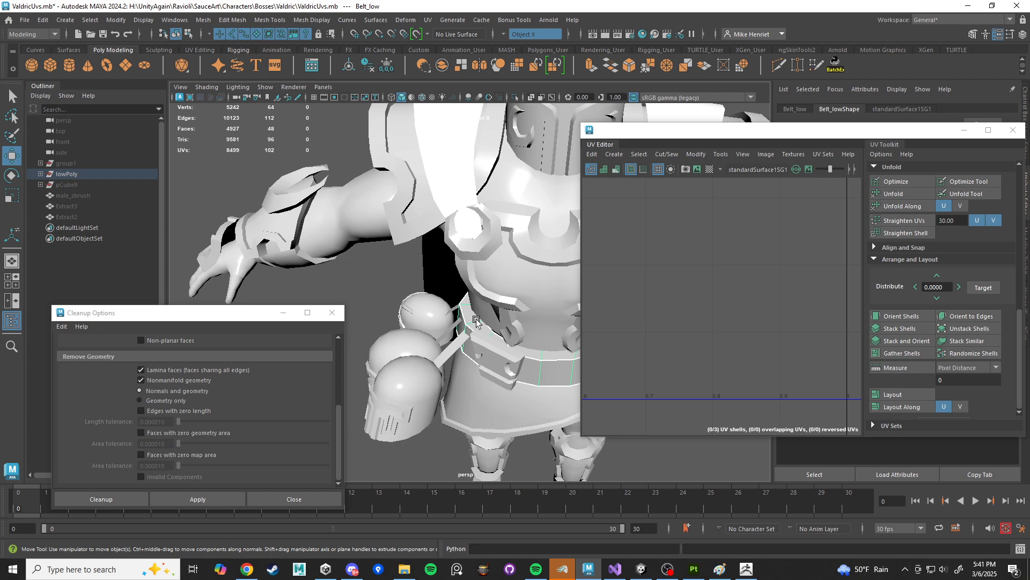
scroll(477, 321, "down", 4)
left_click_drag(476, 321, 359, 247, "alt")
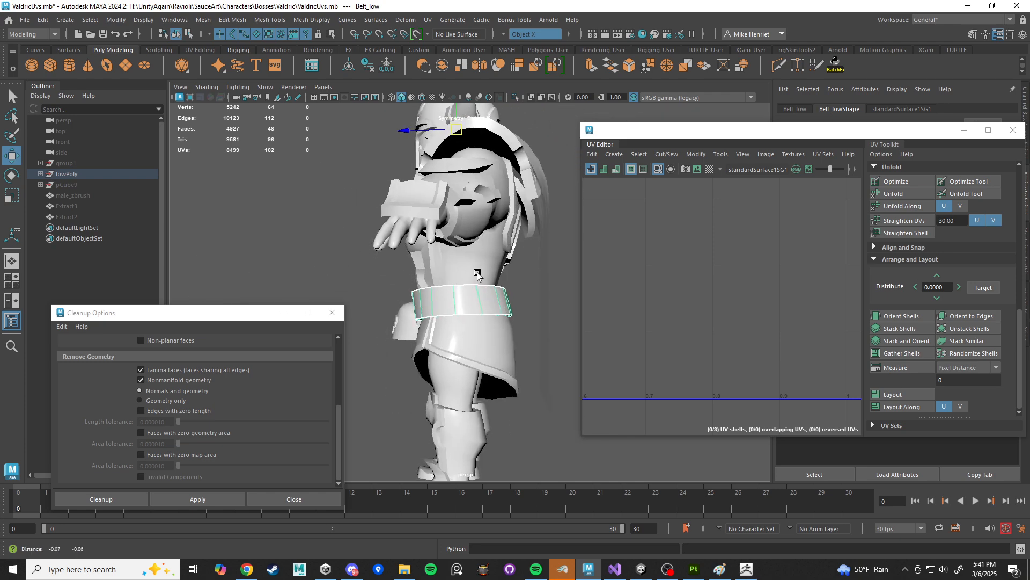
scroll(476, 272, "up", 5)
left_click_drag(476, 272, 633, 322, "alt")
scroll(489, 313, "down", 5)
scroll(476, 334, "up", 5)
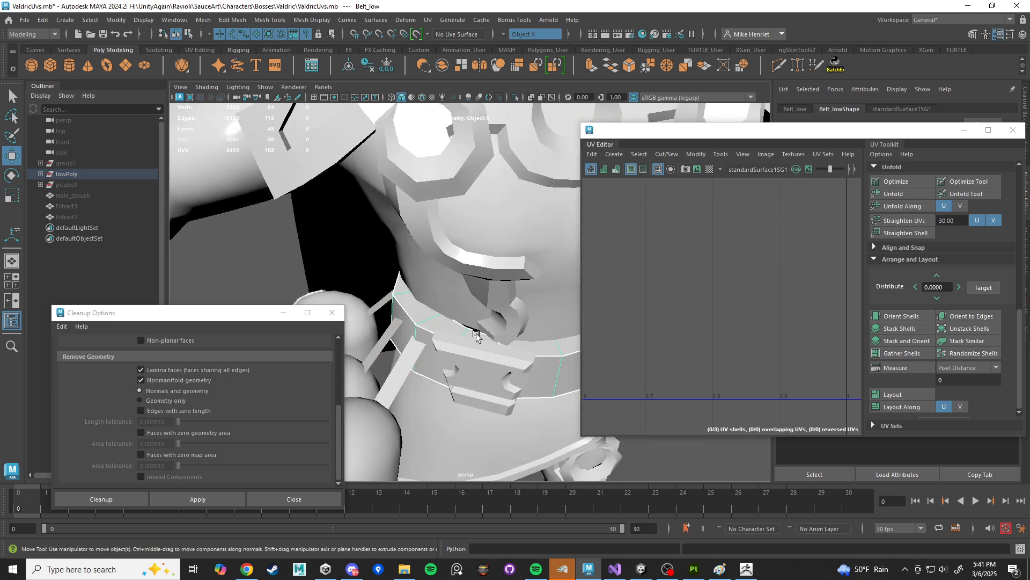
scroll(480, 354, "down", 6)
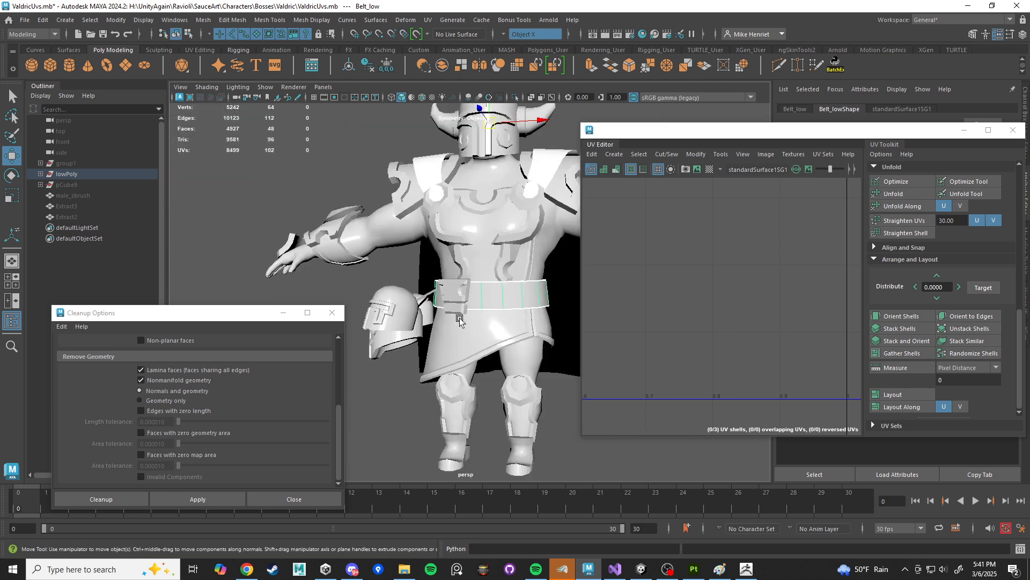
left_click_drag(467, 339, 496, 330, "alt")
scroll(454, 325, "down", 5)
scroll(452, 324, "up", 3)
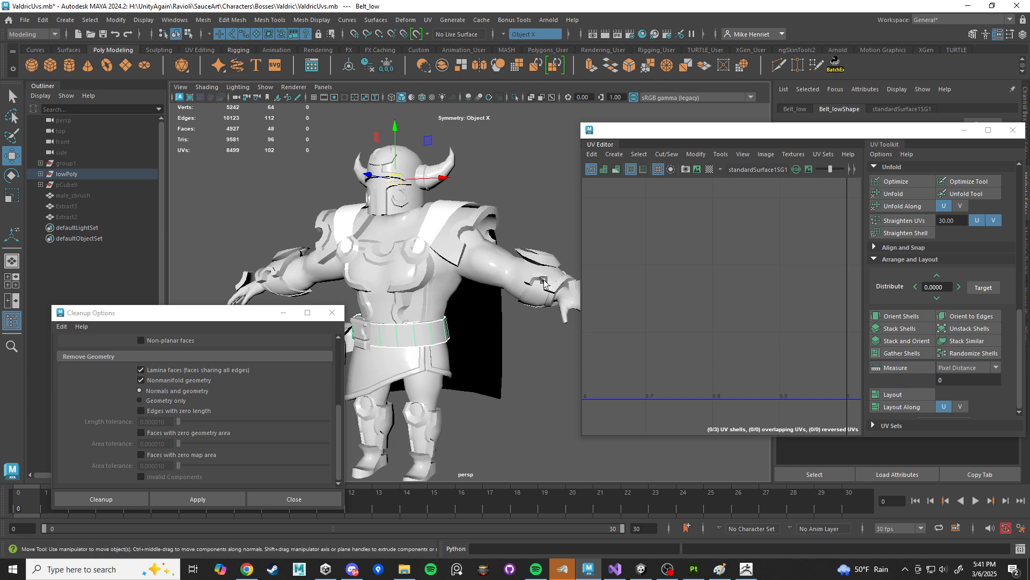
Step: Select the upper plate's UV shells on the Bracers_low mesh and examine them in the UV layout
left_click(496, 331)
scroll(483, 333, "up", 8)
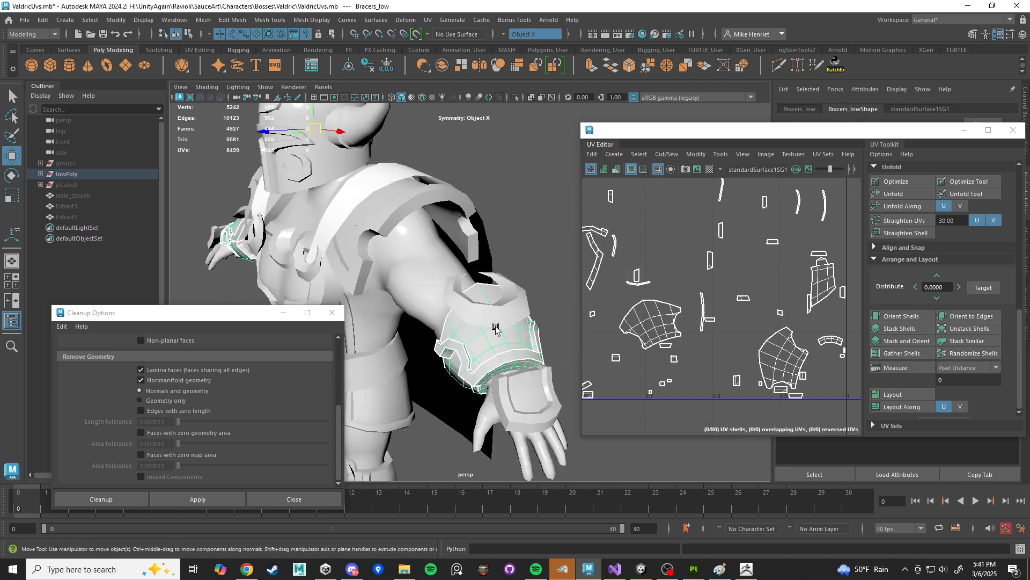
left_click_drag(458, 336, 424, 326, "alt")
right_click_drag(424, 325, 471, 281)
left_click(431, 324)
scroll(781, 377, "up", 5)
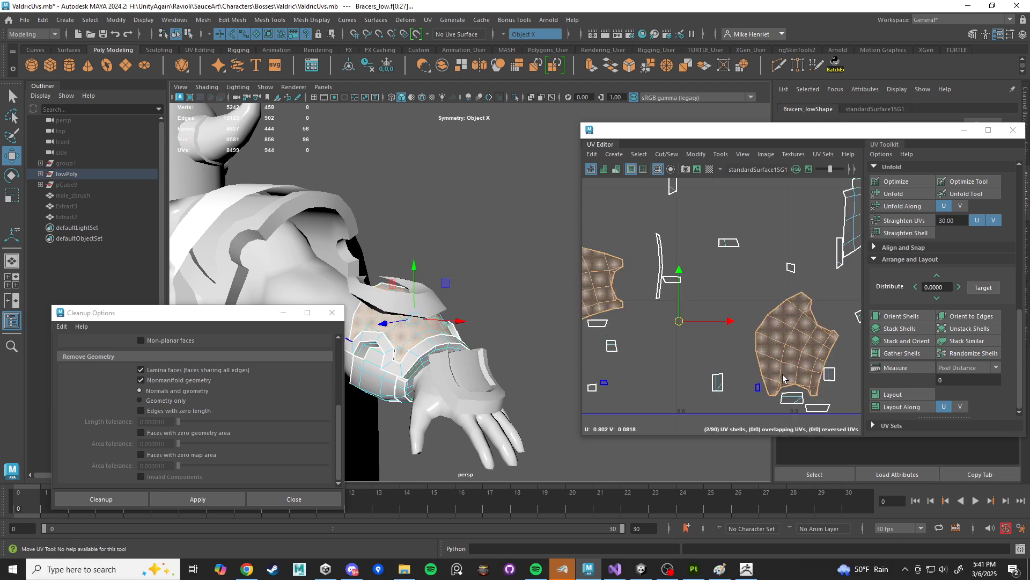
Step: Select the raised trim shells on the bracers and examine them in the UV layout
scroll(427, 336, "down", 5)
left_click_drag(427, 336, 464, 338, "alt")
scroll(465, 340, "up", 5)
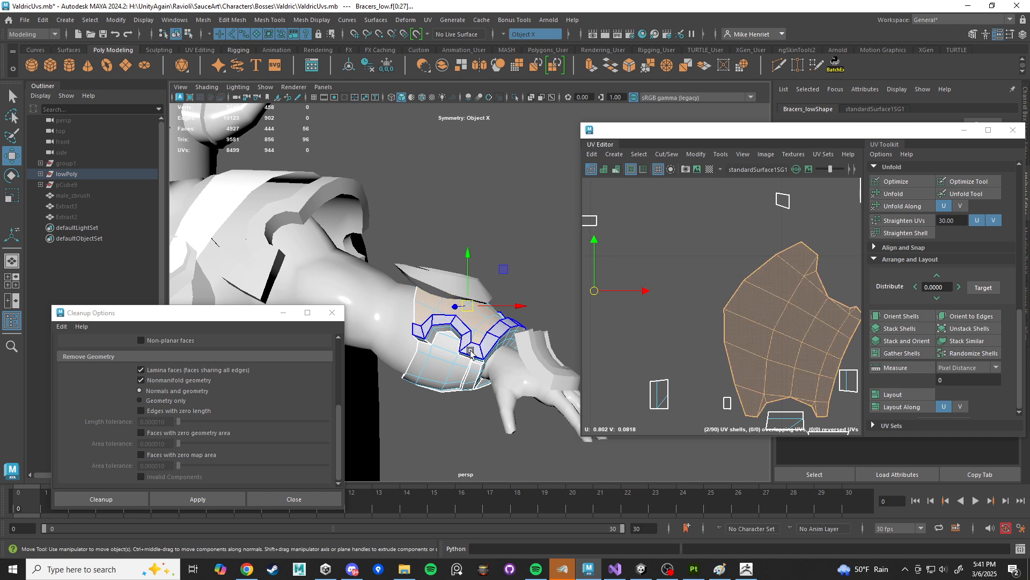
left_click(471, 346)
scroll(762, 249, "down", 4)
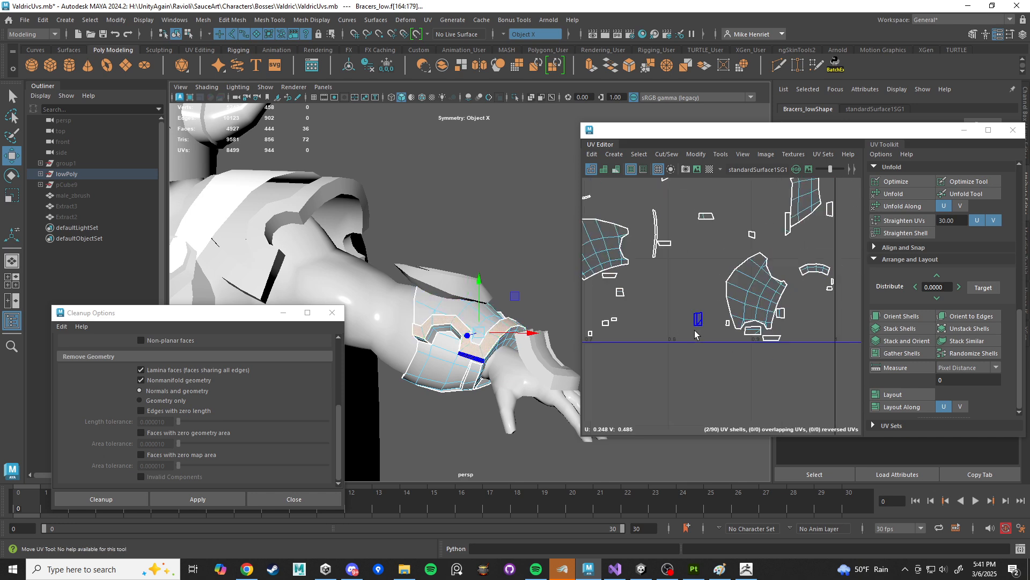
scroll(440, 327, "up", 4)
Step: Return to object selection and inspect the HandGuard_low mesh and the surrounding arm armor for seam placement
right_click_drag(447, 251, 502, 241)
left_click(508, 267)
left_click_drag(509, 267, 469, 252, "alt")
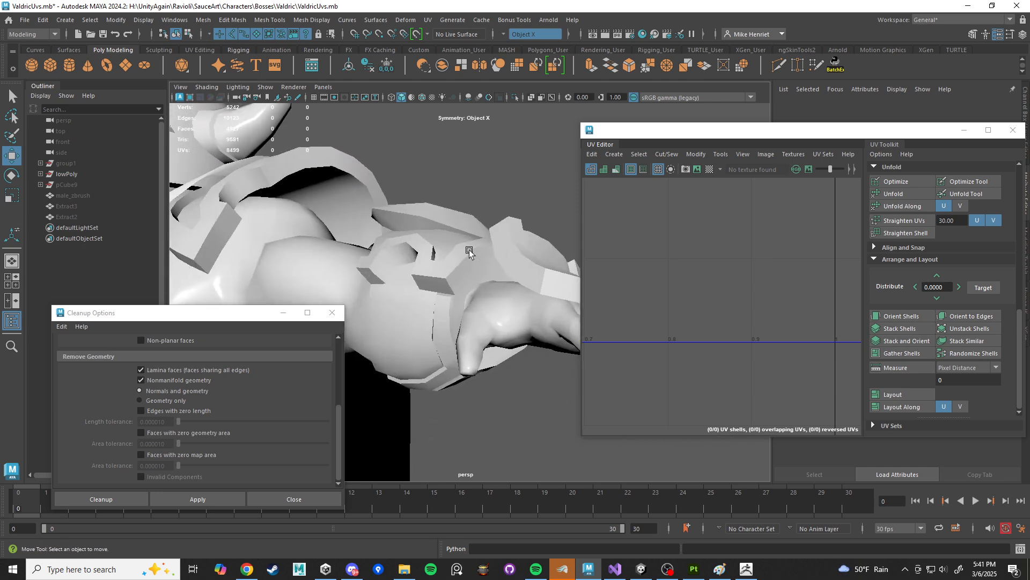
scroll(471, 259, "down", 5)
left_click(472, 264)
scroll(472, 320, "down", 2)
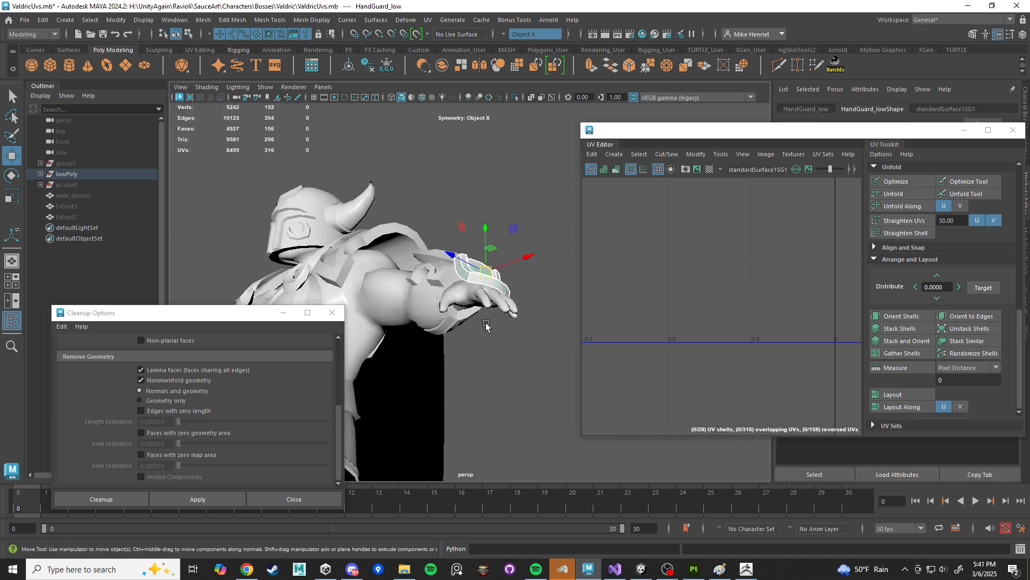
left_click(487, 325)
scroll(494, 332, "down", 3)
mouse_move(460, 255)
left_mouse_down("alt")
mouse_move(470, 293)
mouse_move(381, 273)
mouse_move(334, 207)
mouse_move(439, 196)
mouse_move(427, 295)
mouse_move(496, 271)
mouse_move(443, 317)
mouse_move(386, 345)
mouse_move(365, 403)
left_mouse_up("alt")
scroll(471, 285, "up", 3)
left_click(470, 282)
scroll(472, 284, "up", 5)
Step: Switch to Adobe Substance 3D Painter and examine the patterned fabric around the textured character's elbow for visible seams
left_click(694, 568)
scroll(461, 398, "up", 12)
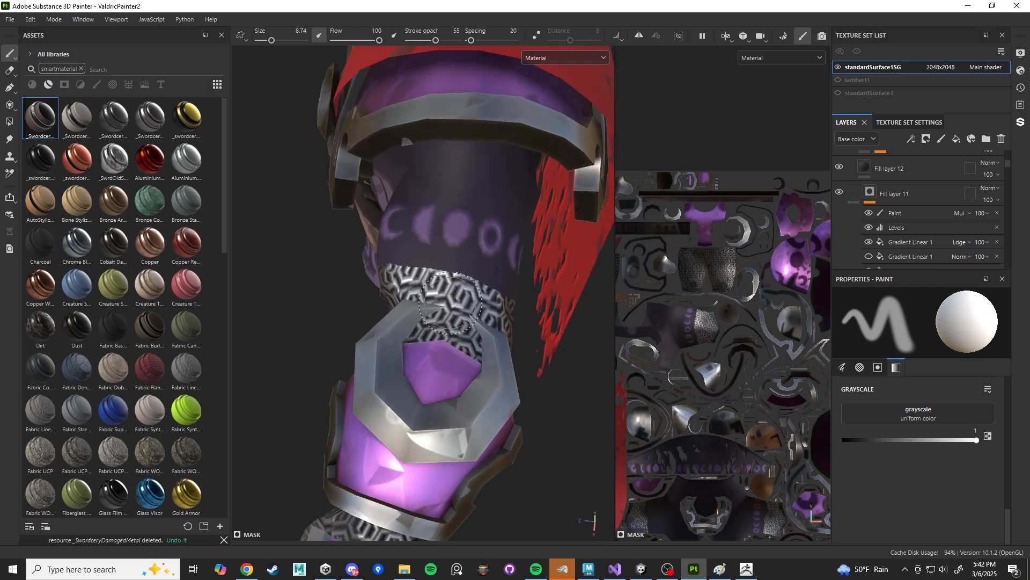
mouse_move(467, 357)
left_mouse_down("alt")
mouse_move(506, 387)
mouse_move(356, 230)
left_mouse_up("alt")
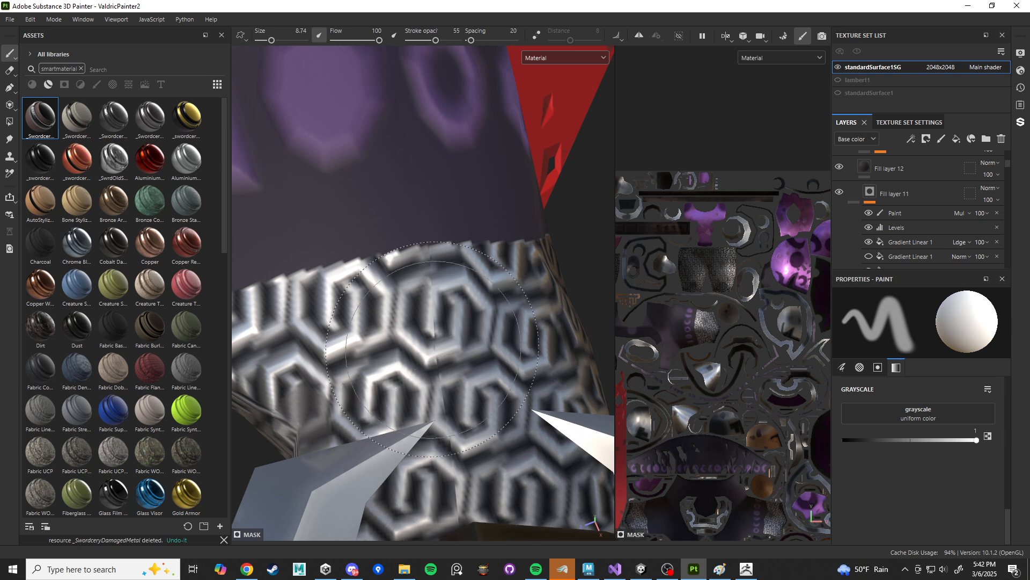
scroll(432, 349, "down", 12)
left_click_drag(419, 345, 440, 269, "alt")
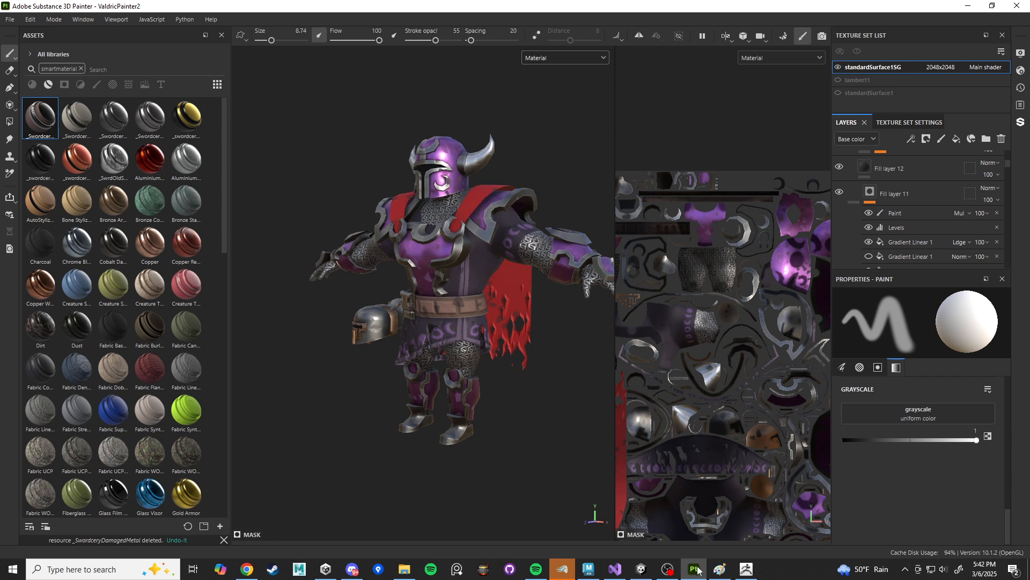
Step: Switch back to Maya, clear the selection and view the whole low-poly character
left_click(588, 569)
left_click_drag(390, 440, 526, 353, "alt")
left_click(526, 353)
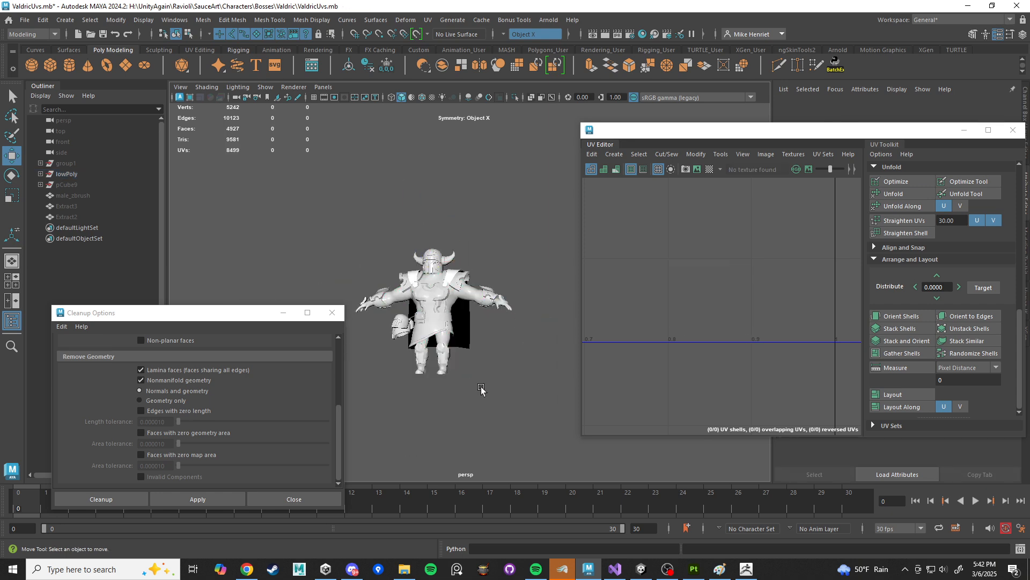
left_click_drag(481, 391, 464, 408, "alt")
scroll(465, 407, "up", 5)
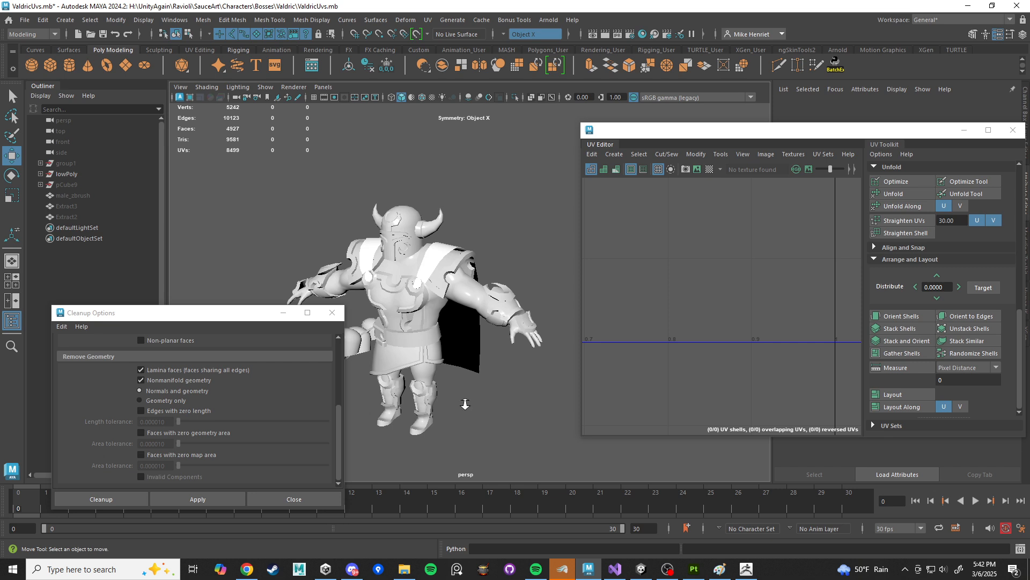
middle_click_drag(465, 405, 576, 383, "alt")
scroll(524, 396, "down", 3)
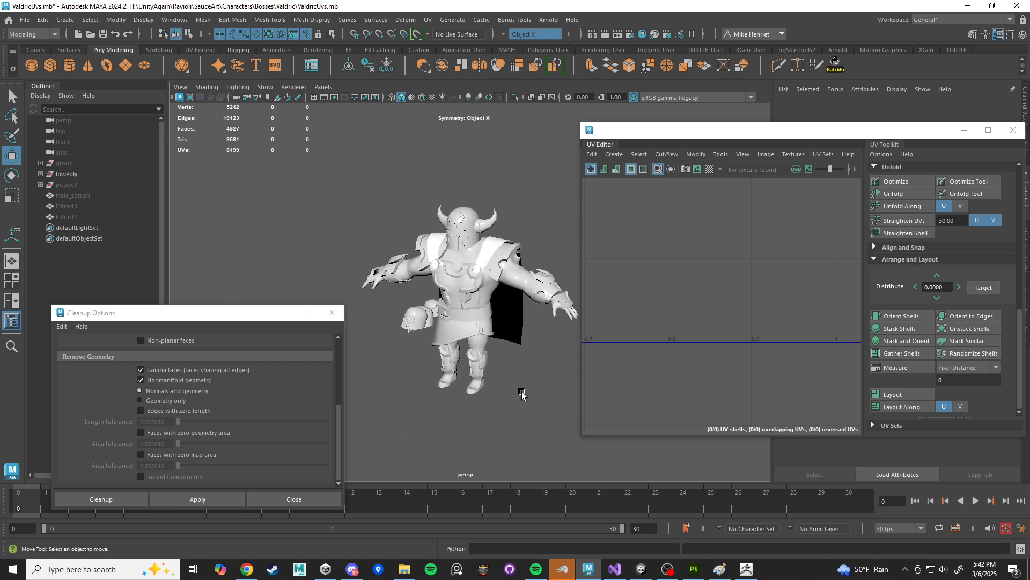